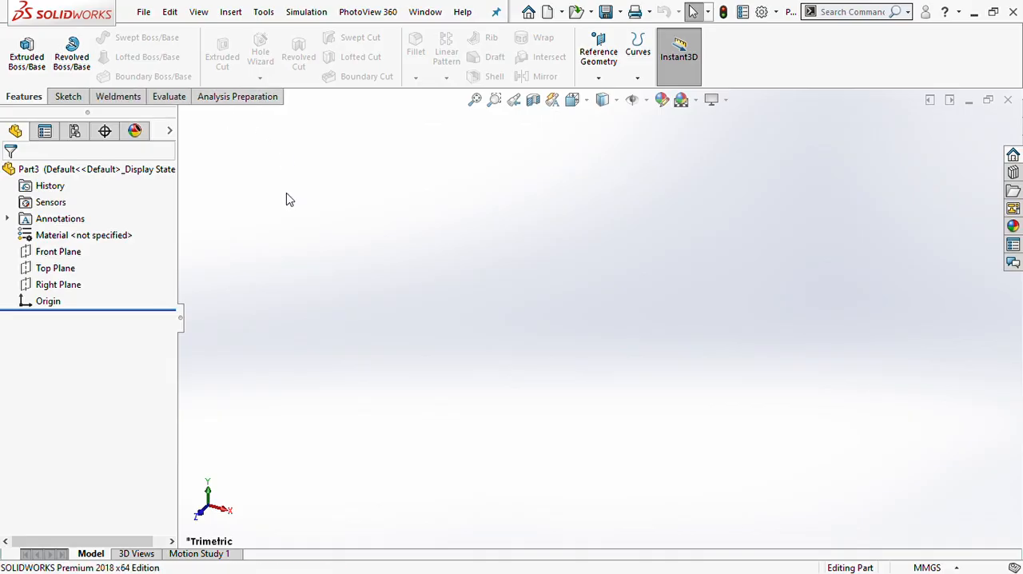
- Start a 3D sketch and draw a corner rectangle from the origin on the ZX plane, about 98.7 by 161.9 mm
click(127, 96)
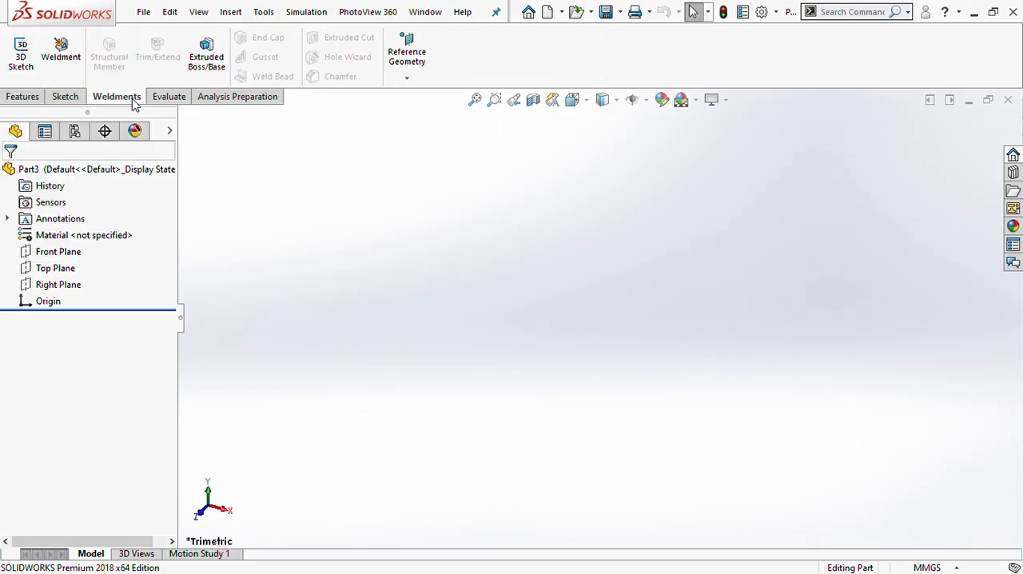
click(9, 50)
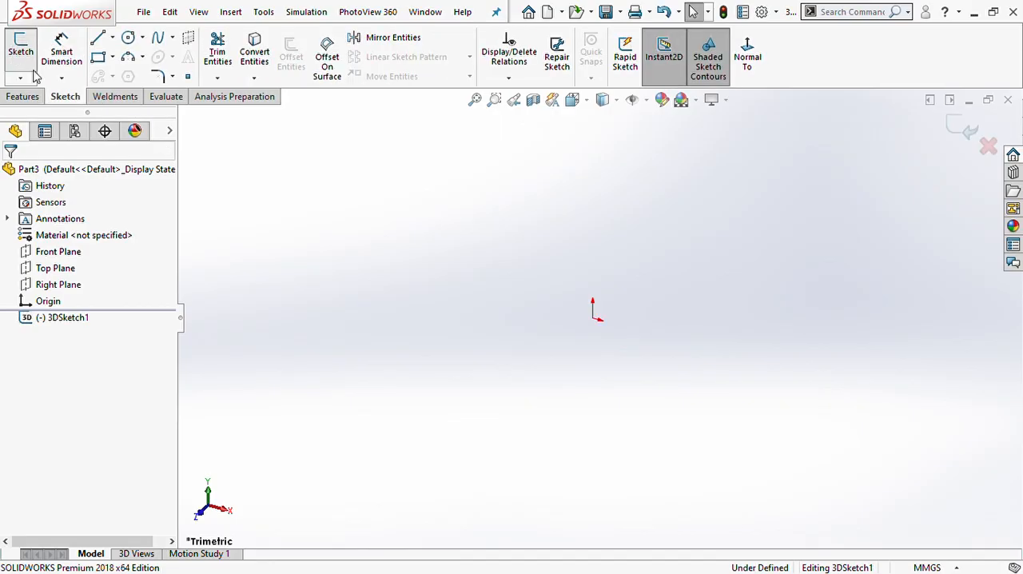
click(99, 58)
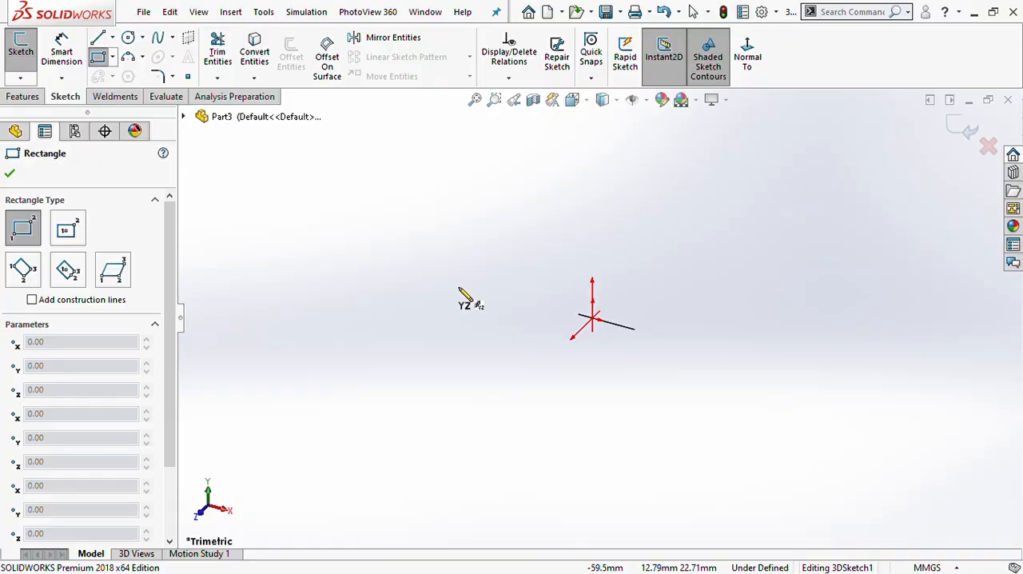
click(593, 319)
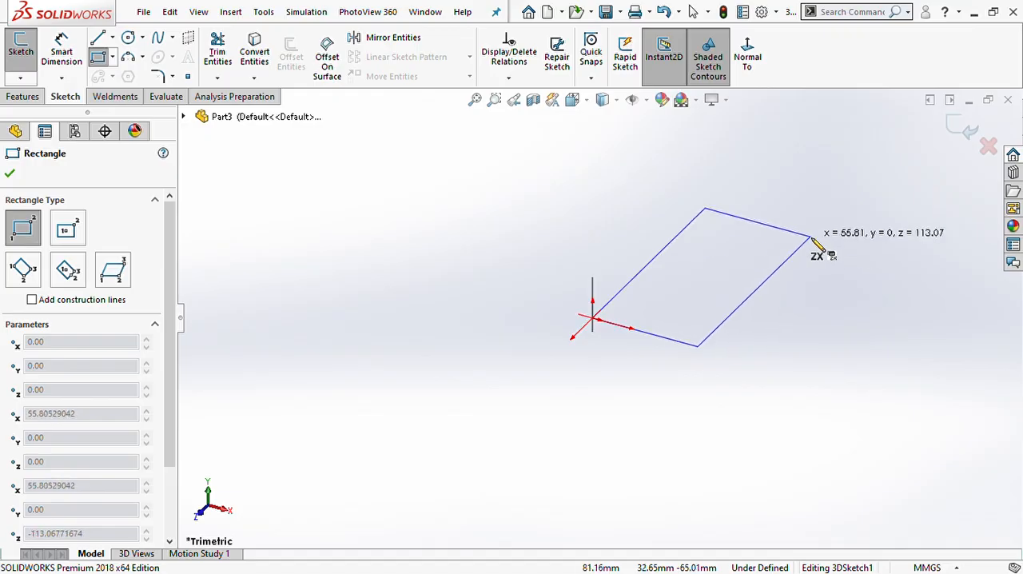
click(941, 210)
key(Escape)
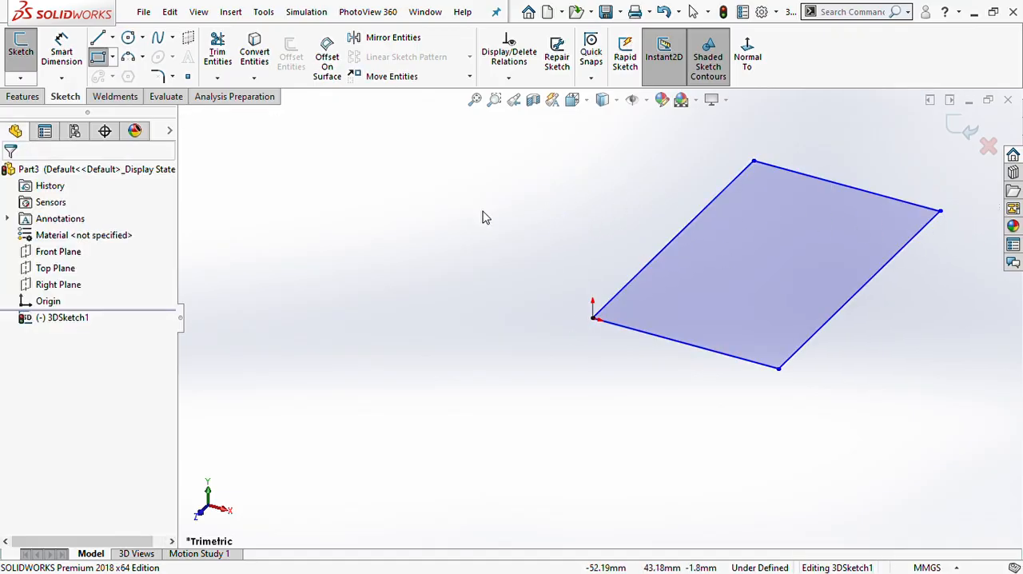
- Dimension the rectangle's long side to 2990 mm and its short side to 1250 mm
click(62, 52)
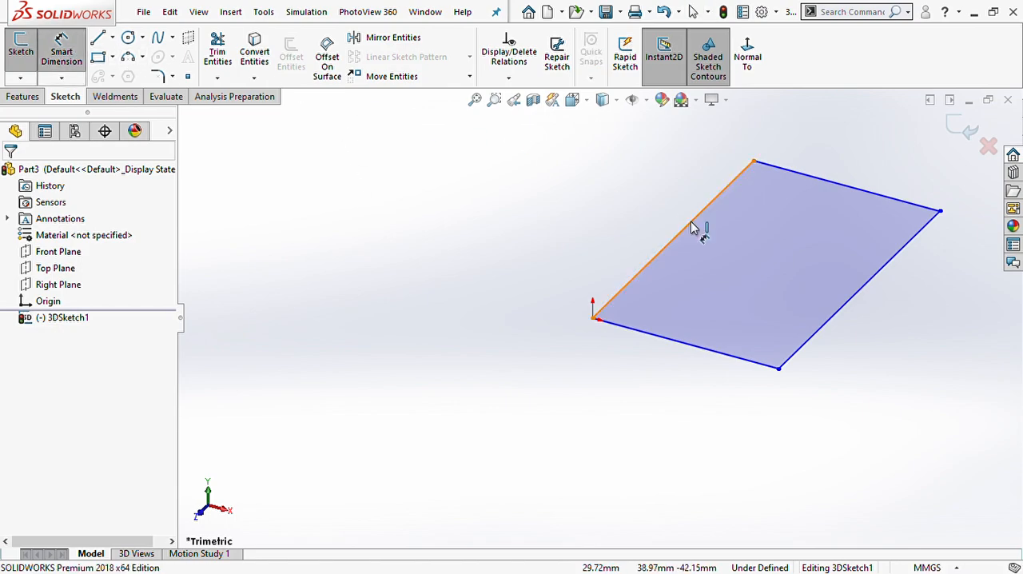
click(611, 206)
click(615, 215)
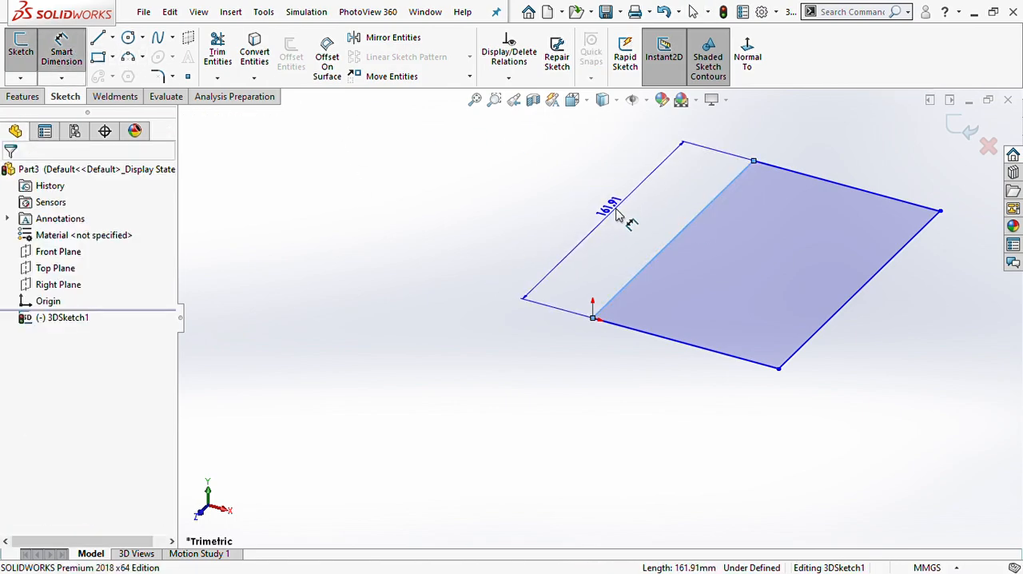
click(615, 213)
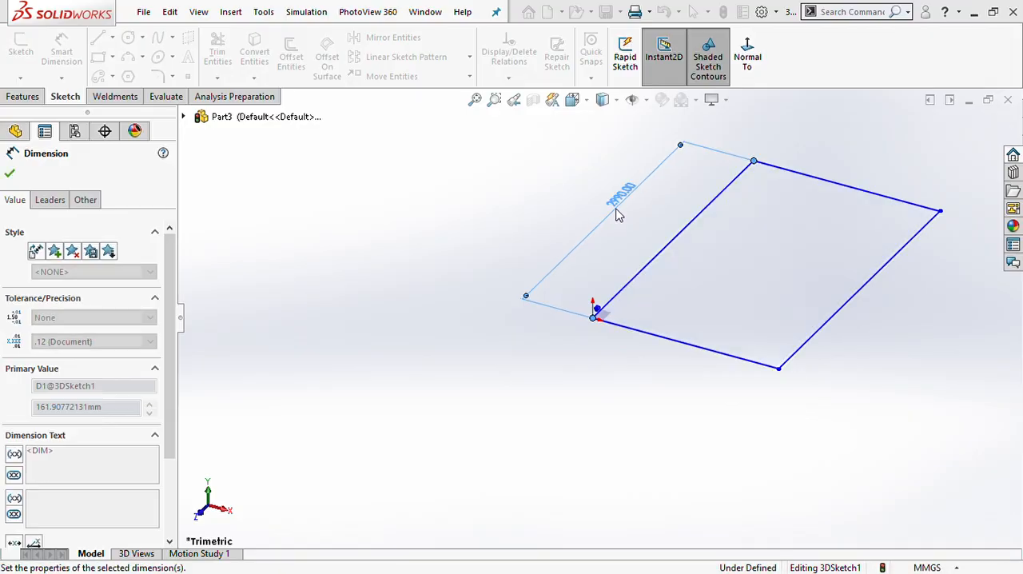
click(804, 176)
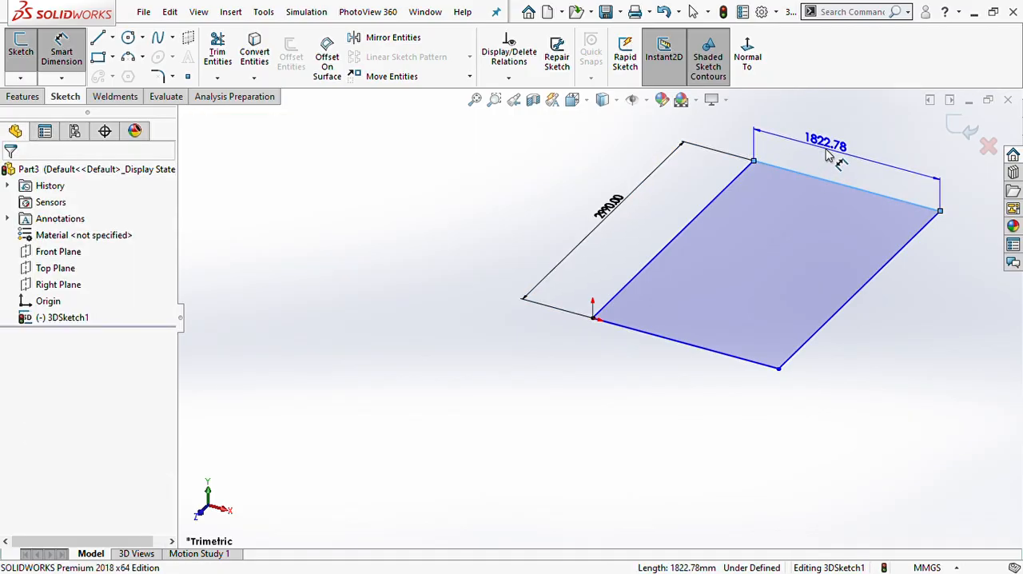
click(827, 156)
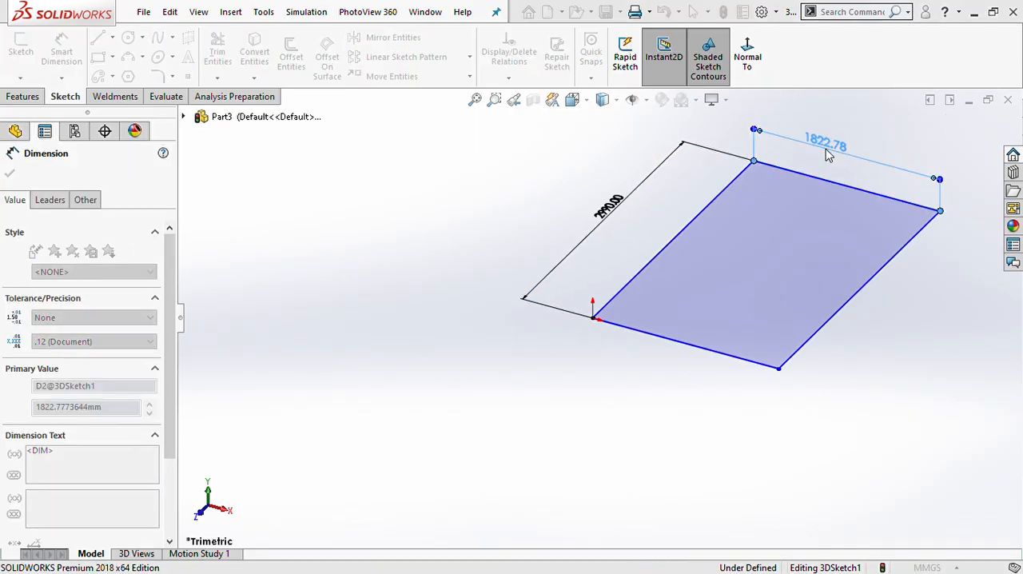
text(1250)
key(Return)
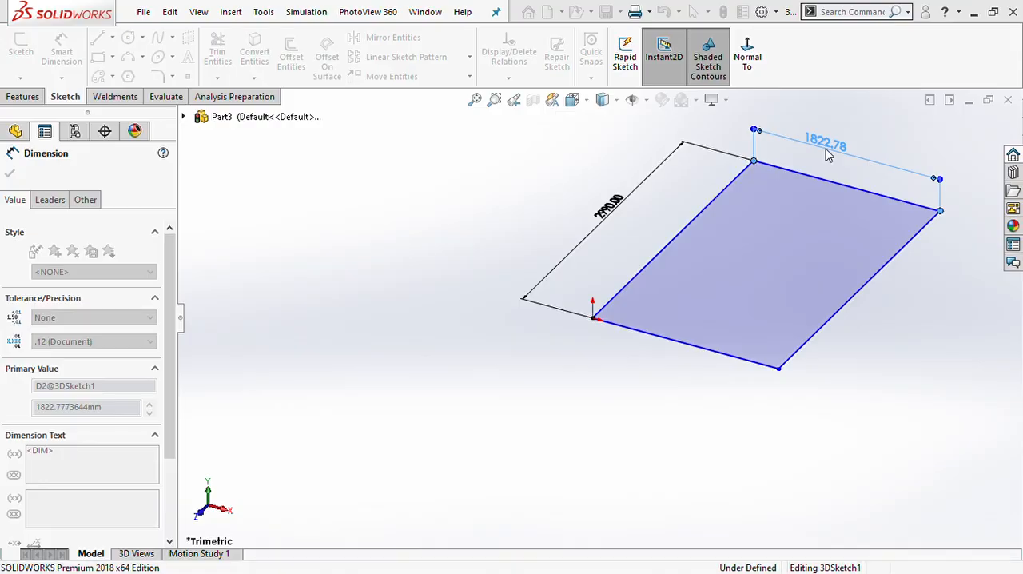
key(Escape)
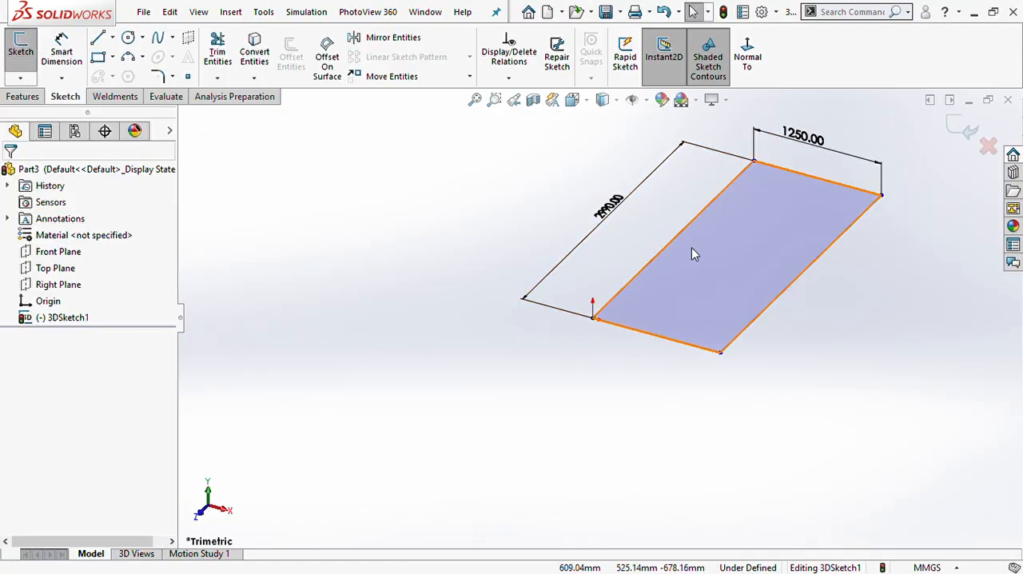
- Constrain the rectangle's dimensioned long side Along Z and its dimensioned short side Along X
click(671, 241)
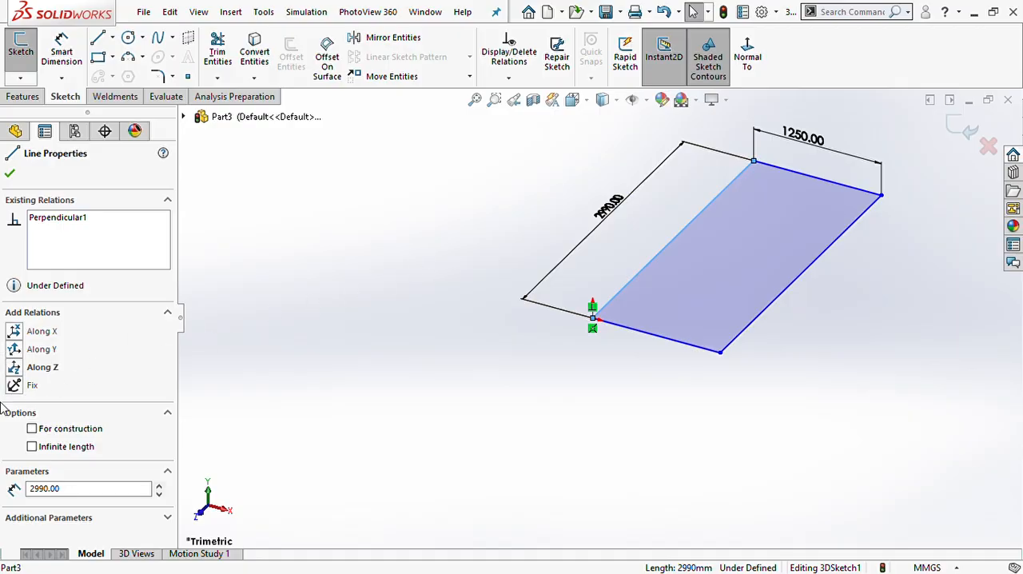
click(15, 367)
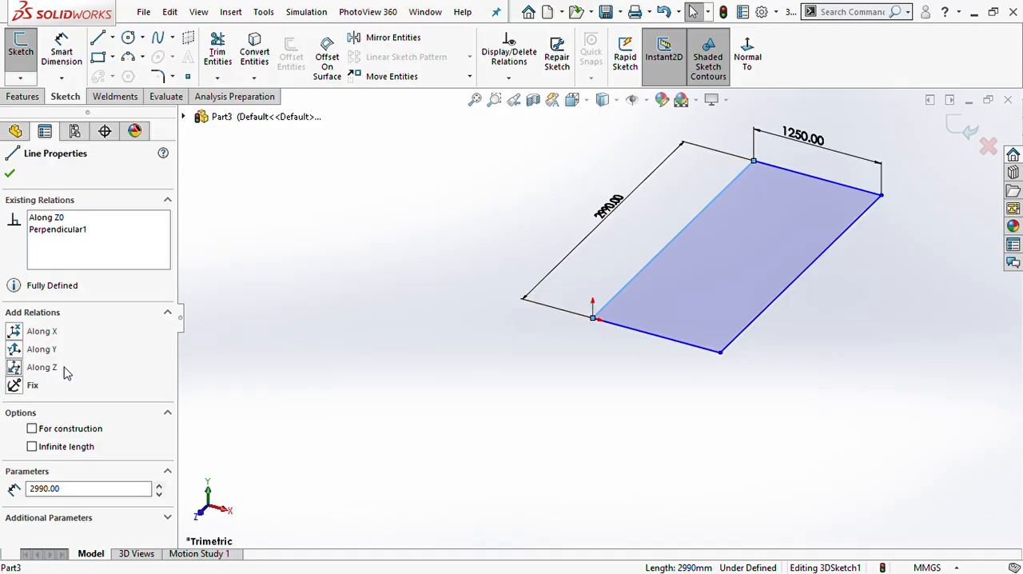
click(645, 438)
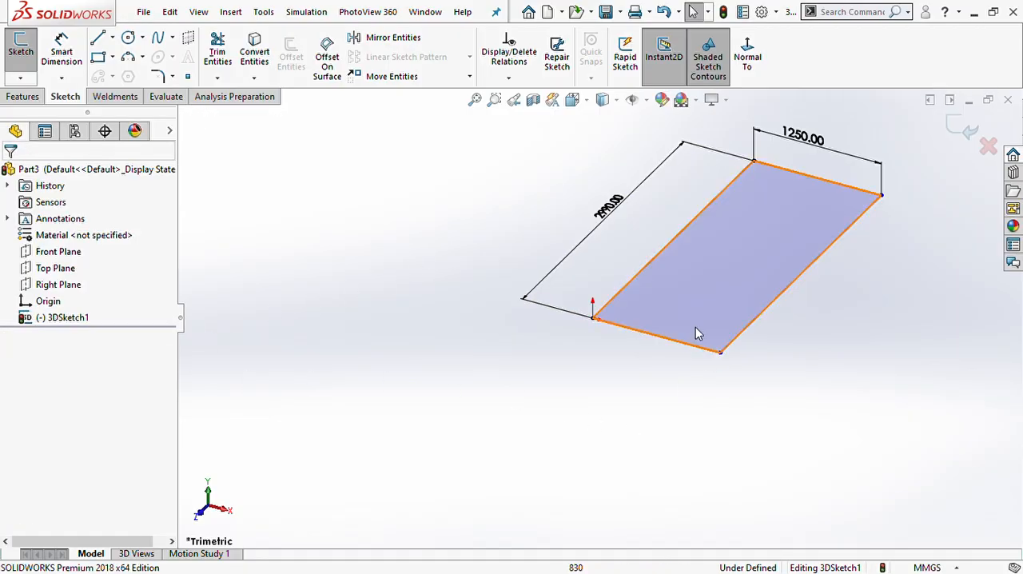
click(817, 183)
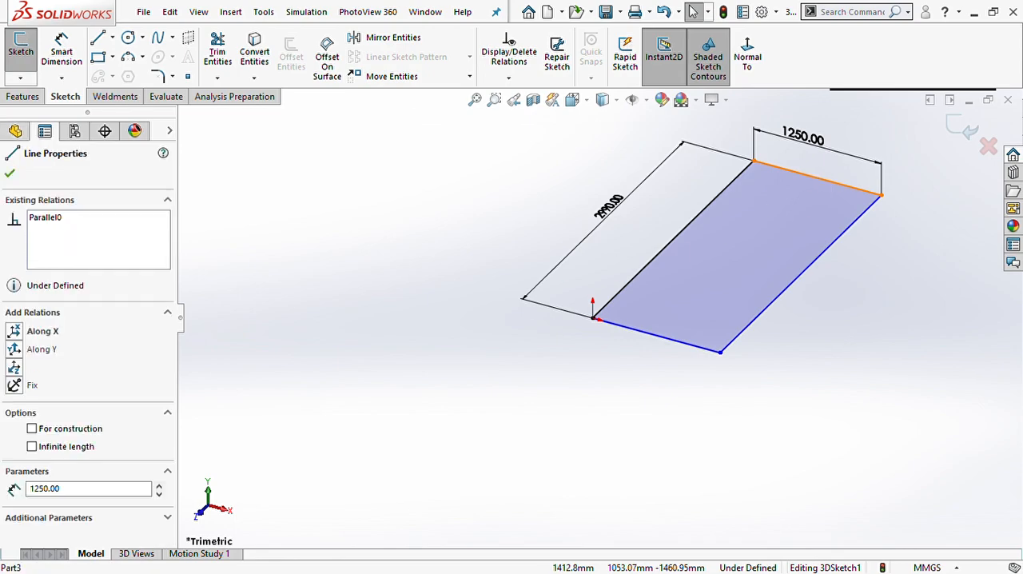
click(15, 331)
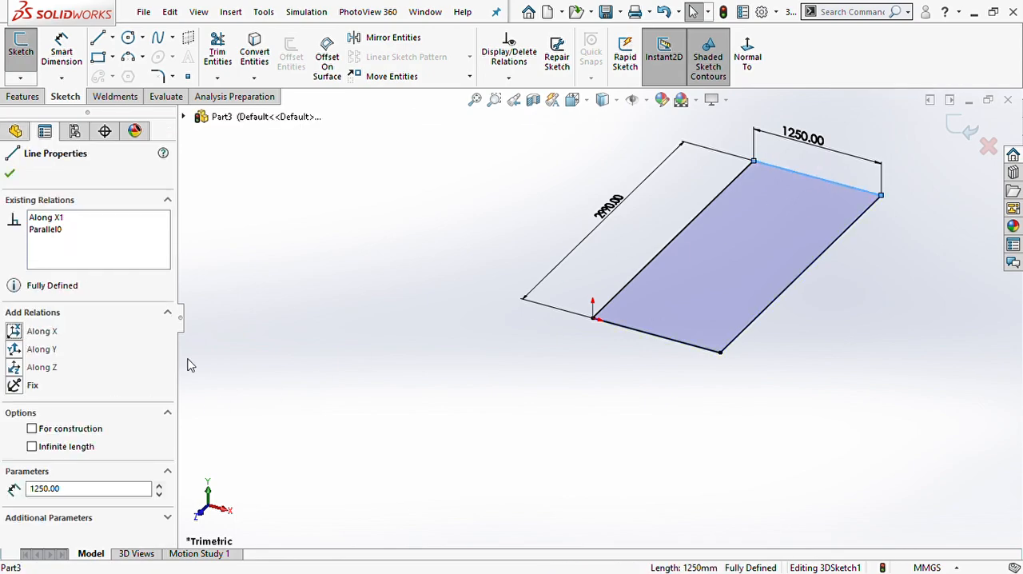
click(717, 460)
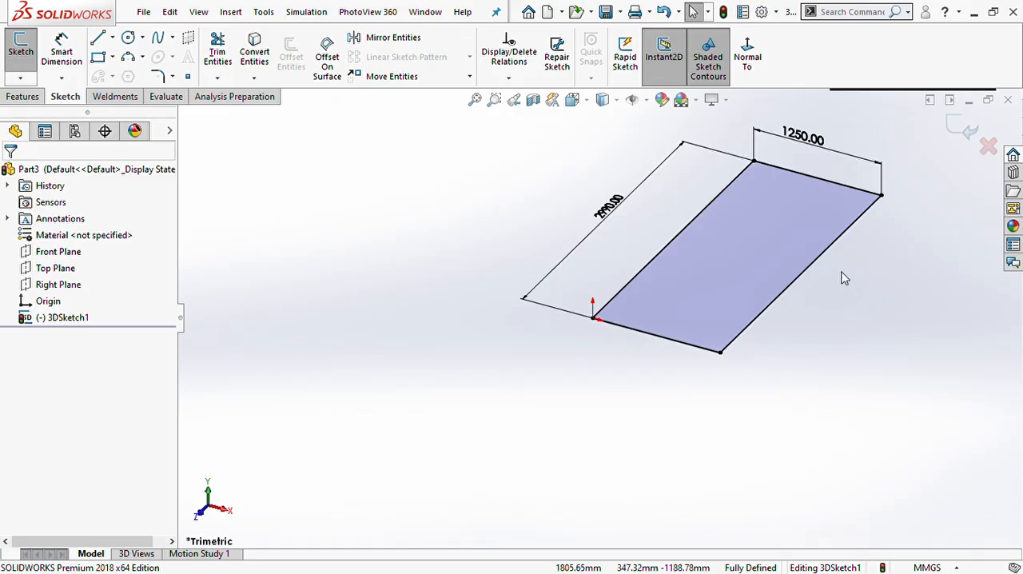
- Draw a line from the midpoint of the short side at the origin to the 2990 mm dimensioned side, ending about 1992 mm from the far corner
key(z)
scroll(799, 255, down, 3)
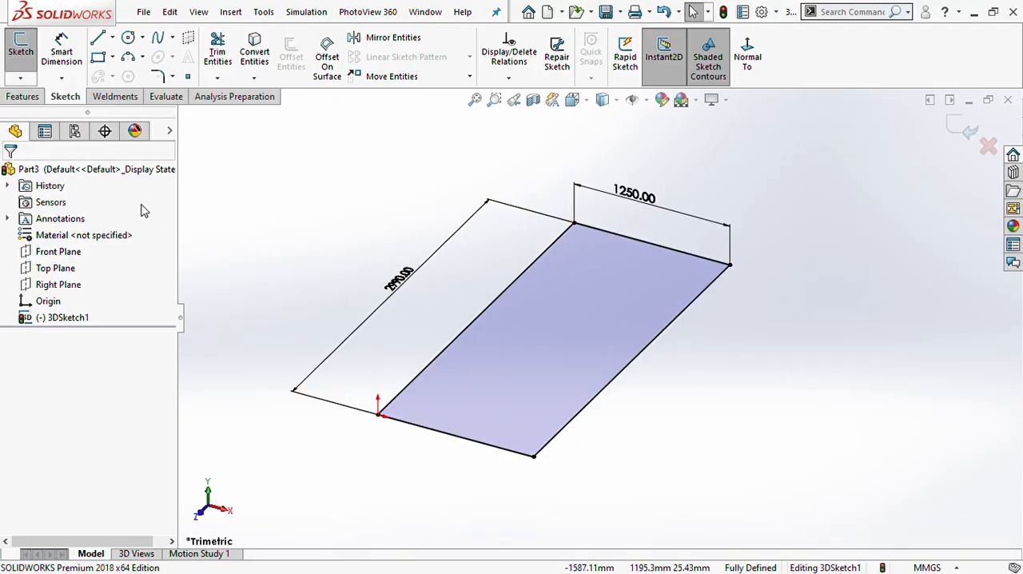
click(455, 435)
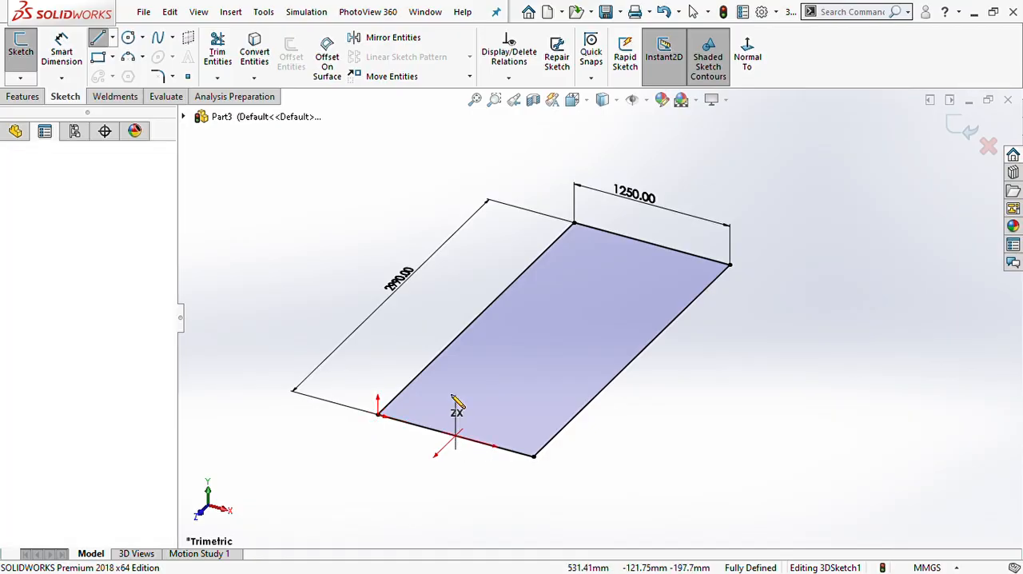
click(443, 351)
key(Escape)
key(Escape)
- Dimension the distance from the far corner to the diagonal line's endpoint on the long side as 2290 mm
click(61, 52)
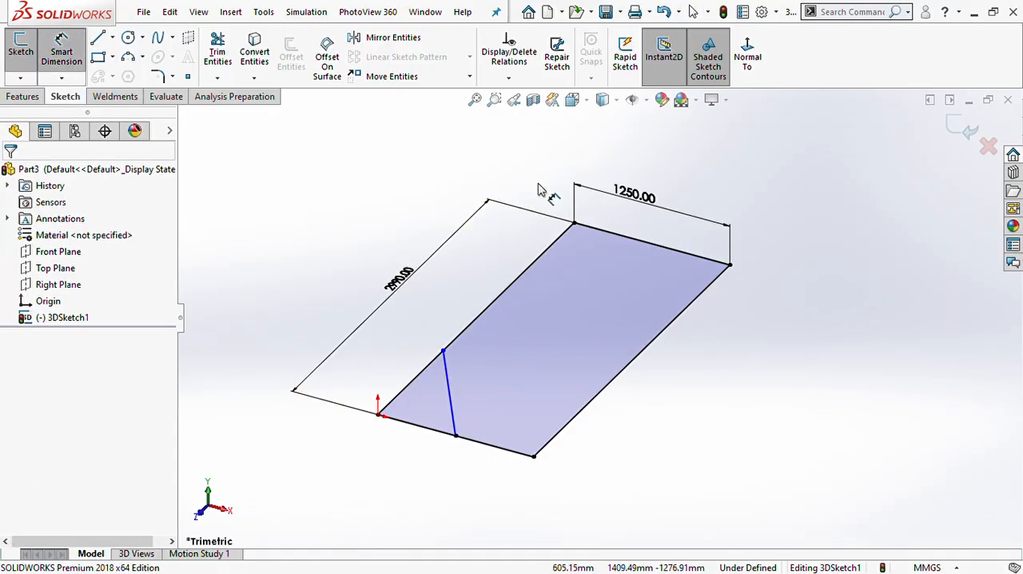
click(574, 223)
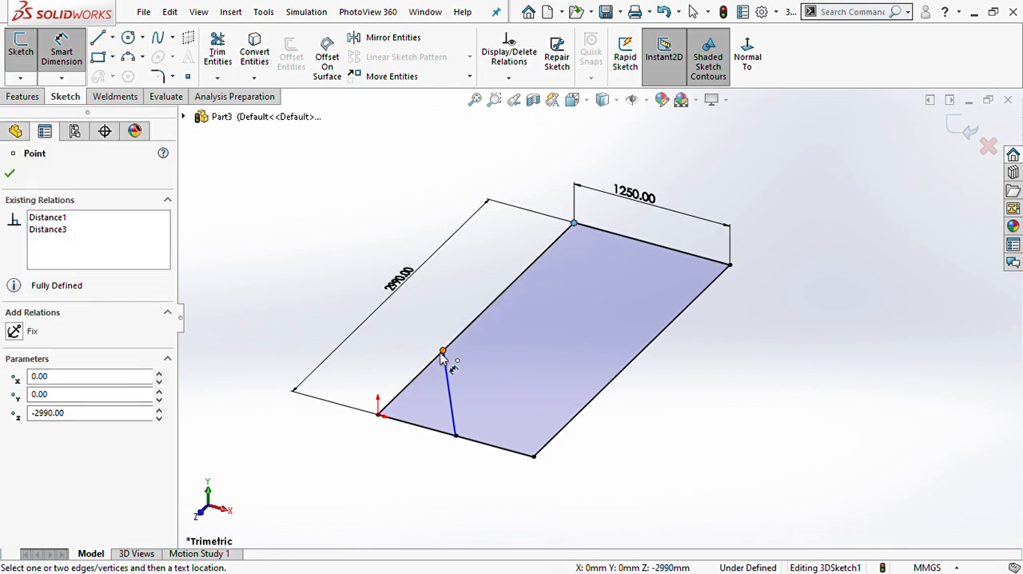
click(443, 351)
click(437, 300)
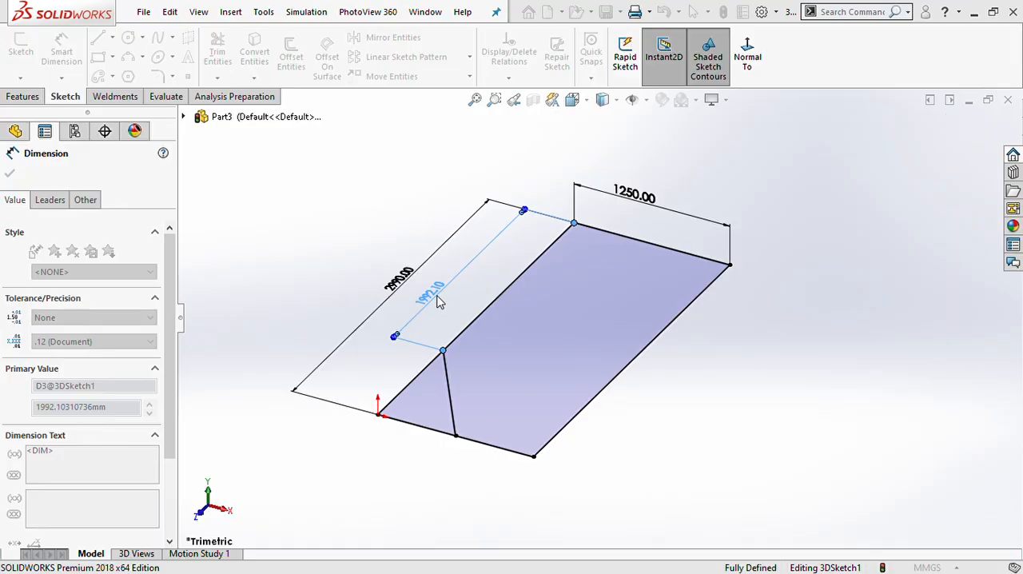
key(Return)
key(Escape)
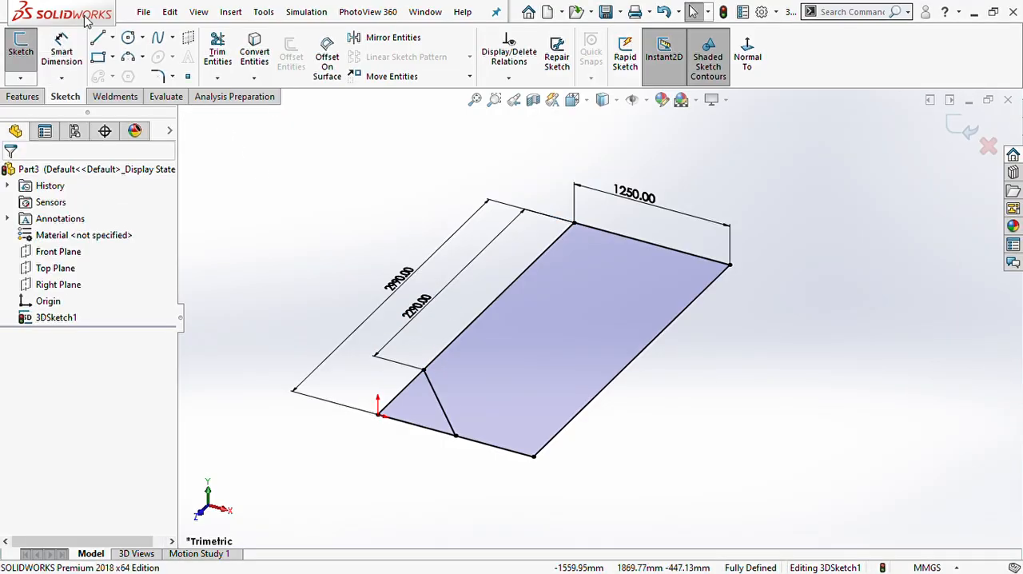
- Draw a second diagonal from the same midpoint to the opposite long side, ending at about Z -822 mm
click(97, 38)
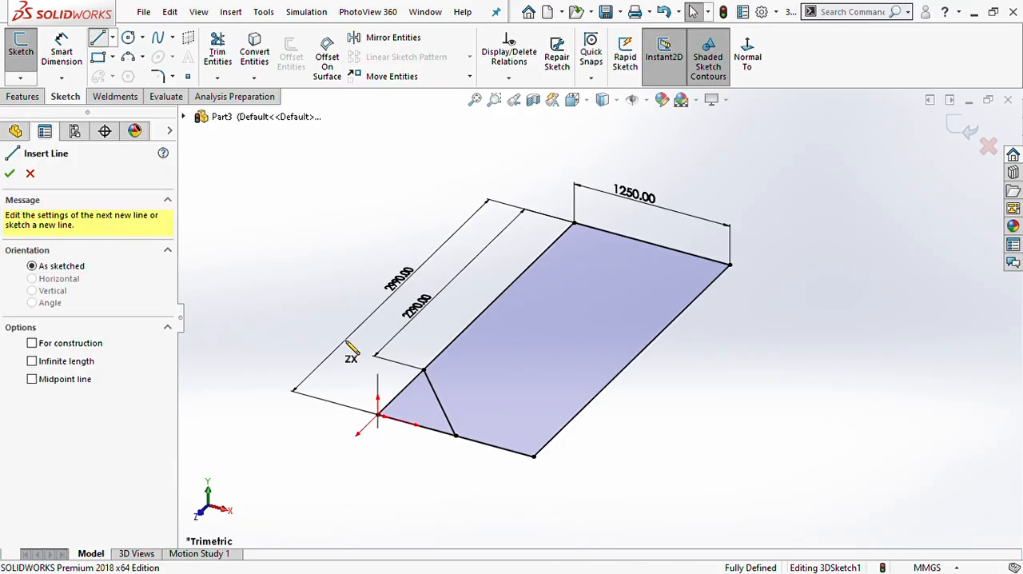
click(456, 437)
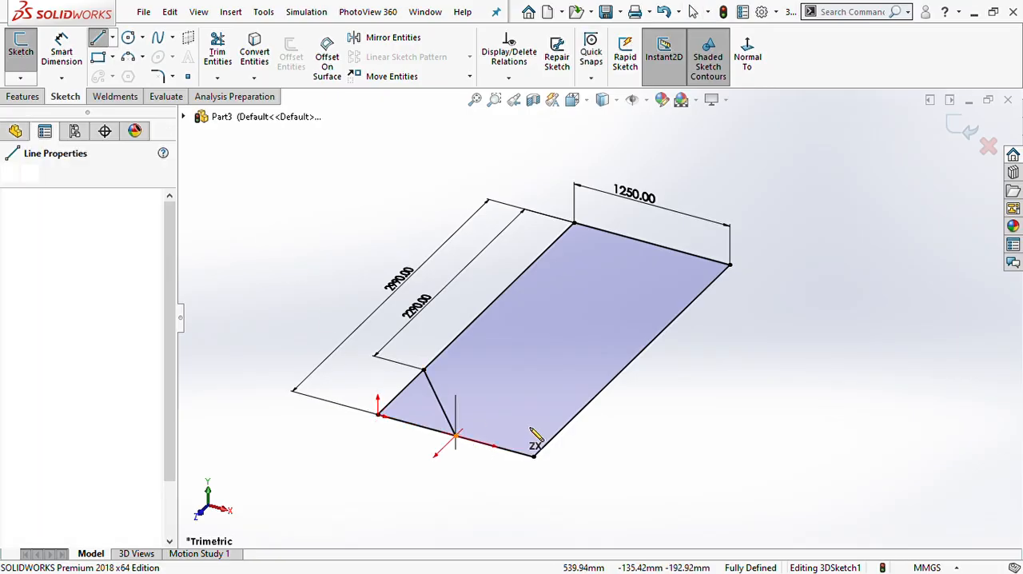
double_click(589, 405)
key(Escape)
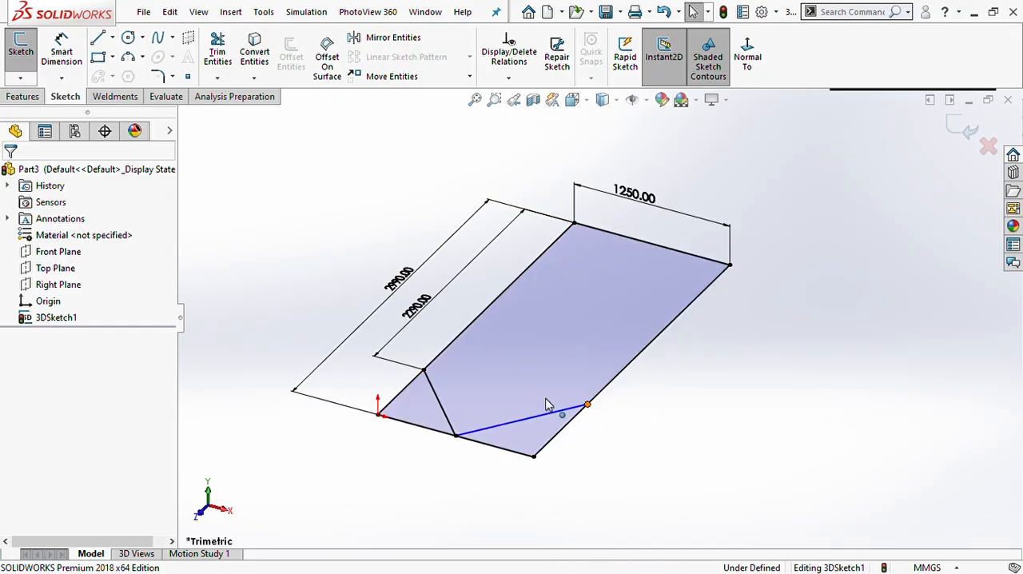
- Add an Along X relation between the two diagonals' outer endpoints on the long sides
click(587, 404)
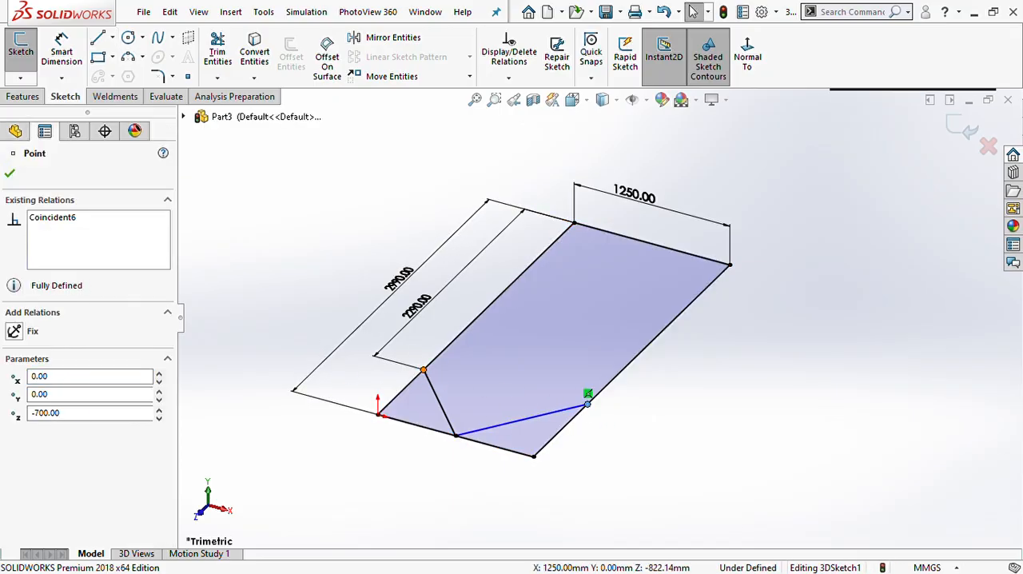
ctrl+click(423, 370)
click(14, 329)
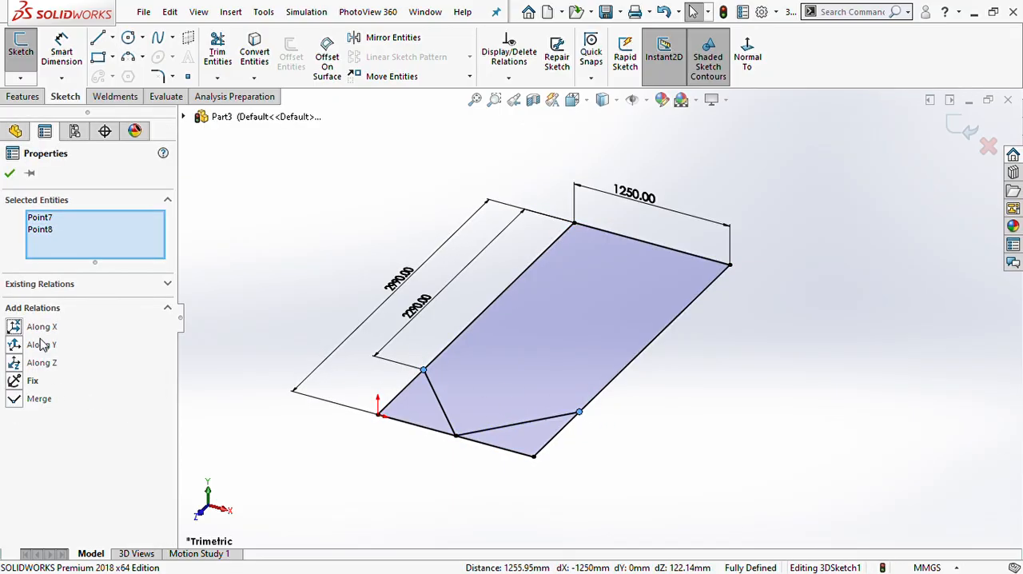
click(701, 451)
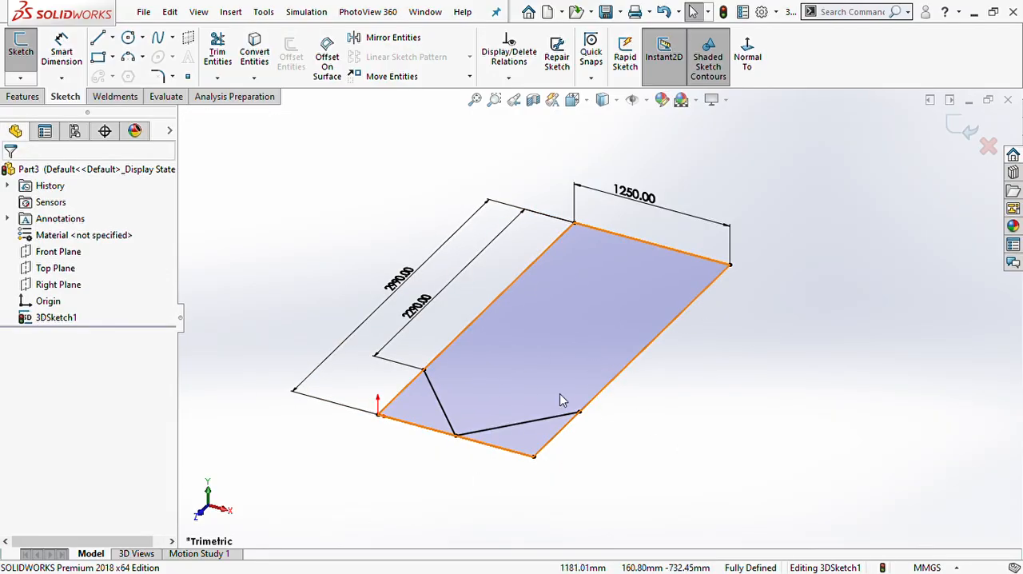
- Convert the short side at the origin and both long sides of the rectangle to construction lines
click(408, 424)
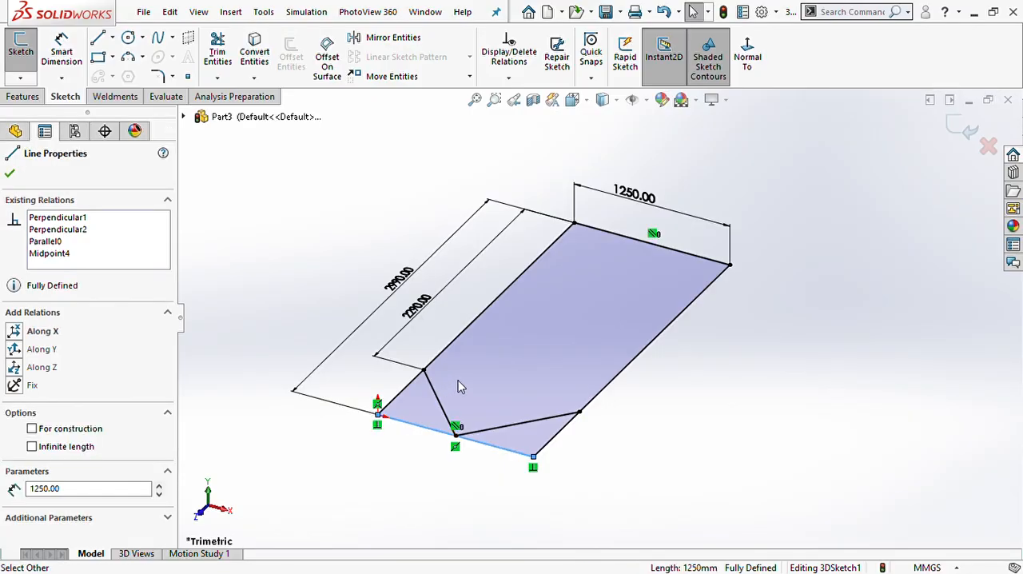
click(406, 404)
click(394, 397)
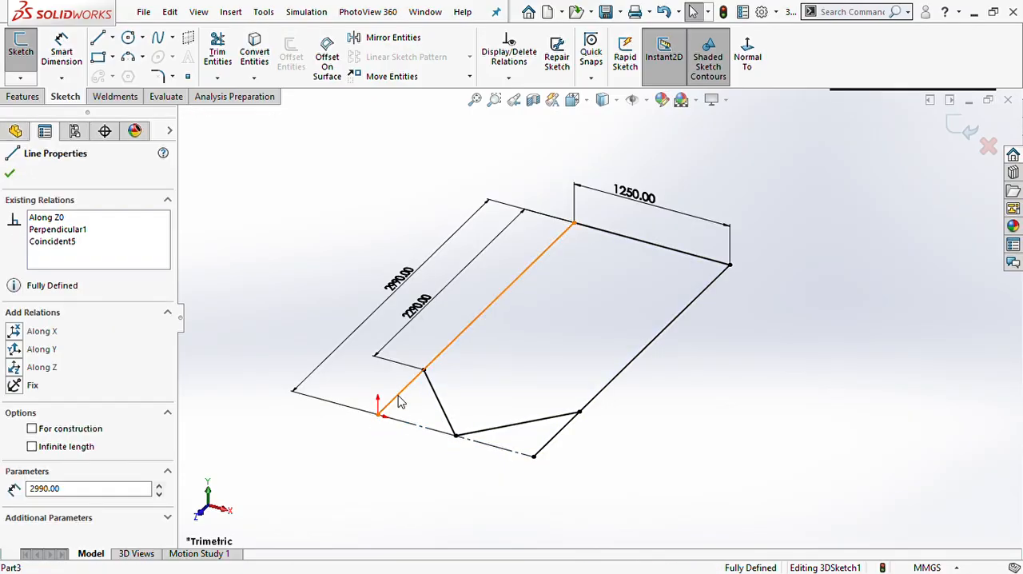
click(464, 352)
click(468, 353)
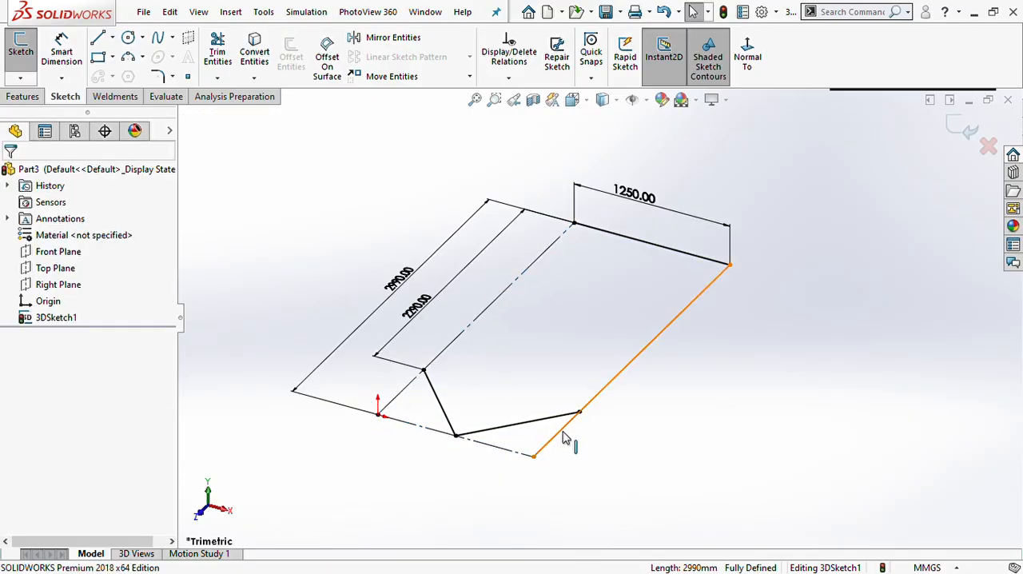
click(569, 431)
click(617, 393)
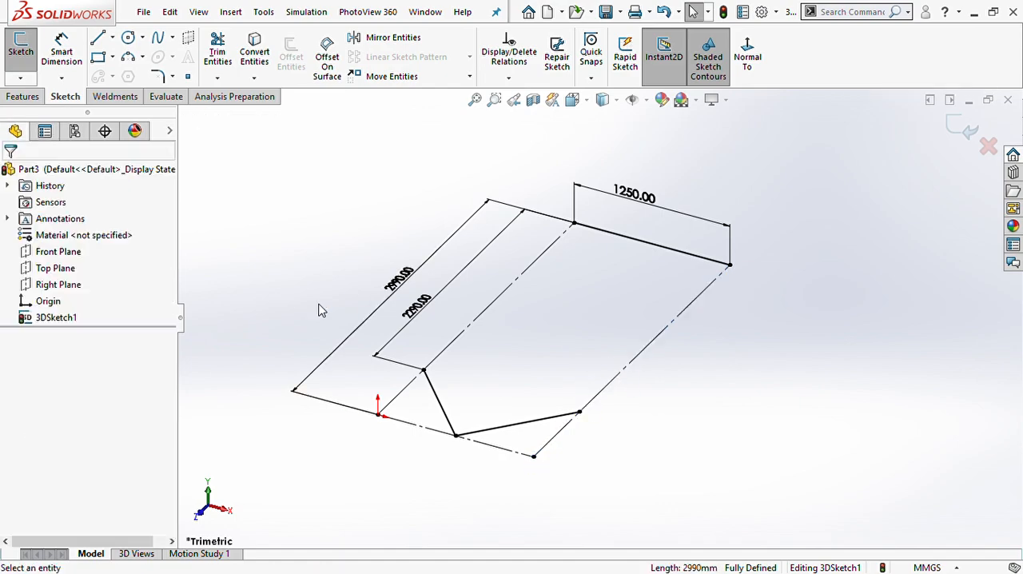
- Draw solid lines along both long sides, from each diagonal's outer endpoint to the far corner on the same side
click(98, 37)
click(423, 369)
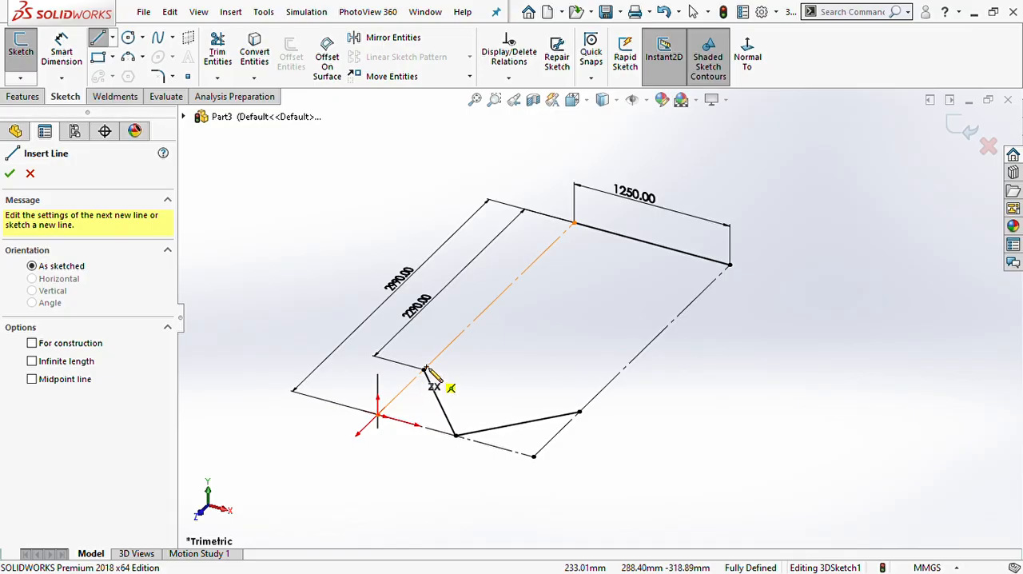
click(574, 223)
key(Escape)
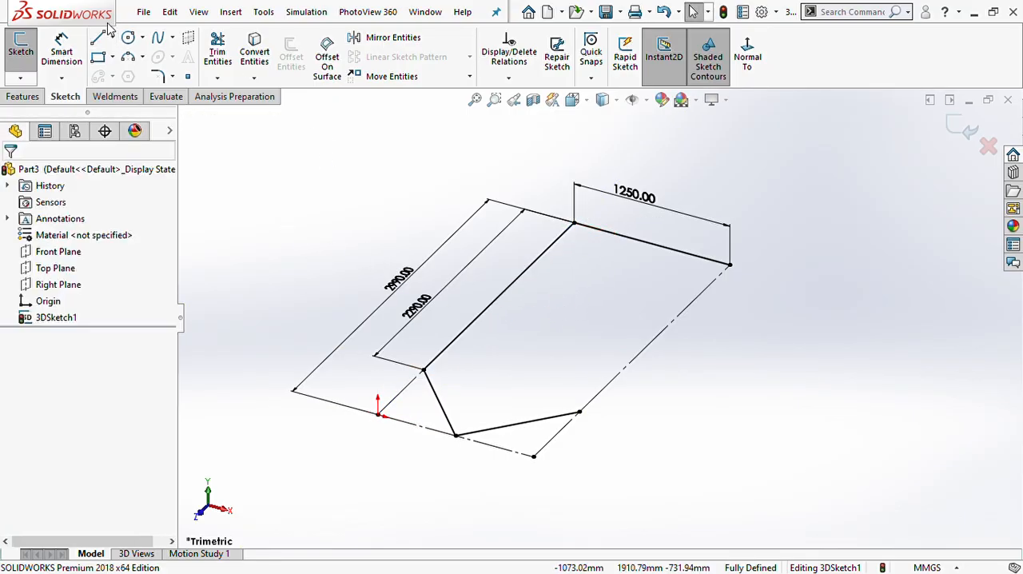
click(97, 39)
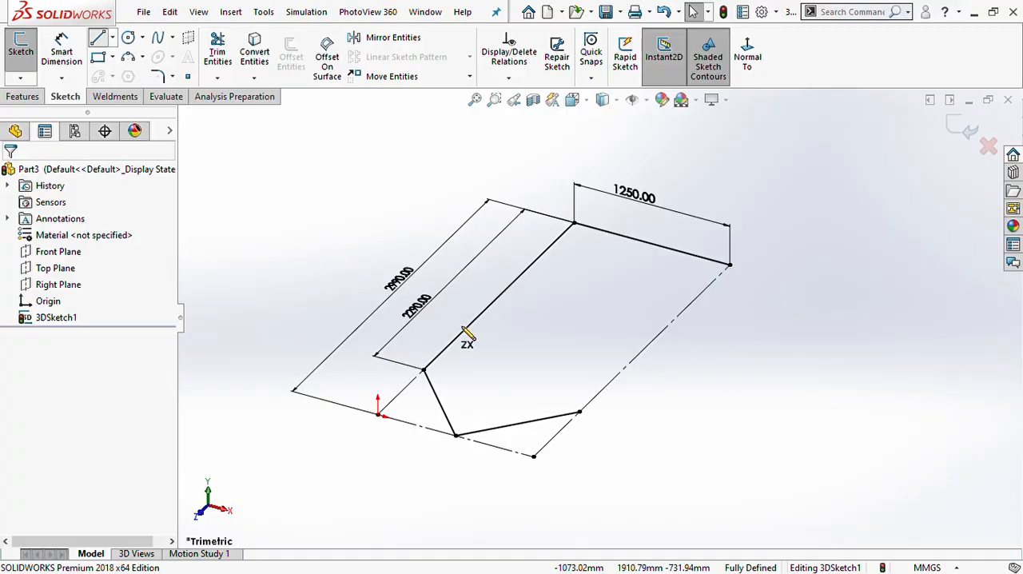
click(579, 413)
click(730, 263)
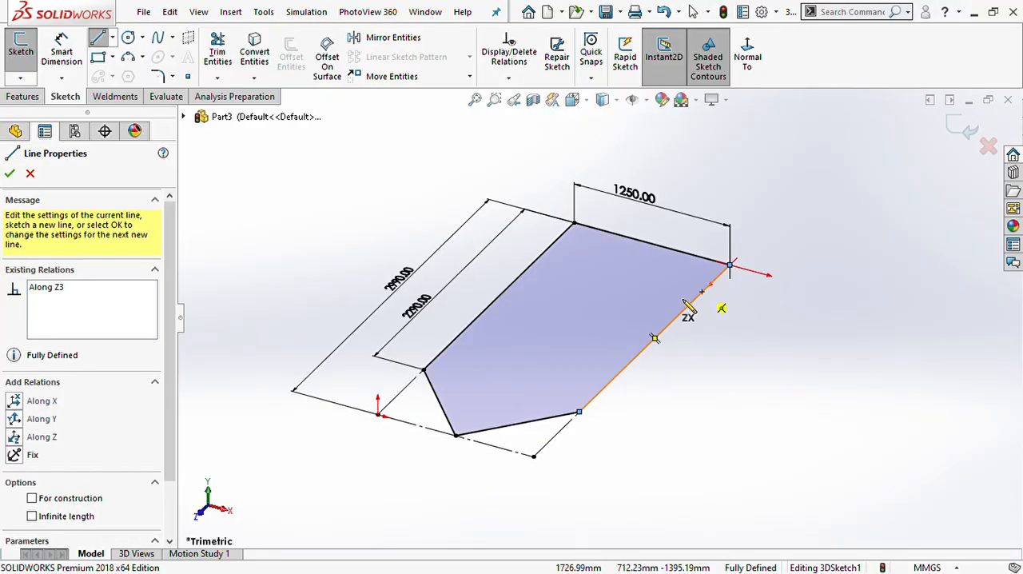
key(Escape)
- From the diagonal's endpoint opposite the origin side, draw a vertical line up about 623 mm, continuing about 498 mm along Z toward the far end
mouse_move(516, 312)
middle_down()
mouse_move(612, 327)
mouse_move(573, 298)
mouse_move(581, 333)
middle_up()
mouse_move(605, 373)
middle_down()
mouse_move(567, 352)
mouse_move(546, 355)
mouse_move(691, 339)
mouse_move(613, 320)
middle_up()
click(100, 38)
click(605, 352)
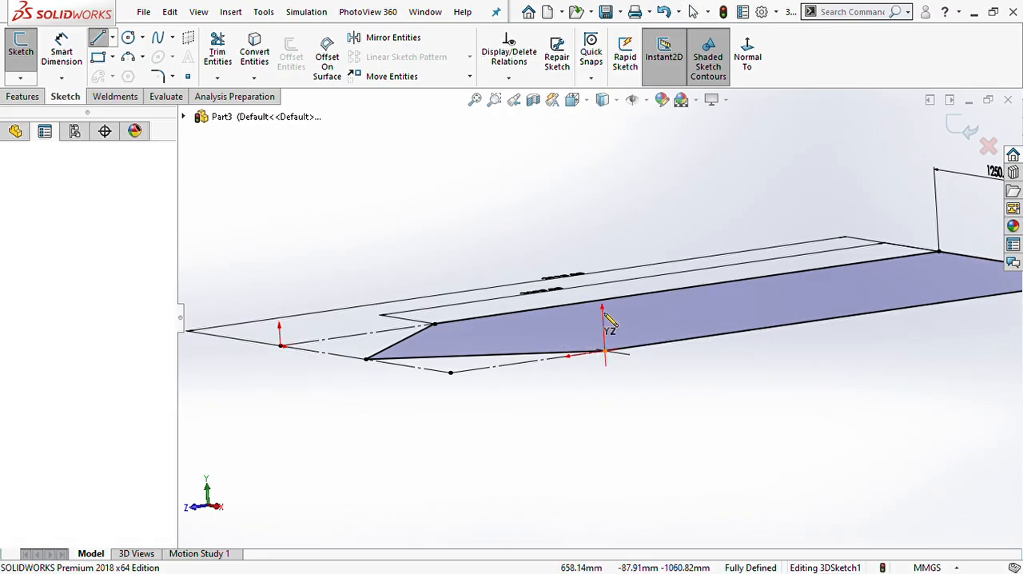
click(595, 192)
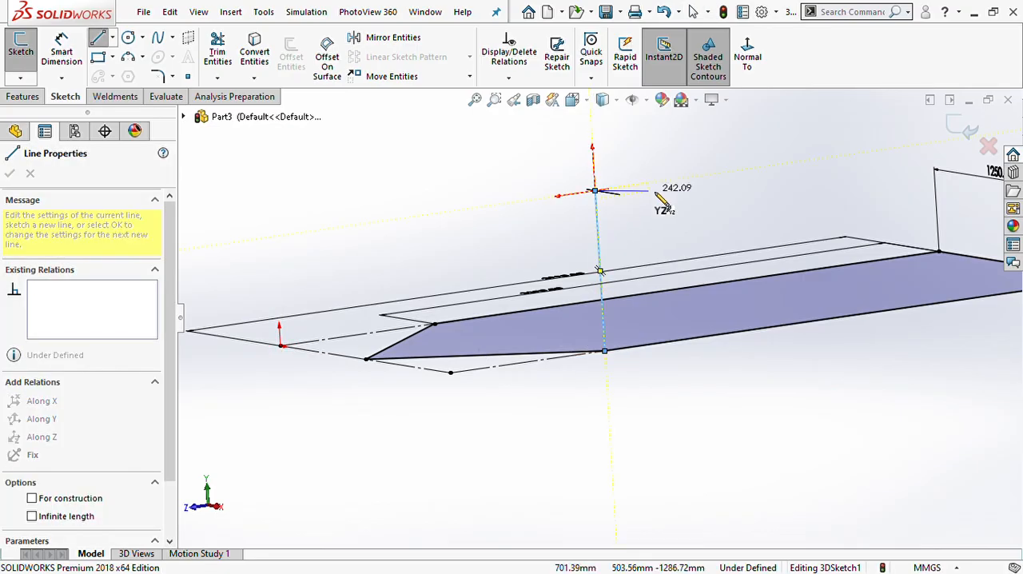
click(707, 175)
key(Escape)
scroll(655, 264, up, 5)
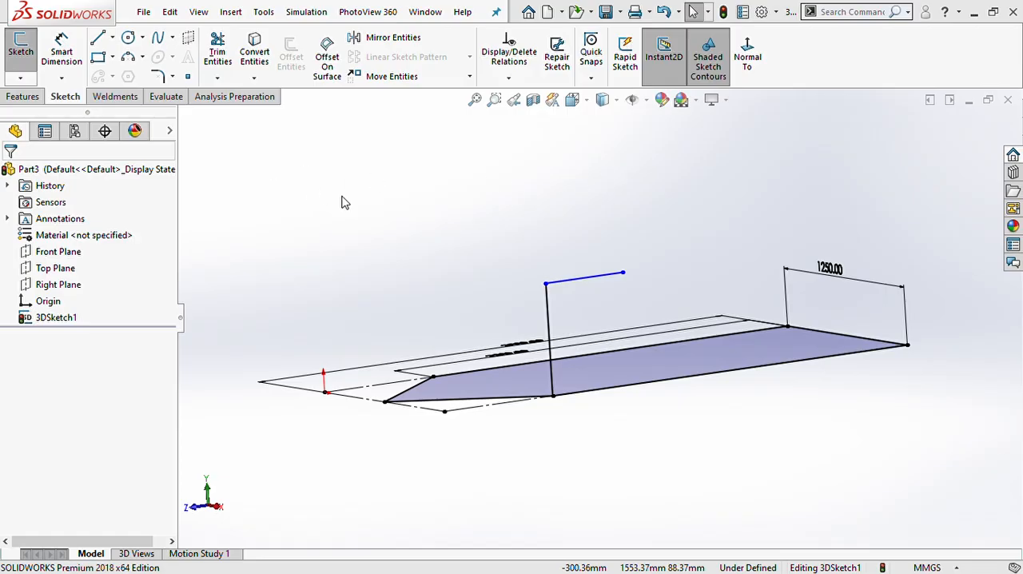
- Dimension the new vertical line's length as 450 mm
click(71, 54)
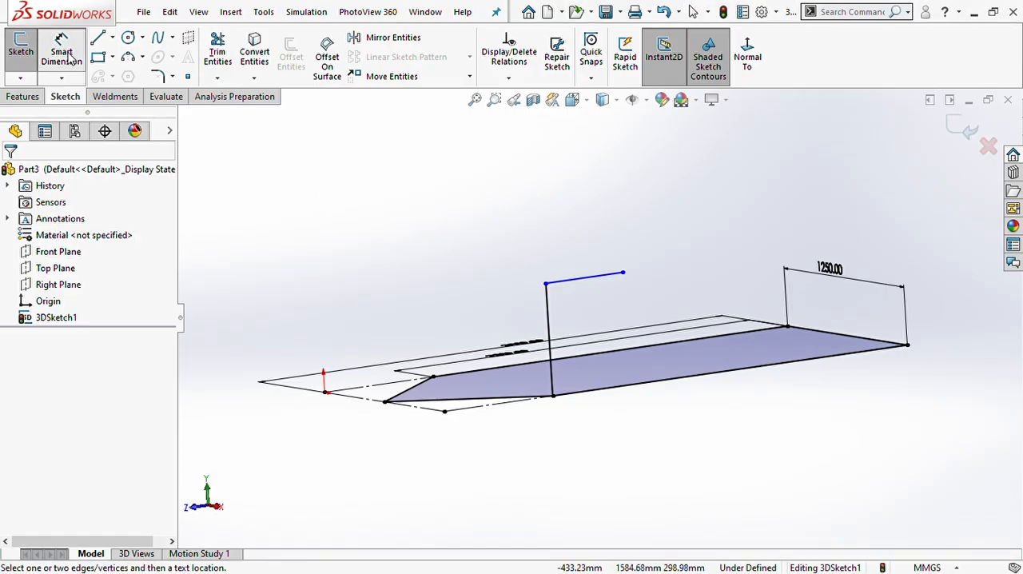
click(527, 333)
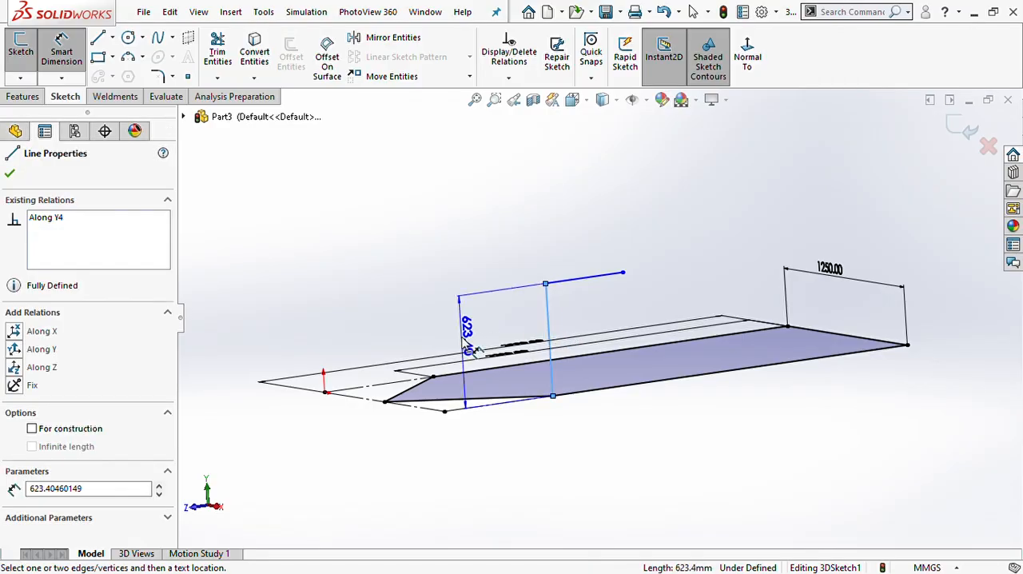
click(462, 342)
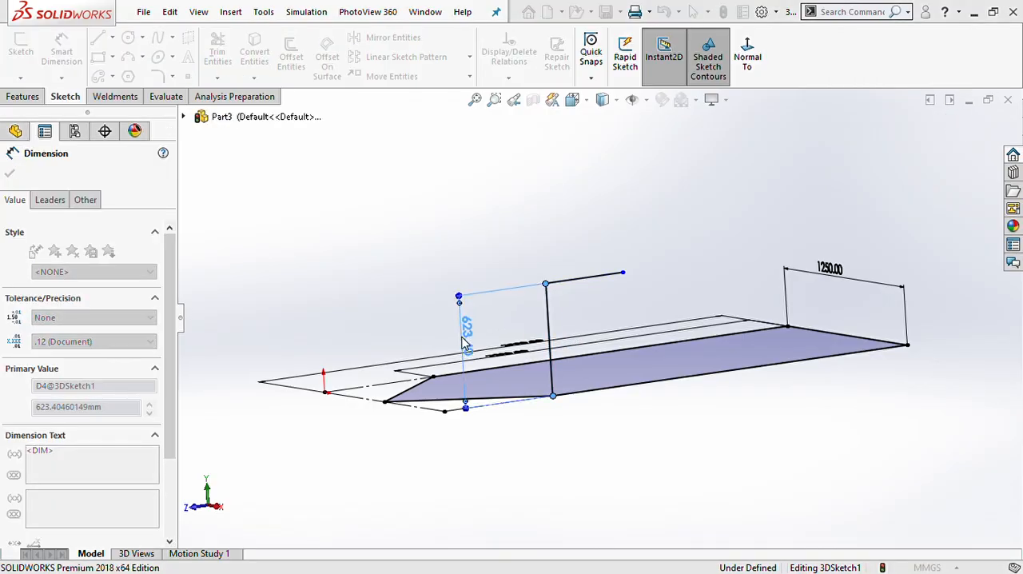
text(450)
key(Return)
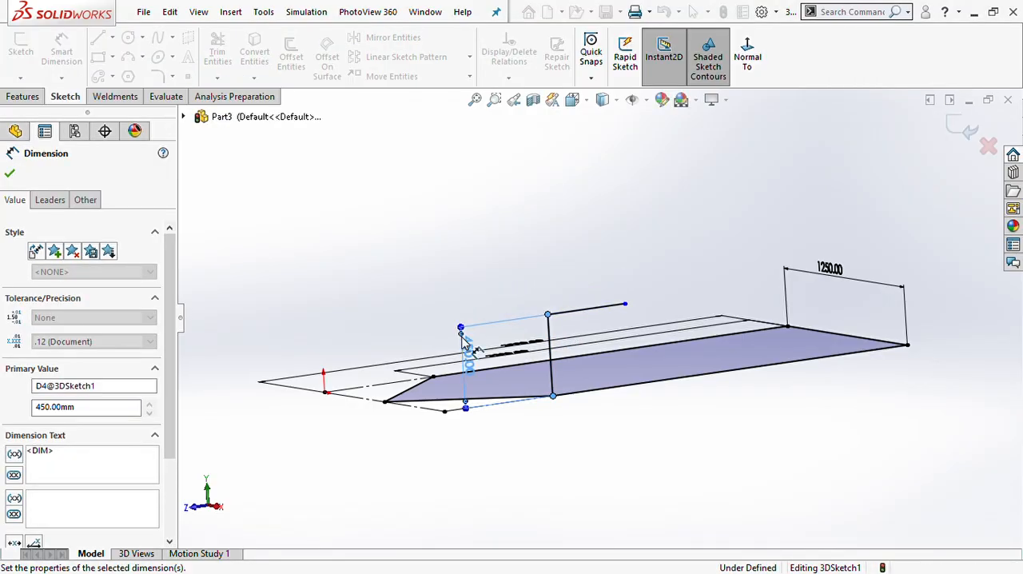
key(Escape)
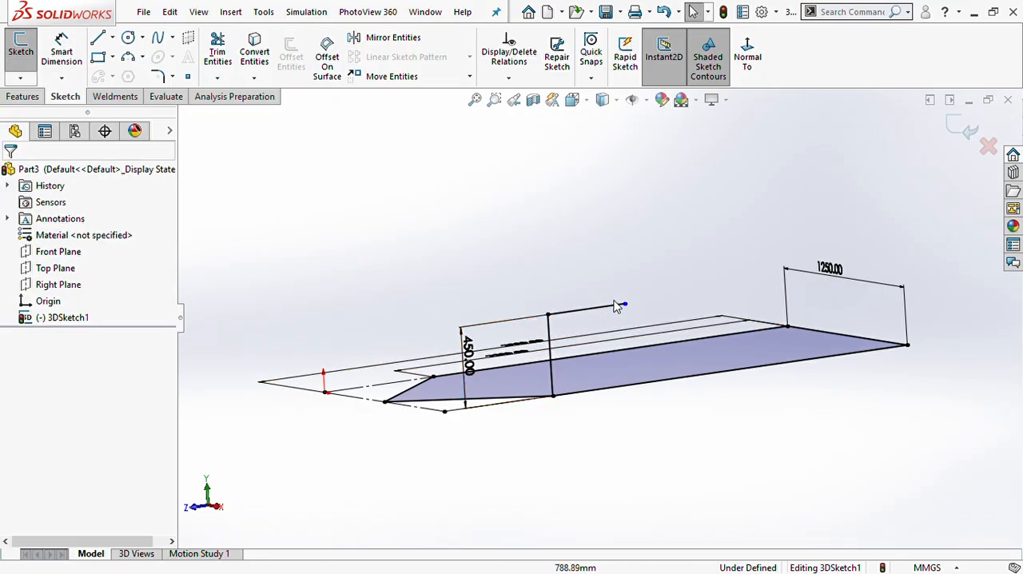
click(63, 58)
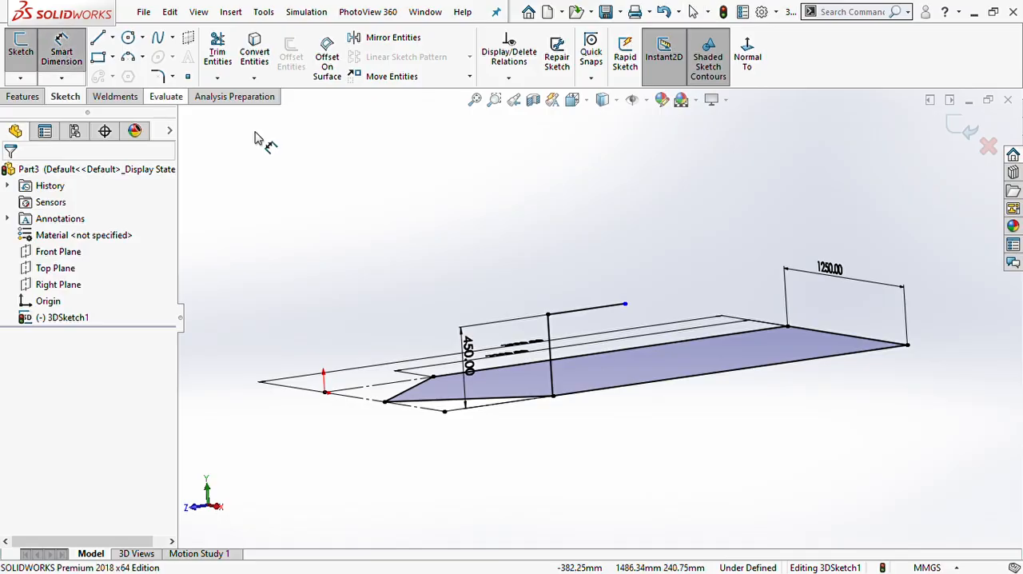
click(816, 335)
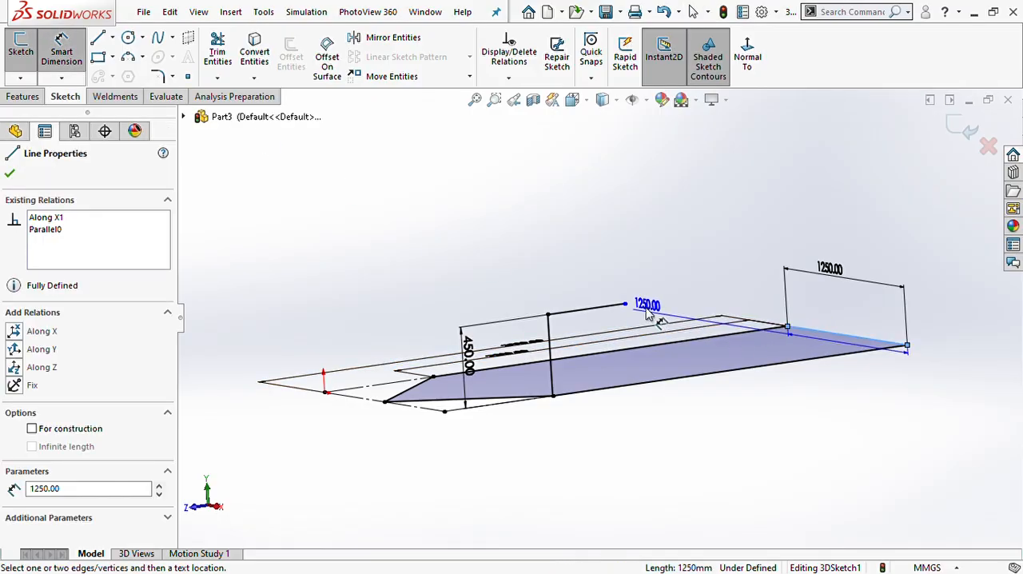
click(625, 304)
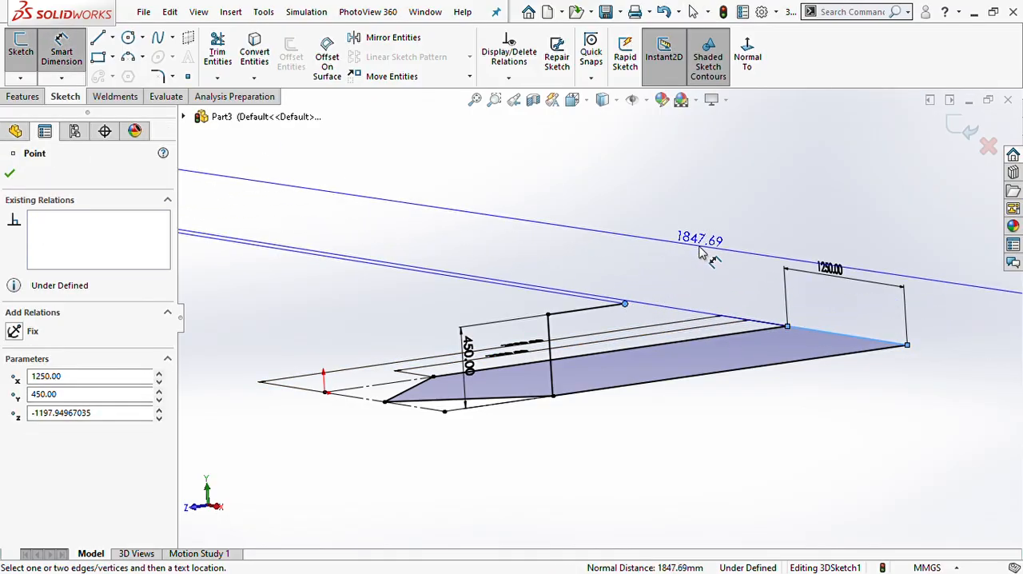
scroll(676, 361, up, 5)
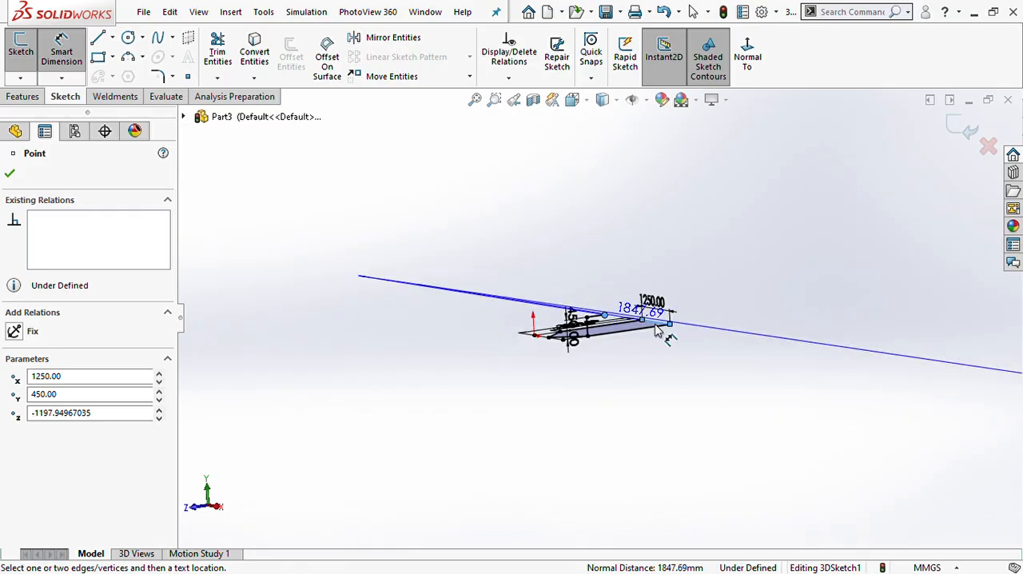
key(Escape)
scroll(607, 324, down, 10)
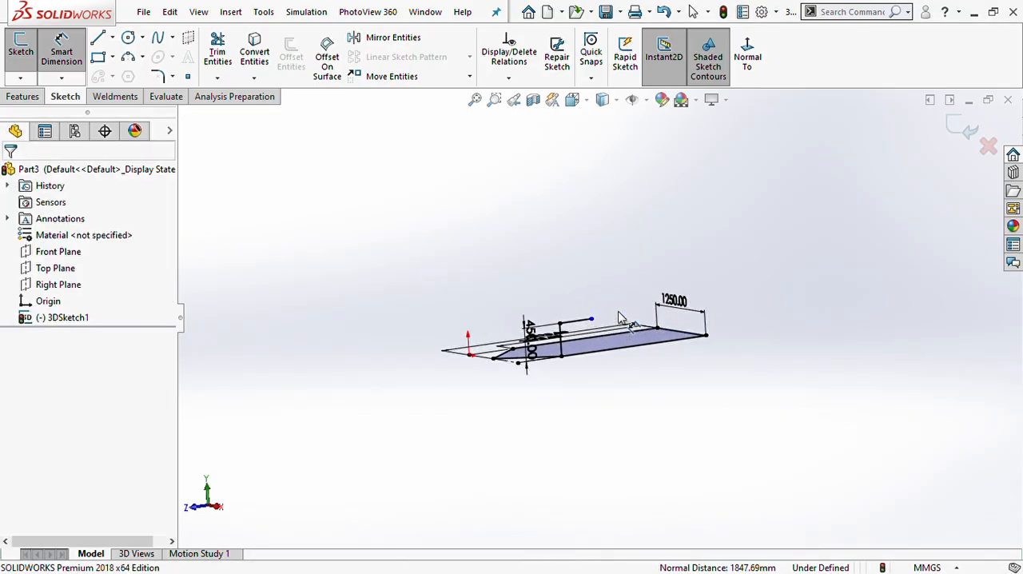
key(Escape)
- Dimension the raised line along Z as 1790 mm long
key(Return)
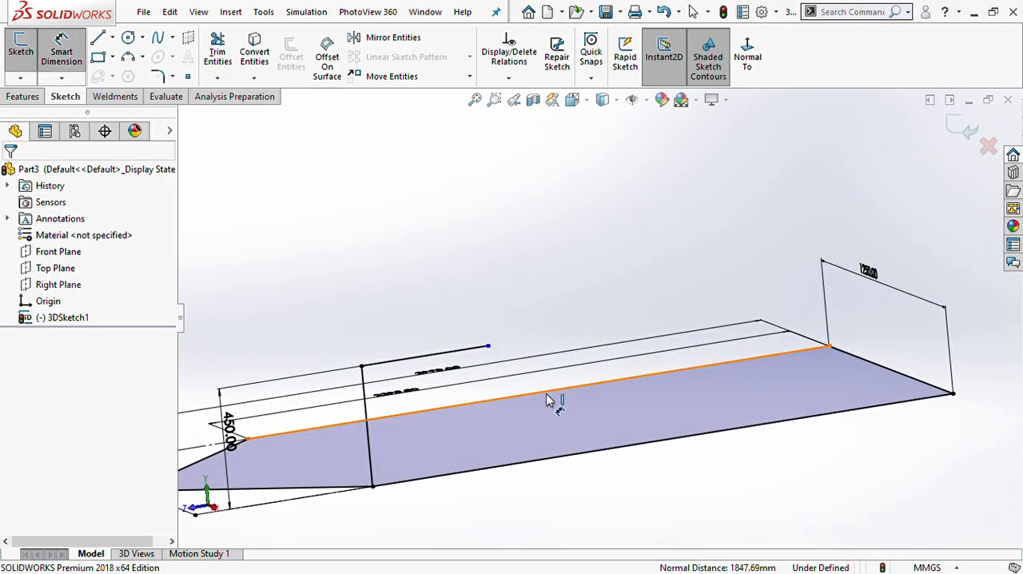
scroll(550, 399, up, 3)
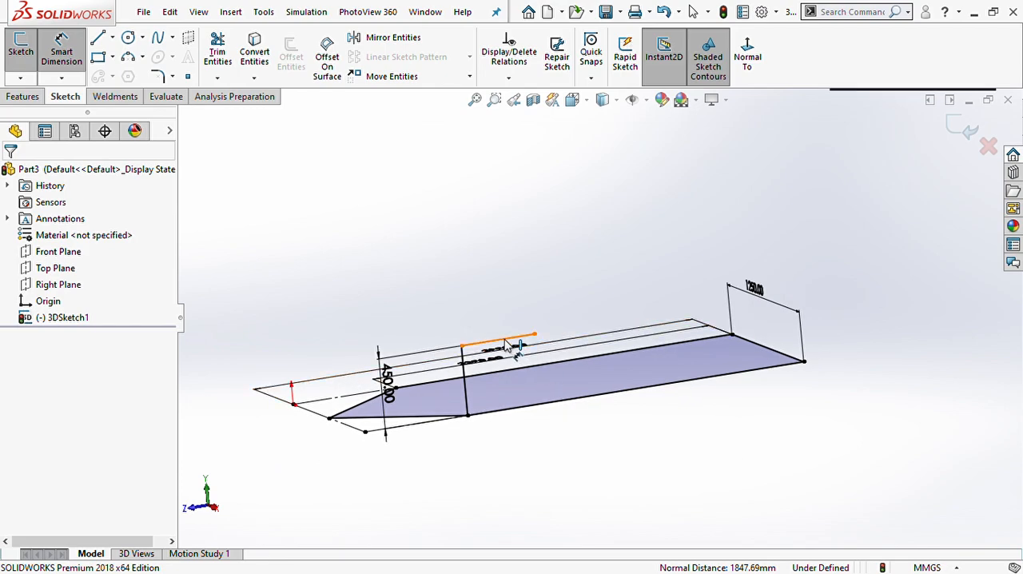
click(508, 348)
click(502, 275)
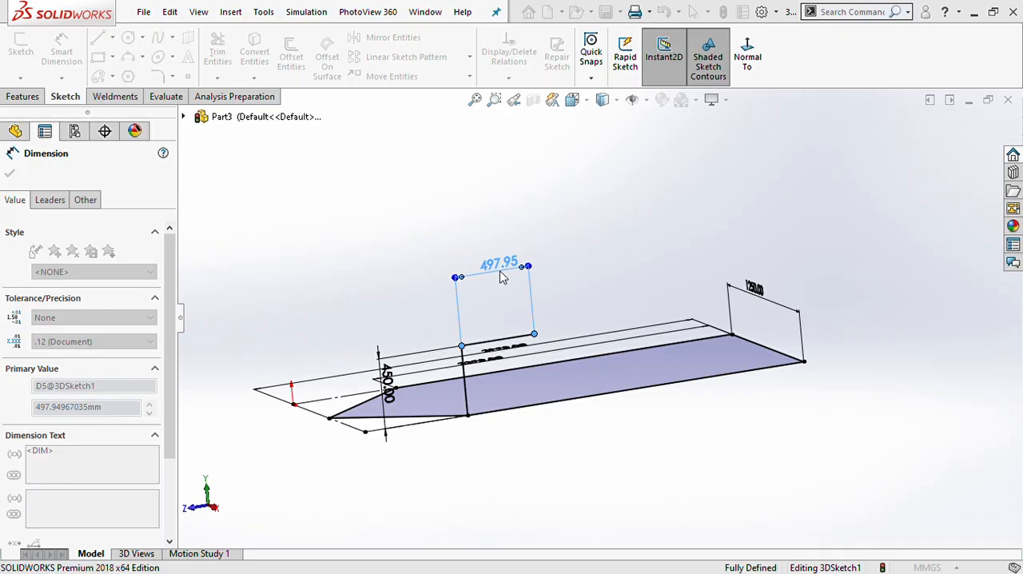
key(Escape)
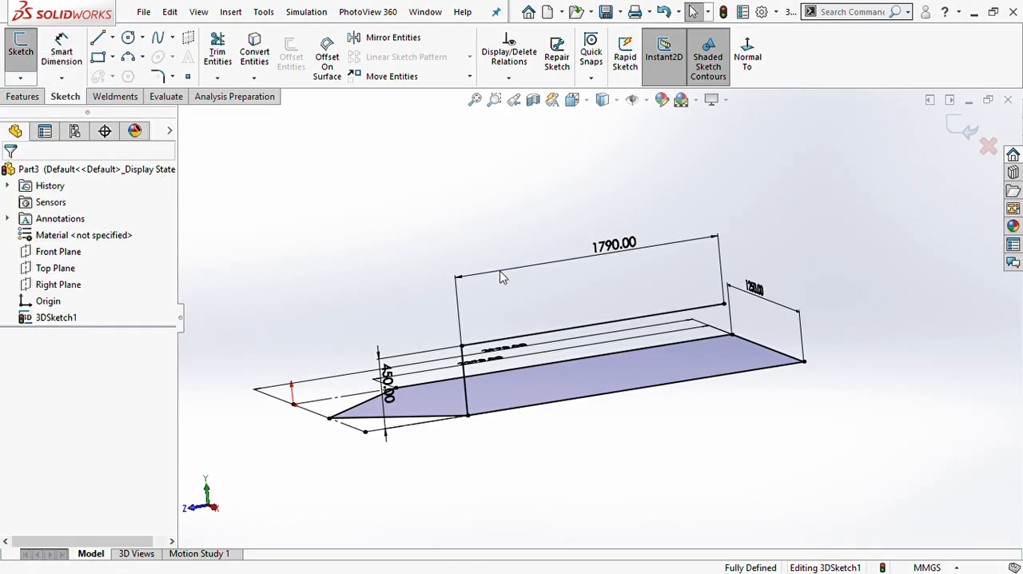
- Draw a vertical line down from the far end of the 1790 mm line, ending at about Y 246 mm
scroll(622, 298, down, 3)
scroll(719, 324, up, 3)
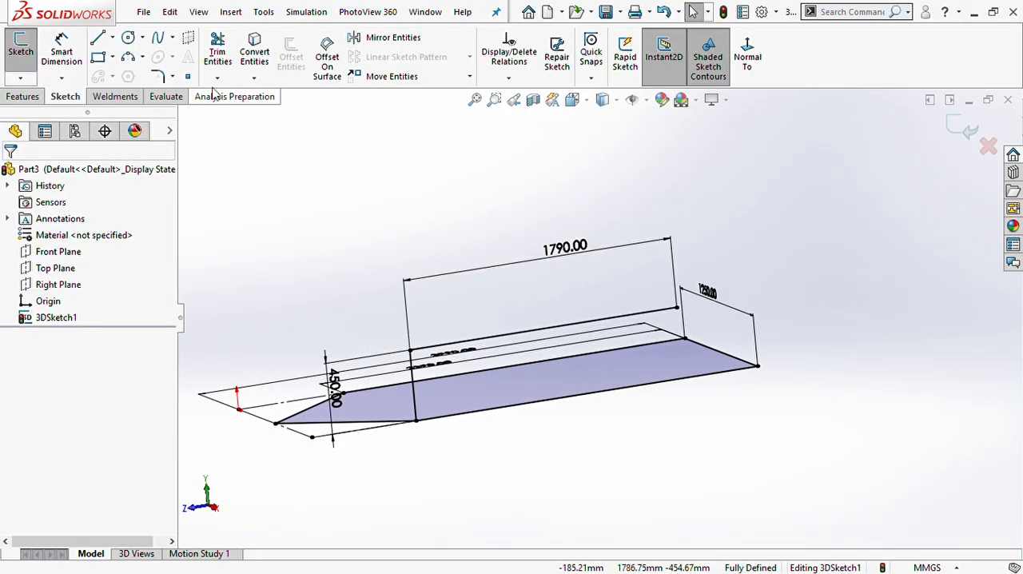
click(98, 37)
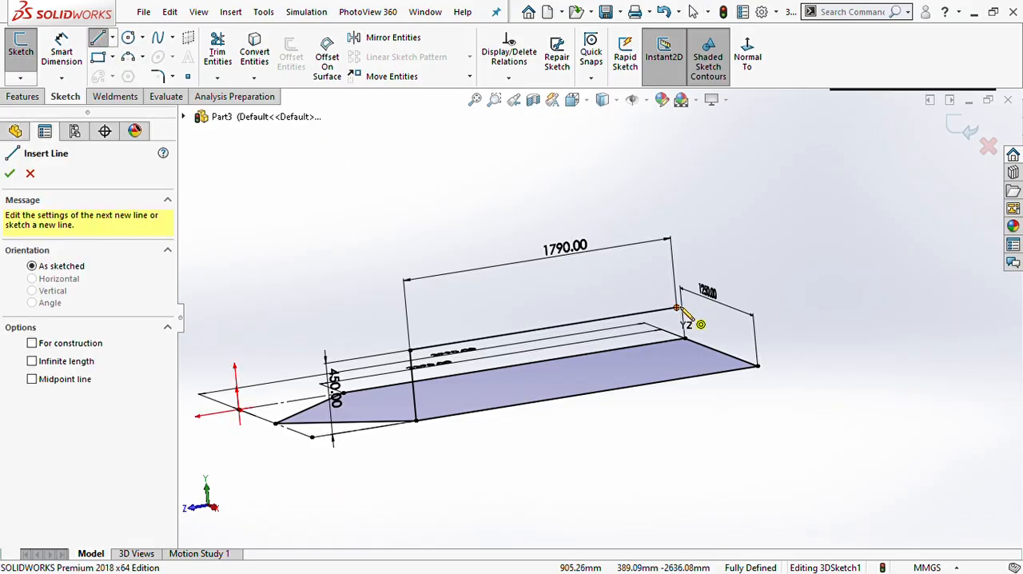
click(676, 308)
click(680, 339)
key(Escape)
key(Escape)
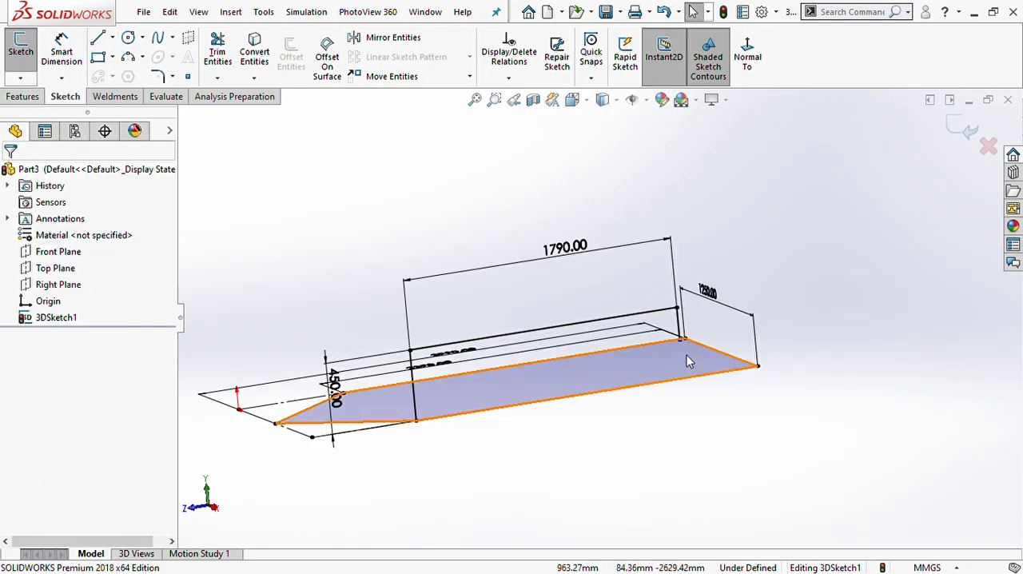
- Add a Coincident relation between the far vertical line's lower endpoint and the solid long side beneath it
click(680, 340)
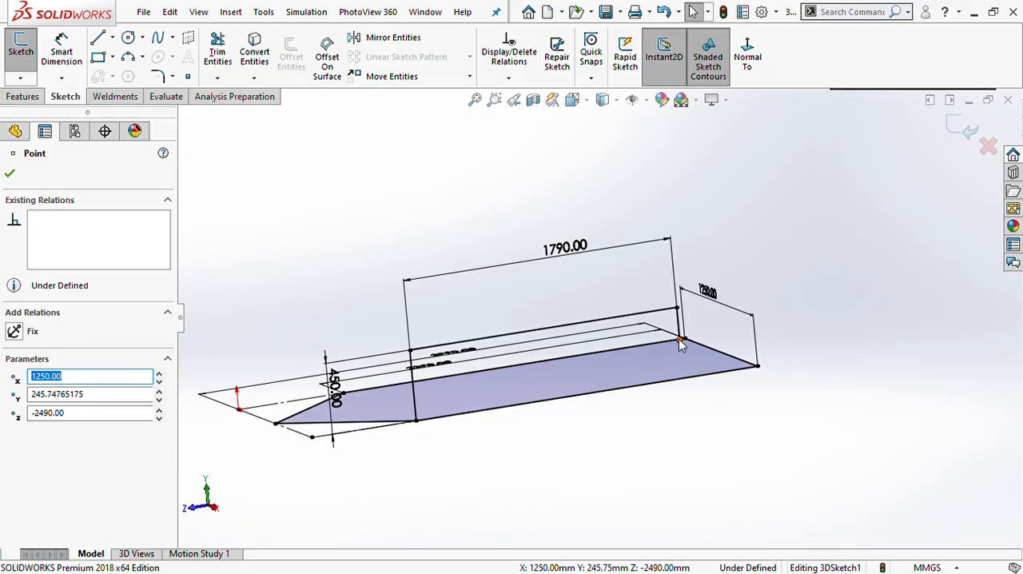
ctrl+click(699, 378)
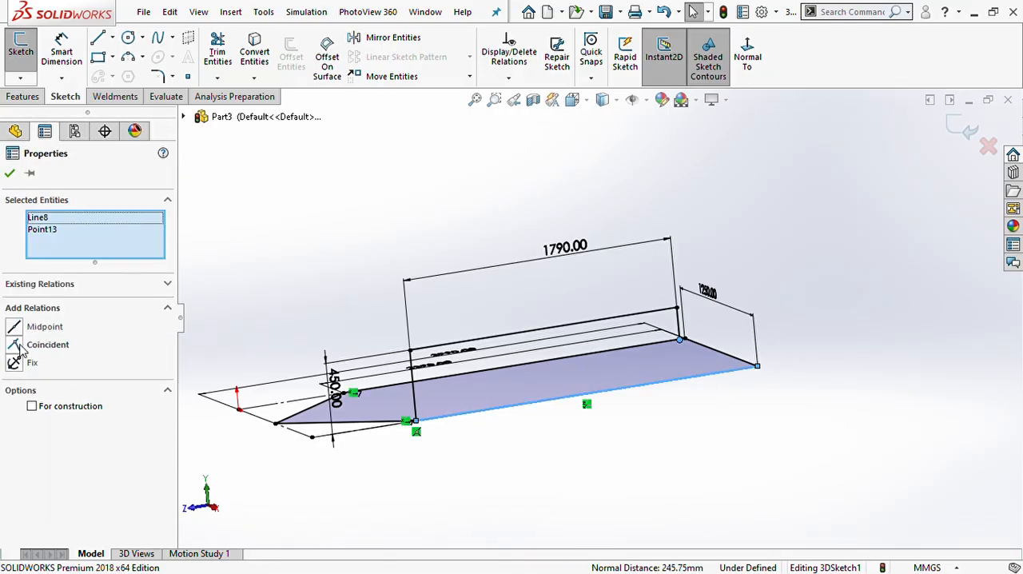
click(16, 344)
click(724, 499)
- From the diagonal's endpoint on the origin side, draw a vertical line up about 422 mm, continuing about 1262 mm along Z toward the far end
mouse_move(595, 404)
middle_down()
mouse_move(594, 393)
mouse_move(619, 407)
middle_up()
mouse_move(471, 397)
middle_down()
mouse_move(554, 415)
mouse_move(616, 410)
mouse_move(628, 447)
middle_up()
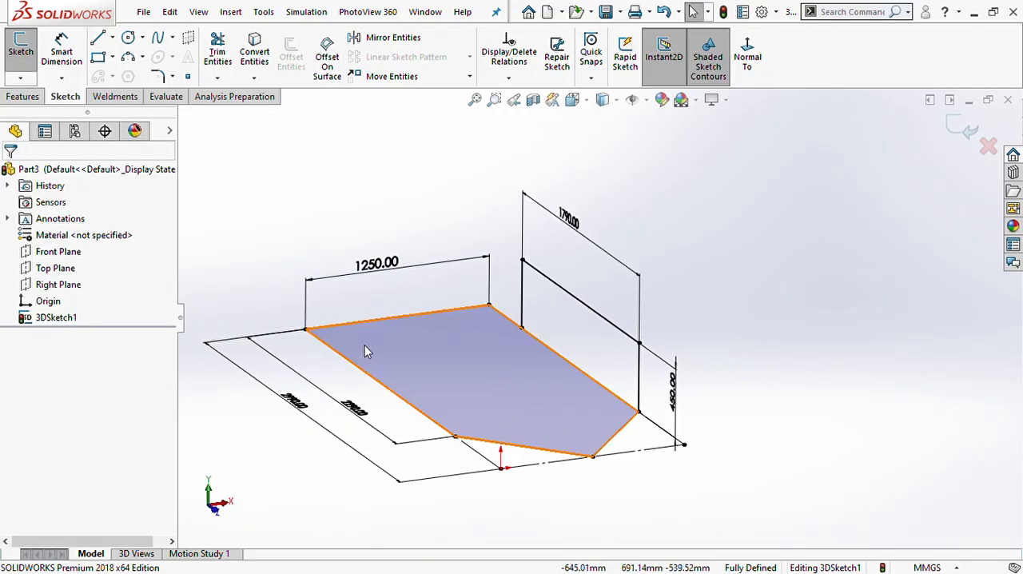
click(97, 38)
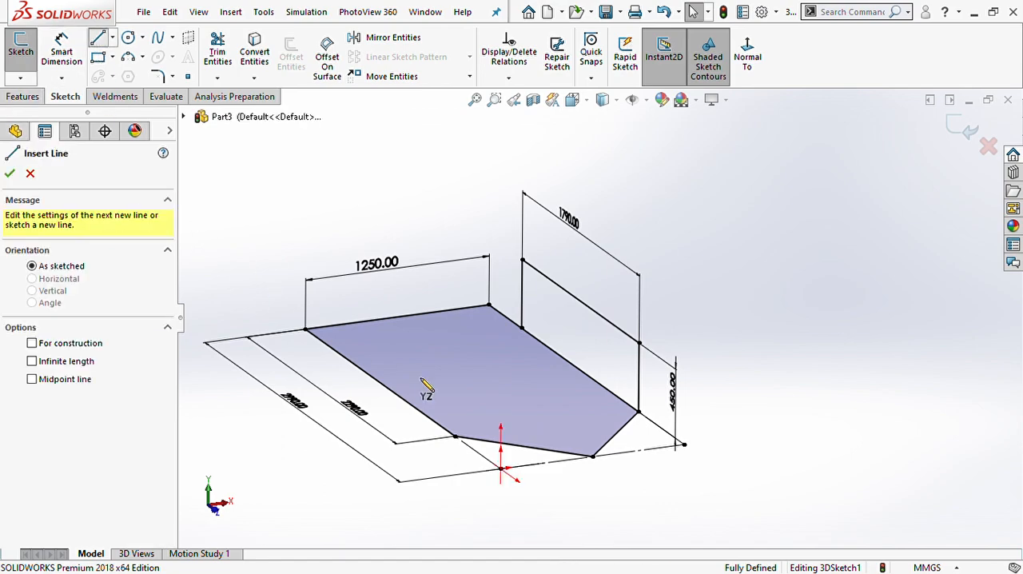
click(454, 437)
click(455, 372)
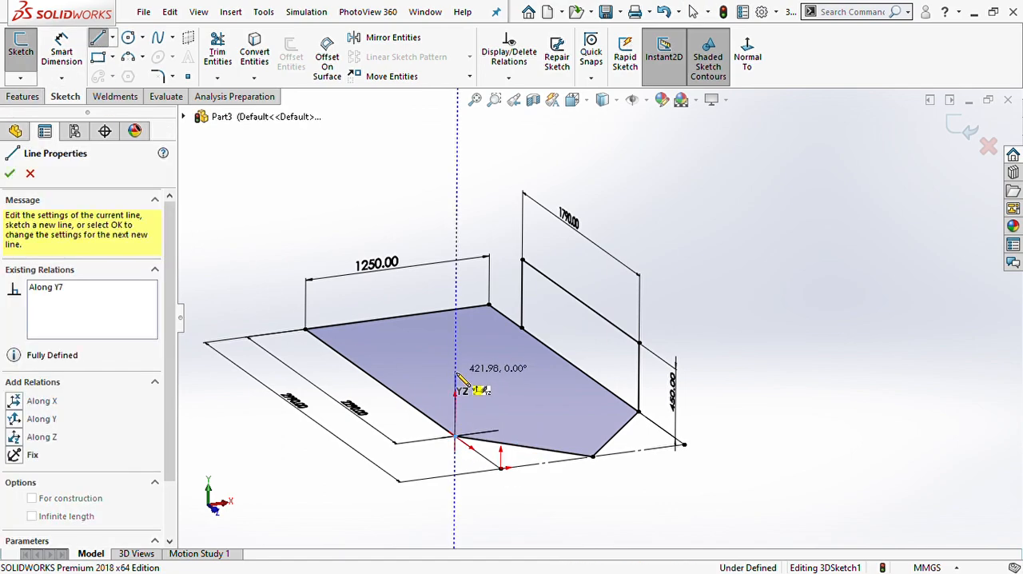
click(373, 313)
key(Escape)
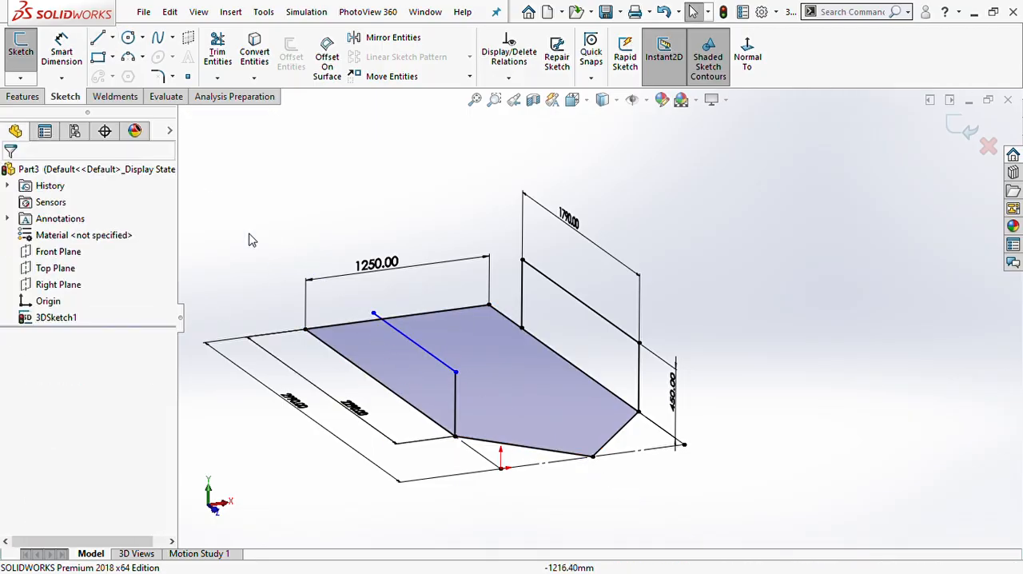
- Draw a vertical line about 275 mm down from the far end of the origin side's raised line
click(98, 37)
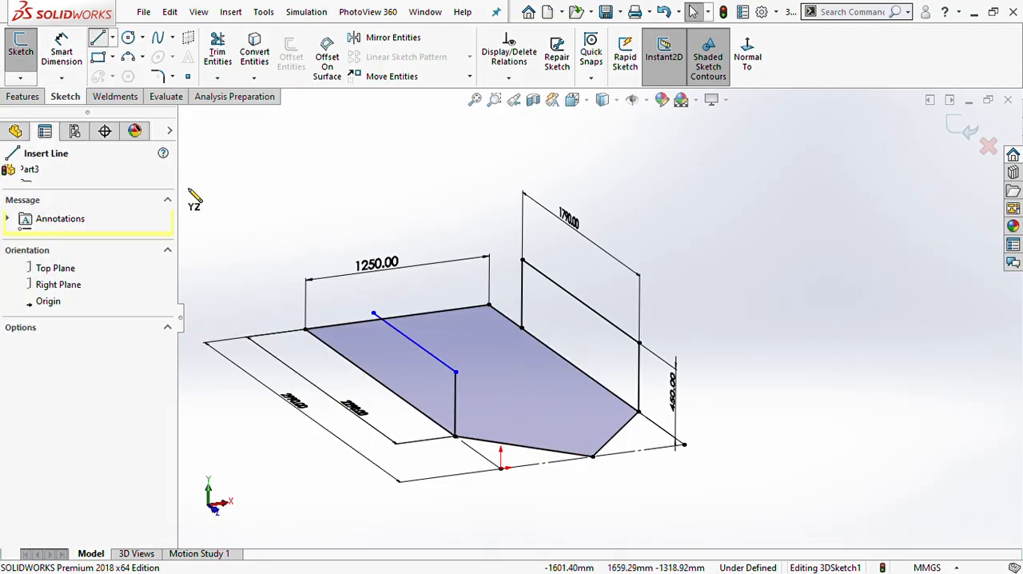
click(373, 313)
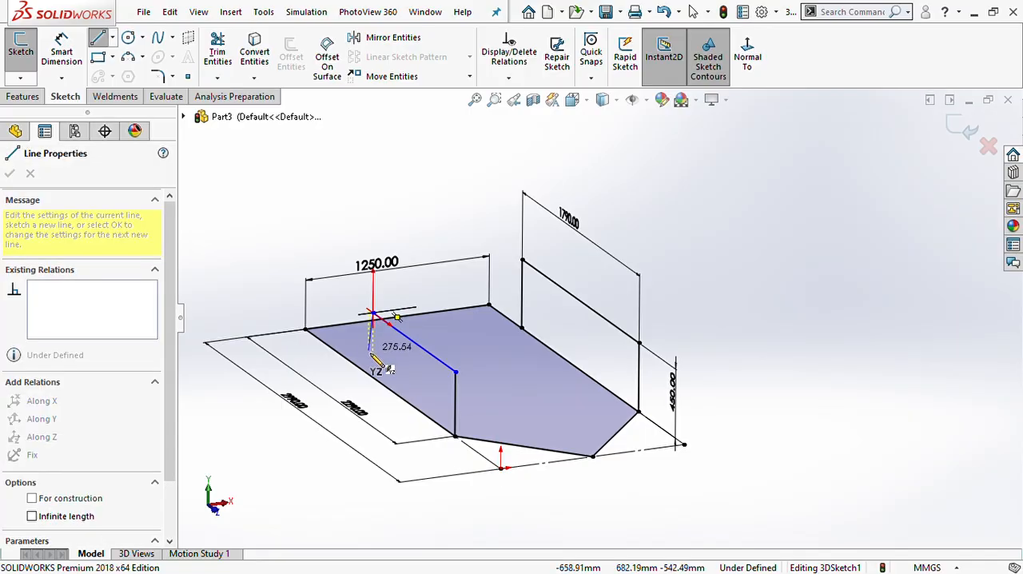
double_click(374, 355)
key(Escape)
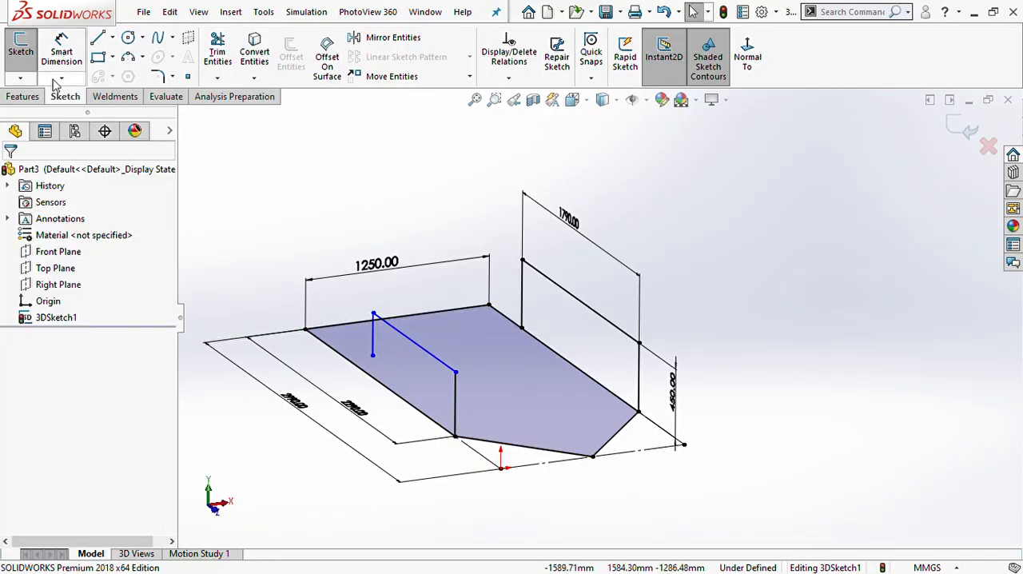
- Add an Along X relation between the upper endpoints of the two front vertical lines
click(455, 373)
ctrl+click(639, 343)
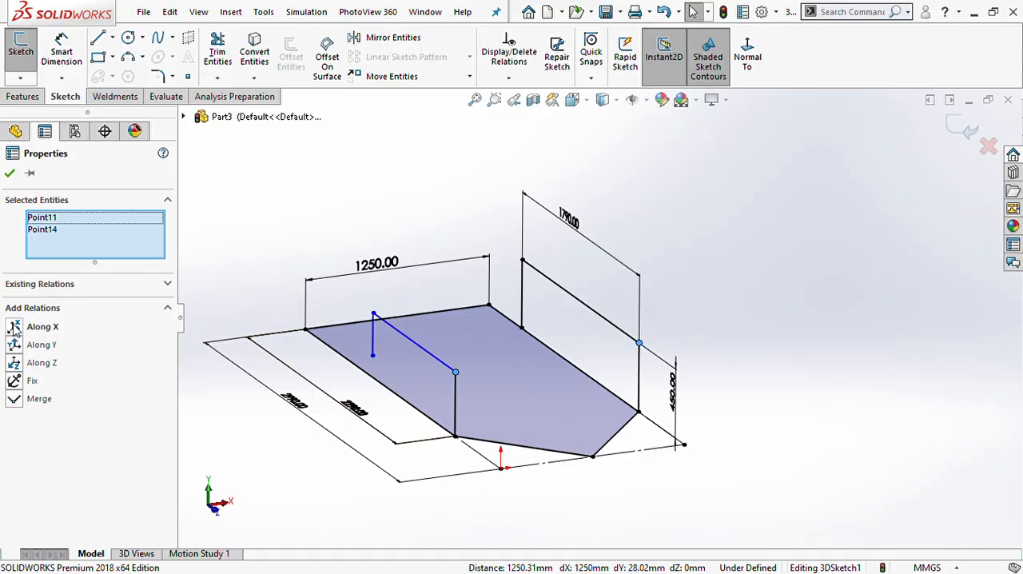
click(14, 327)
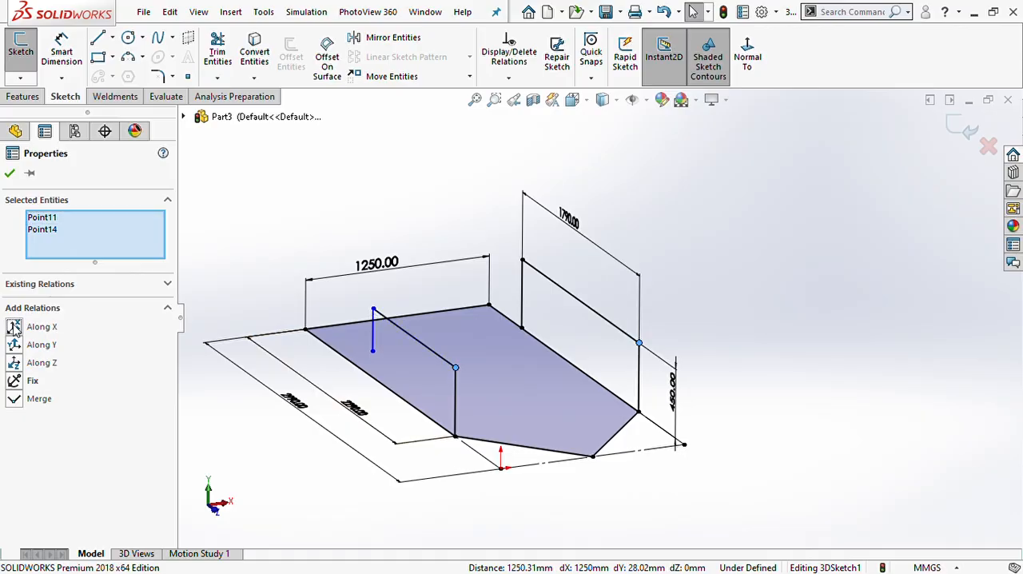
- Try an Along Z relation, undo it, and add Along X between the upper endpoints of the two far vertical lines
click(763, 407)
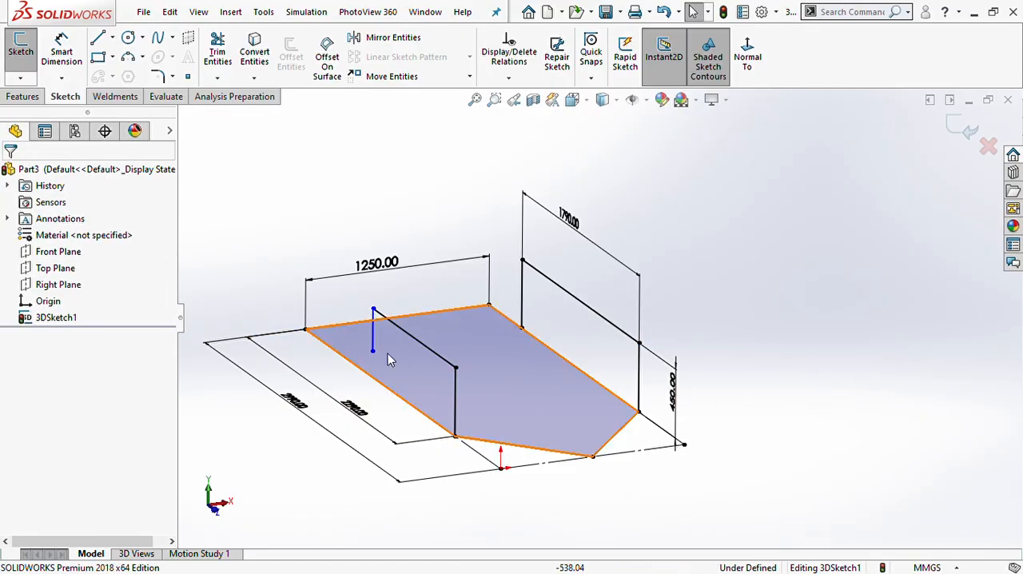
click(373, 309)
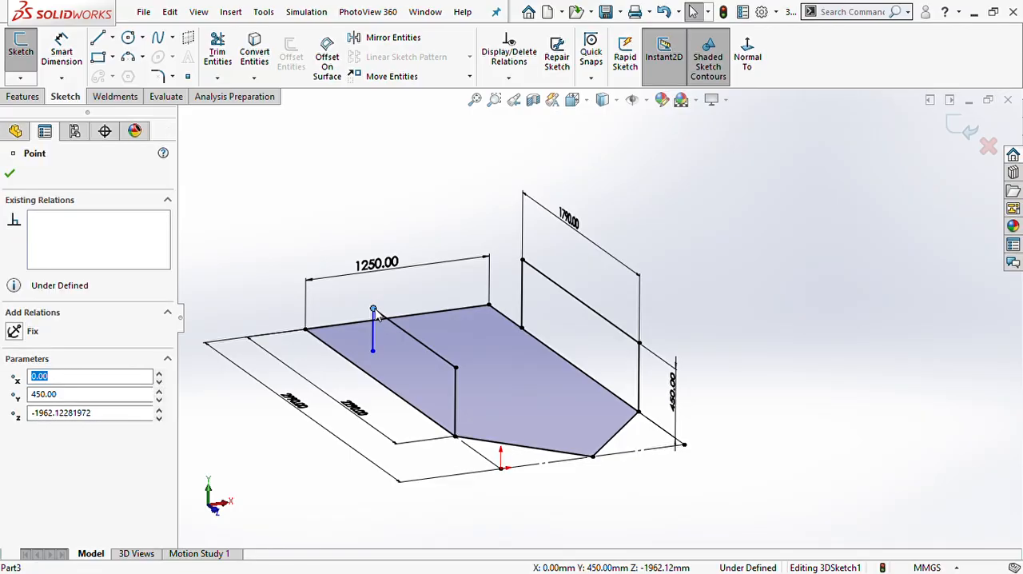
ctrl+click(522, 260)
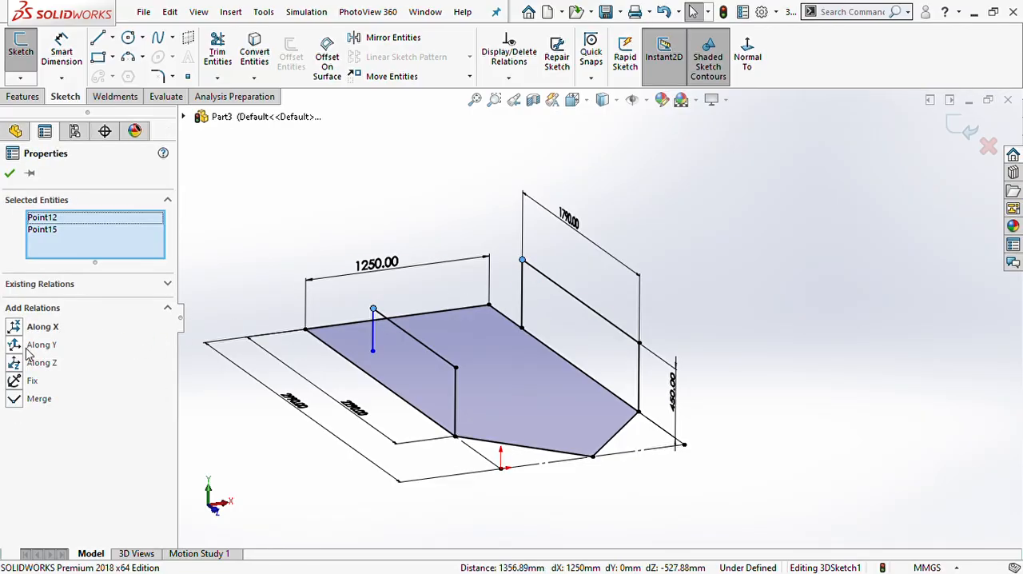
click(21, 364)
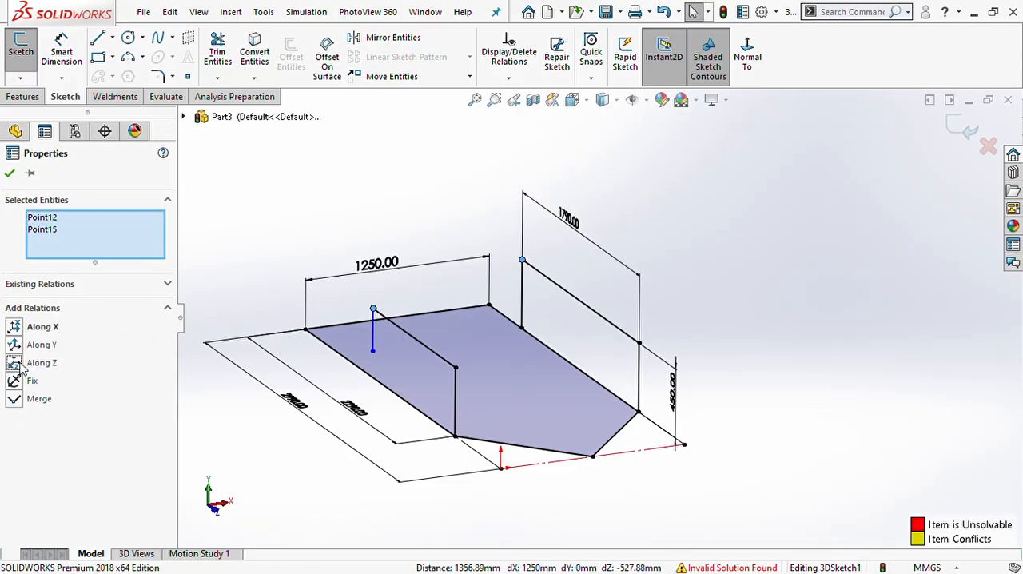
mouse_move(286, 434)
middle_down()
mouse_move(356, 413)
mouse_move(336, 409)
middle_up()
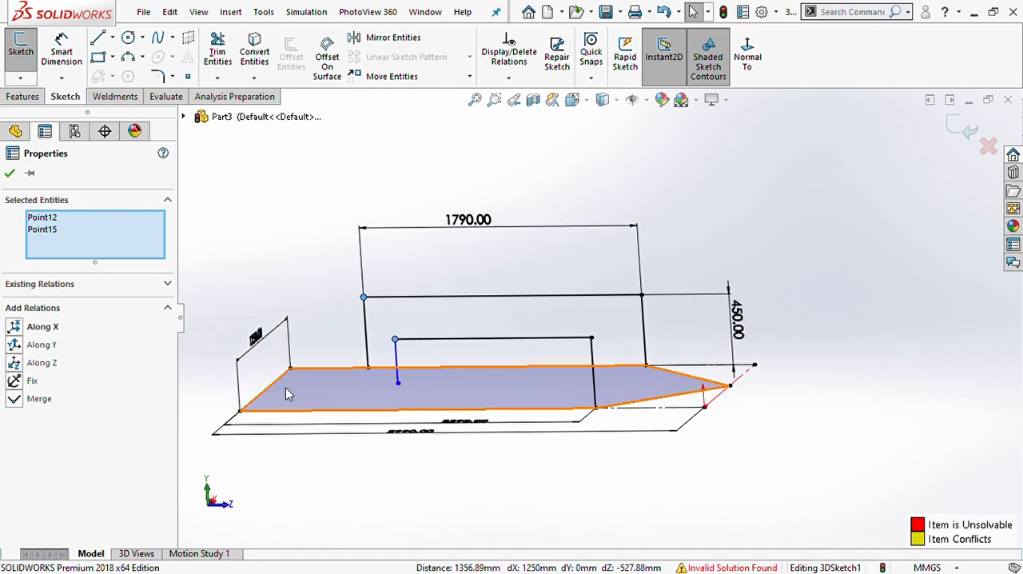
key(ctrl+z)
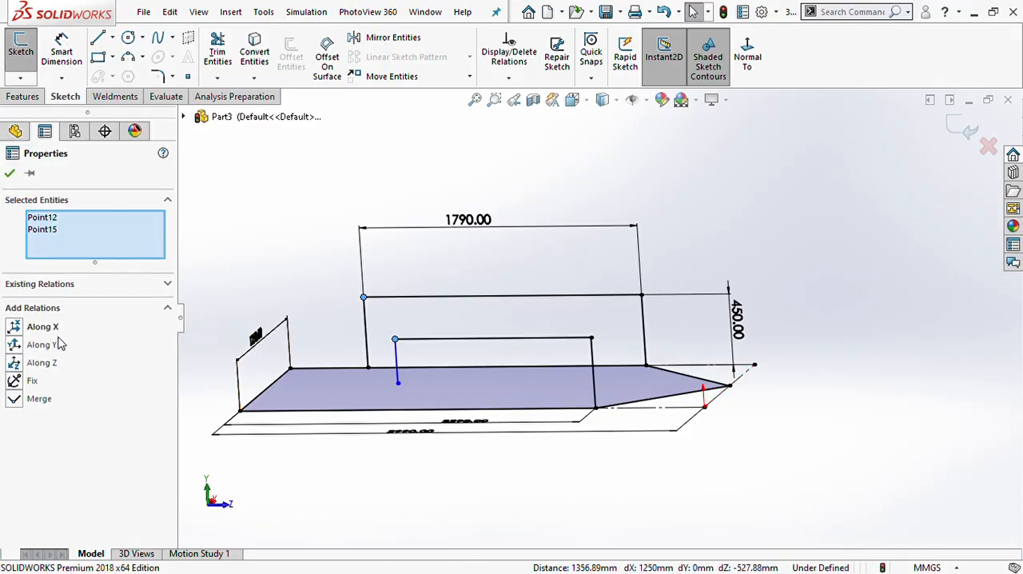
click(17, 327)
click(443, 467)
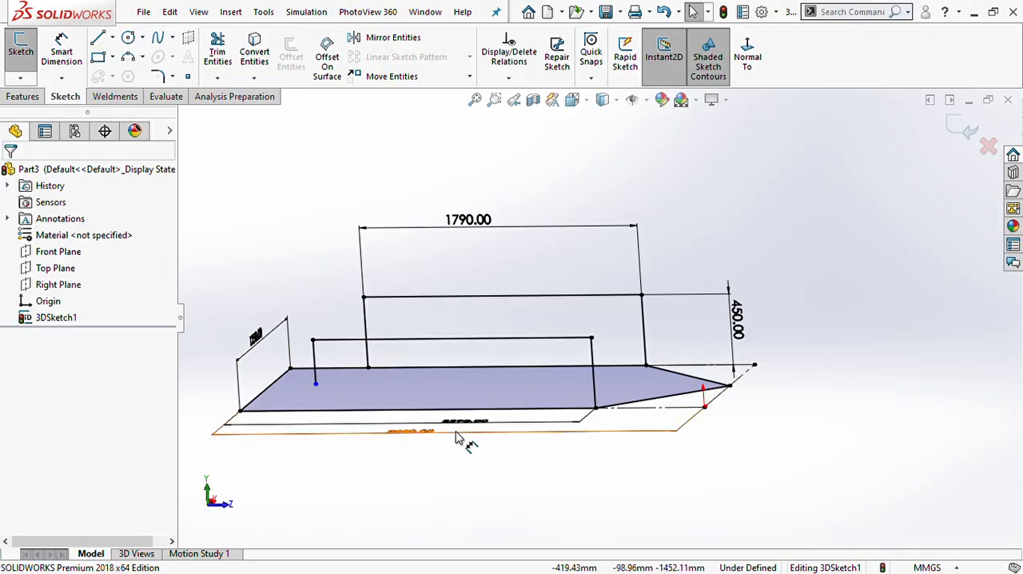
- Constrain the lower endpoint of the origin side's far vertical line onto the long side beneath it and exit the 3D sketch
click(316, 385)
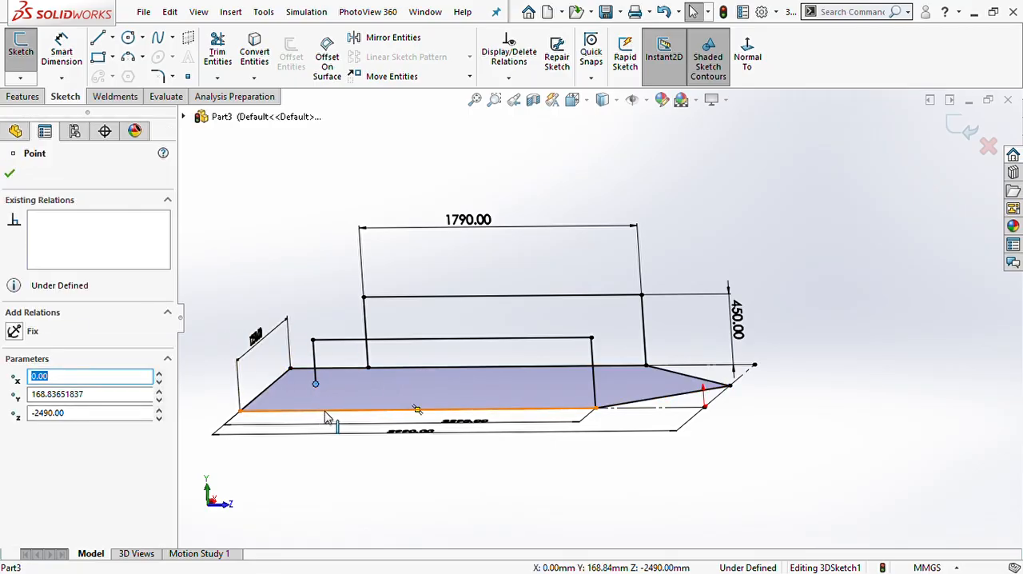
ctrl+click(326, 413)
click(20, 350)
click(559, 511)
mouse_move(559, 511)
middle_down()
mouse_move(515, 495)
mouse_move(487, 408)
mouse_move(495, 391)
mouse_move(591, 359)
mouse_move(563, 389)
mouse_move(628, 338)
mouse_move(621, 300)
mouse_move(751, 272)
middle_up()
click(961, 126)
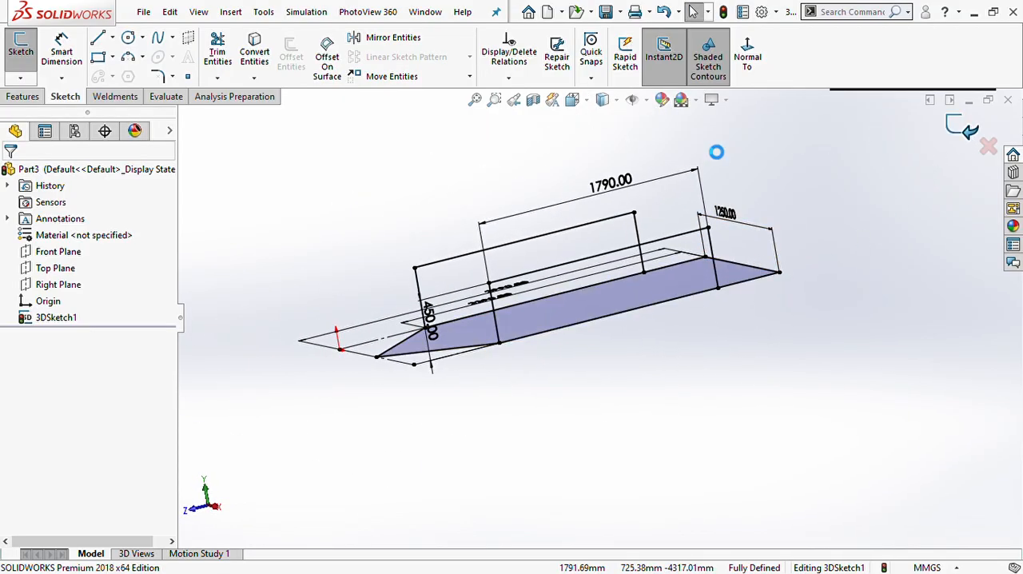
click(639, 432)
mouse_move(447, 334)
middle_down()
mouse_move(557, 264)
mouse_move(479, 322)
middle_up()
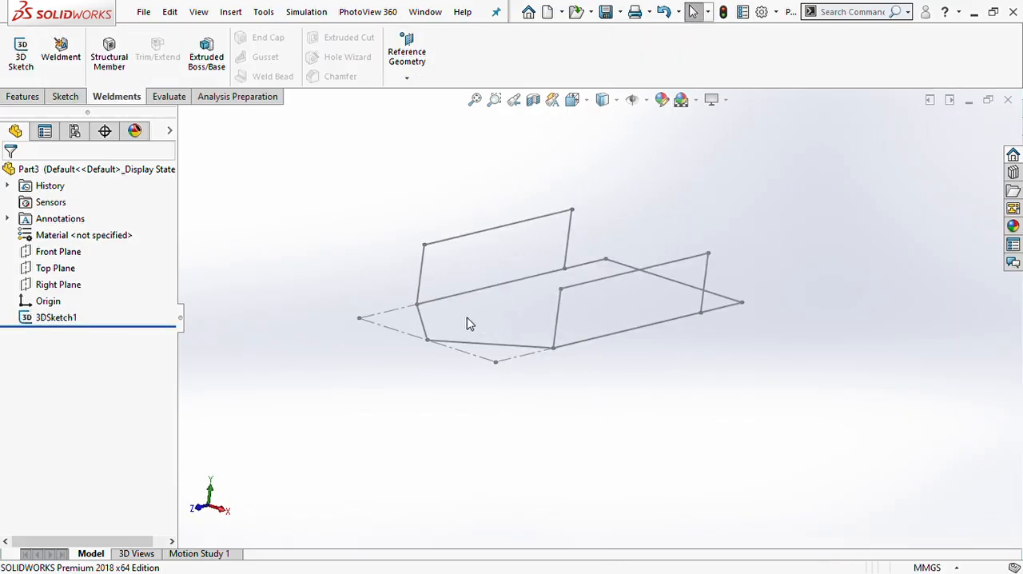
click(121, 60)
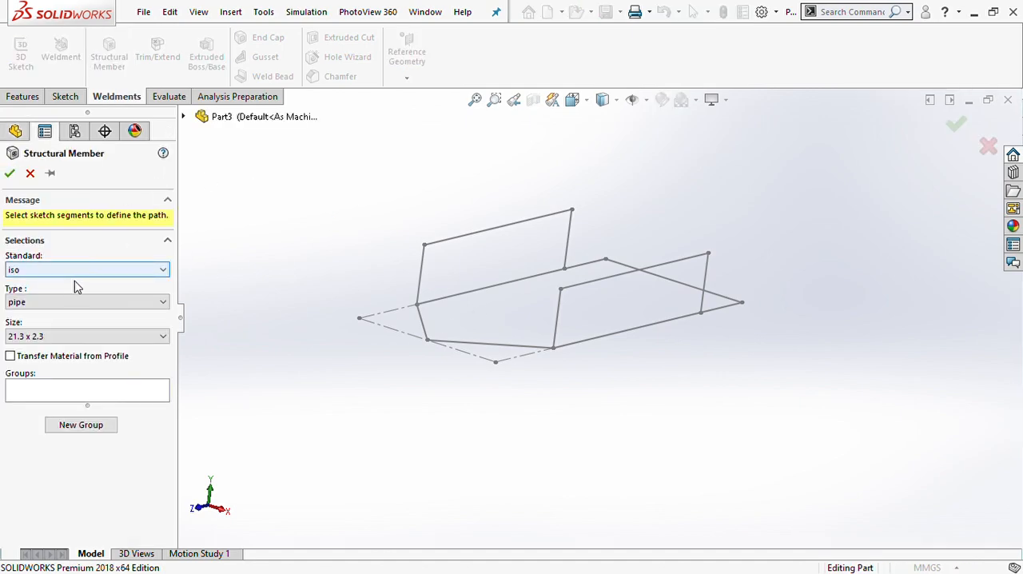
click(29, 172)
- Reopen 3DSketch1 and draw a line about 307 mm long from the pointed front's tip, outward along Z away from the frame
middle_drag(438, 391, 378, 377)
scroll(378, 377, down, 3)
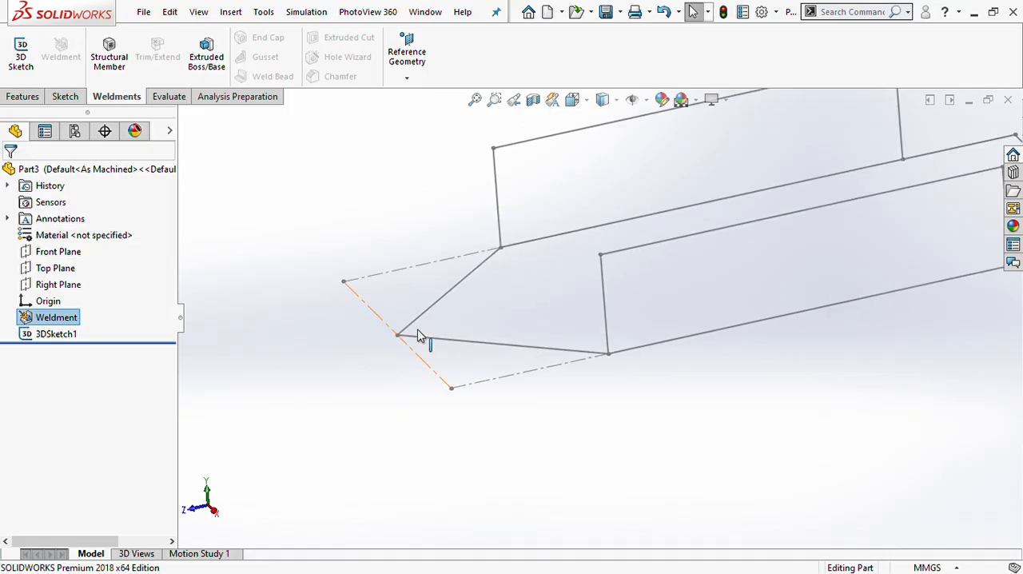
click(67, 333)
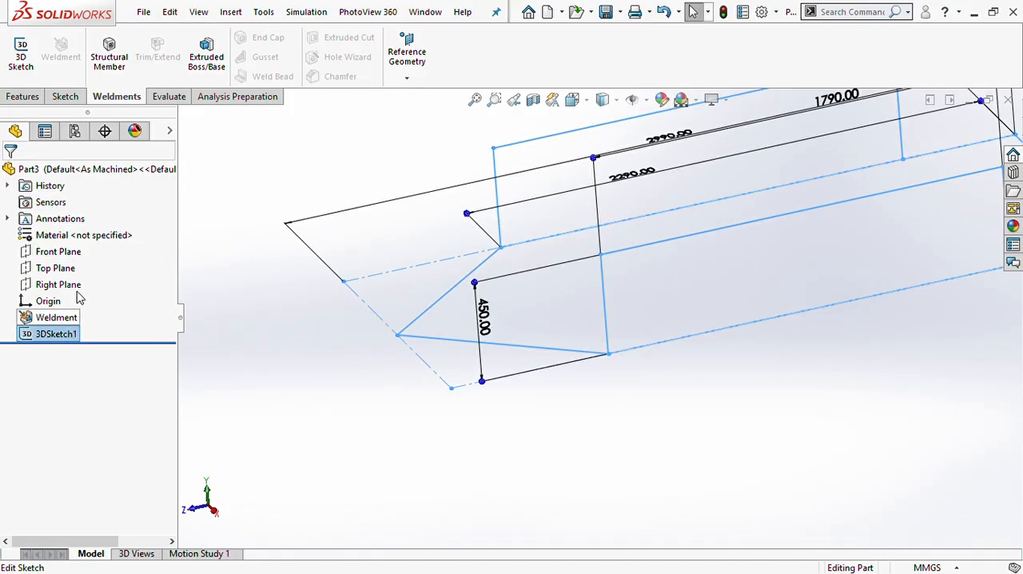
click(80, 294)
scroll(379, 359, down, 3)
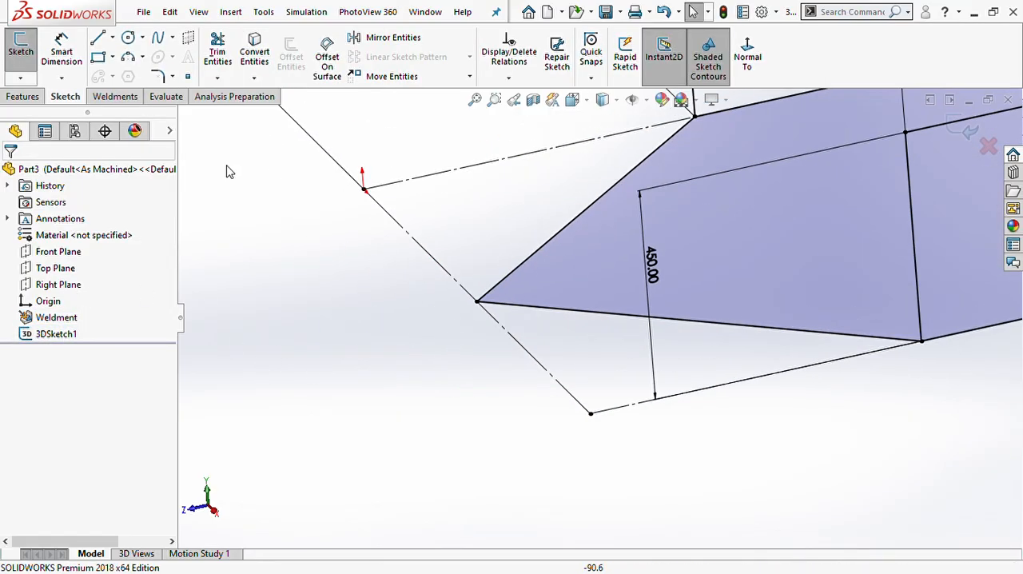
click(477, 302)
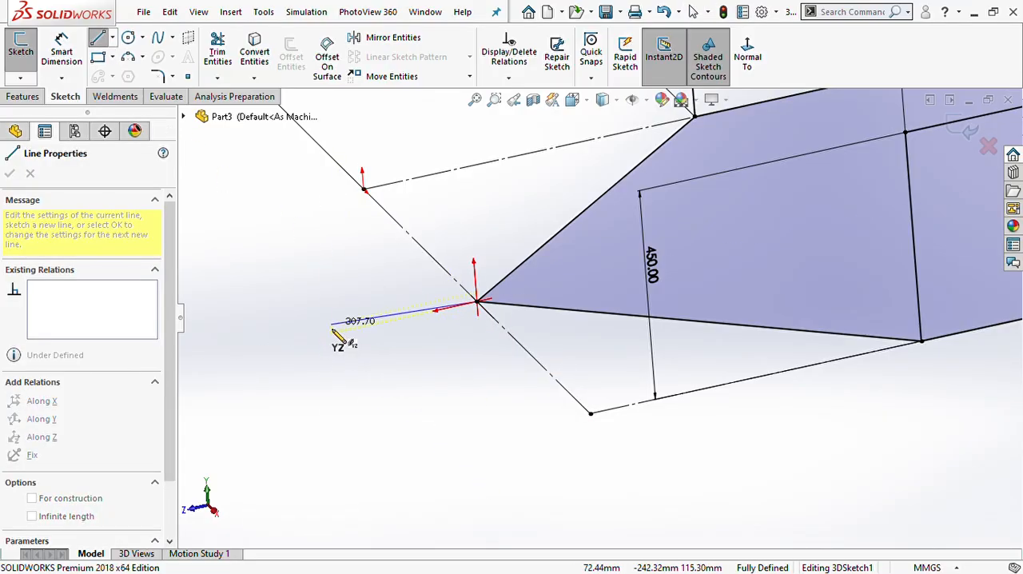
click(332, 332)
key(Escape)
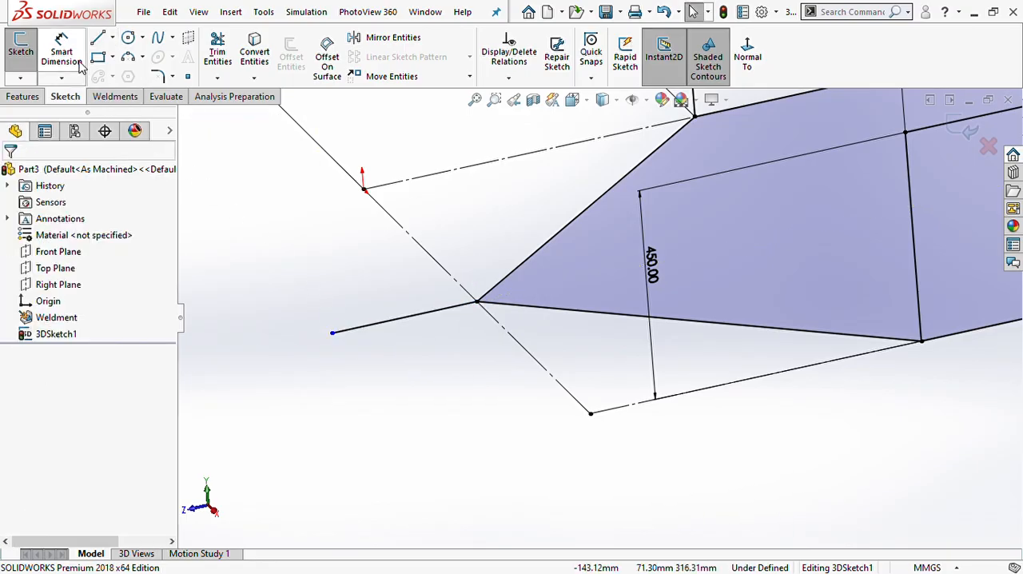
- Dimension the tip line's length at 200 mm and rebuild to leave the 3D sketch
click(77, 61)
click(379, 321)
click(397, 388)
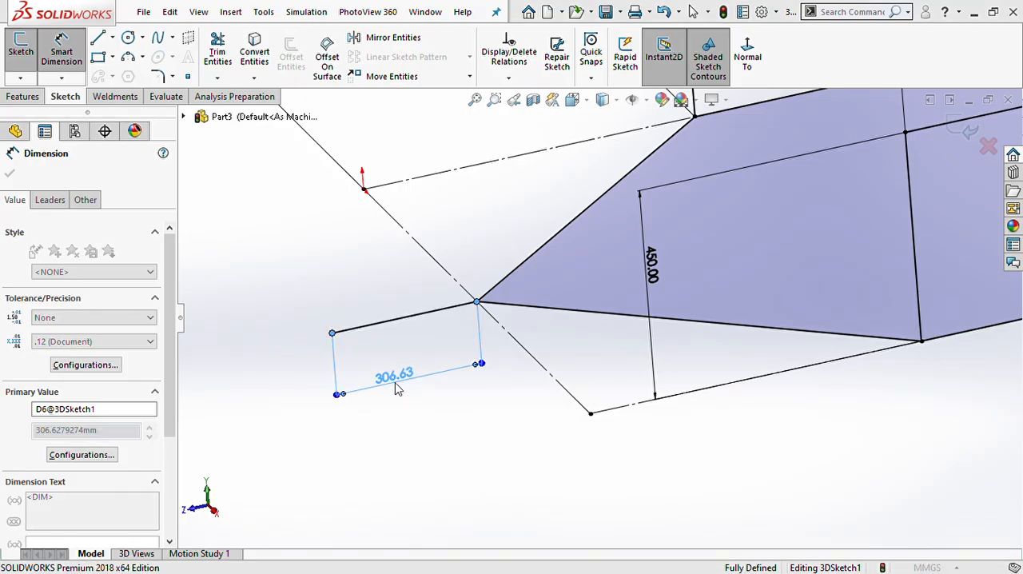
text(200)
key(Return)
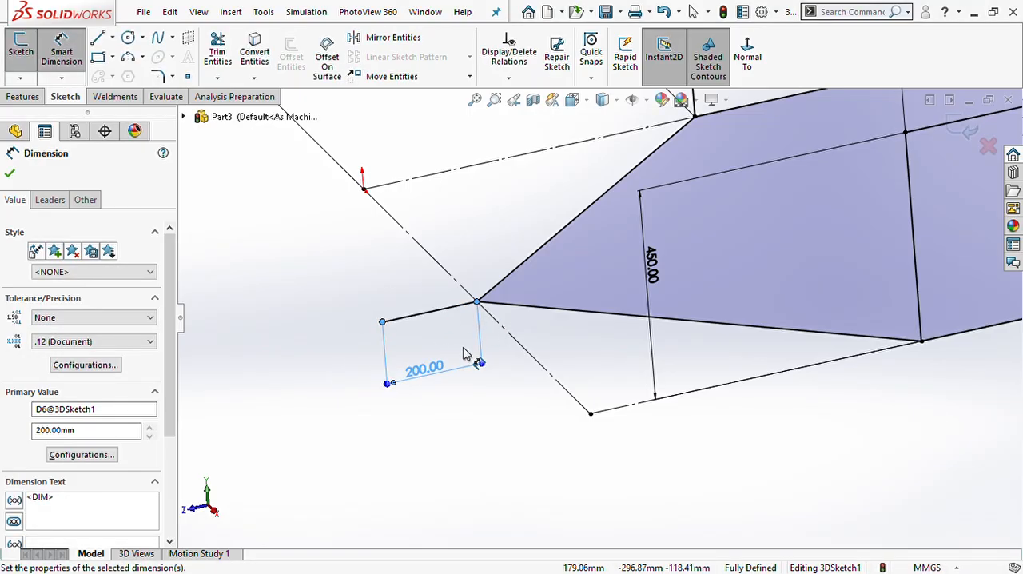
key(Escape)
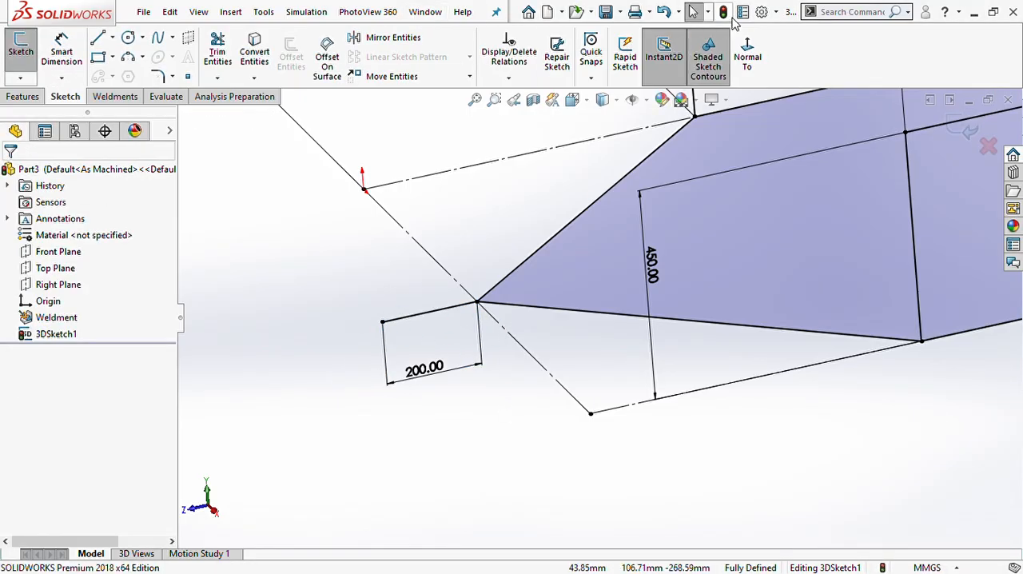
click(723, 11)
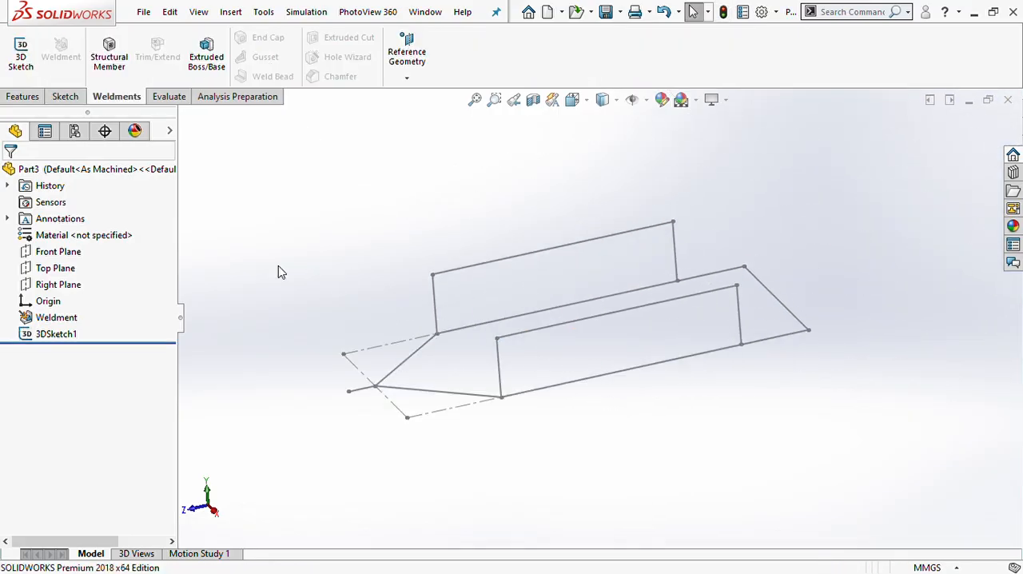
- Start a structural member with the iso standard, rectangular tube type and 50 x 30 x 2.6 size
click(109, 52)
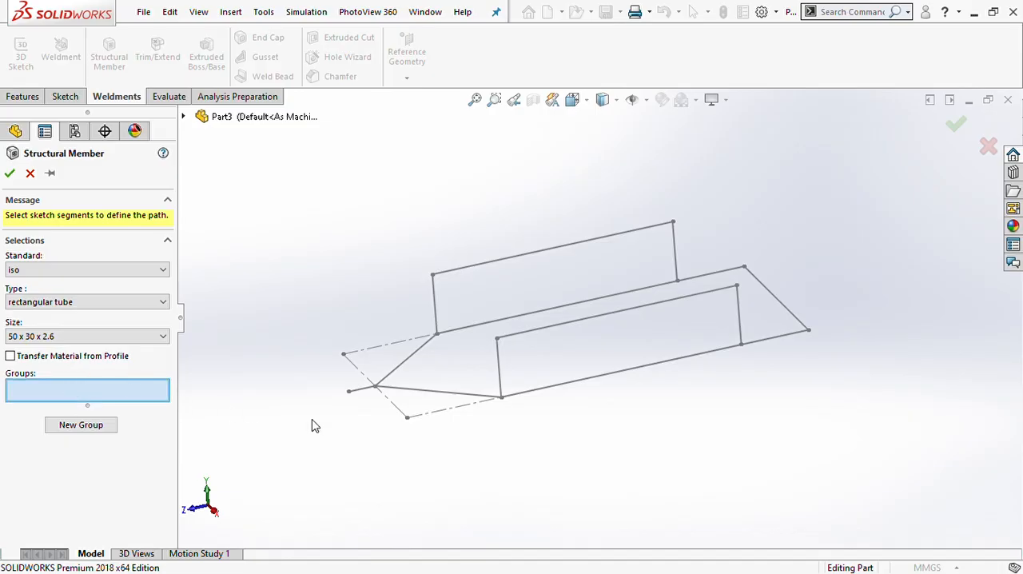
scroll(422, 461, down, 3)
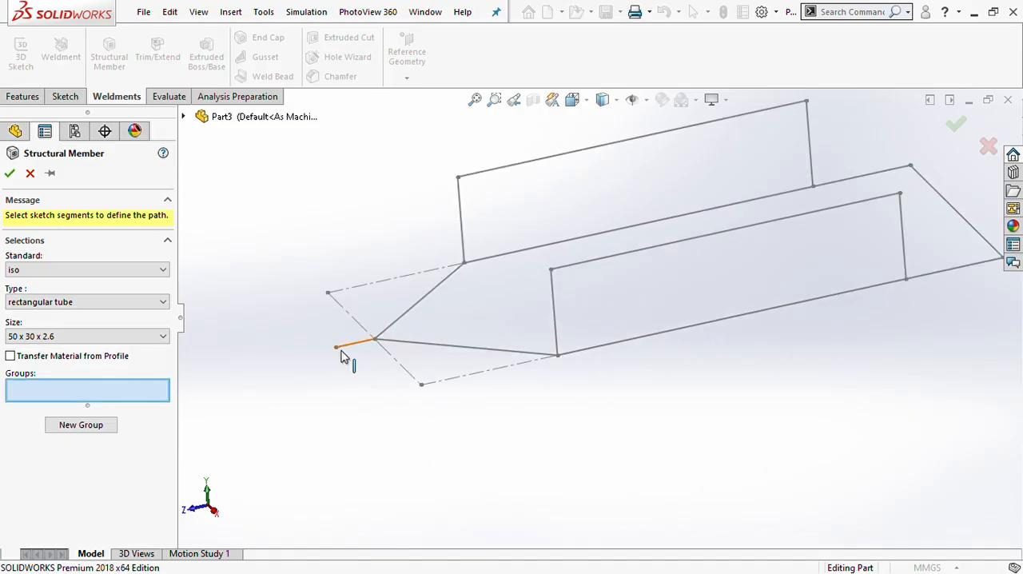
click(352, 348)
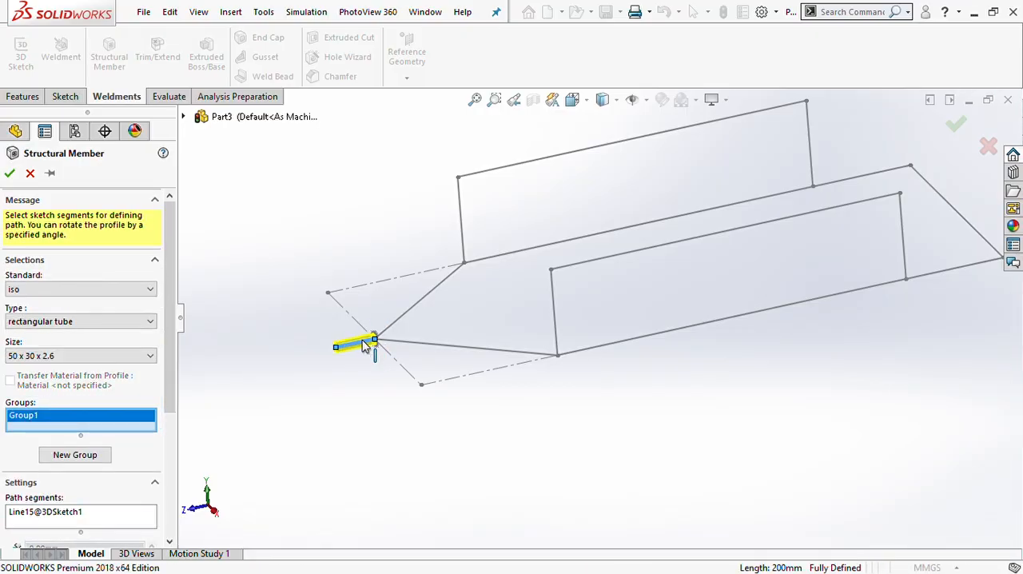
click(404, 314)
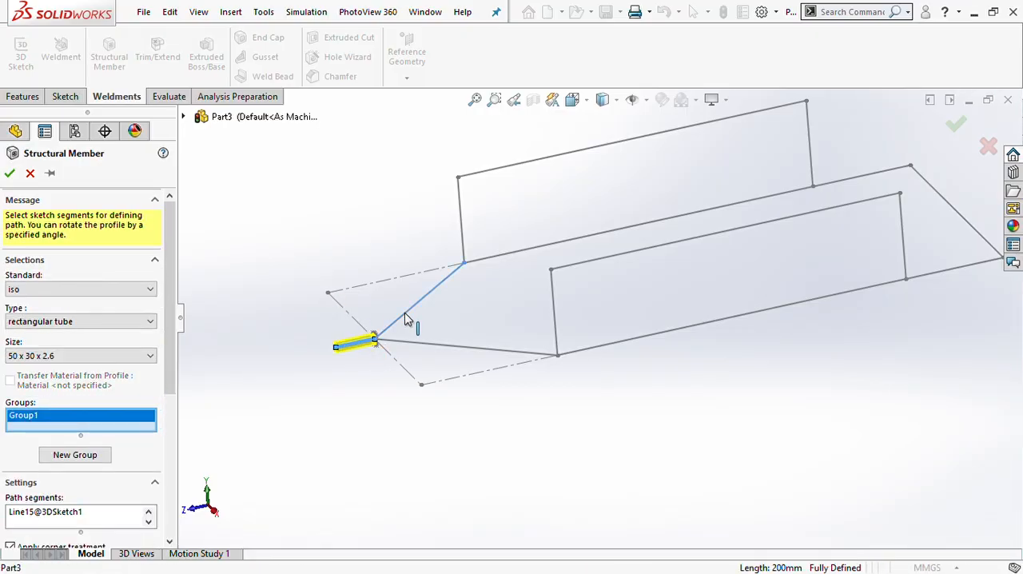
click(514, 254)
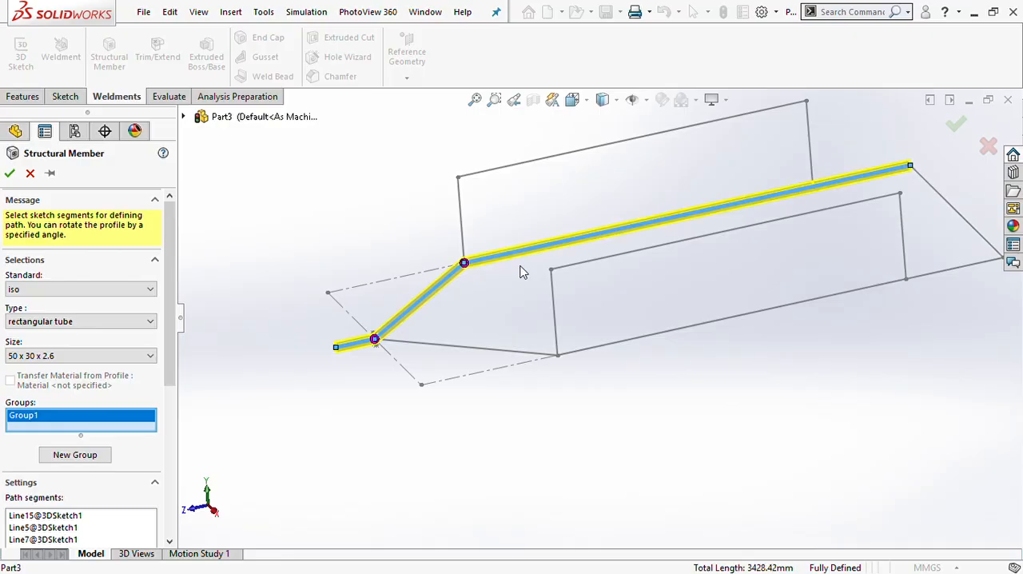
click(956, 206)
click(858, 293)
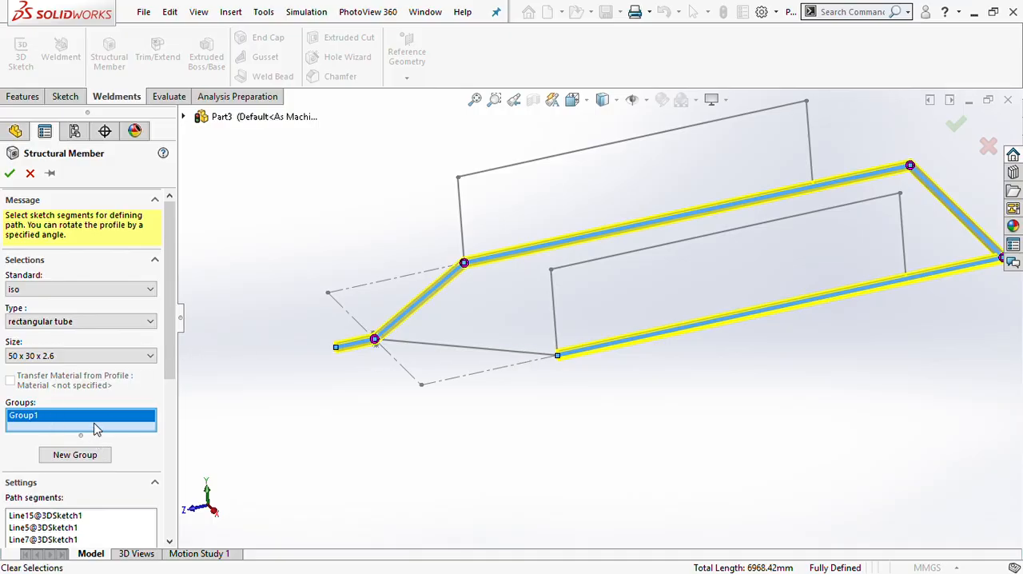
- Group the base's two diagonals, two long sides and far end as one tube path, and the 200 mm tip line as a separate group
click(392, 332)
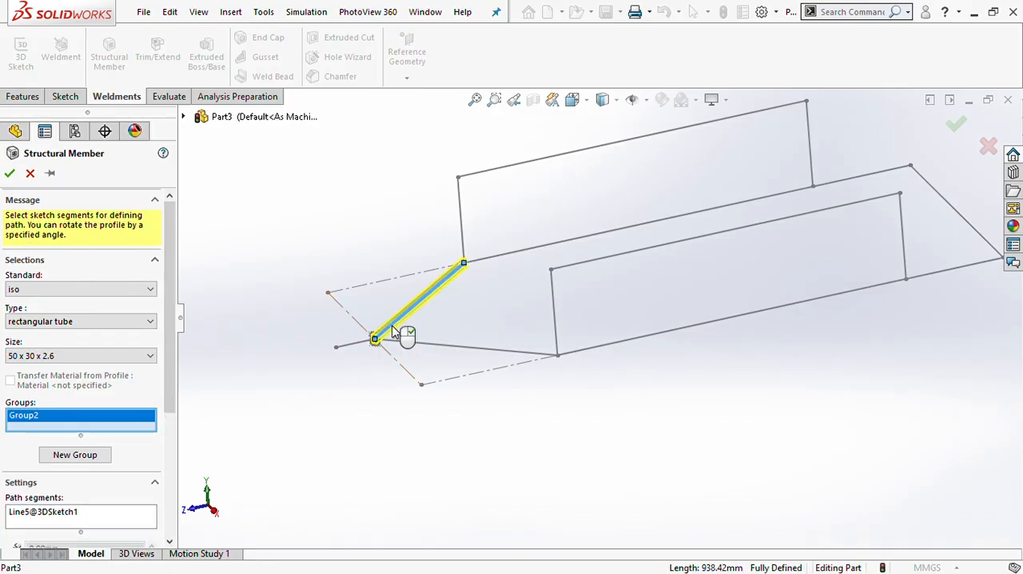
click(489, 257)
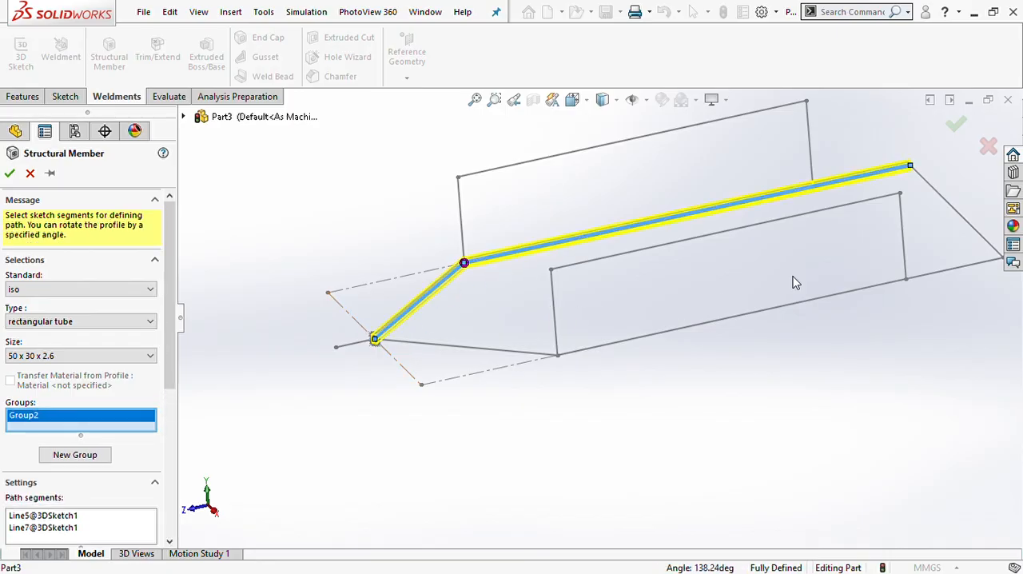
click(955, 211)
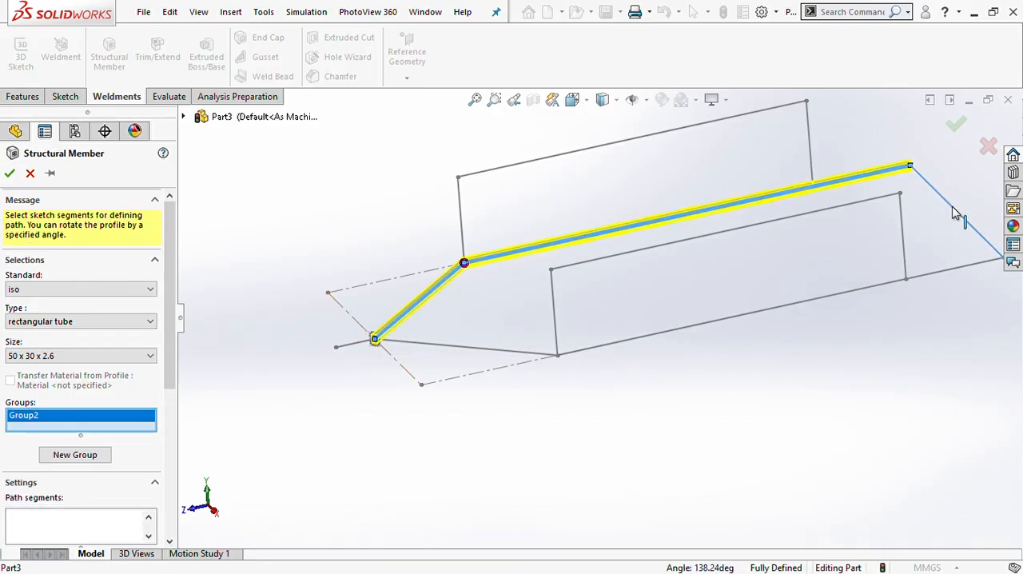
click(861, 292)
click(468, 348)
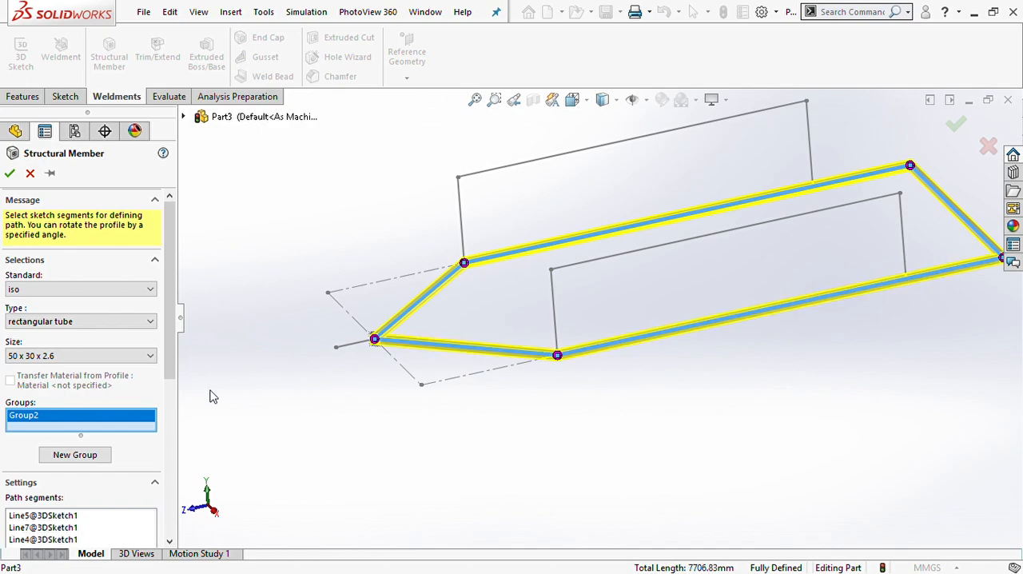
click(60, 456)
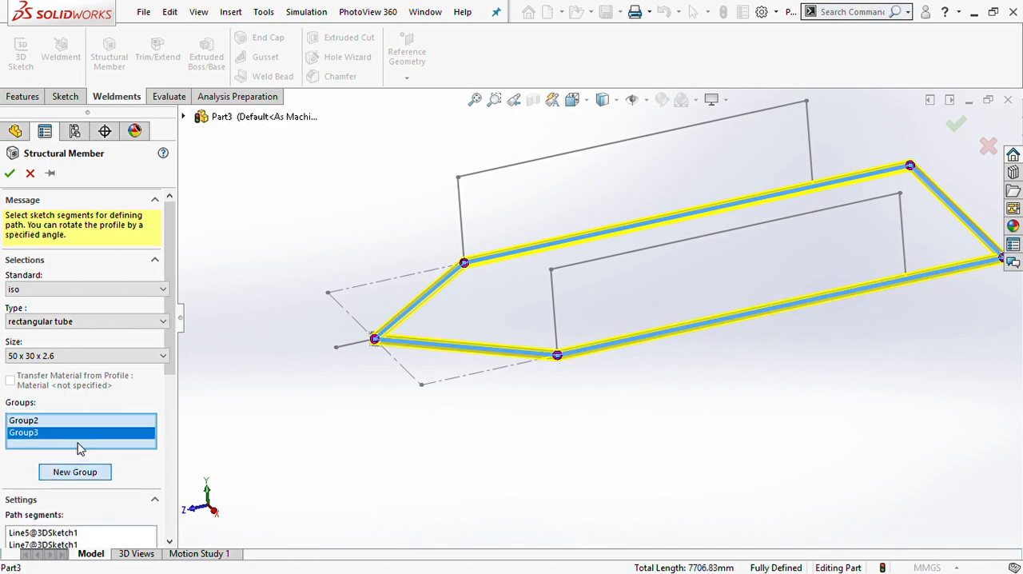
click(350, 349)
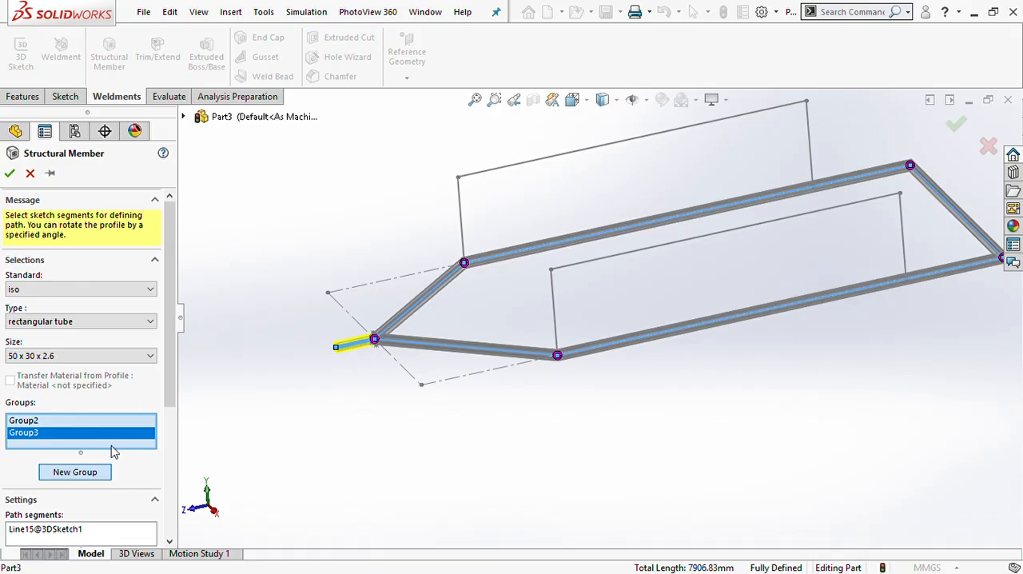
- Add a new group with the front vertical, raised rail and far vertical line of the side opposite the origin
click(75, 473)
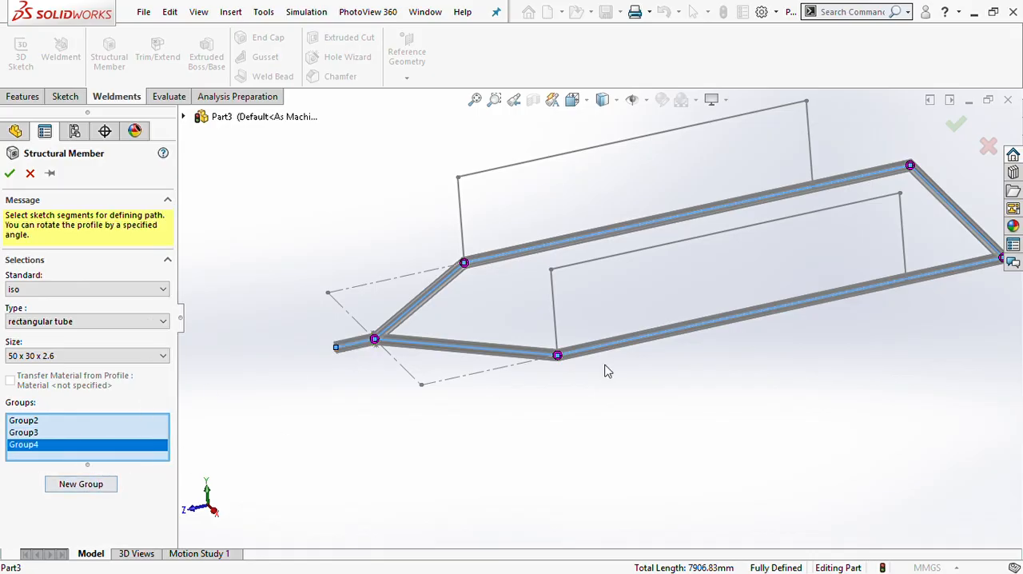
click(557, 335)
click(584, 264)
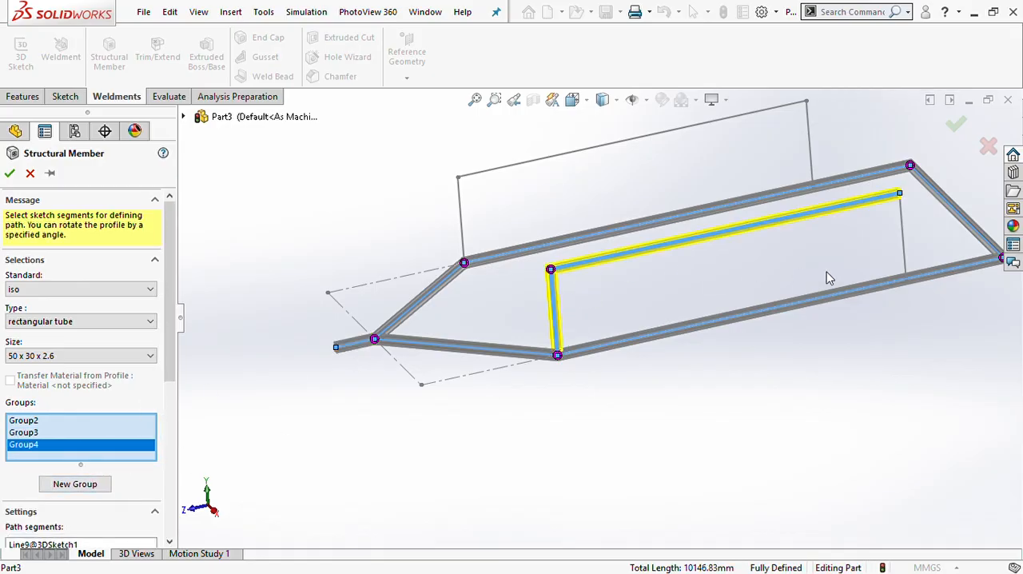
click(907, 260)
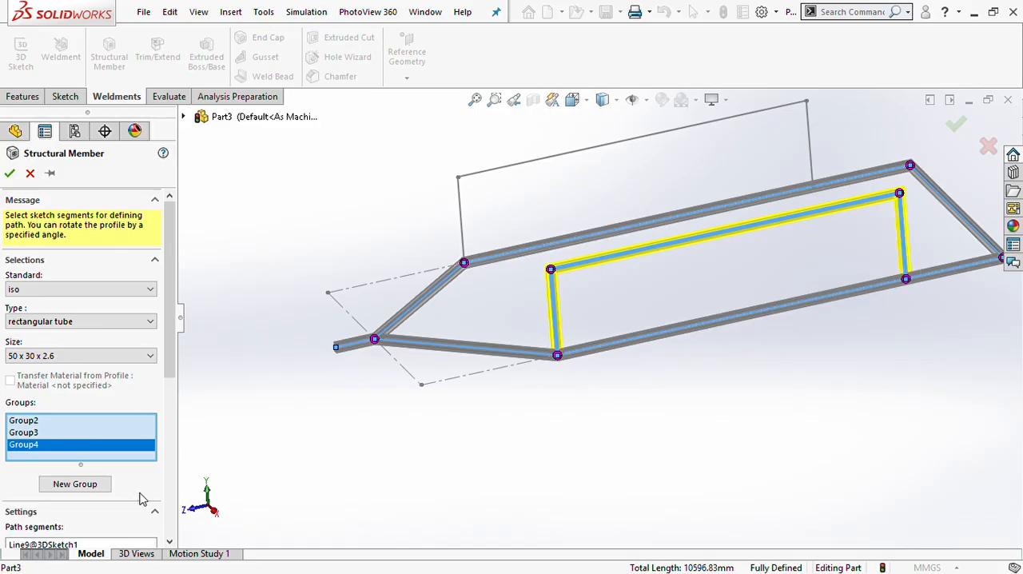
- Add a group with the front vertical, raised rail and far vertical of the remaining side, and create the structural members
click(89, 483)
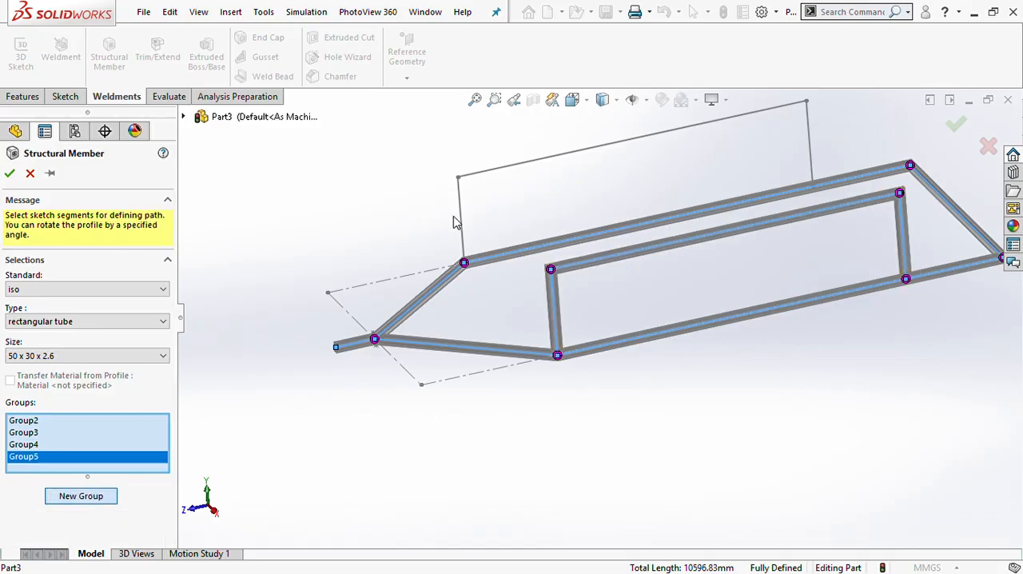
click(461, 221)
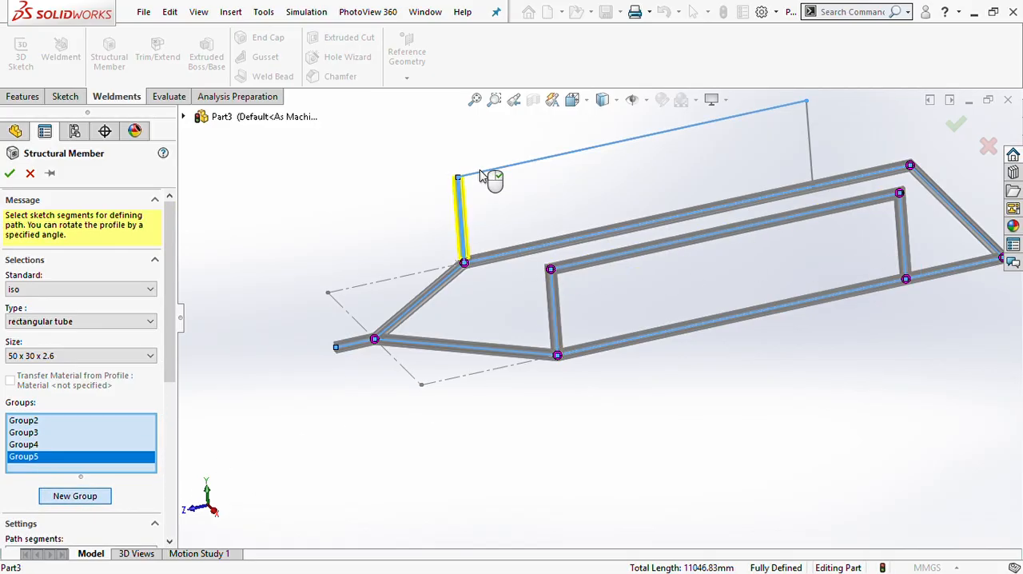
click(480, 172)
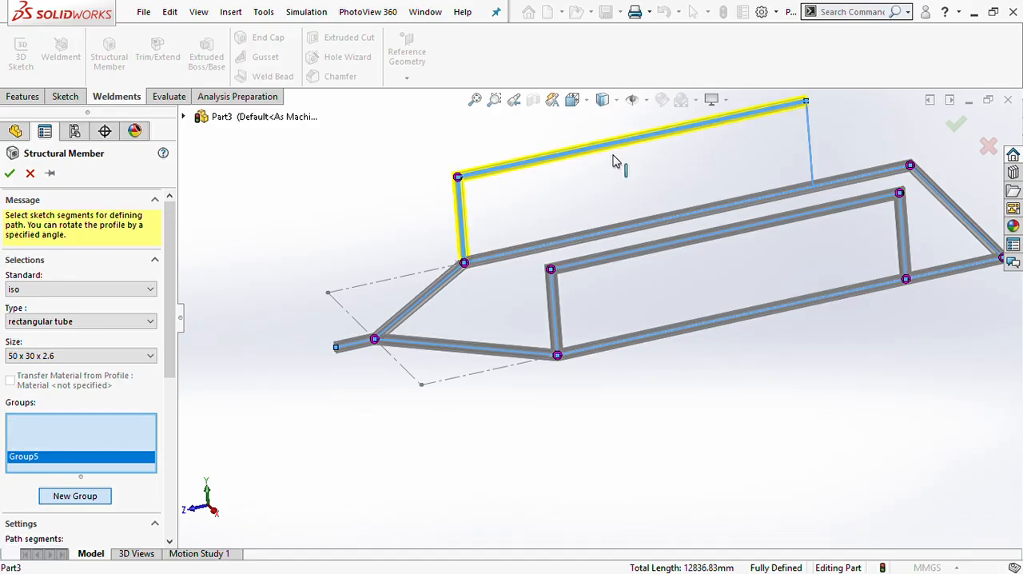
click(9, 174)
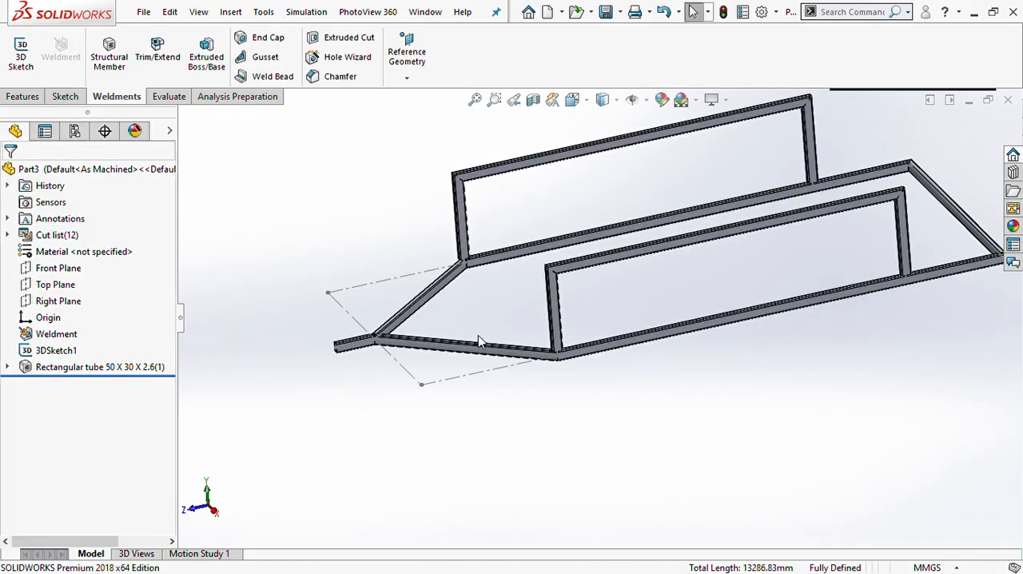
- Examine how the front upright's lower end meets the diagonal and long side tubes at the front corner
scroll(598, 342, up, 4)
scroll(588, 308, down, 10)
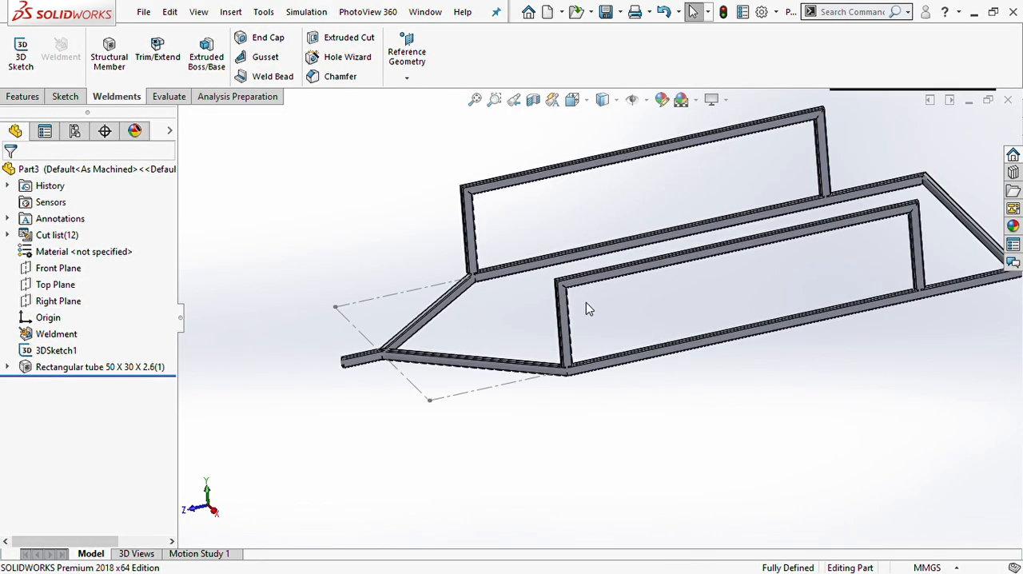
scroll(591, 326, down, 6)
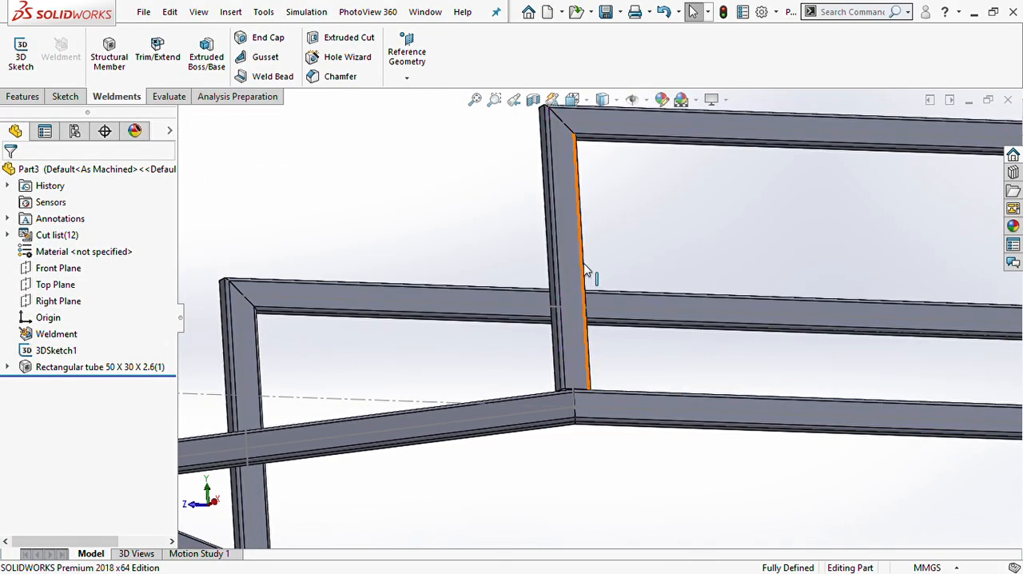
scroll(566, 416, down, 8)
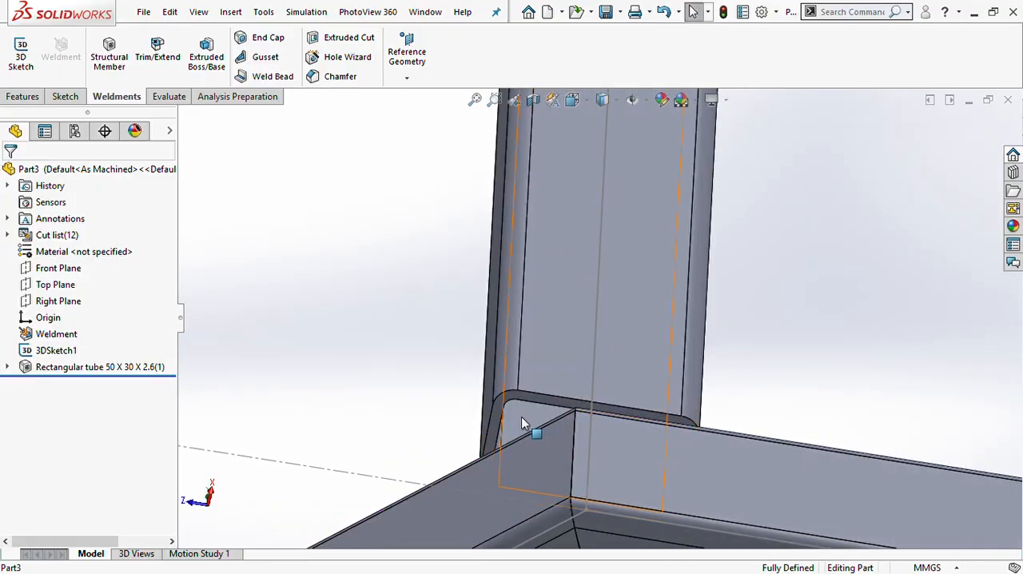
scroll(524, 416, up, 5)
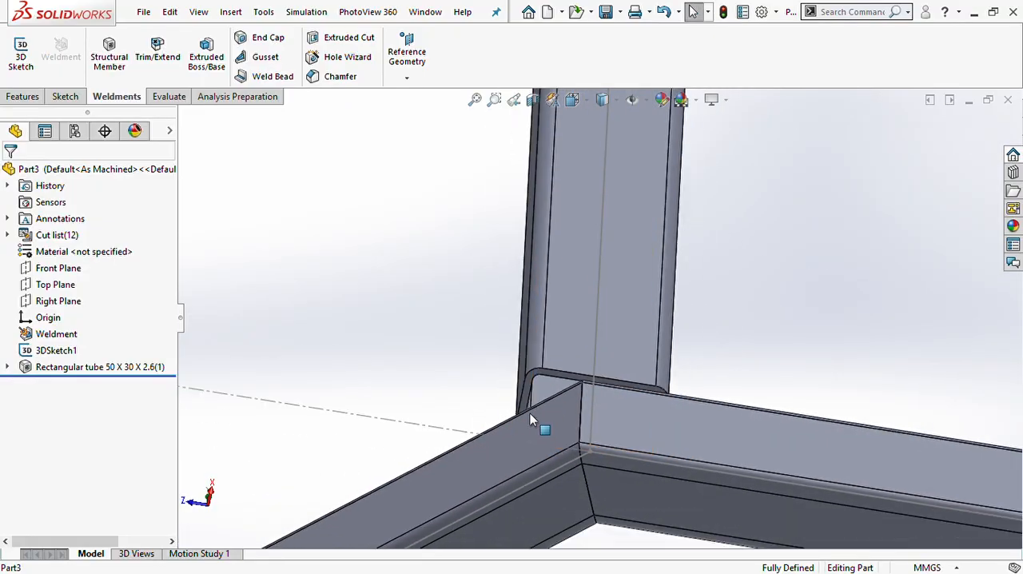
scroll(614, 360, up, 3)
middle_drag(616, 361, 616, 389)
scroll(607, 344, down, 3)
scroll(600, 315, down, 5)
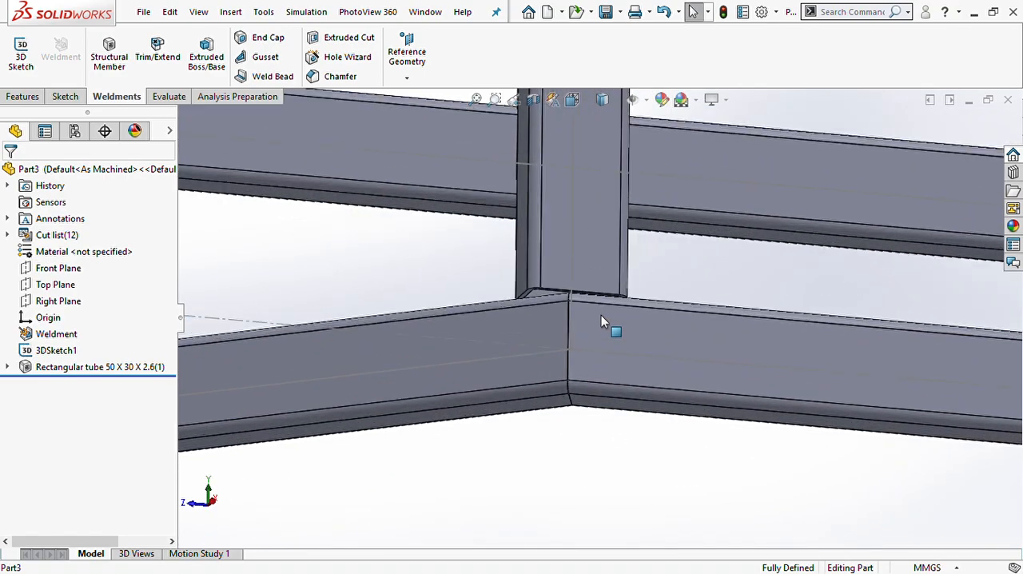
scroll(586, 309, up, 4)
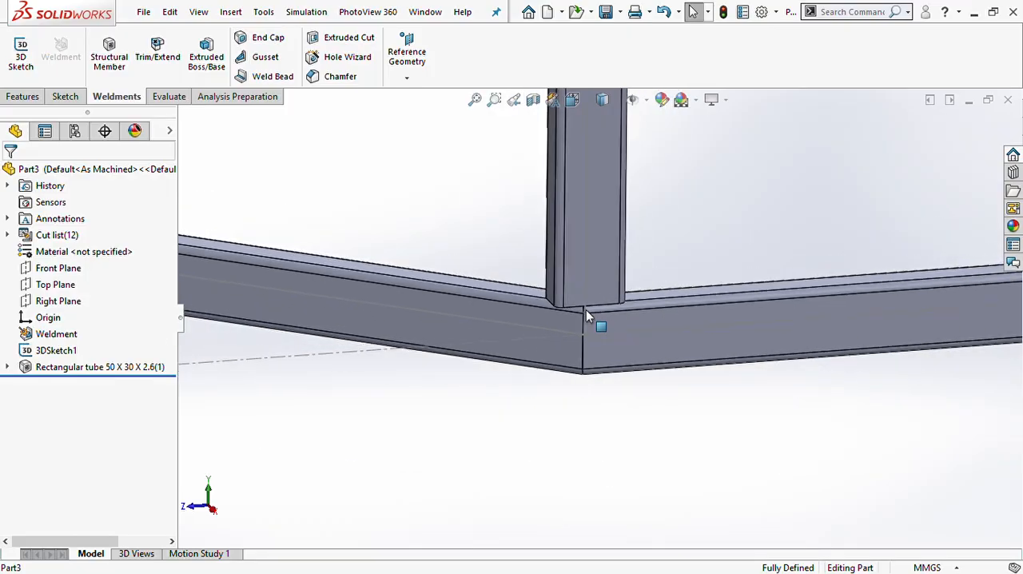
scroll(585, 309, down, 1)
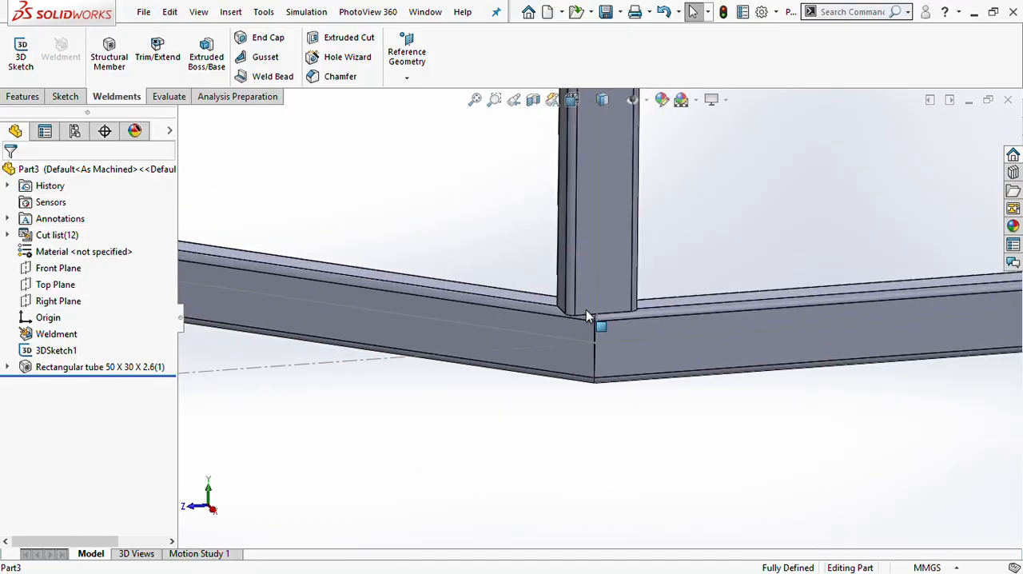
- Trim the front diagonal tube against the adjoining long side tube with an end miter corner
click(160, 60)
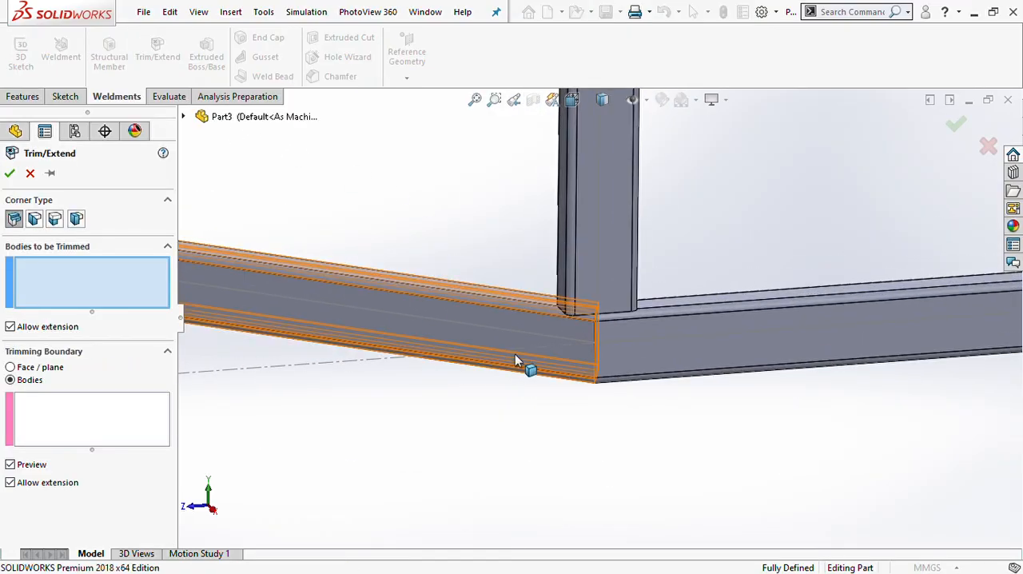
click(34, 219)
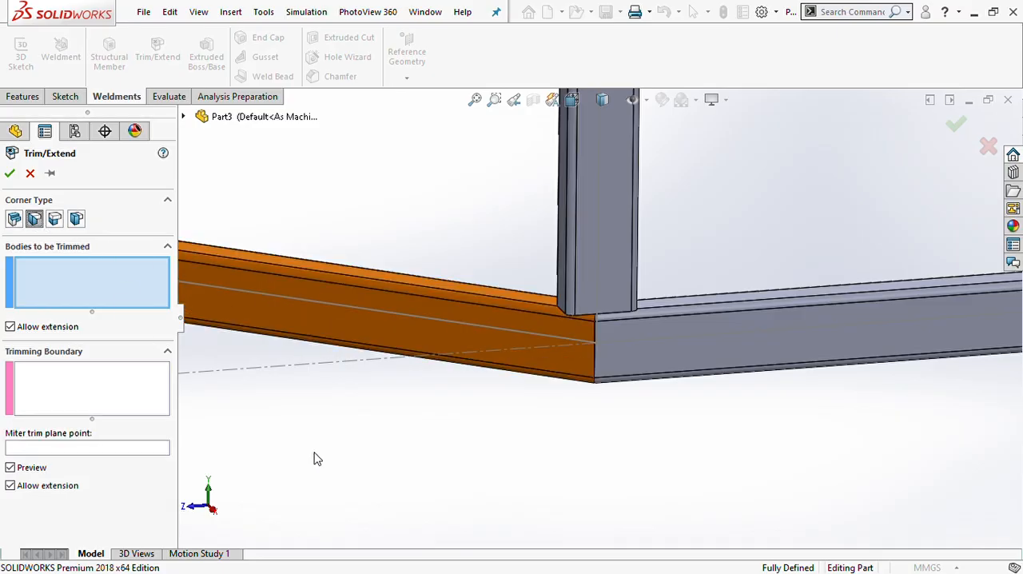
click(540, 351)
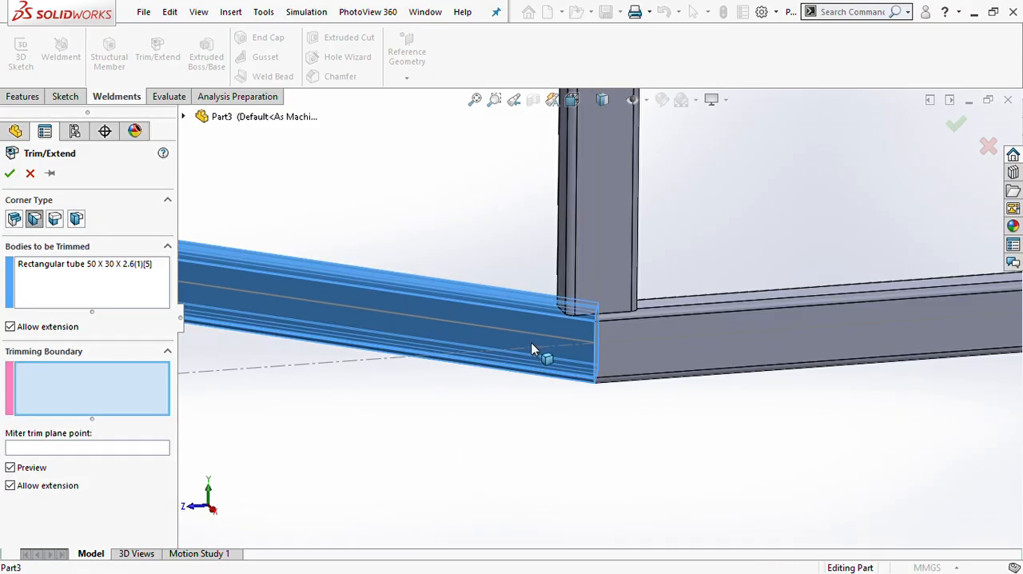
click(670, 352)
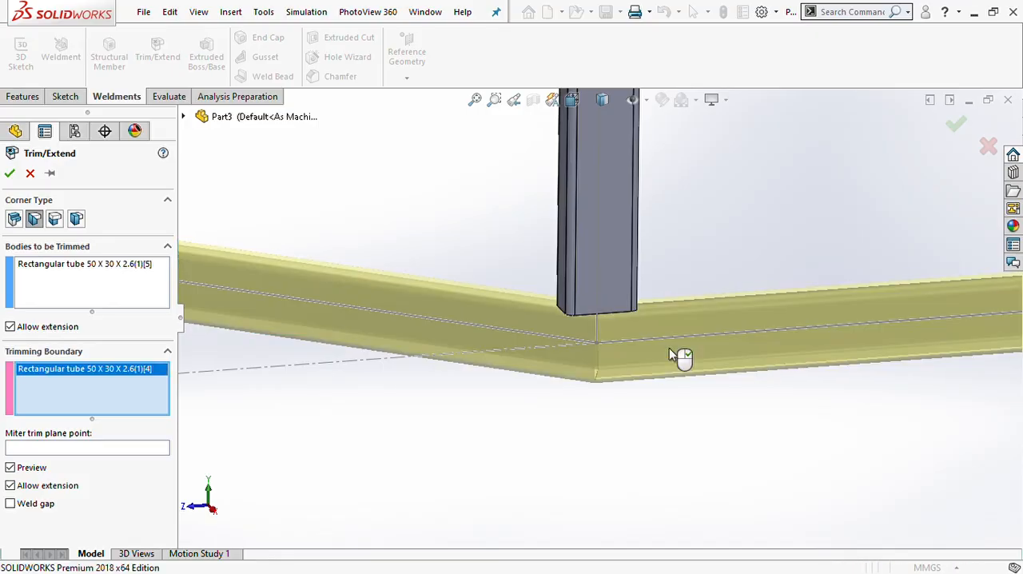
click(9, 174)
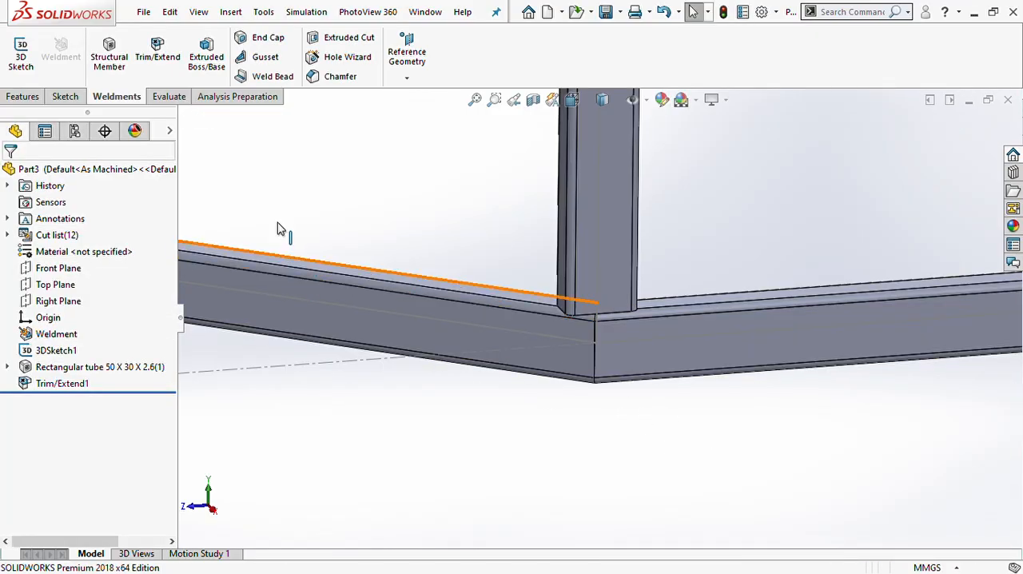
- Set up an end miter trim of the front upright with the long side tube as its trimming boundary
click(152, 58)
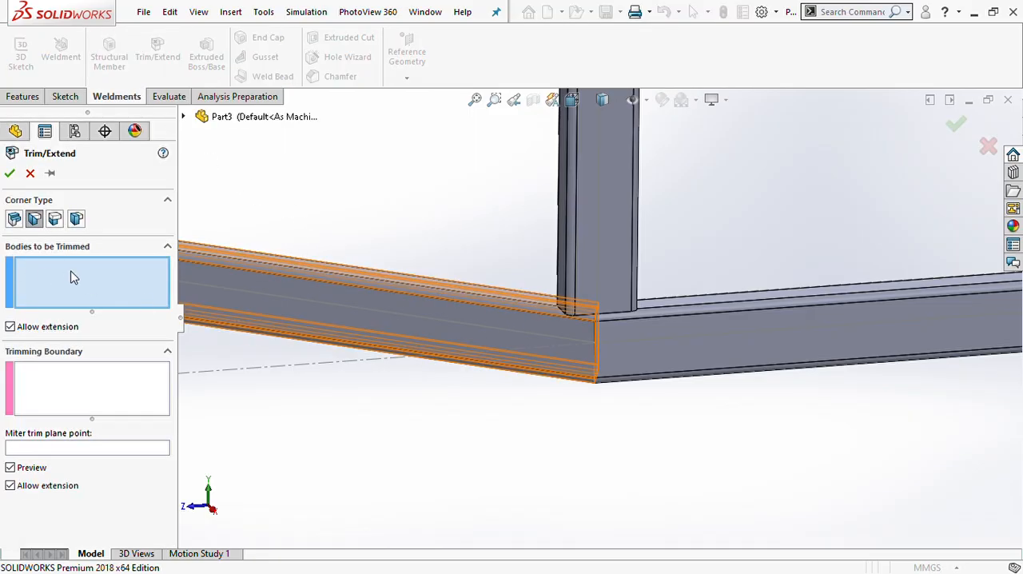
click(592, 214)
click(627, 353)
click(627, 354)
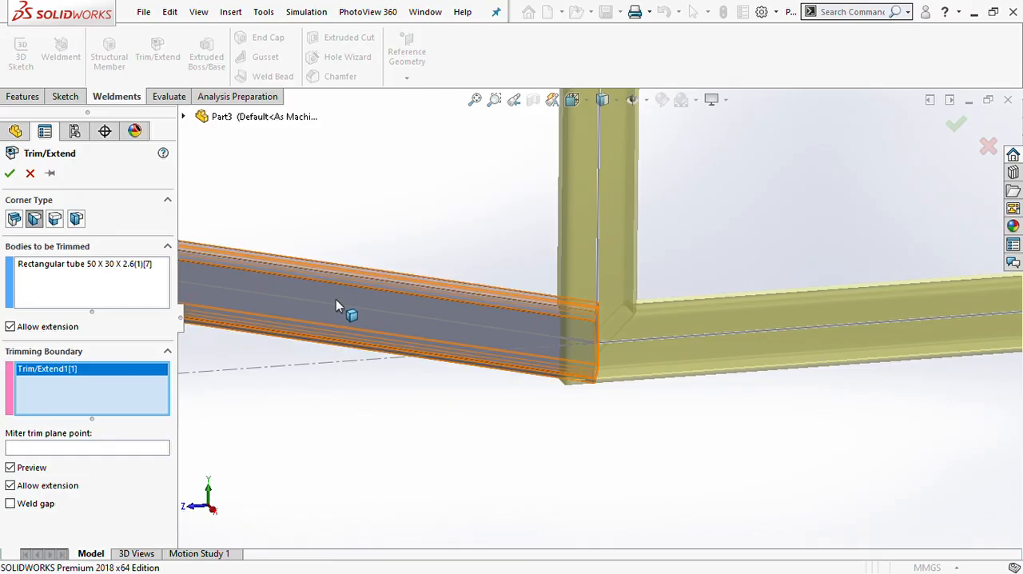
- Preview the two end butt corner types and the end trim type on the joint between the front upright and long side
scroll(554, 312, down, 4)
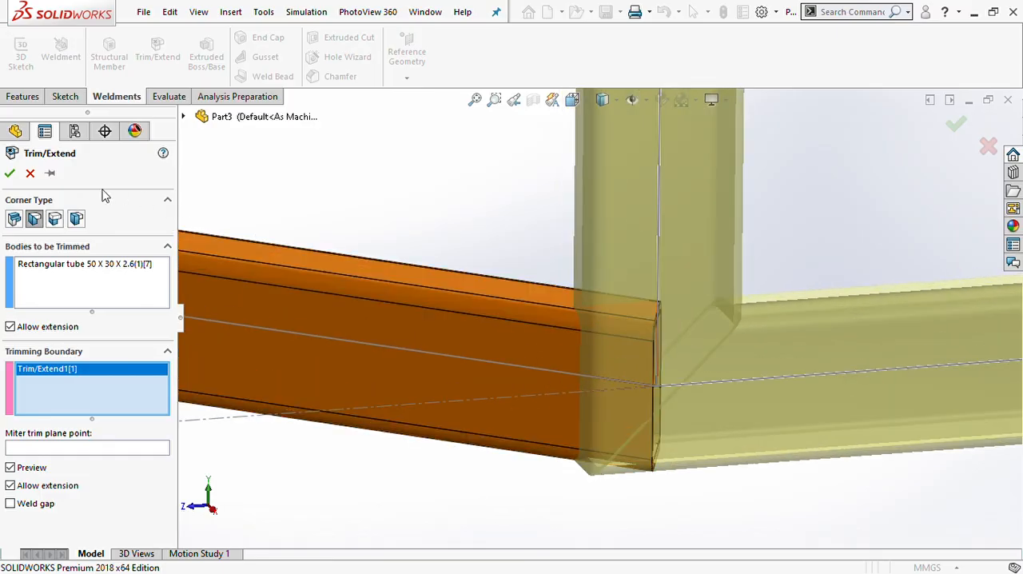
click(55, 219)
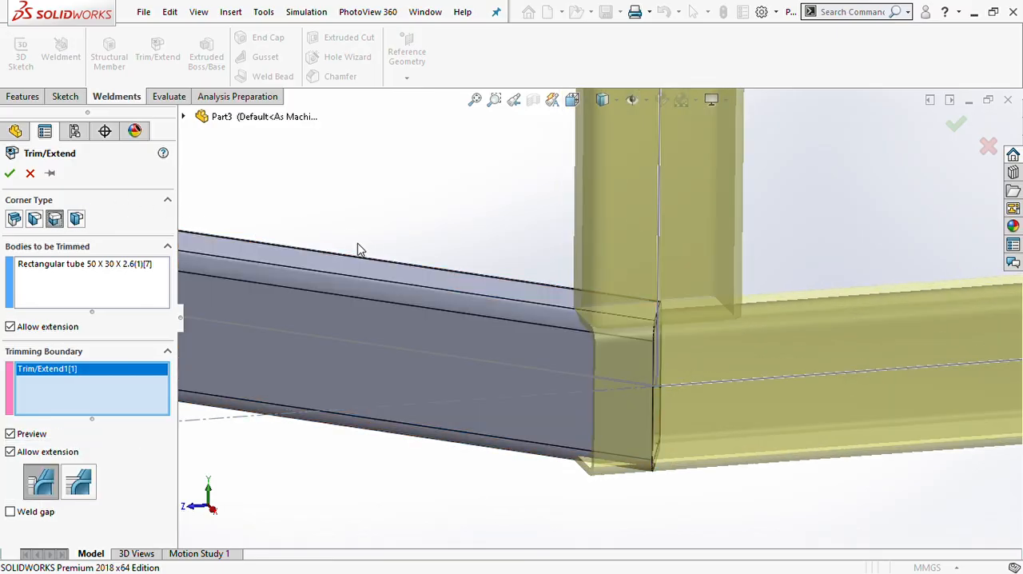
click(77, 219)
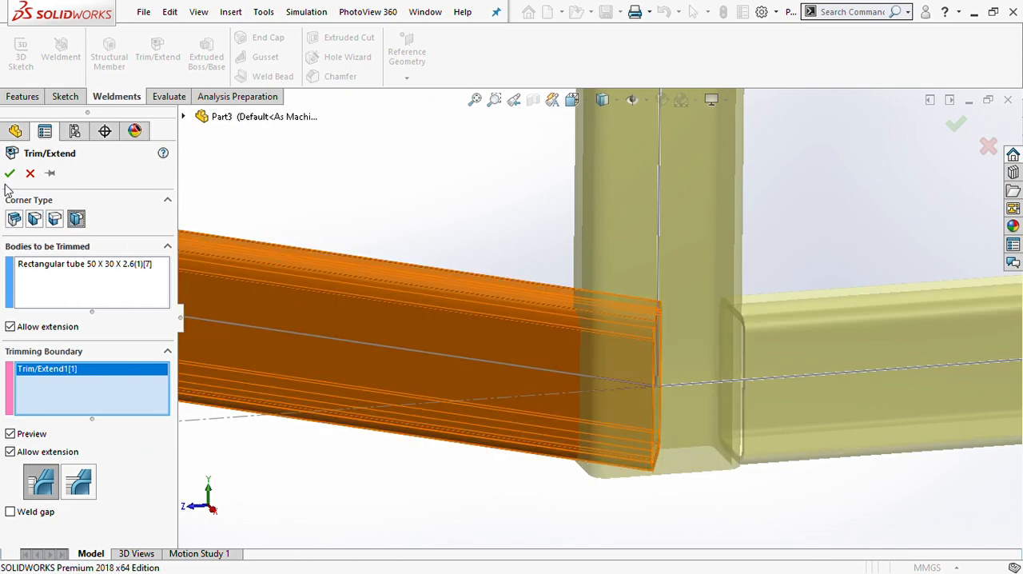
click(14, 219)
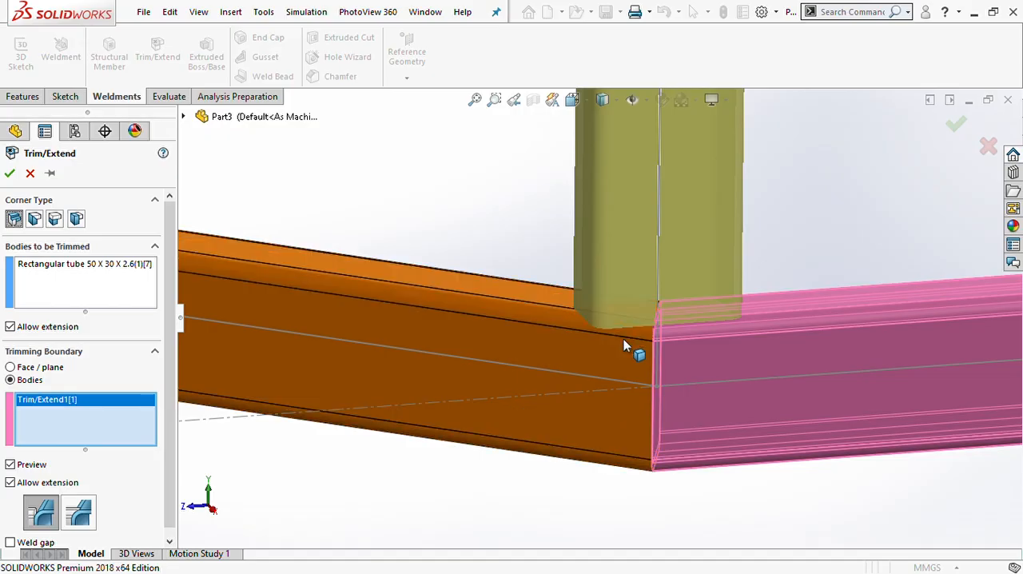
scroll(698, 369, down, 3)
middle_drag(696, 368, 635, 420)
scroll(647, 336, up, 6)
scroll(654, 377, down, 4)
scroll(654, 377, up, 4)
scroll(560, 337, down, 4)
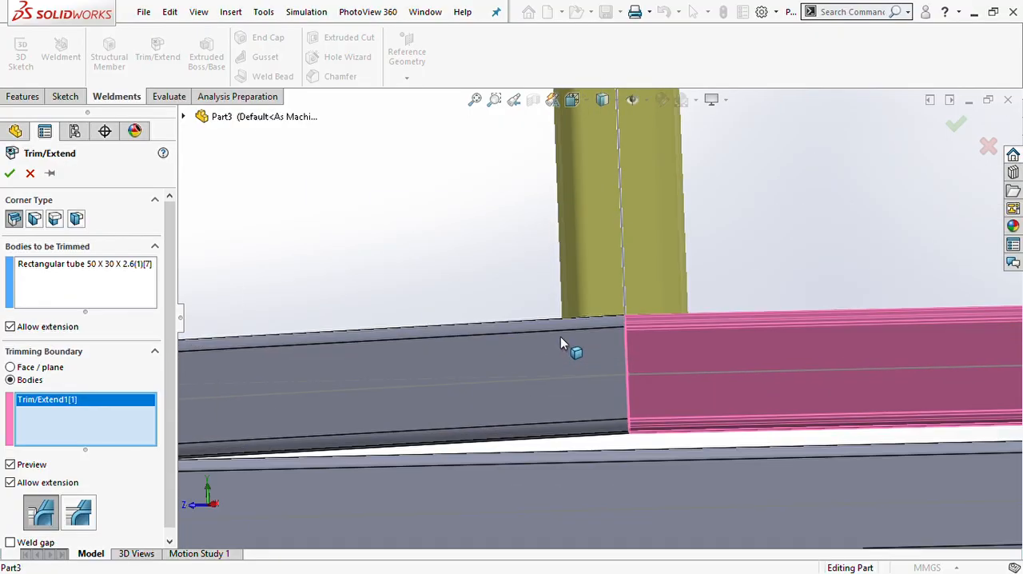
scroll(560, 338, up, 3)
- Use the end miter corner type for the front upright and long side joint, and apply the trim
click(35, 222)
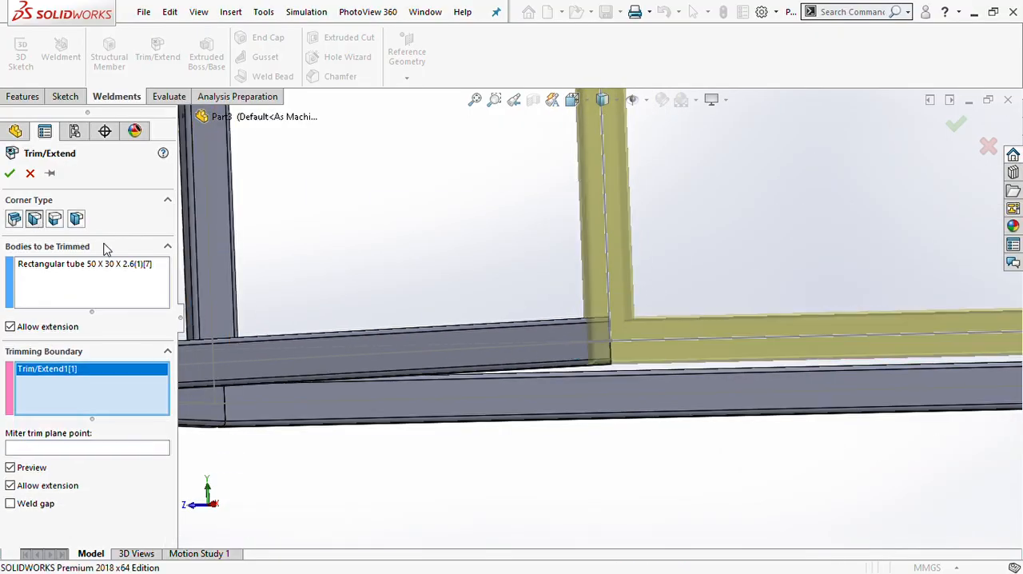
scroll(623, 343, down, 4)
scroll(516, 336, up, 5)
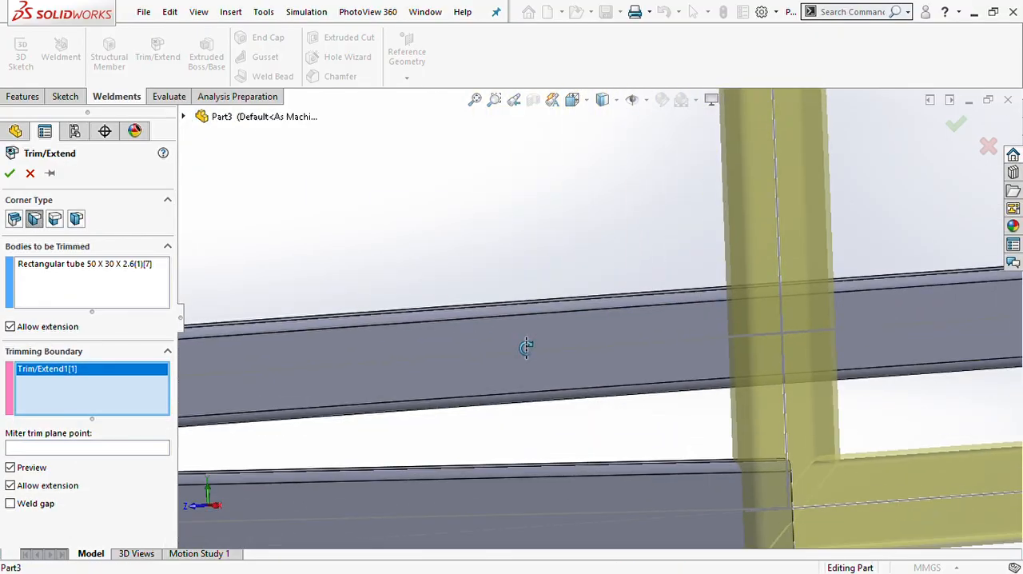
scroll(607, 364, down, 4)
scroll(694, 360, down, 5)
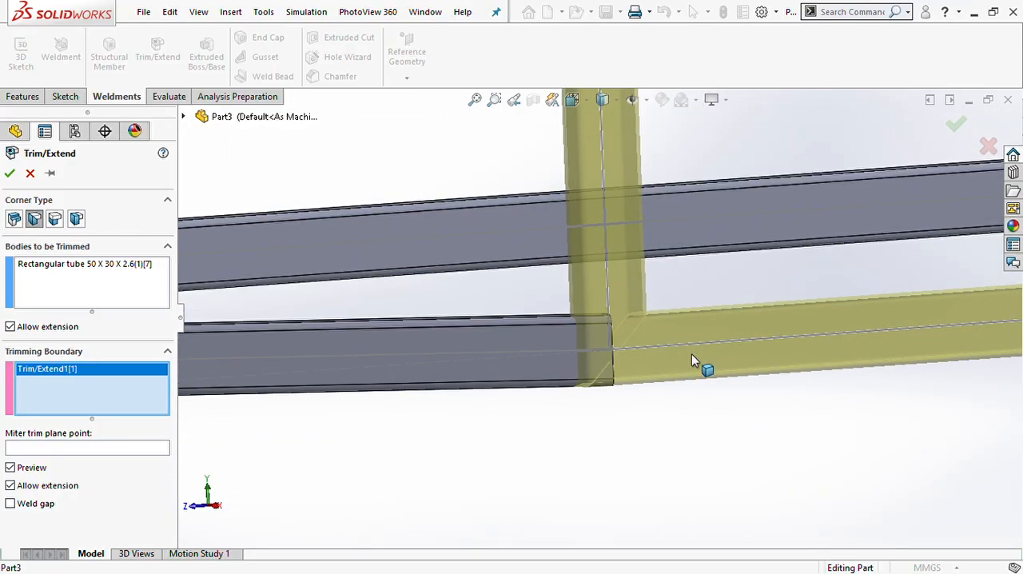
middle_drag(634, 344, 612, 332)
scroll(612, 331, up, 4)
scroll(450, 246, down, 2)
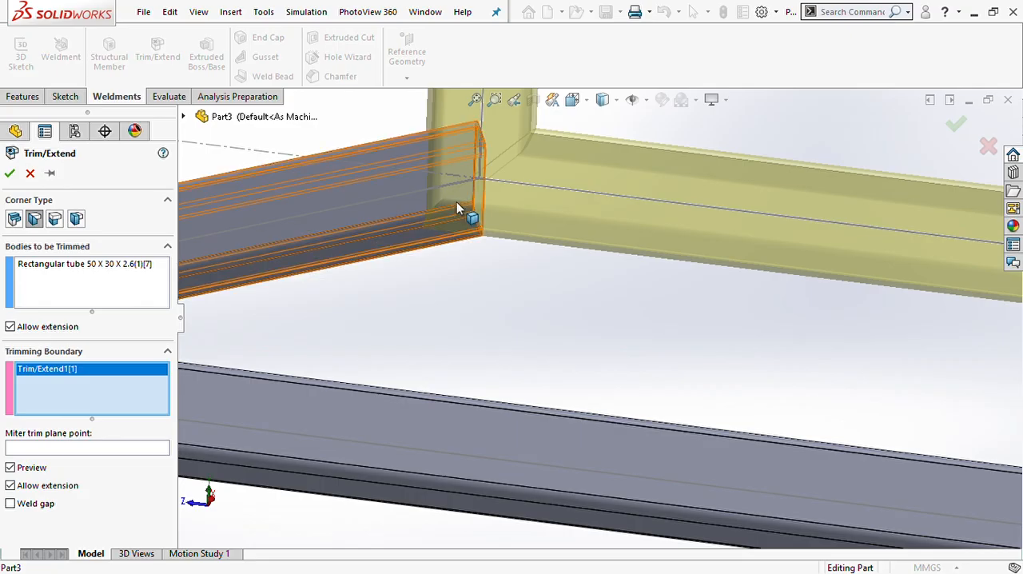
click(10, 173)
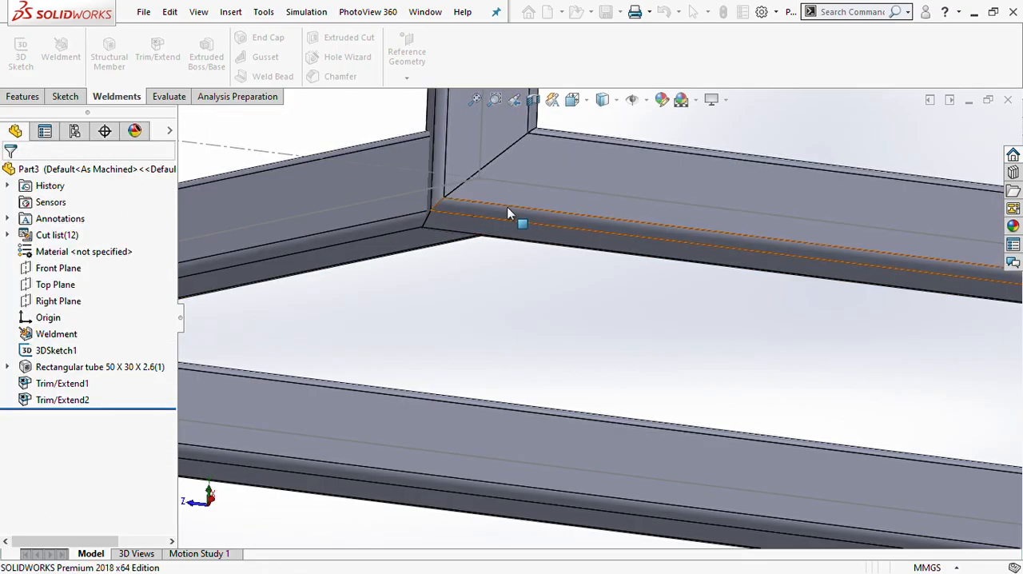
- Inspect the trimmed corner and the rest of the frame around to the opposite front corner
scroll(465, 184, down, 3)
scroll(468, 185, up, 3)
middle_drag(549, 244, 584, 304)
scroll(573, 295, up, 9)
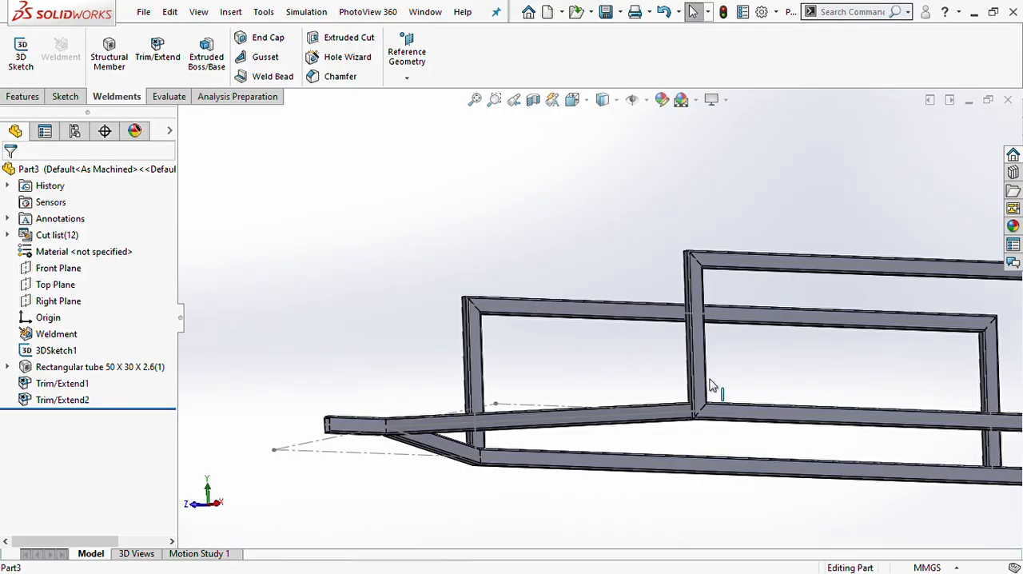
scroll(708, 400, down, 3)
scroll(708, 400, up, 5)
middle_drag(639, 394, 730, 392)
scroll(607, 396, down, 3)
scroll(557, 385, down, 3)
middle_drag(555, 386, 580, 391)
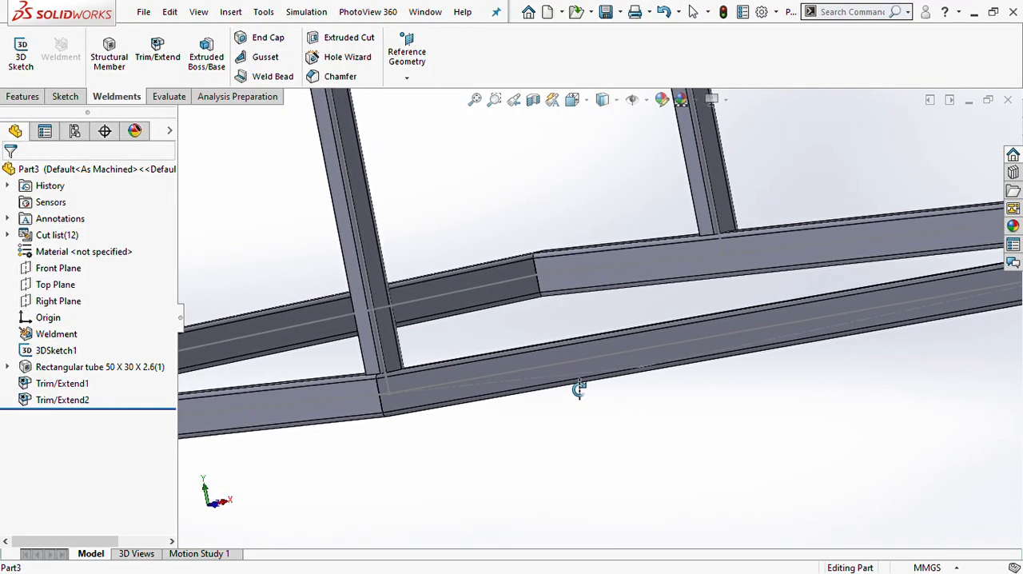
- Miter the front diagonal tube against the long side tube at the opposite front corner
scroll(394, 359, down, 4)
click(157, 51)
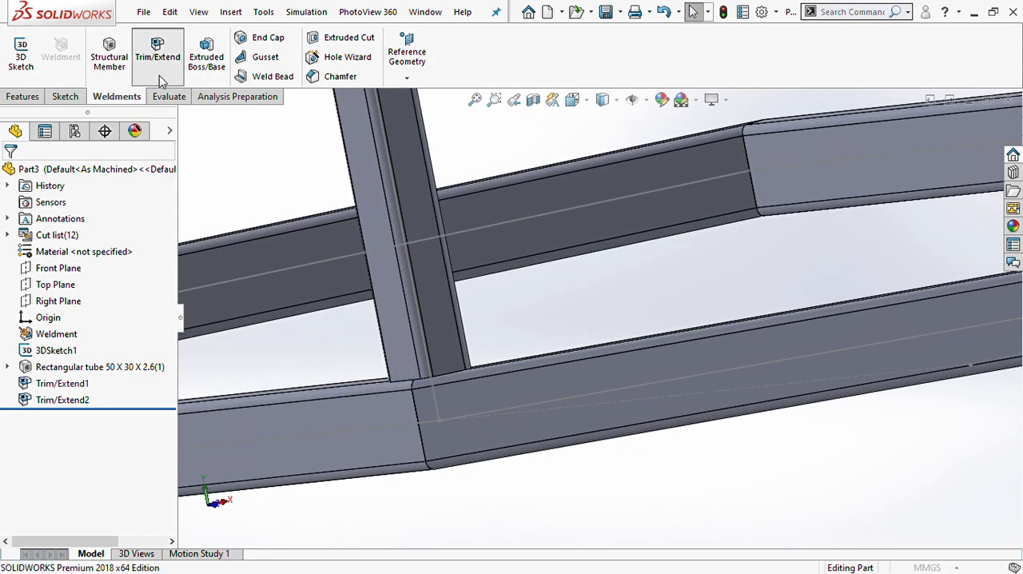
click(450, 430)
click(383, 430)
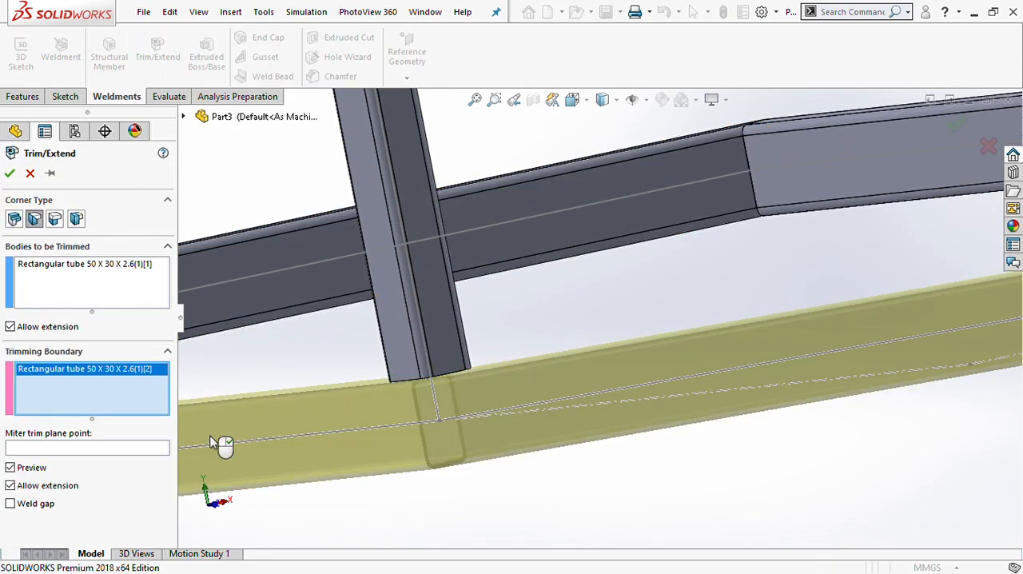
click(12, 172)
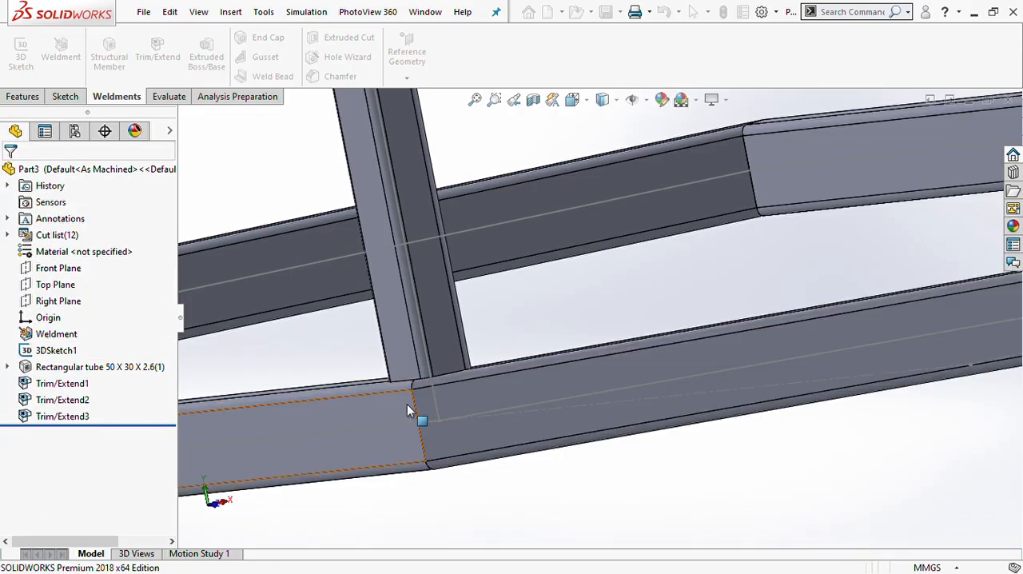
- Trim the front upright against the long side tube at this corner with the end miter corner type
click(157, 50)
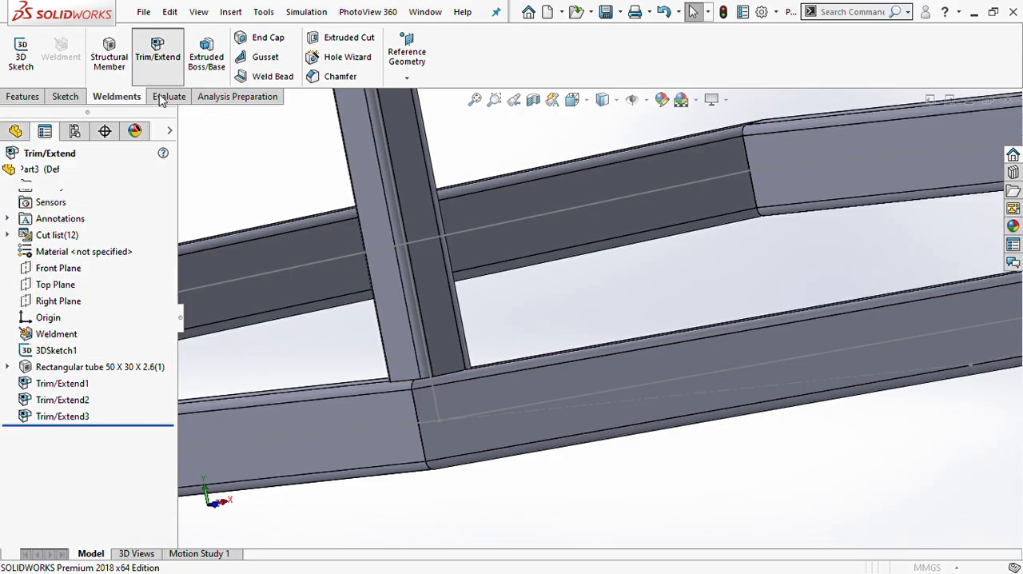
click(399, 346)
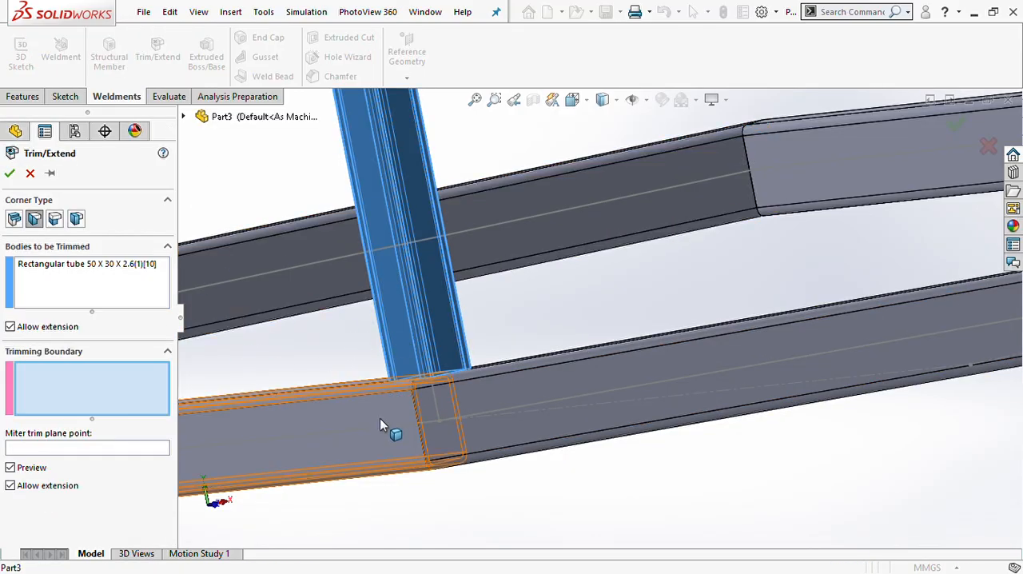
click(382, 422)
click(10, 172)
- Inspect the trimmed front corner and look over the whole tube frame with its side rails
middle_drag(450, 388, 441, 485)
scroll(441, 485, up, 8)
scroll(569, 460, up, 2)
middle_drag(638, 424, 509, 470)
scroll(543, 445, down, 2)
scroll(543, 445, up, 3)
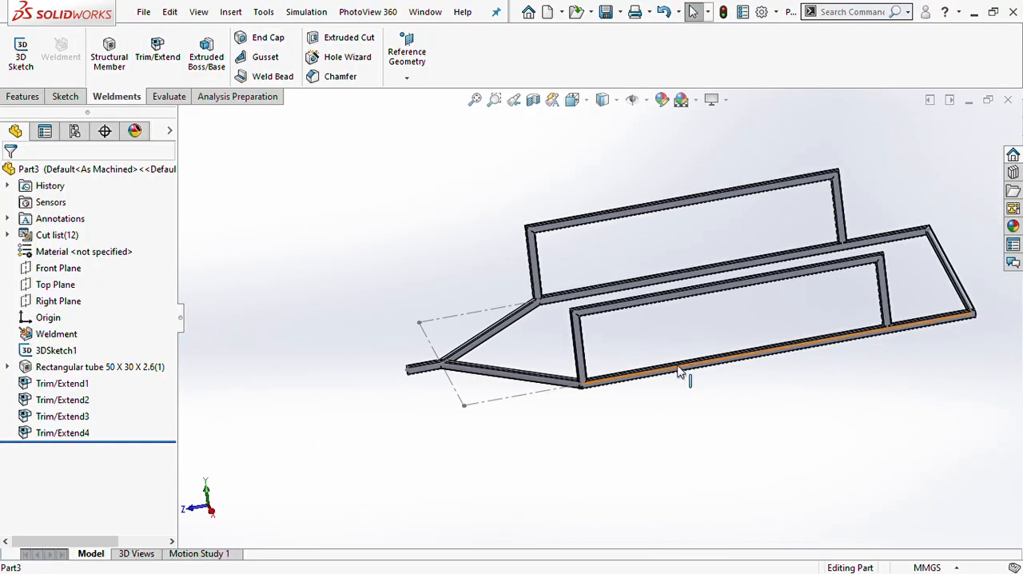
scroll(678, 372, up, 2)
scroll(684, 373, down, 3)
scroll(687, 295, up, 2)
scroll(686, 294, down, 3)
scroll(685, 294, up, 1)
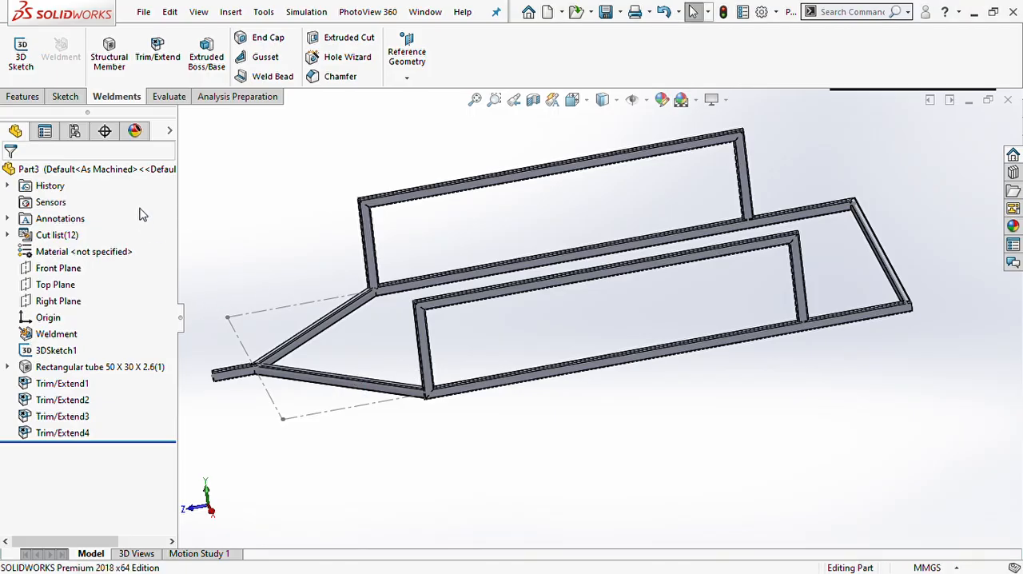
- Set the structural member profile to iso angle iron, size 35 x 35 x 5, and leave the command without adding members
click(109, 66)
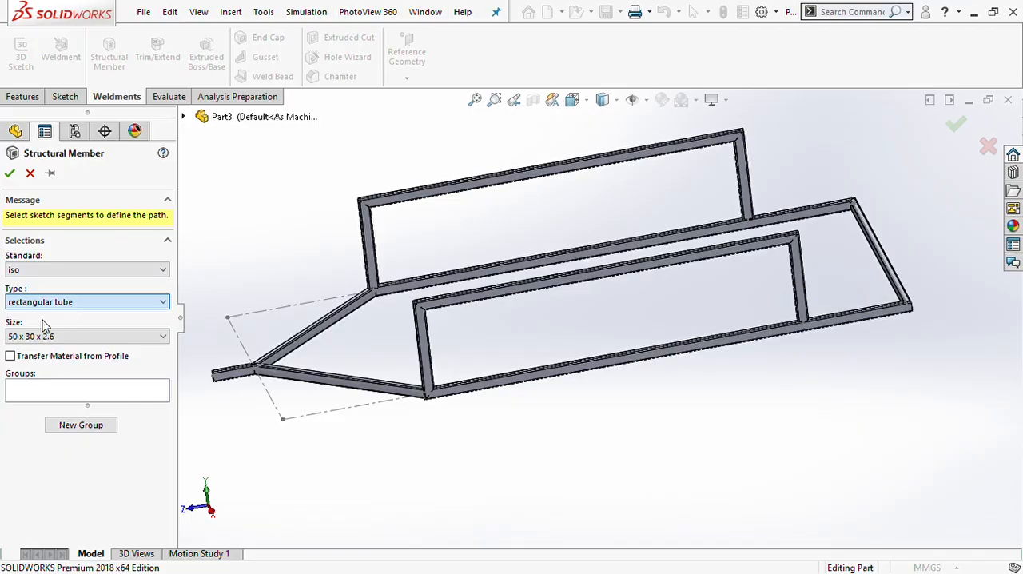
click(42, 320)
click(55, 341)
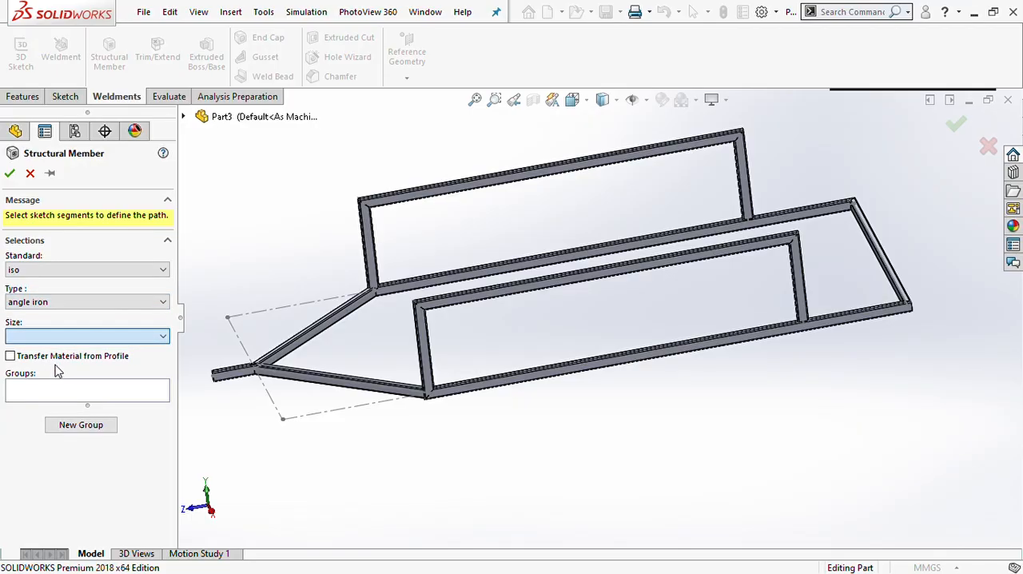
click(57, 377)
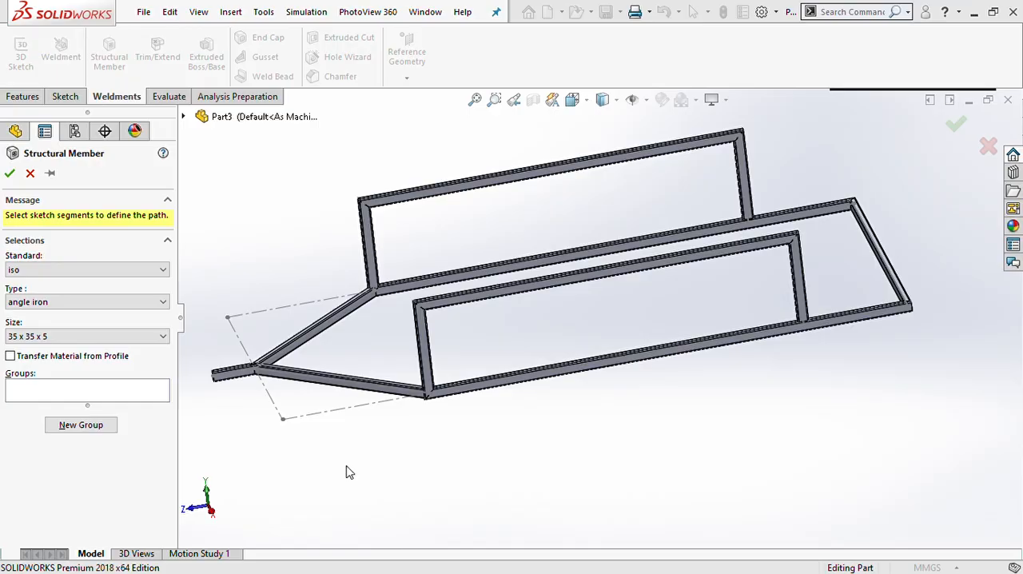
click(97, 399)
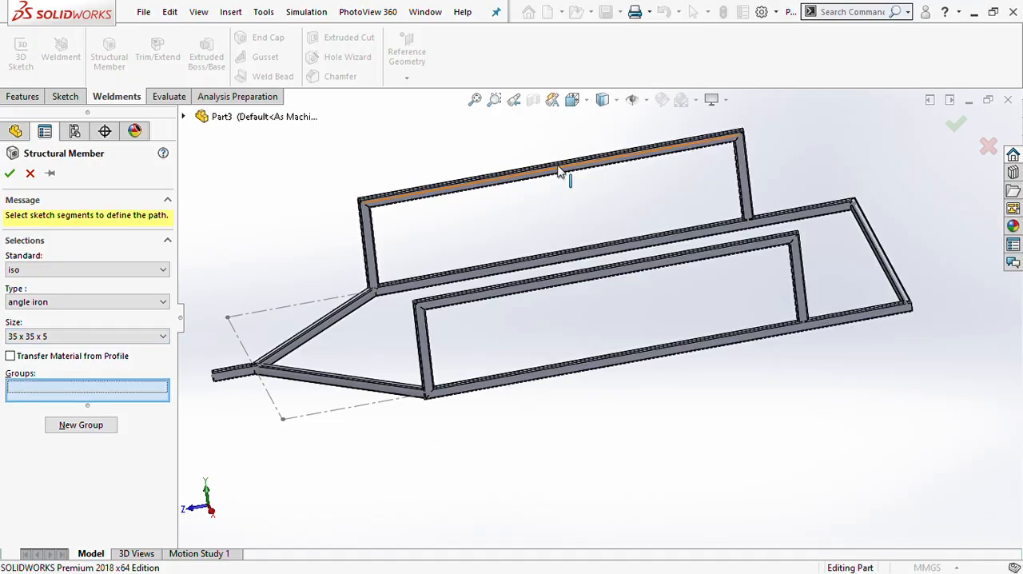
click(183, 117)
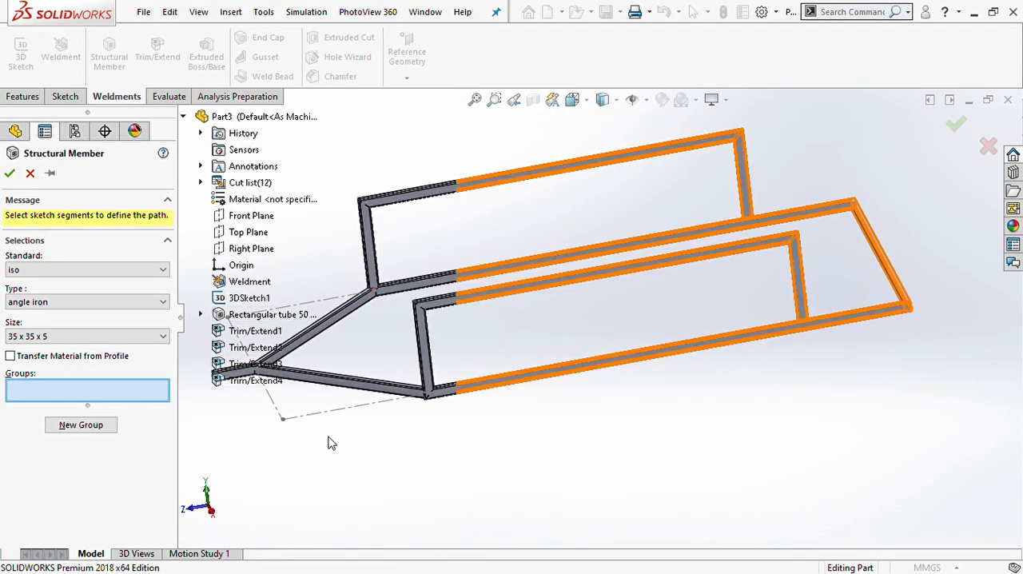
key(Escape)
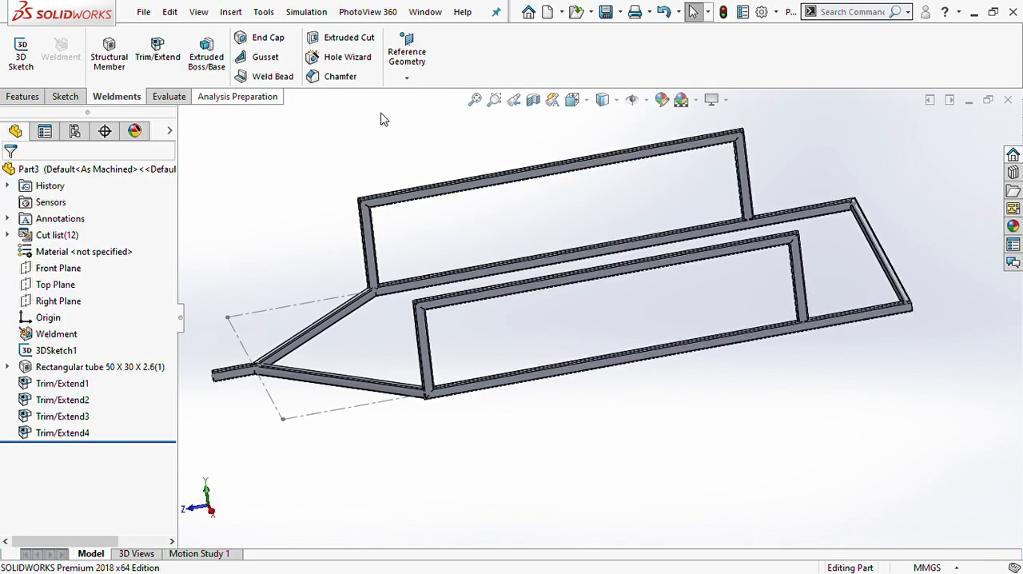
- Add a line to the 3D sketch joining the two front corners of the base rectangle, and rebuild the model
middle_drag(646, 373, 729, 335)
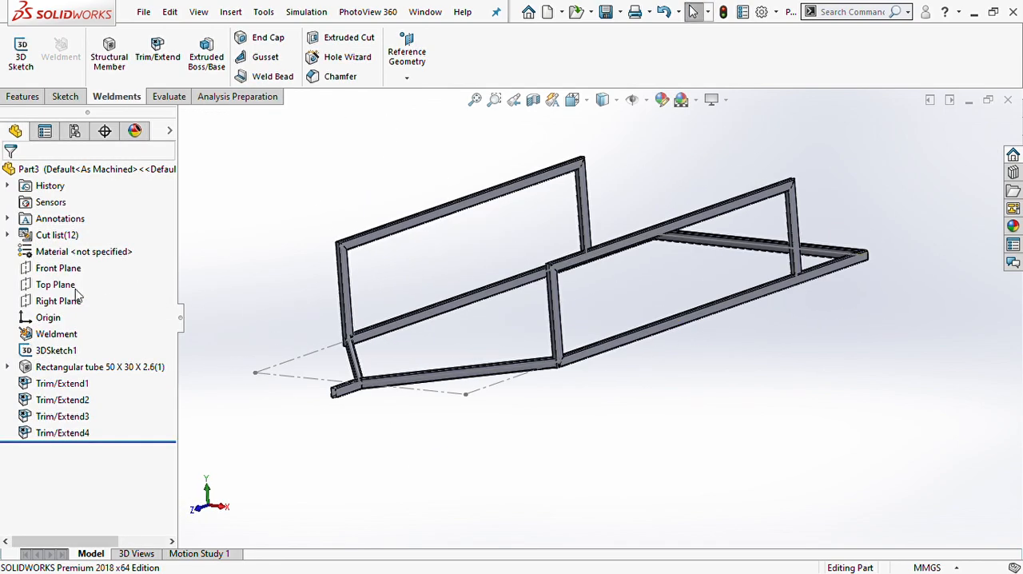
double_click(63, 352)
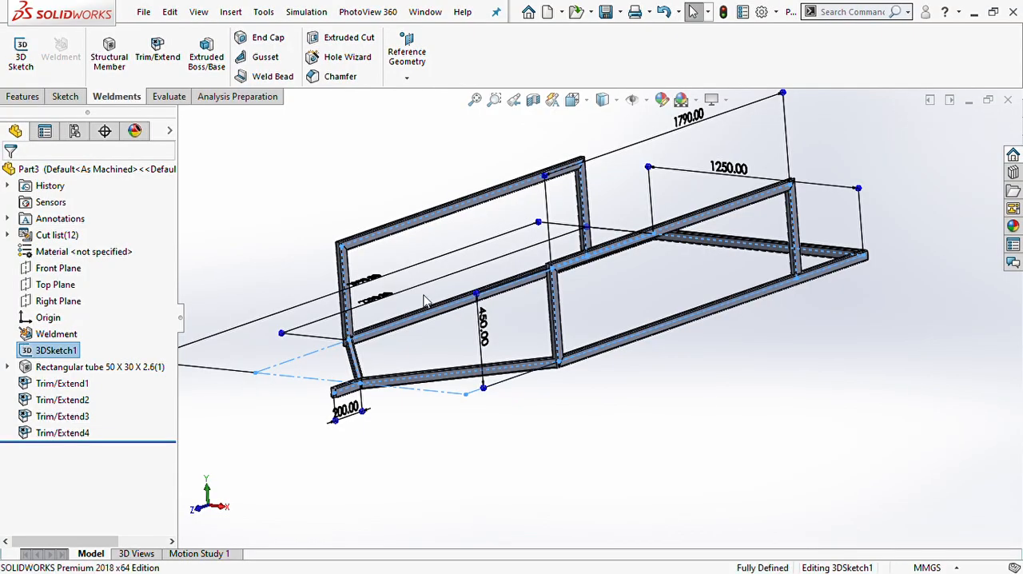
scroll(556, 290, down, 3)
mouse_move(557, 290)
middle_down()
mouse_move(594, 320)
mouse_move(593, 297)
mouse_move(612, 338)
middle_up()
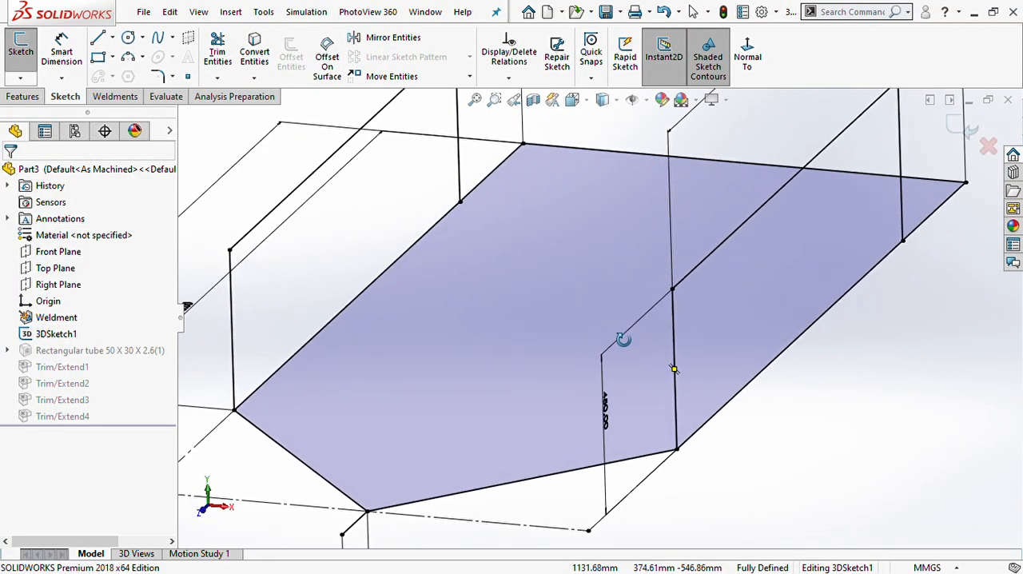
click(99, 39)
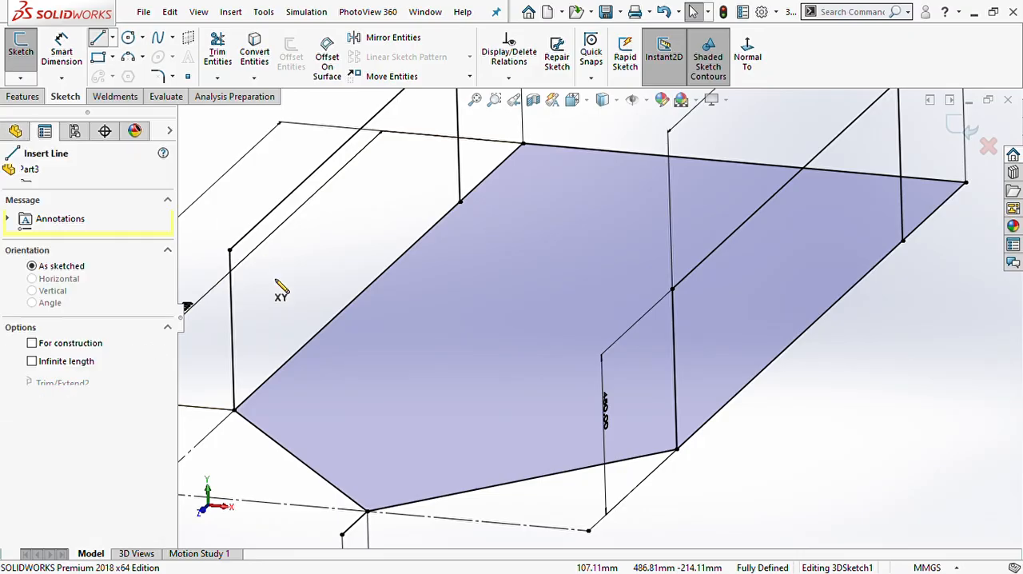
click(236, 411)
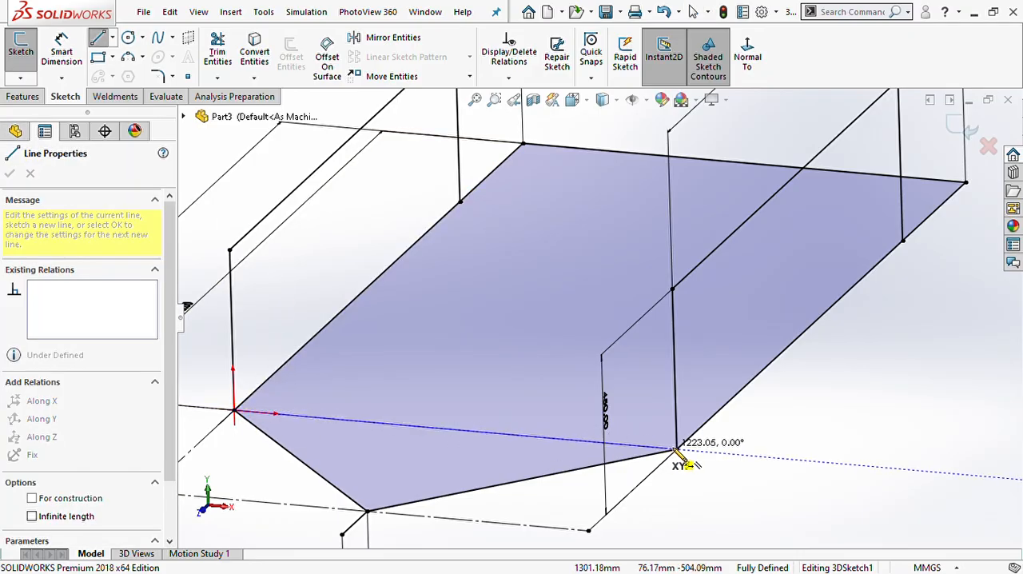
click(675, 449)
key(Escape)
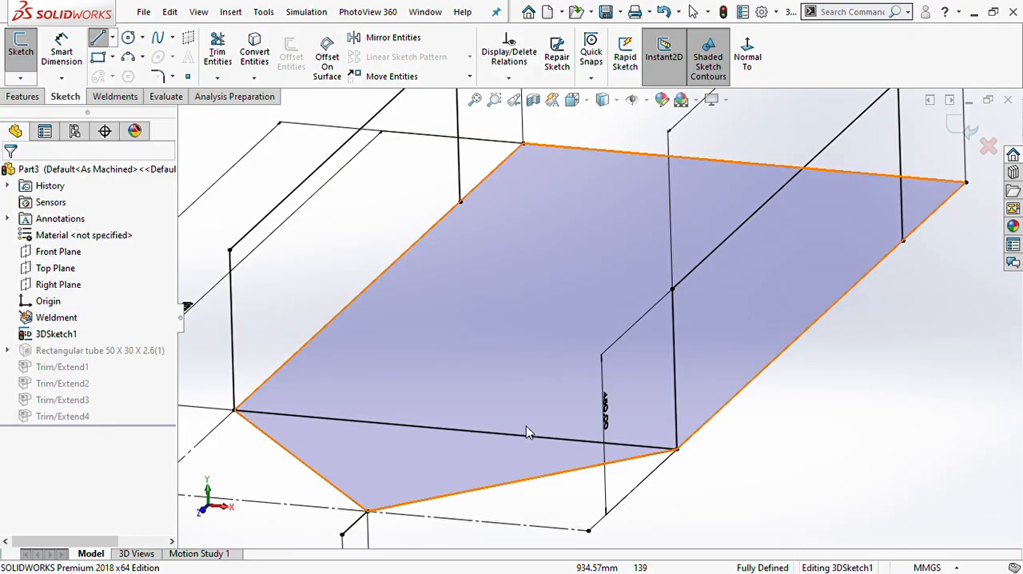
key(f)
click(723, 11)
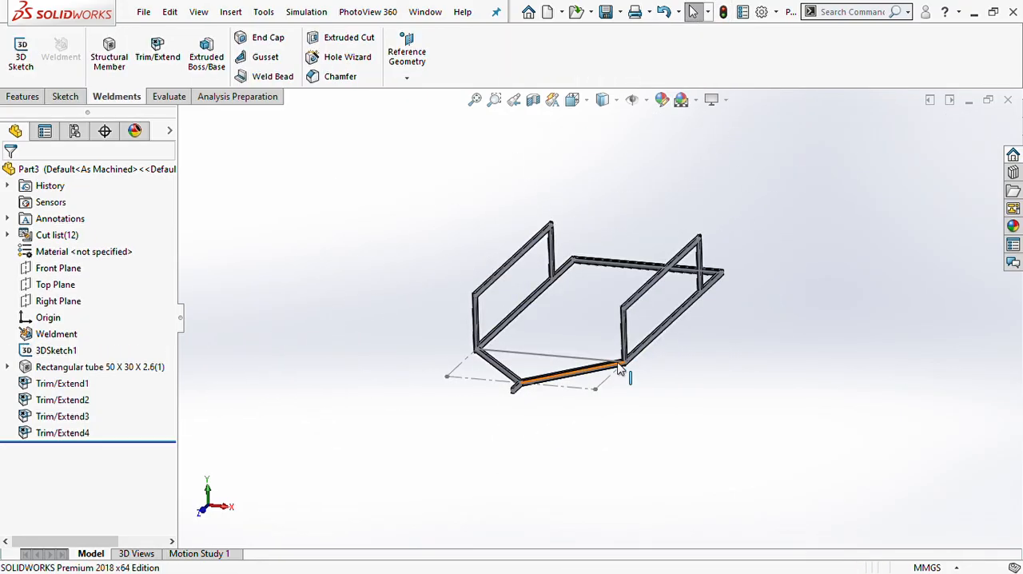
middle_drag(619, 368, 574, 400)
scroll(563, 378, down, 4)
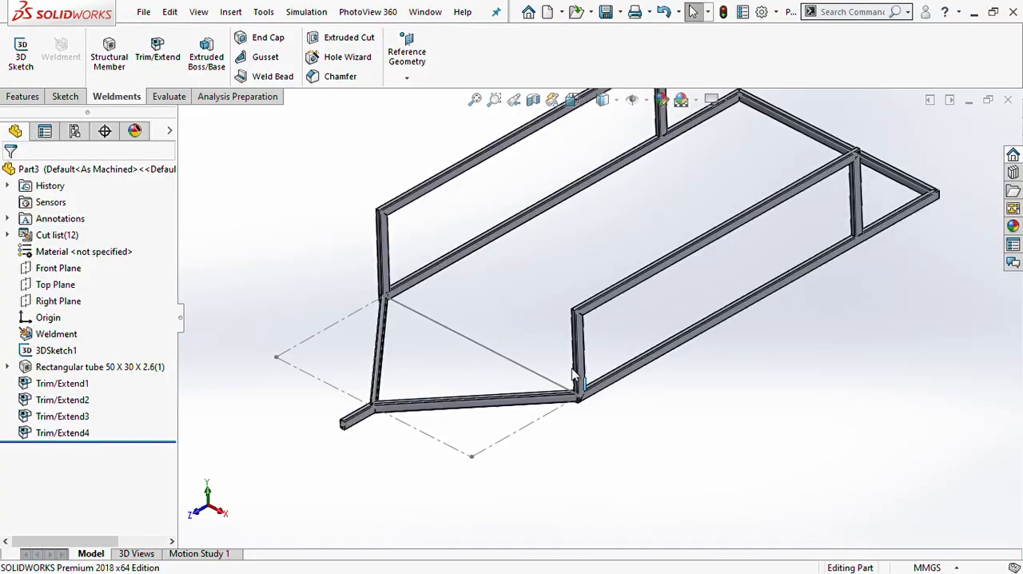
click(68, 368)
shift+click(56, 432)
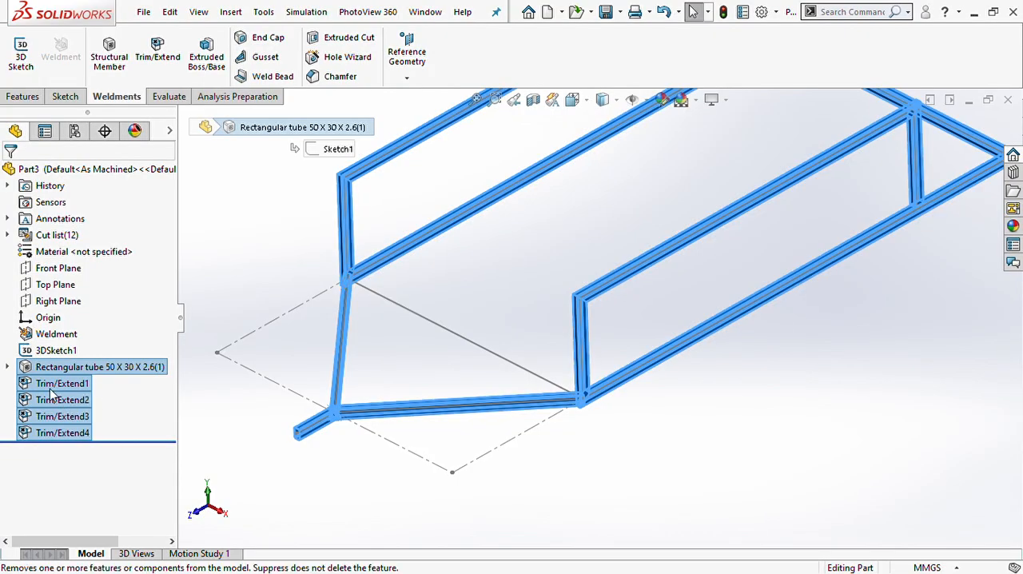
click(236, 464)
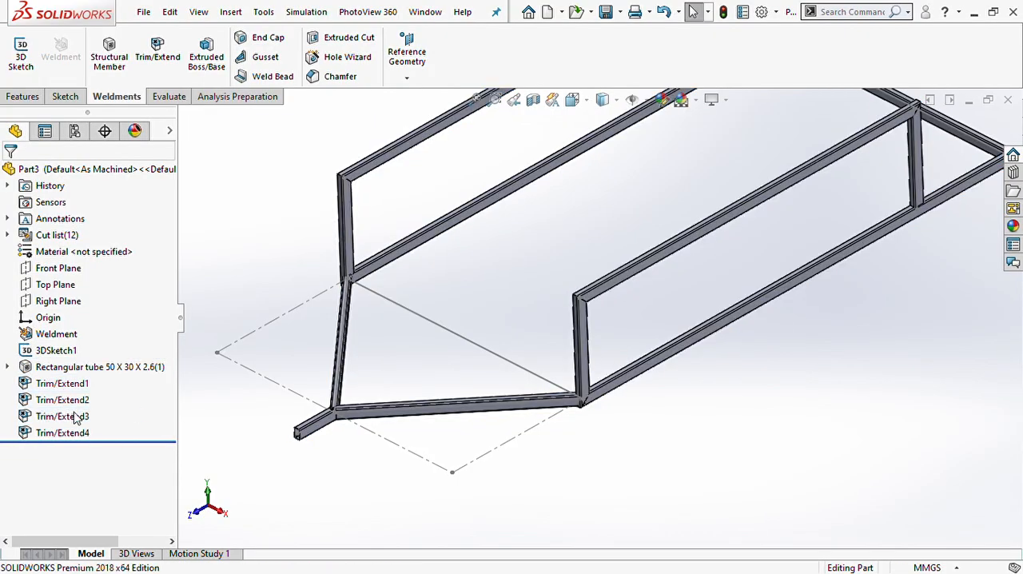
- Hide the rectangular tube members, leaving the frame's sketch lines on display
click(61, 368)
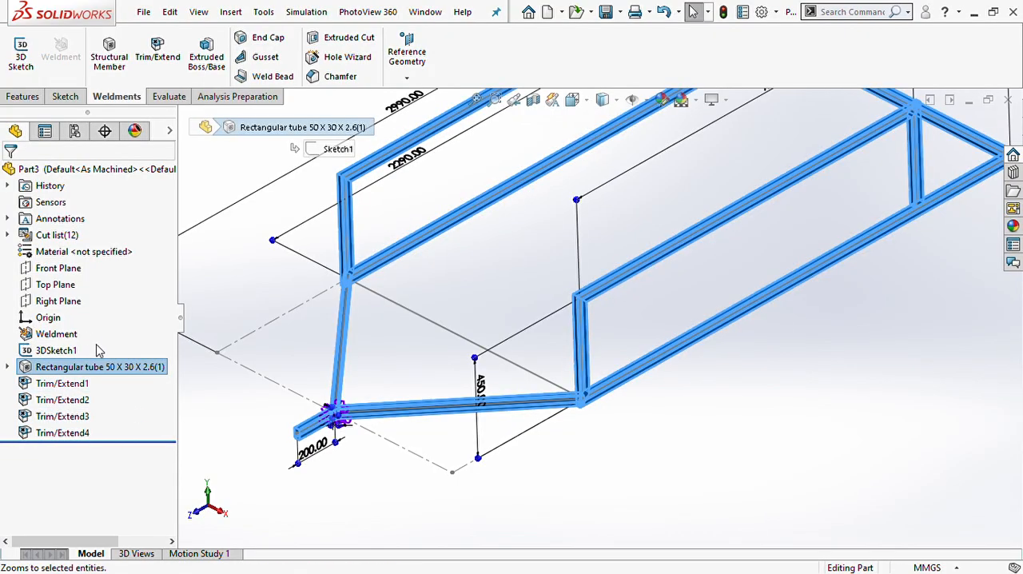
click(70, 353)
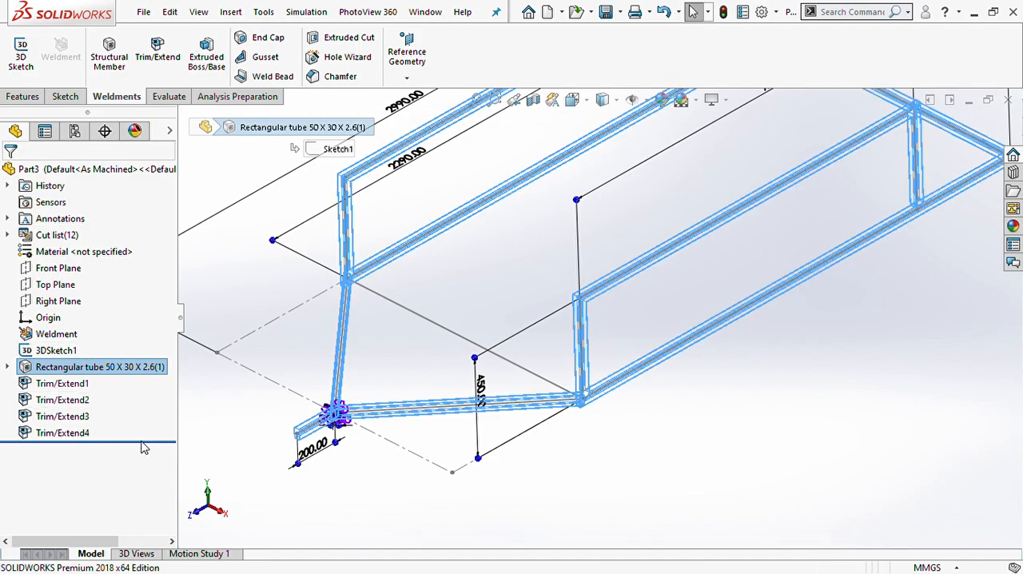
click(313, 448)
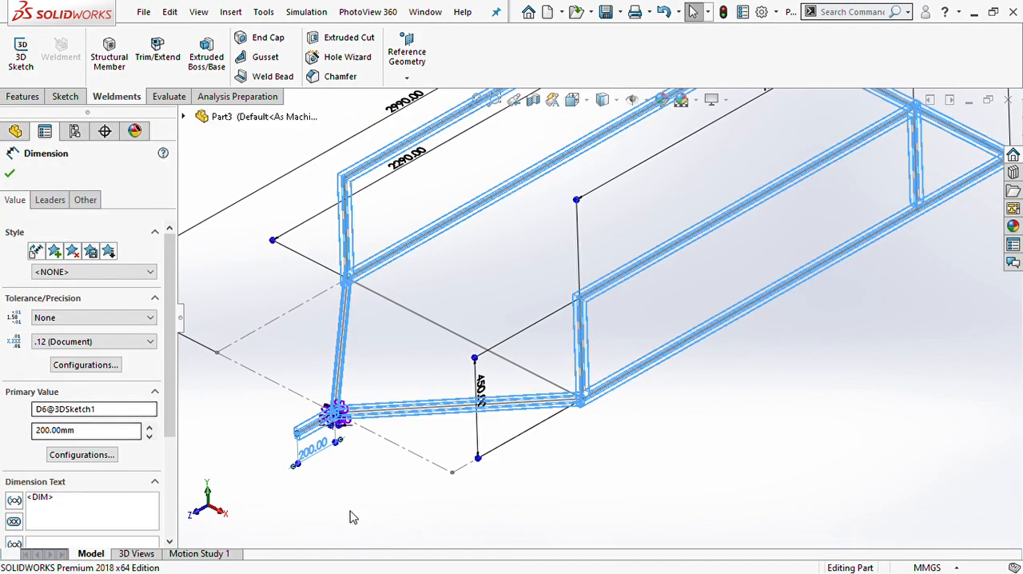
click(380, 501)
scroll(461, 311, down, 3)
scroll(463, 308, up, 4)
scroll(646, 265, down, 2)
scroll(673, 253, down, 2)
scroll(674, 253, up, 2)
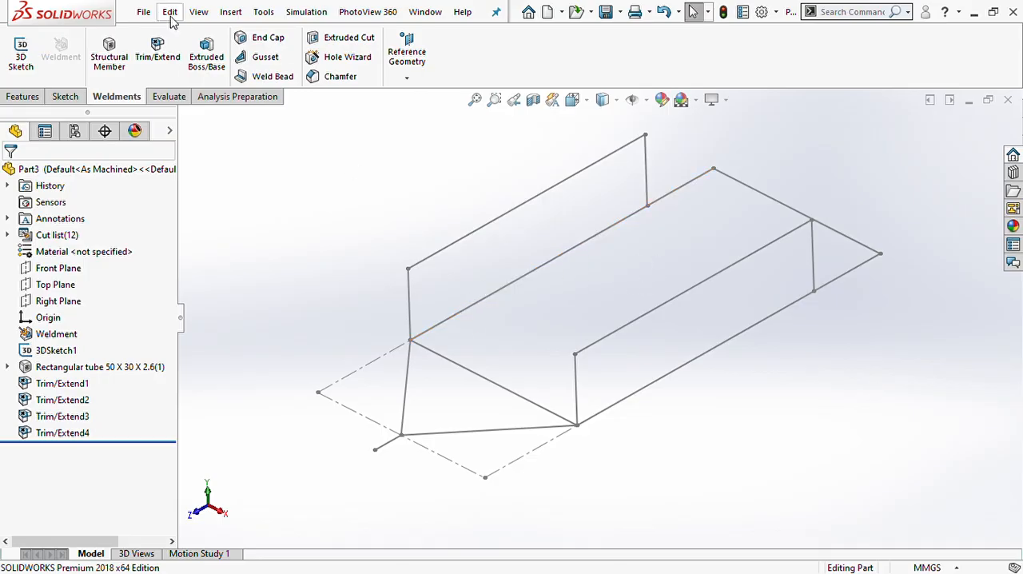
- Start an iso angle iron 35 x 35 x 5 structural member along the base's long side line with origin at the far front corner
click(109, 52)
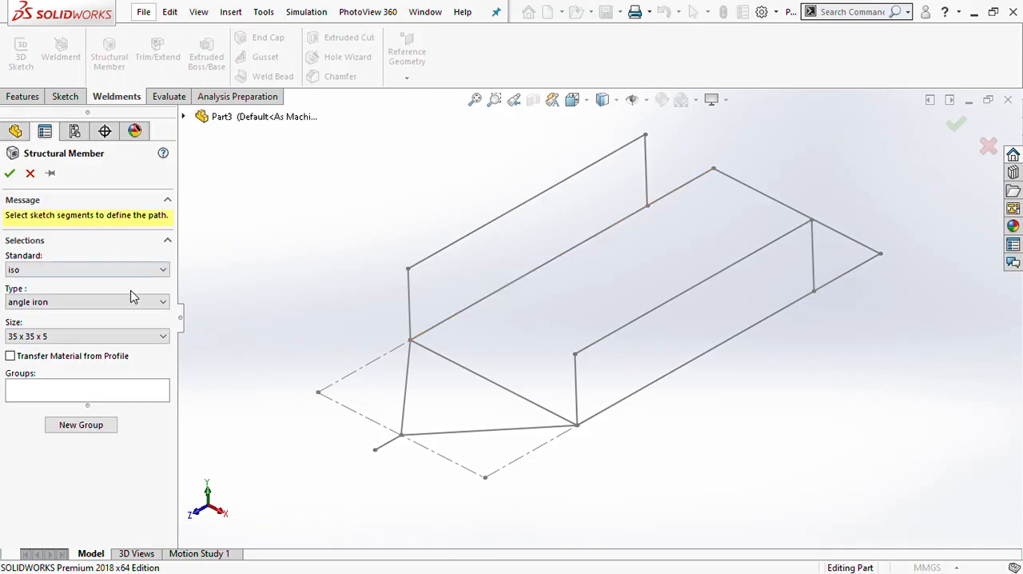
click(73, 386)
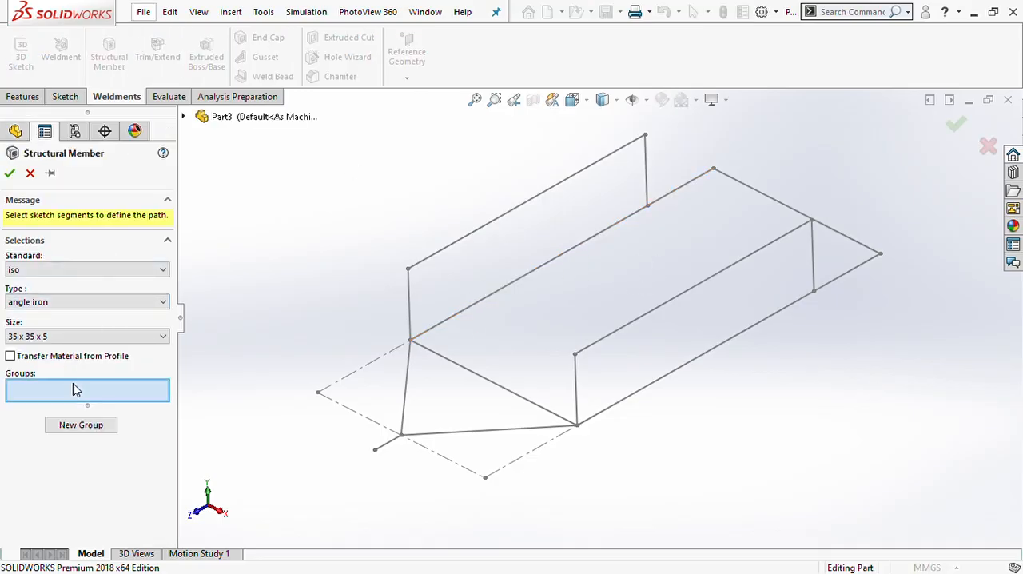
click(413, 318)
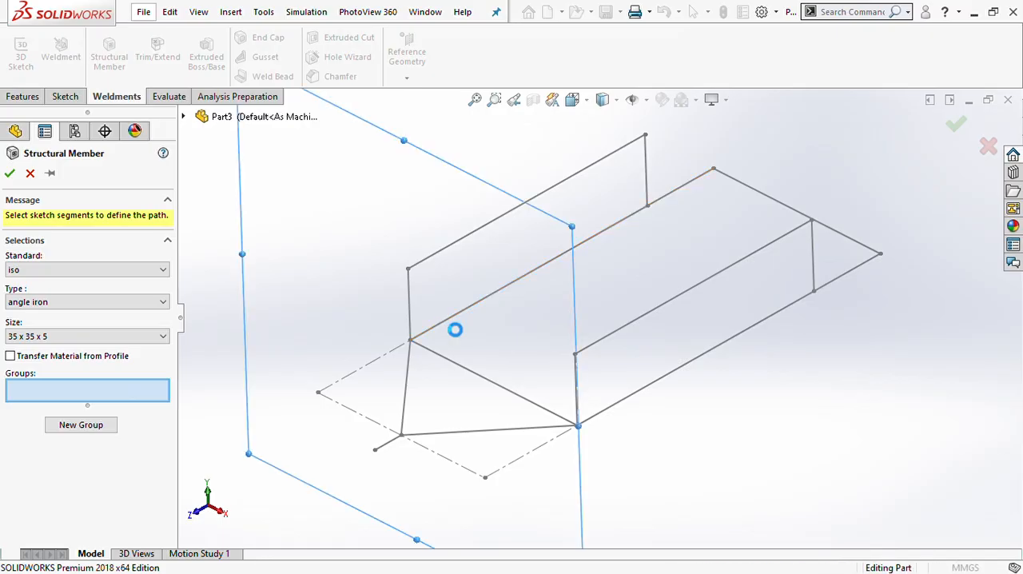
scroll(453, 330, down, 2)
scroll(454, 330, down, 5)
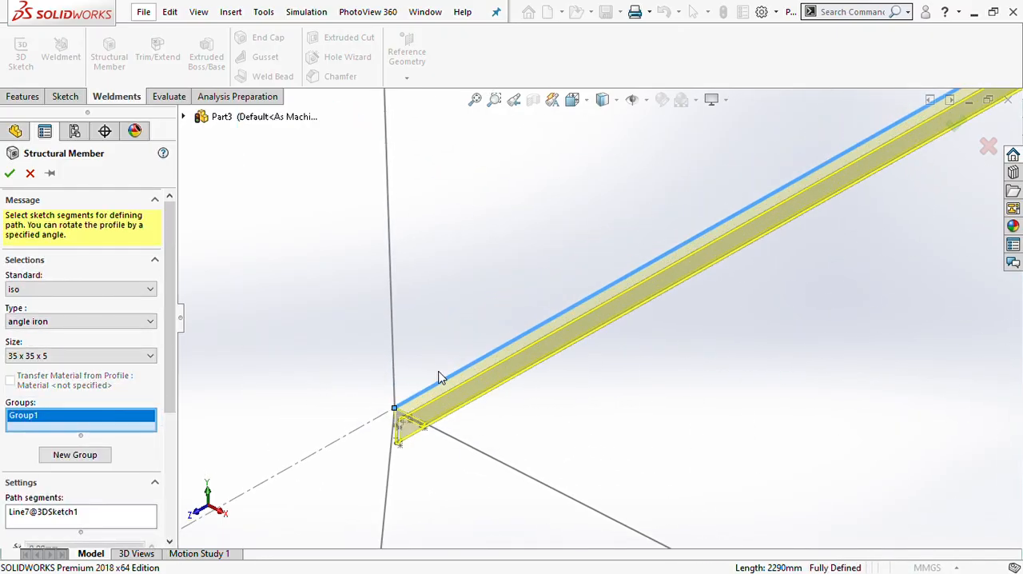
scroll(485, 417, up, 7)
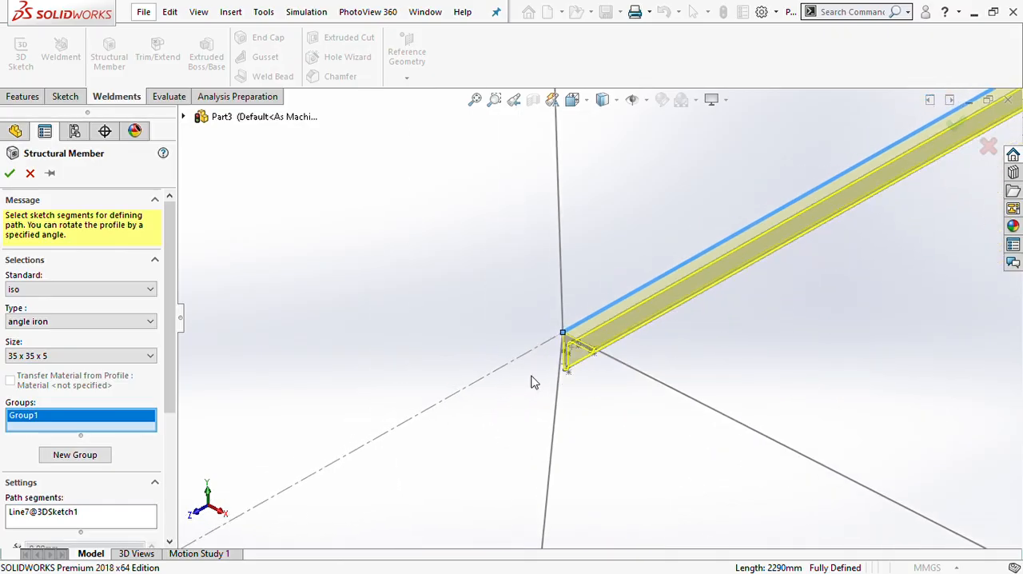
scroll(807, 246, down, 3)
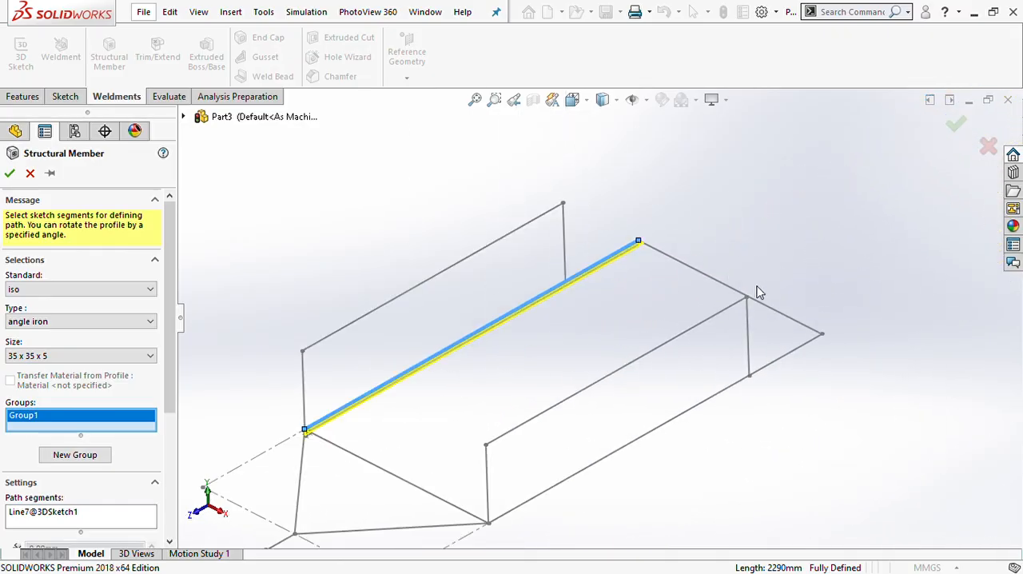
- Add the rear, opposite long side and front cross lines to the angle iron group, and create the members
click(737, 292)
click(779, 369)
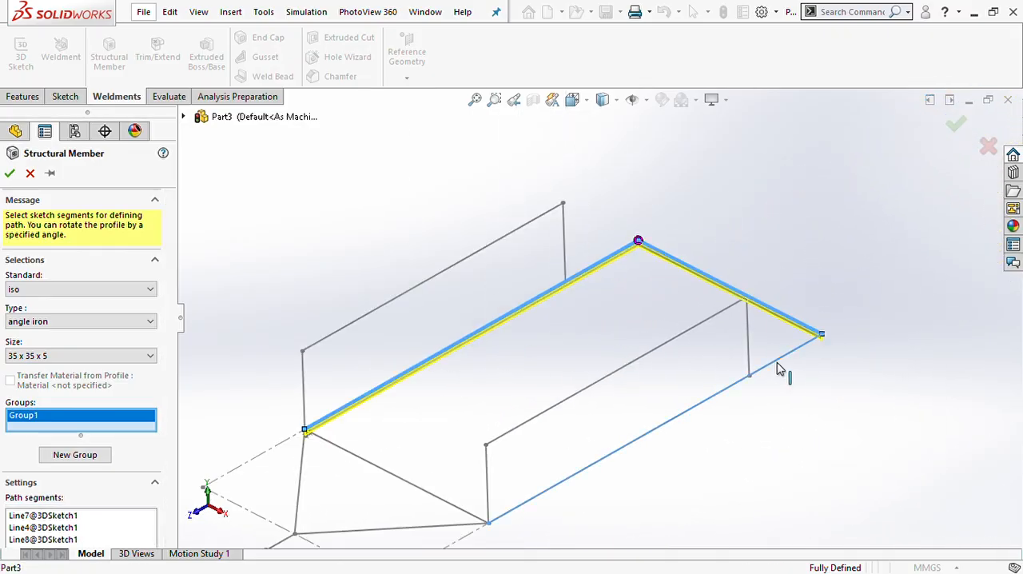
click(405, 487)
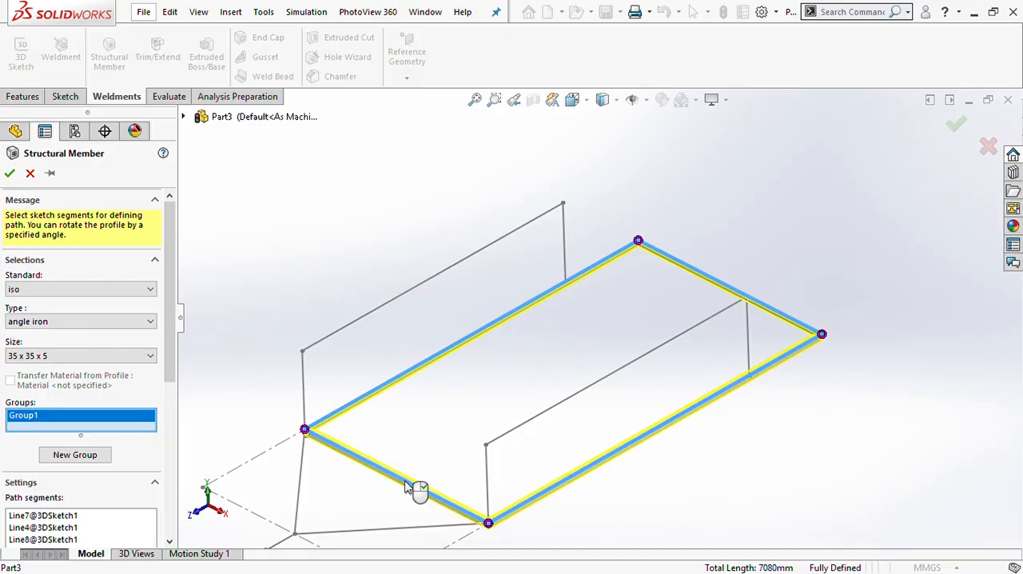
scroll(413, 487, up, 3)
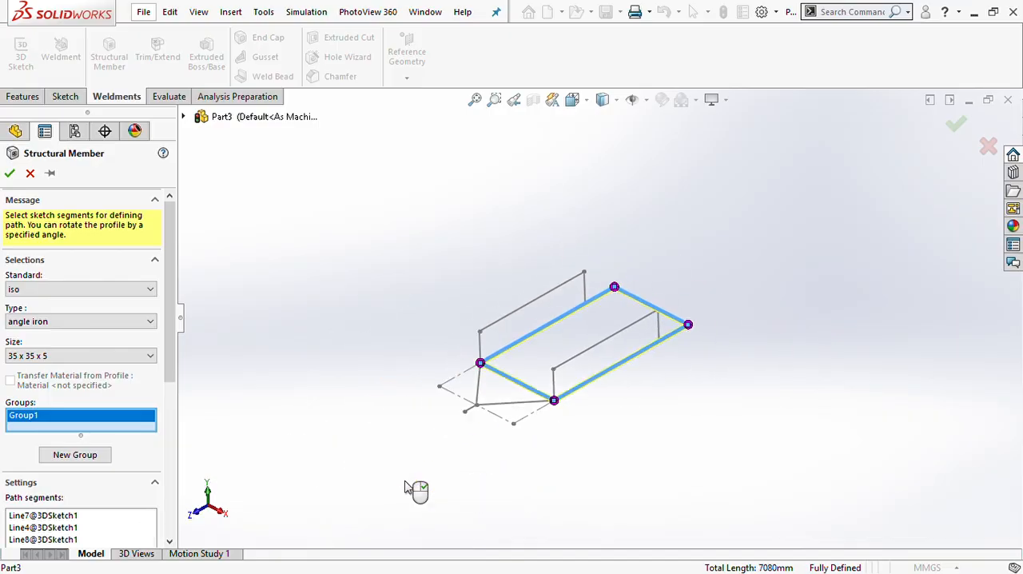
click(10, 173)
- Examine the angle iron rectangle's corners and profile orientation from several viewpoints
scroll(552, 359, down, 5)
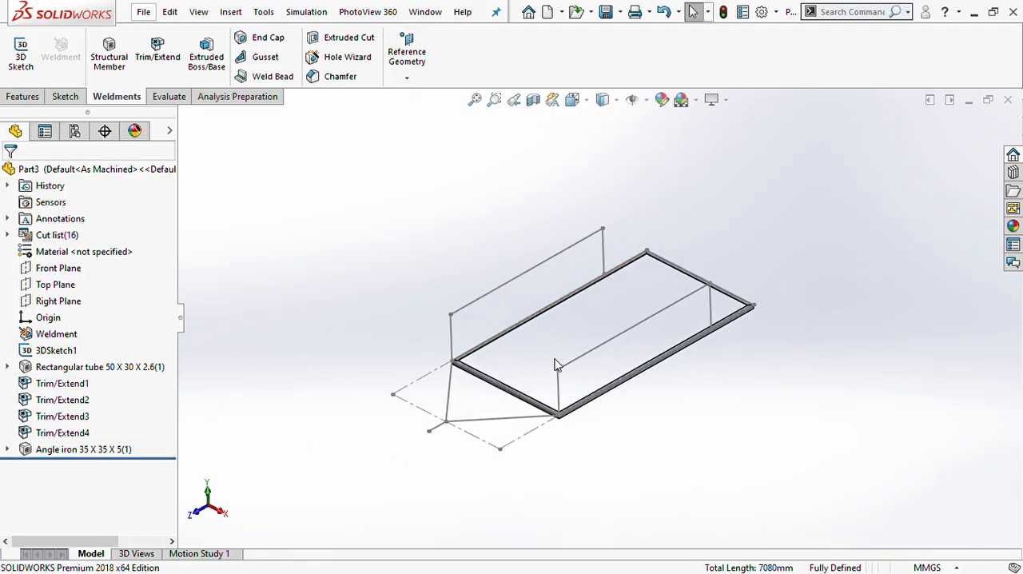
scroll(557, 364, down, 2)
middle_drag(572, 396, 557, 355)
scroll(558, 355, down, 2)
scroll(683, 349, up, 2)
middle_drag(683, 350, 715, 344)
scroll(706, 317, down, 5)
middle_drag(705, 310, 736, 320)
scroll(736, 318, up, 4)
scroll(735, 320, down, 2)
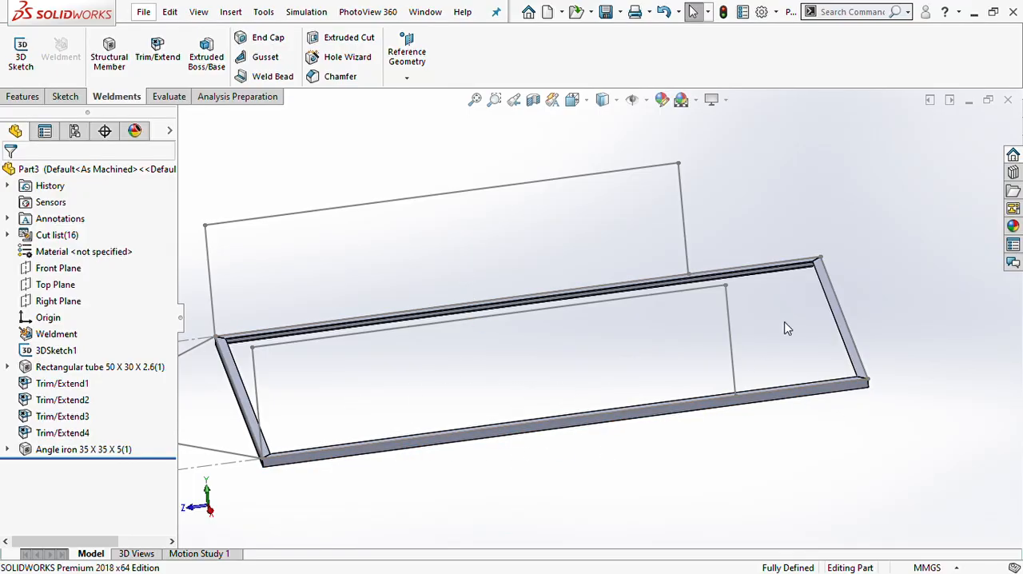
- Show the hidden rectangular tube members together with the angle iron rectangle
middle_drag(391, 438, 426, 364)
scroll(427, 364, down, 4)
middle_drag(481, 385, 475, 379)
scroll(541, 402, down, 2)
scroll(541, 409, up, 4)
scroll(675, 378, up, 2)
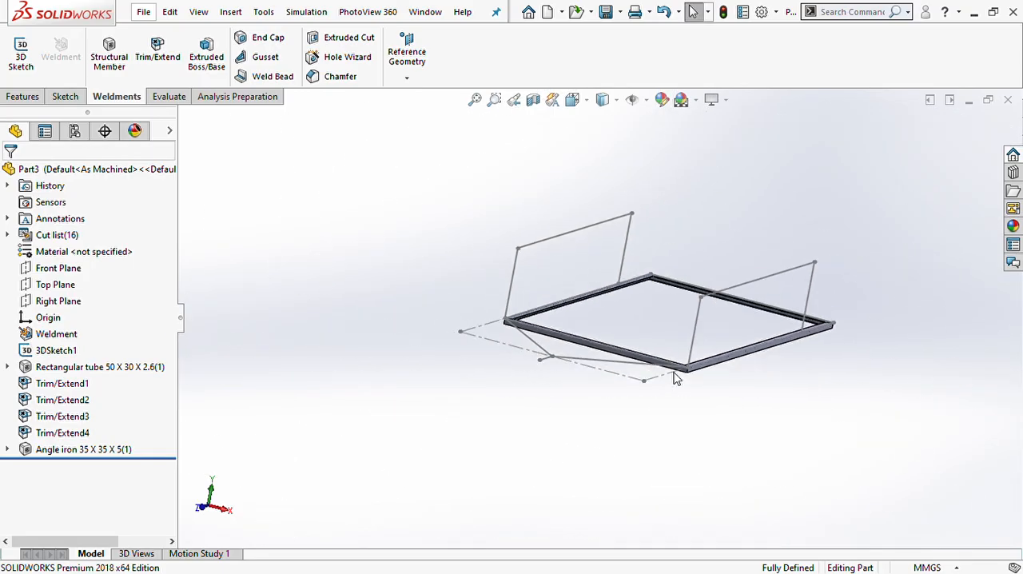
click(68, 367)
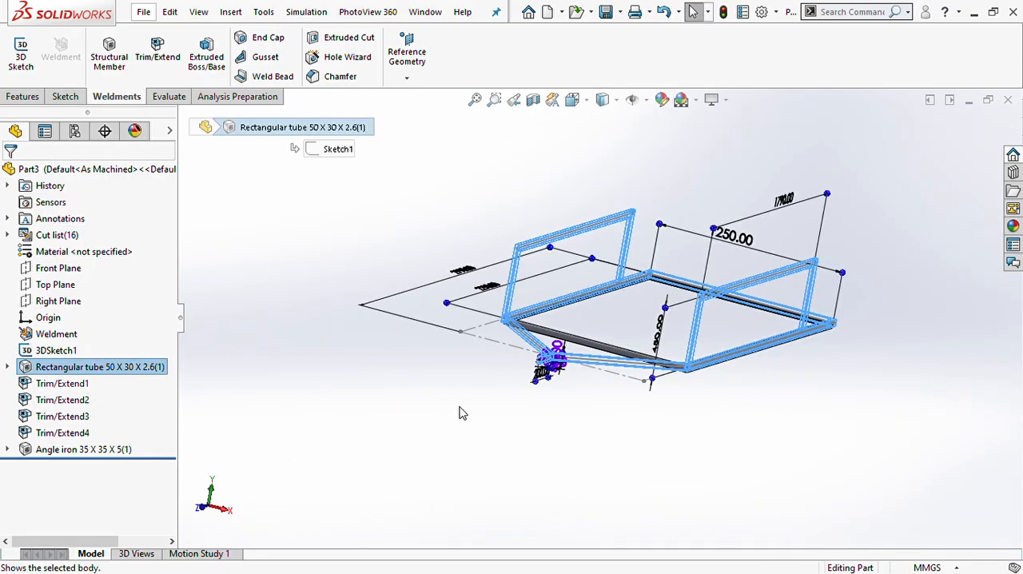
click(804, 419)
- Examine how the angle iron sits against the tube members at the frame's corners and along its sides
scroll(589, 328, down, 5)
middle_drag(588, 336, 502, 322)
scroll(439, 310, down, 10)
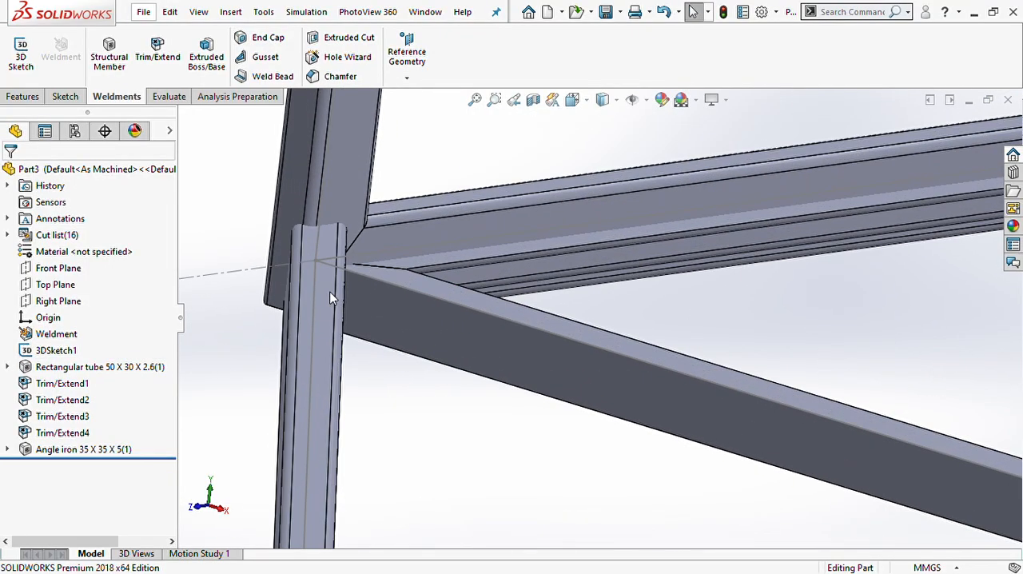
scroll(423, 284, up, 10)
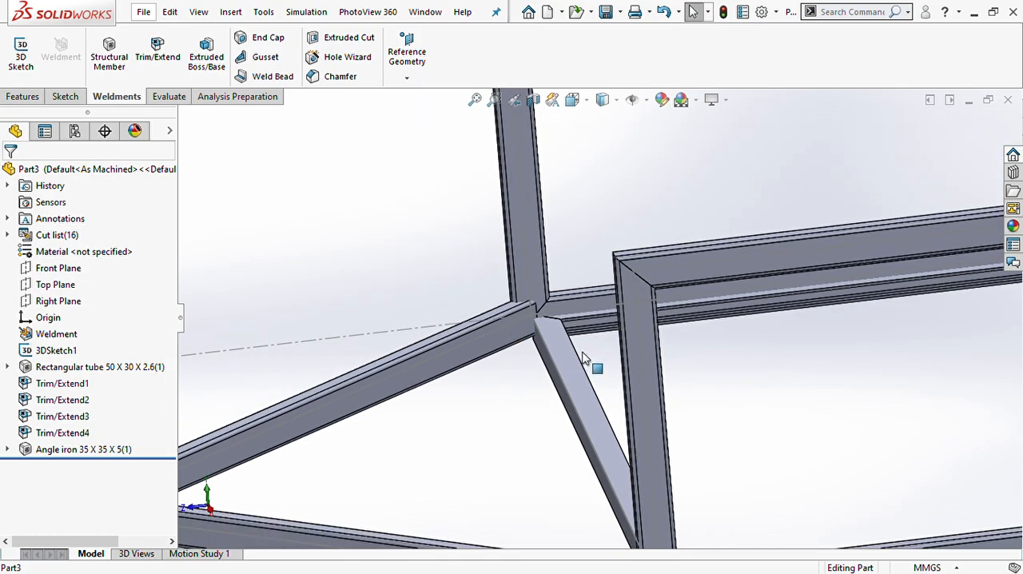
middle_drag(582, 358, 632, 344)
scroll(575, 309, down, 7)
scroll(553, 314, up, 3)
scroll(485, 307, down, 7)
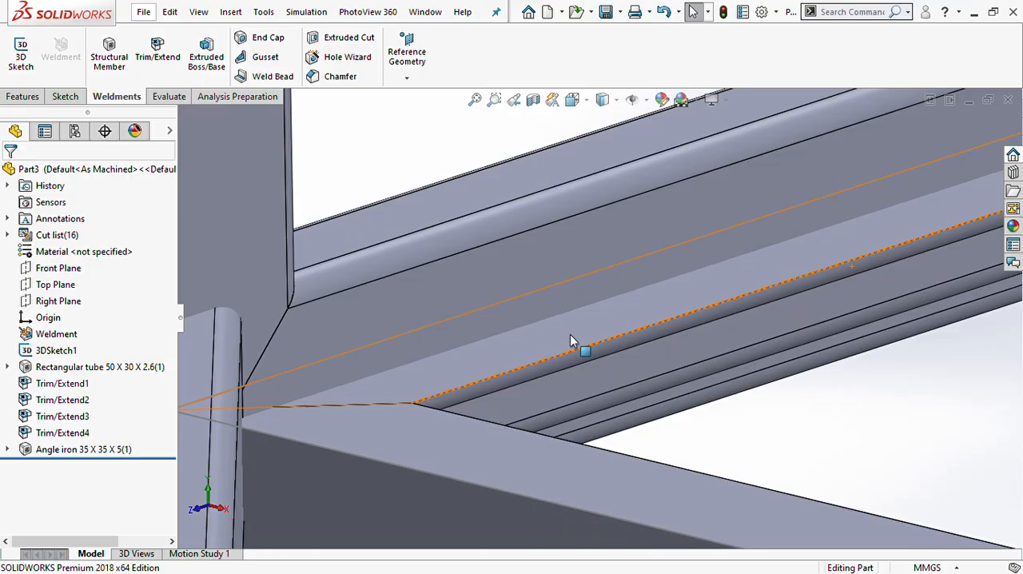
scroll(570, 334, up, 10)
scroll(714, 312, down, 2)
scroll(714, 312, up, 2)
middle_drag(722, 322, 712, 285)
scroll(821, 288, up, 2)
scroll(731, 319, down, 7)
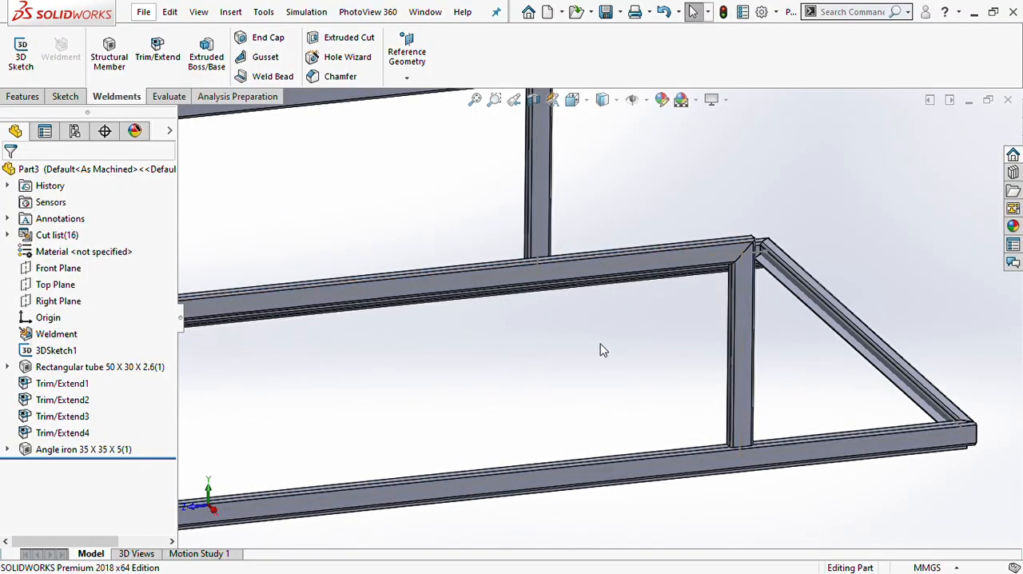
scroll(599, 352, up, 3)
scroll(460, 321, up, 3)
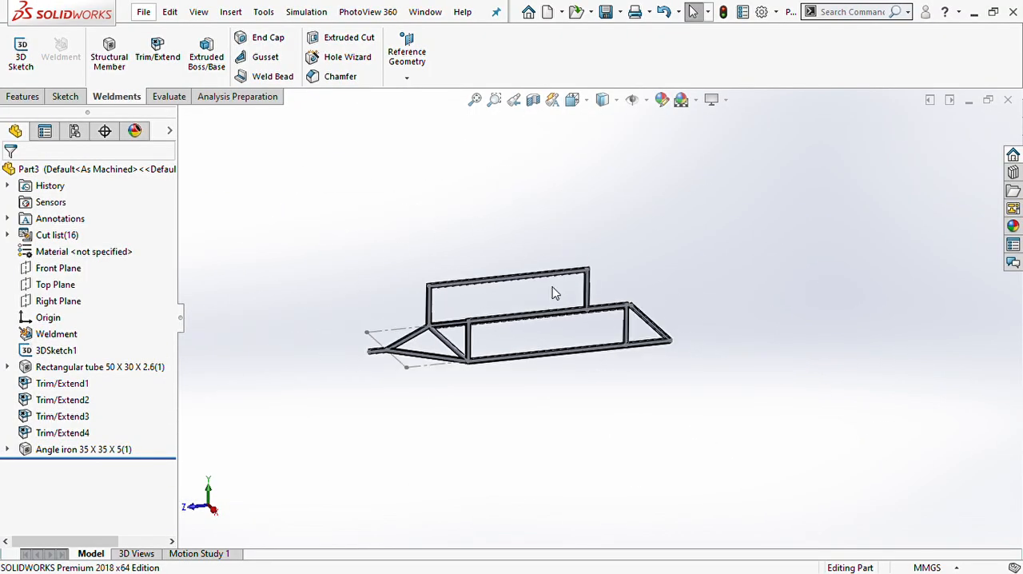
scroll(567, 294, down, 5)
scroll(330, 313, up, 5)
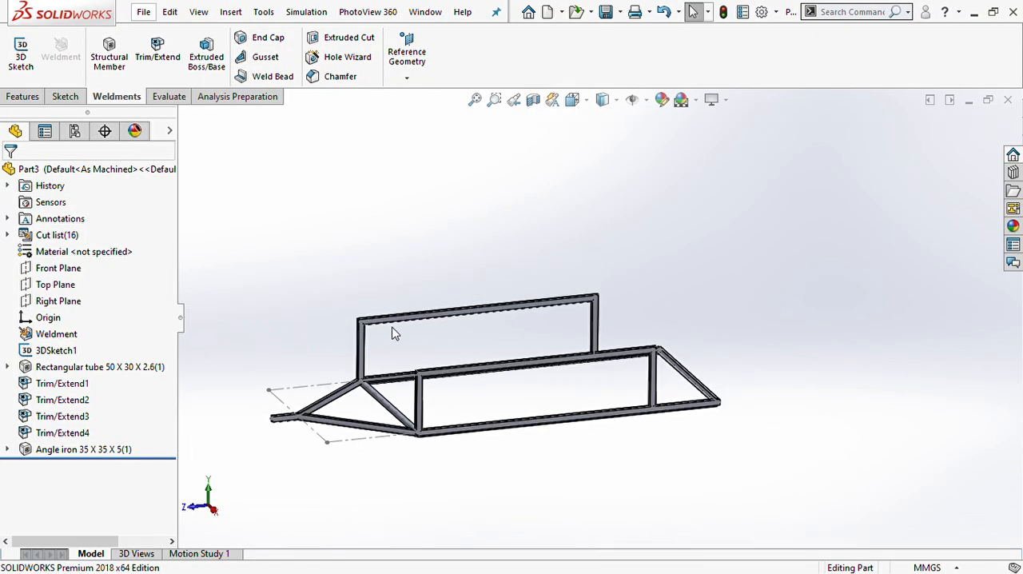
- Edit the frame's 3D sketch and draw a line about 205 mm long rearward from the far side rail's upper rear corner
click(76, 350)
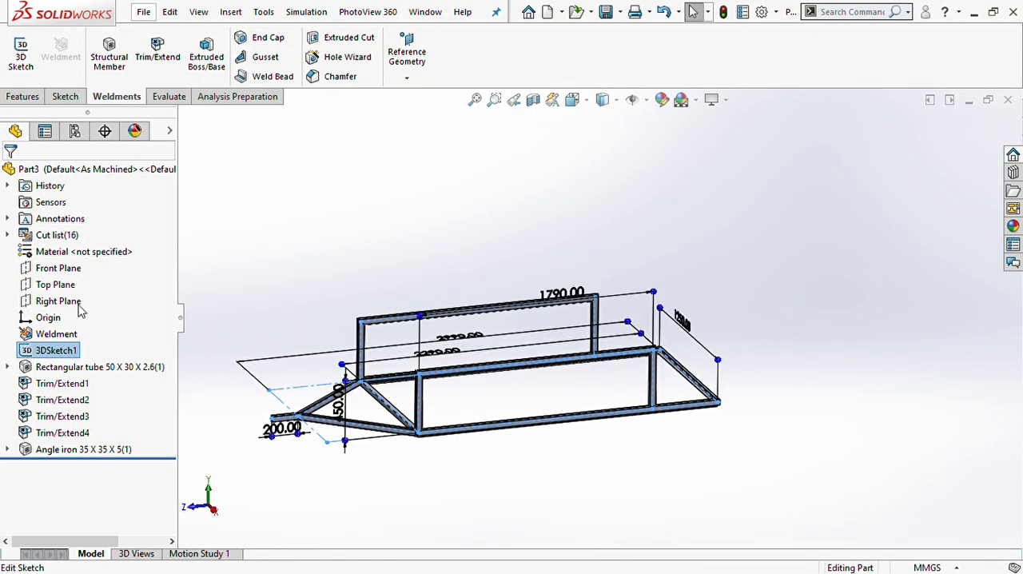
click(80, 305)
scroll(610, 315, down, 3)
scroll(610, 316, down, 2)
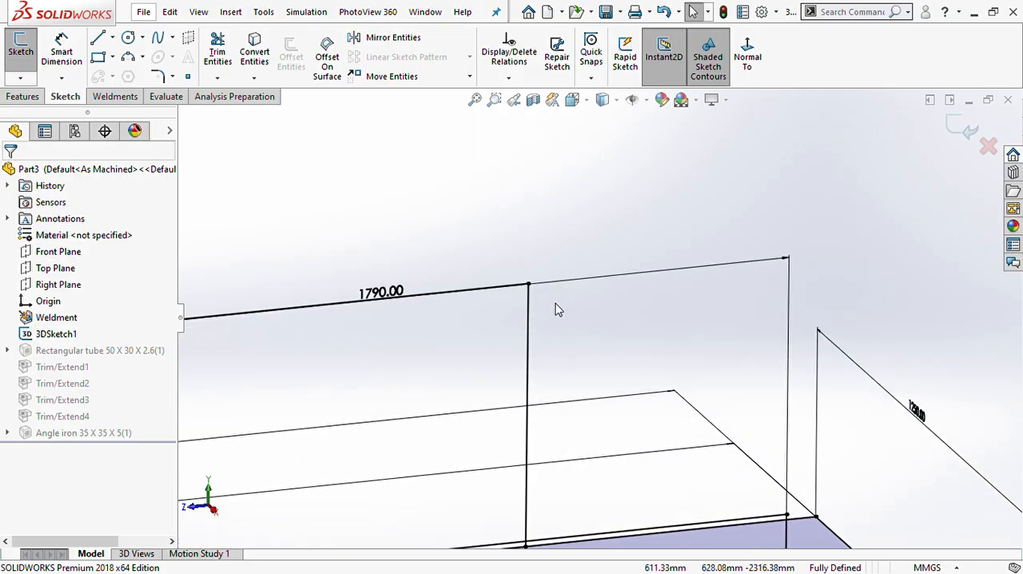
click(98, 39)
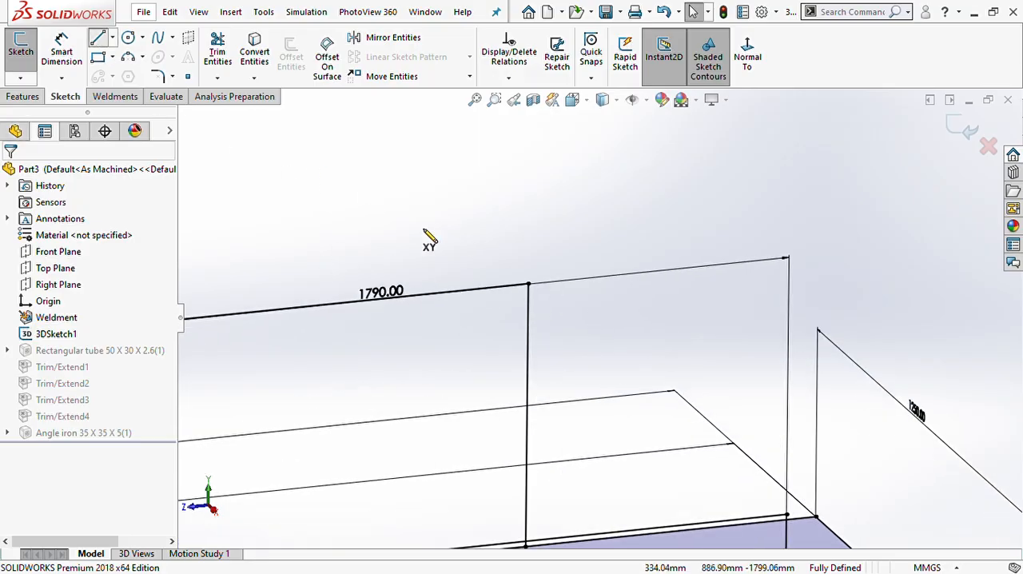
click(527, 283)
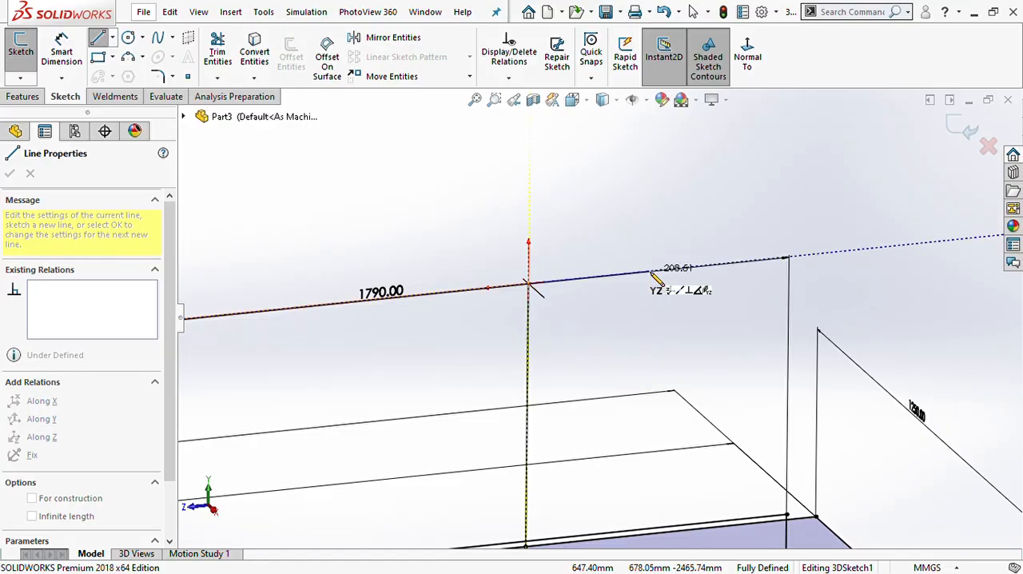
click(648, 273)
key(Escape)
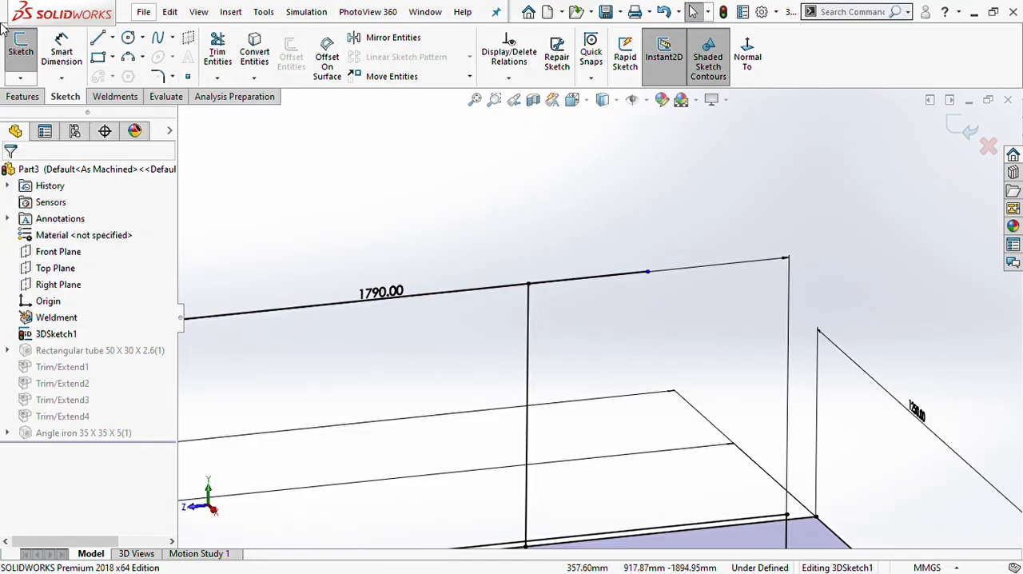
- Dimension the far rail's rearward extension line to 100 mm
click(84, 52)
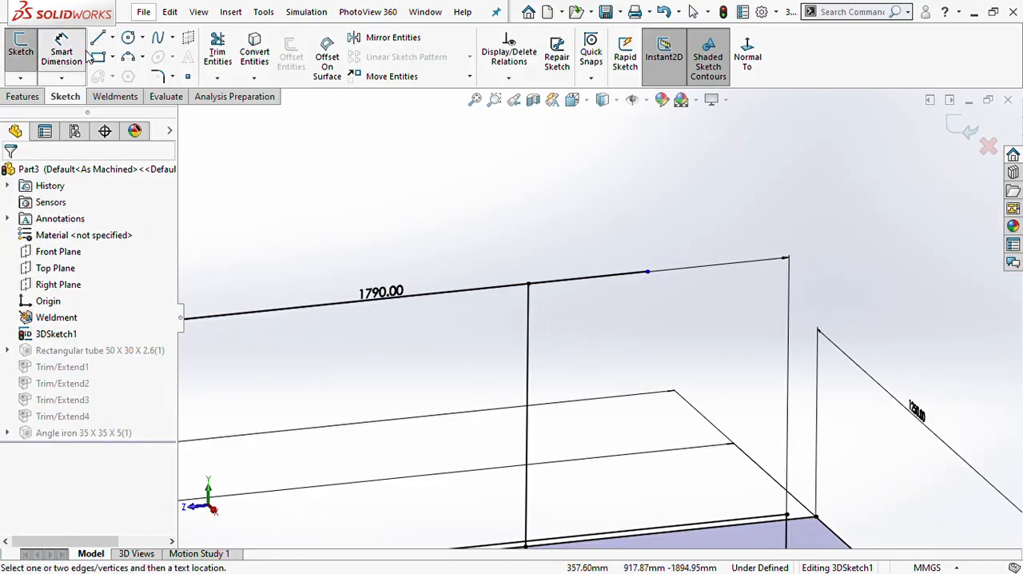
click(548, 281)
click(555, 258)
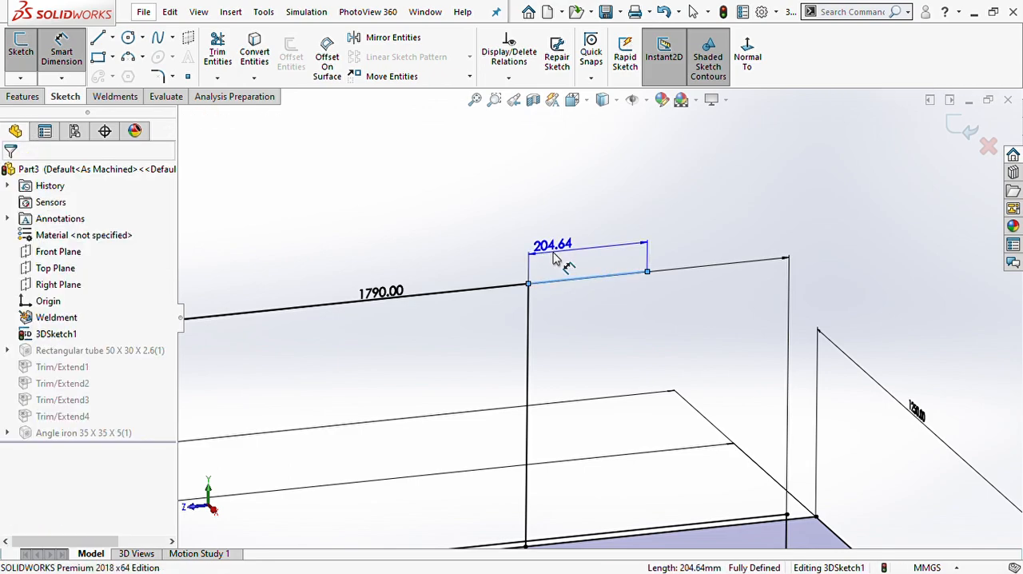
text(100)
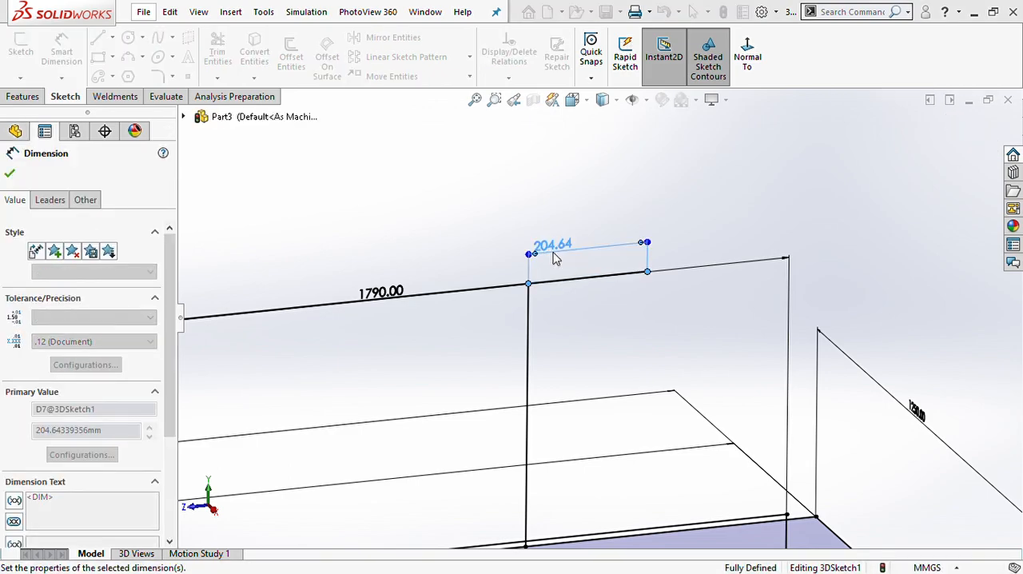
key(Return)
key(Escape)
- Draw a matching line rearward from the near side rail's upper rear corner, in line with the rail
scroll(559, 264, down, 4)
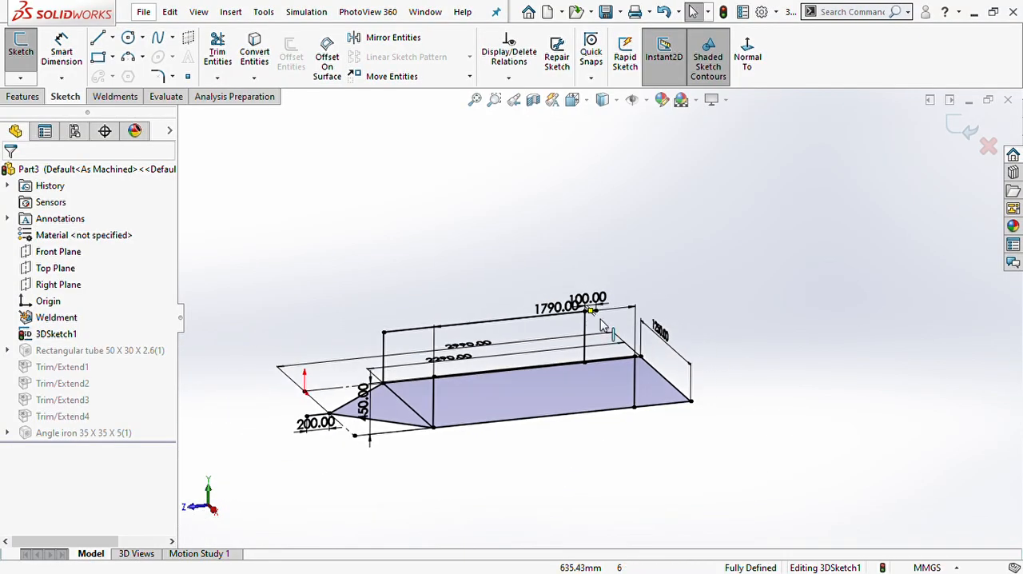
scroll(631, 352, up, 5)
scroll(657, 409, down, 2)
click(98, 38)
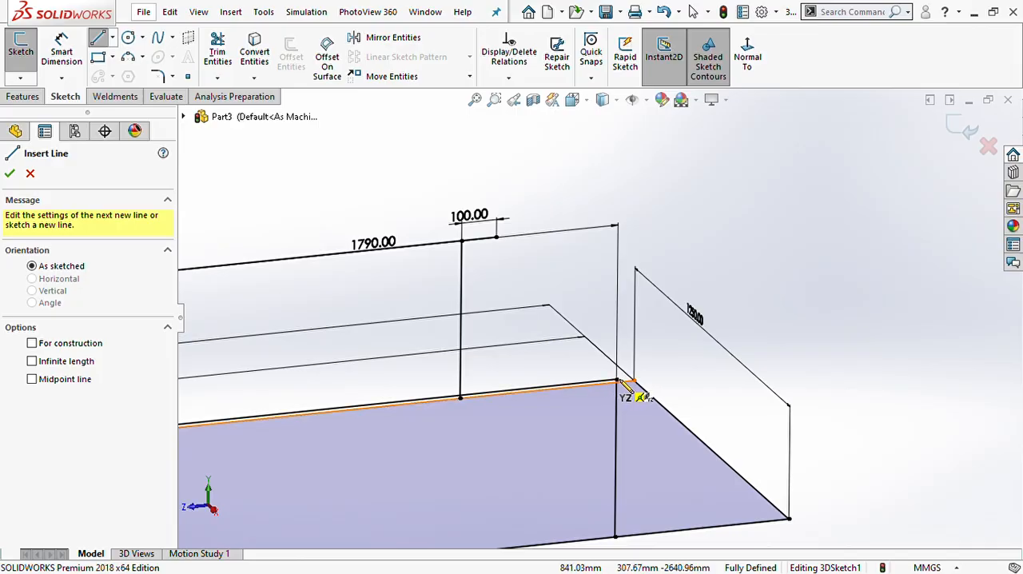
drag(617, 380, 668, 373)
key(Escape)
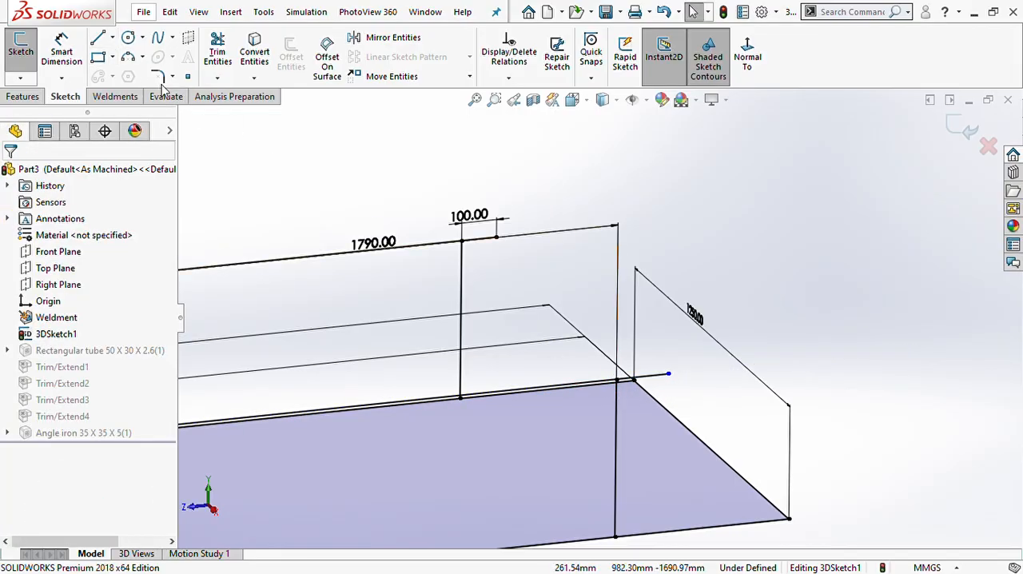
- Add an Along X relation between the free ends of the two extension lines, and finish the sketch
click(496, 237)
ctrl+click(668, 373)
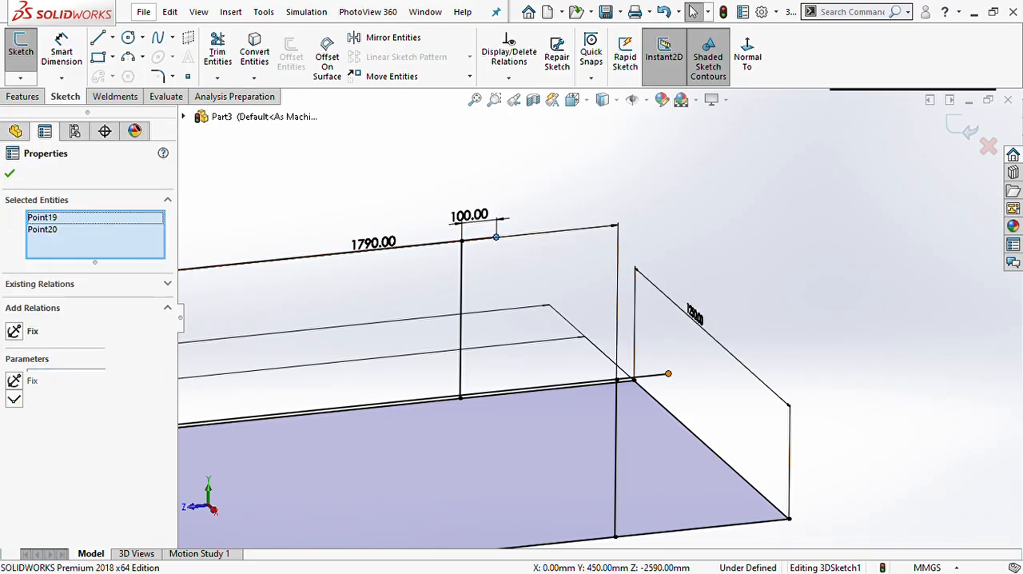
click(16, 334)
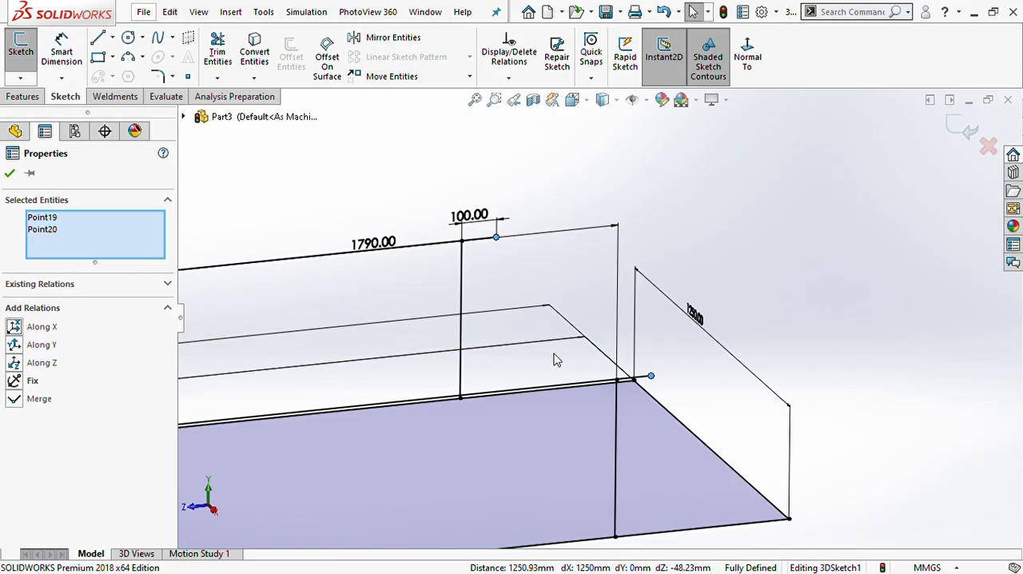
click(699, 362)
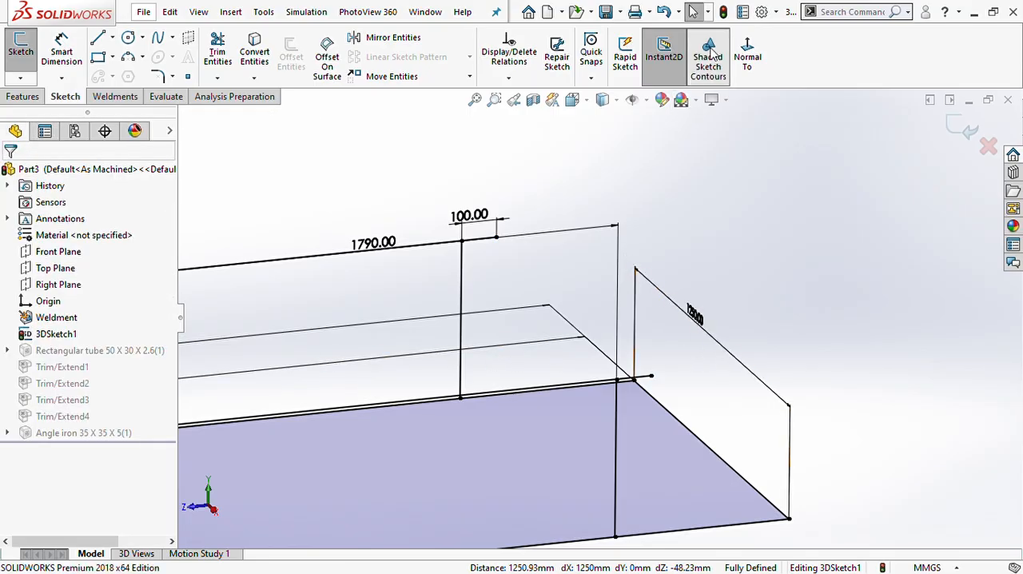
click(723, 11)
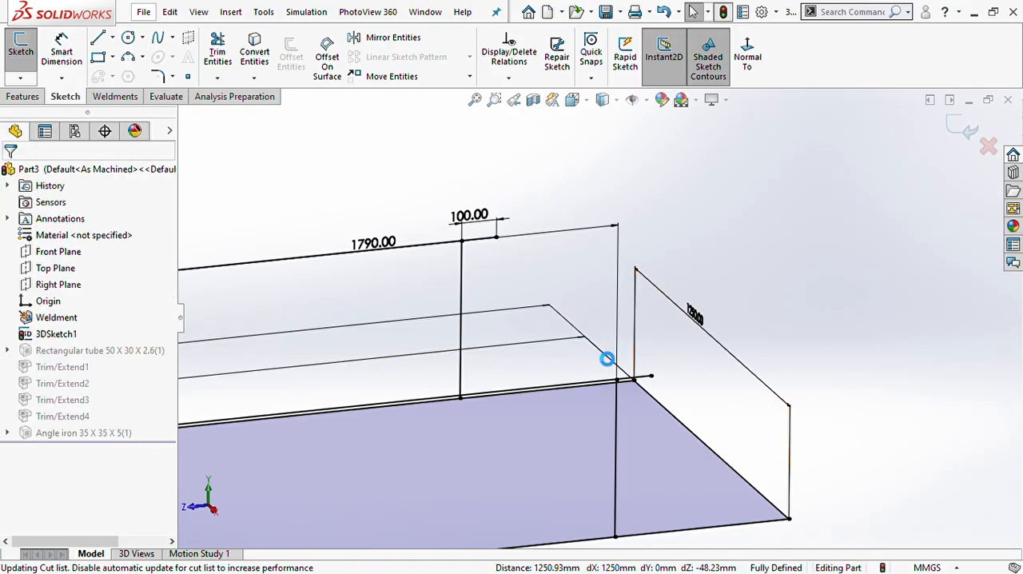
- Edit the rectangular tube 50 x 30 x 2.6 member and add the far rail's extension line as a new group
scroll(595, 347, up, 6)
scroll(565, 346, down, 5)
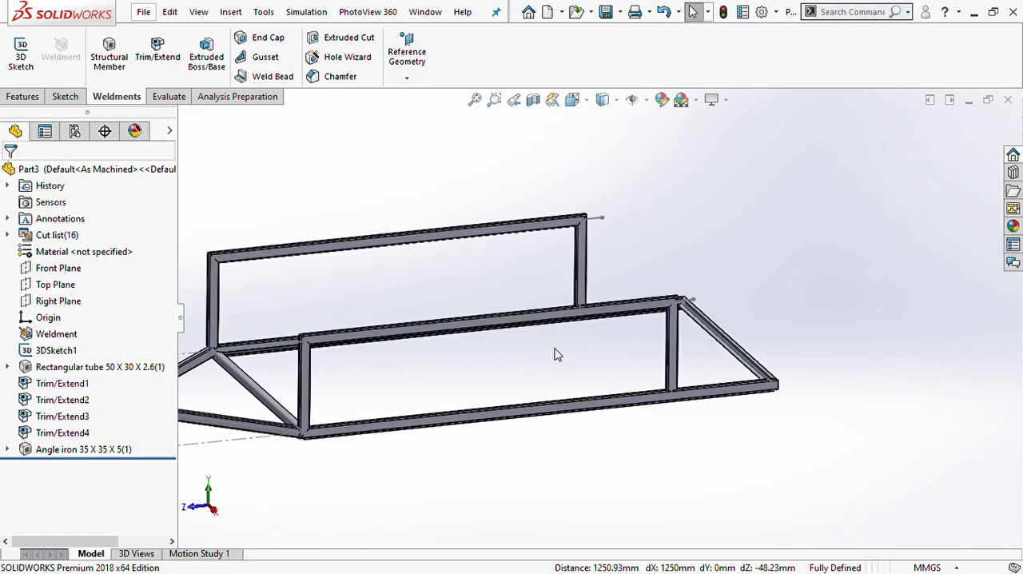
click(121, 368)
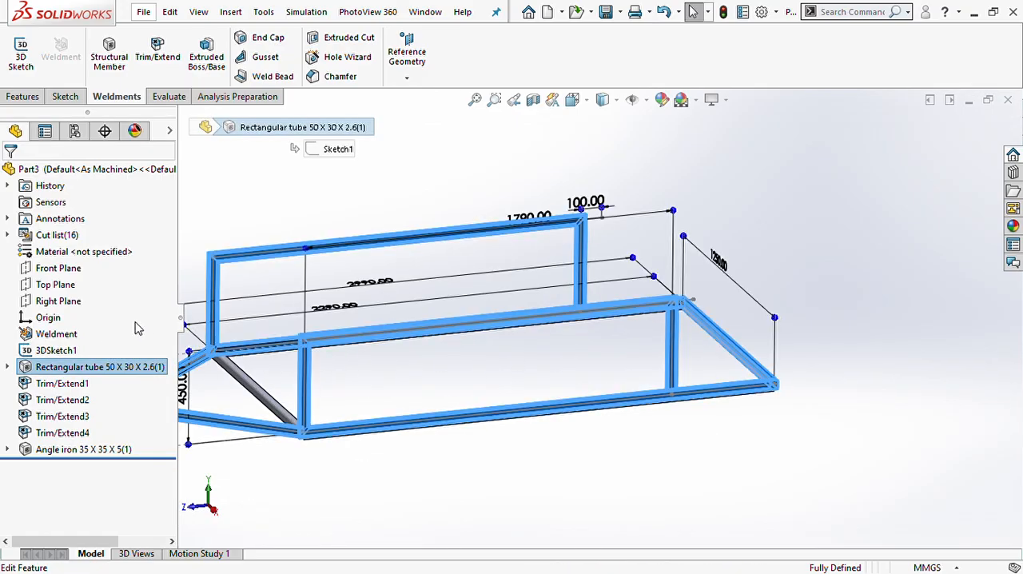
click(137, 324)
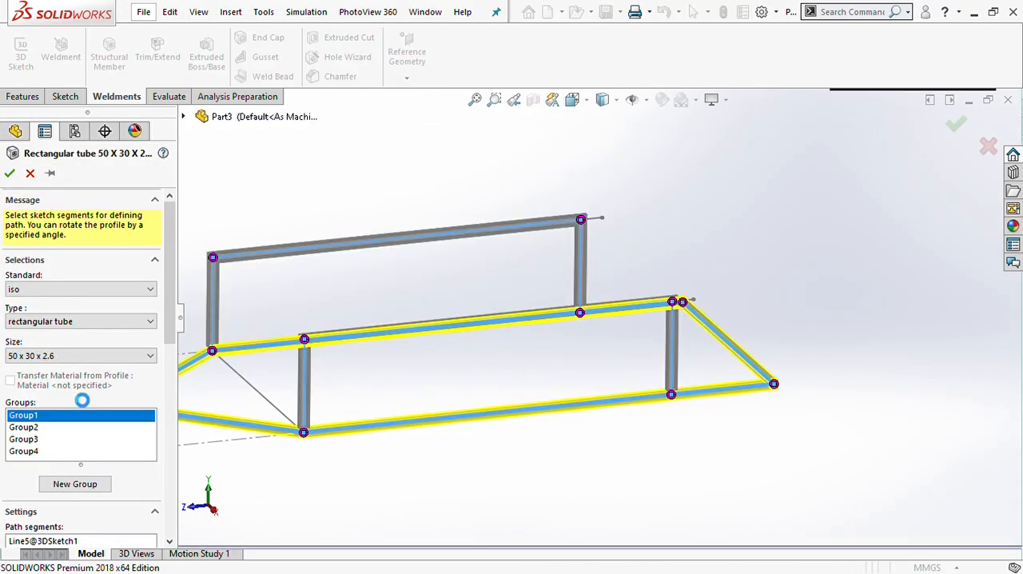
click(76, 484)
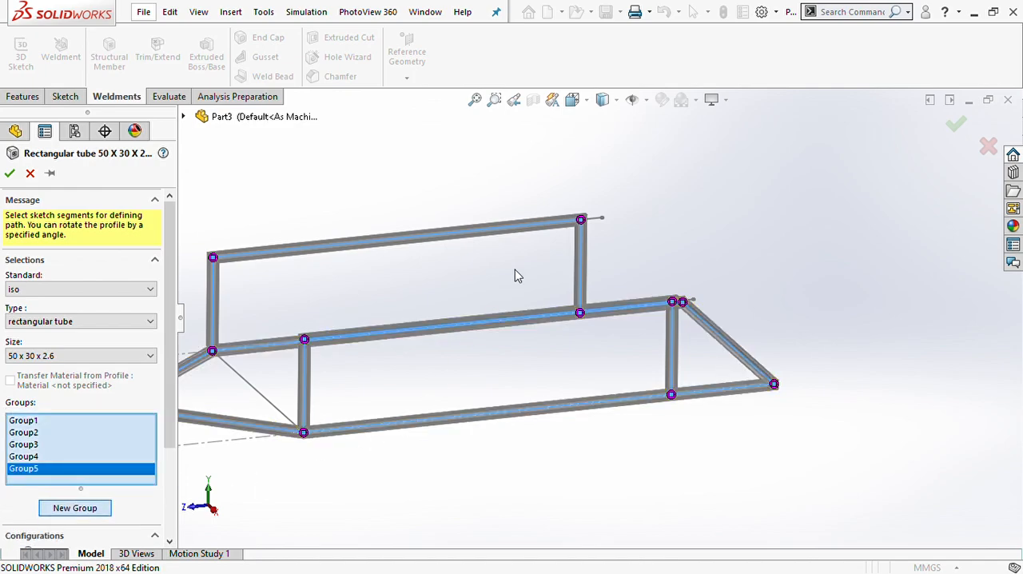
click(591, 217)
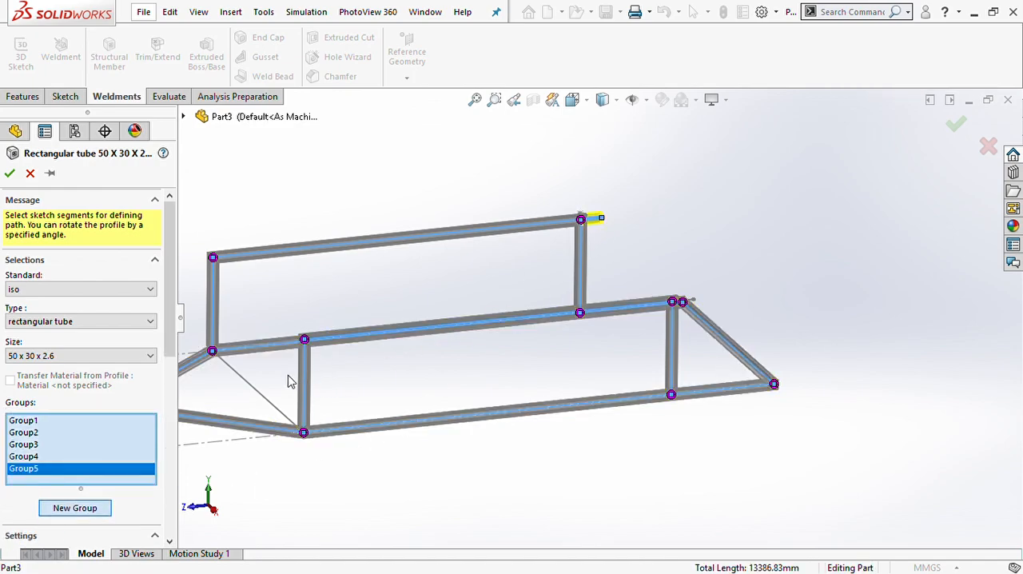
- Add the near rail's extension line as another new group, and accept the rectangular tube member's changes
click(90, 512)
scroll(691, 302, down, 3)
click(647, 317)
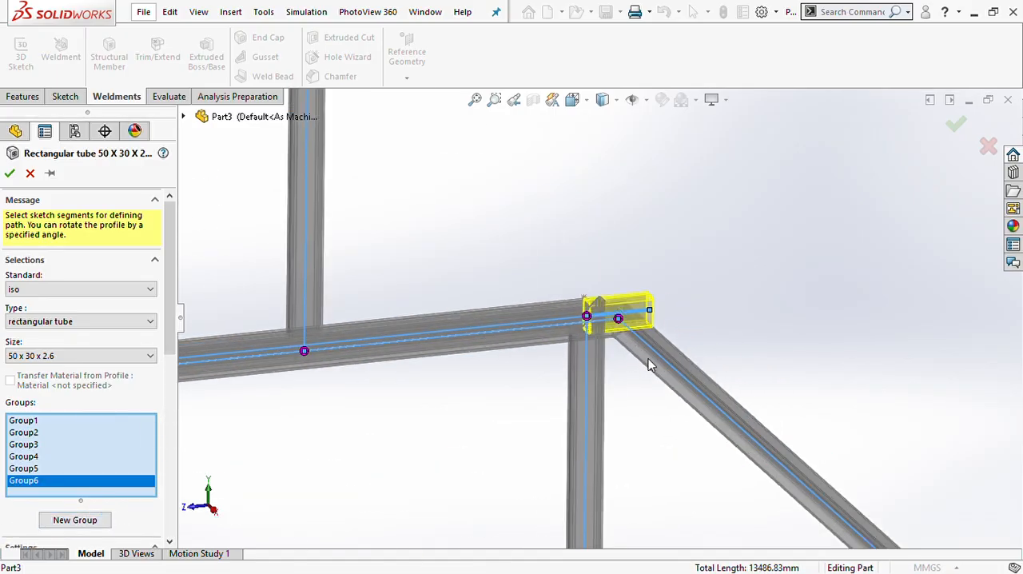
scroll(648, 361, up, 4)
scroll(667, 369, down, 1)
scroll(667, 369, down, 5)
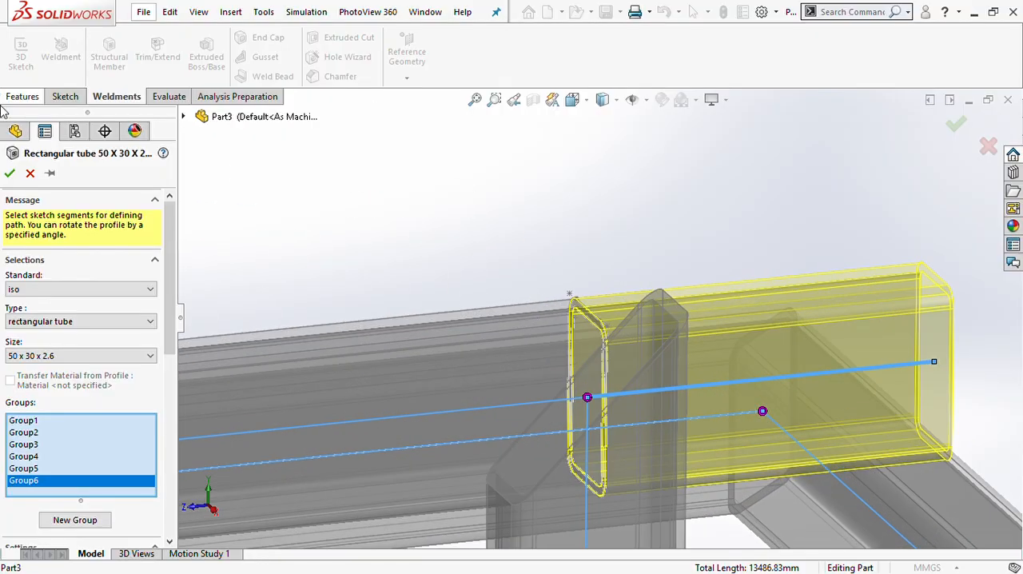
click(9, 173)
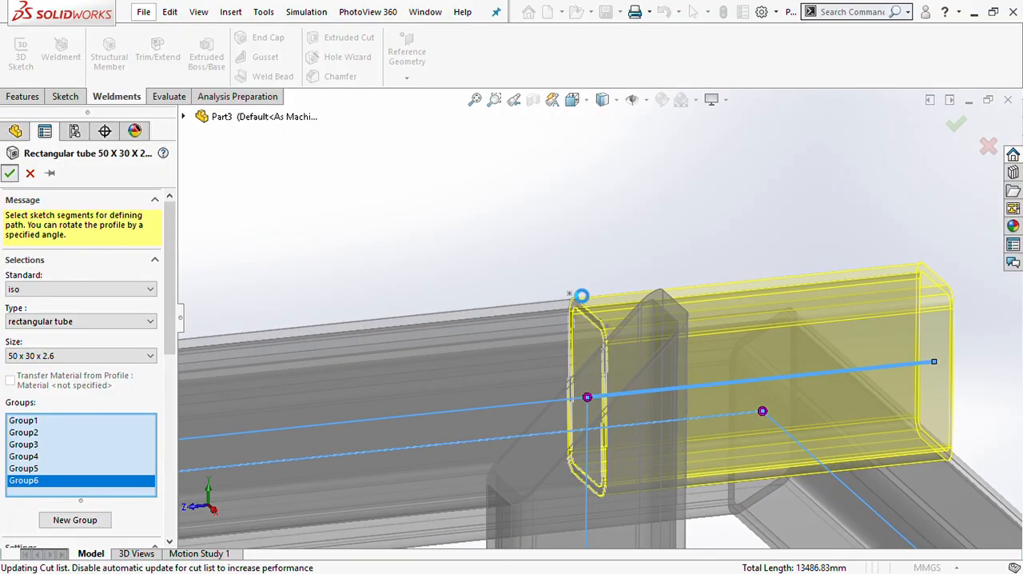
- Examine the tube extensions at the rear ends of both upper rails from several viewpoints
scroll(676, 368, up, 10)
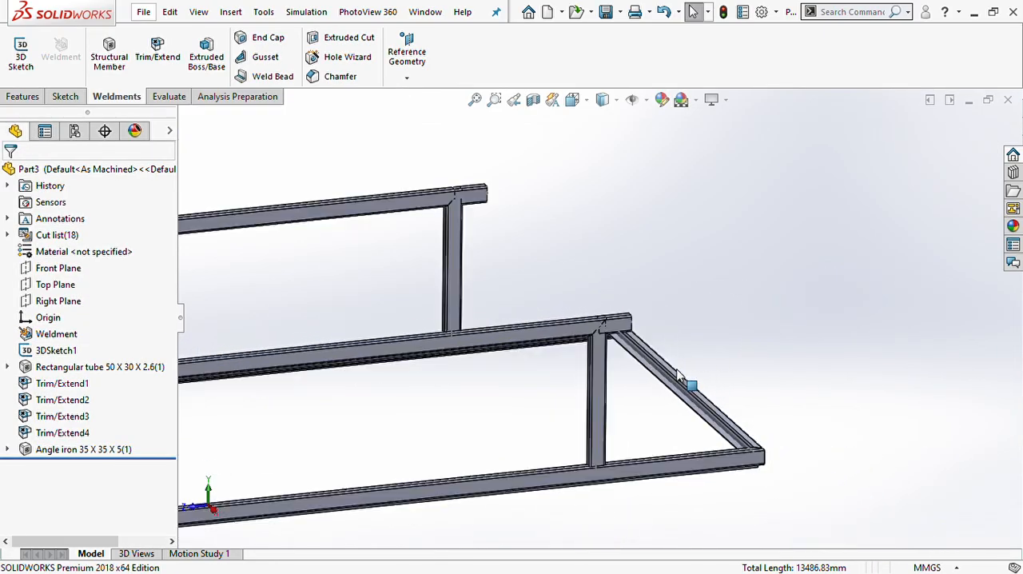
middle_drag(557, 305, 518, 306)
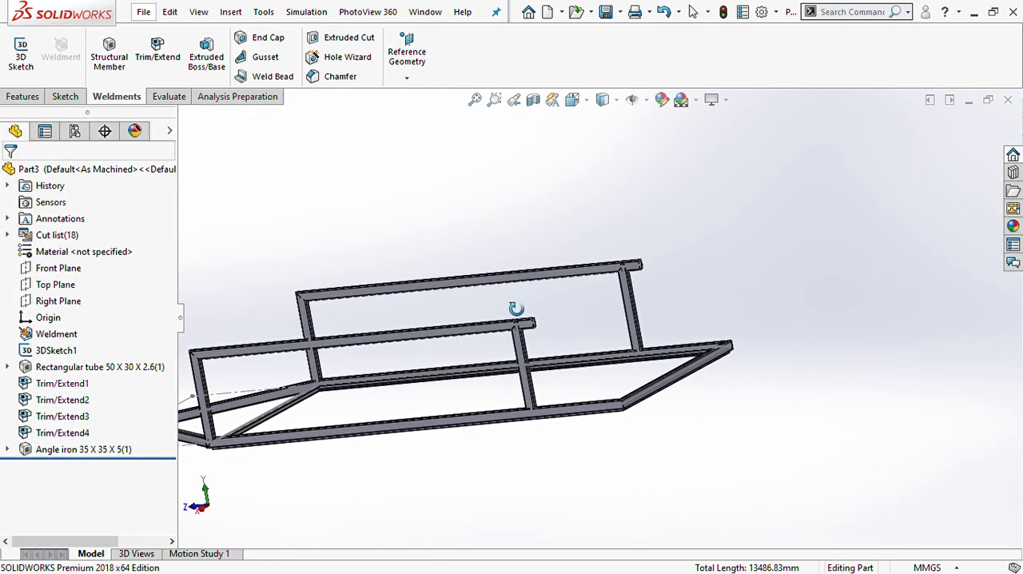
scroll(544, 321, down, 9)
scroll(593, 347, up, 5)
scroll(593, 352, up, 5)
middle_drag(619, 335, 555, 361)
scroll(559, 336, down, 5)
scroll(657, 332, down, 9)
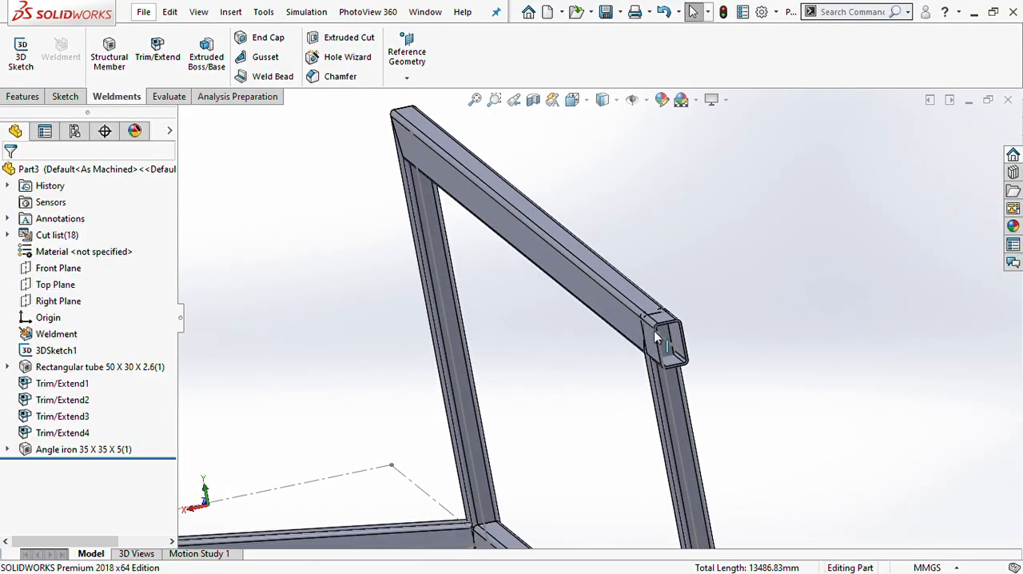
middle_drag(656, 332, 645, 346)
scroll(645, 347, up, 6)
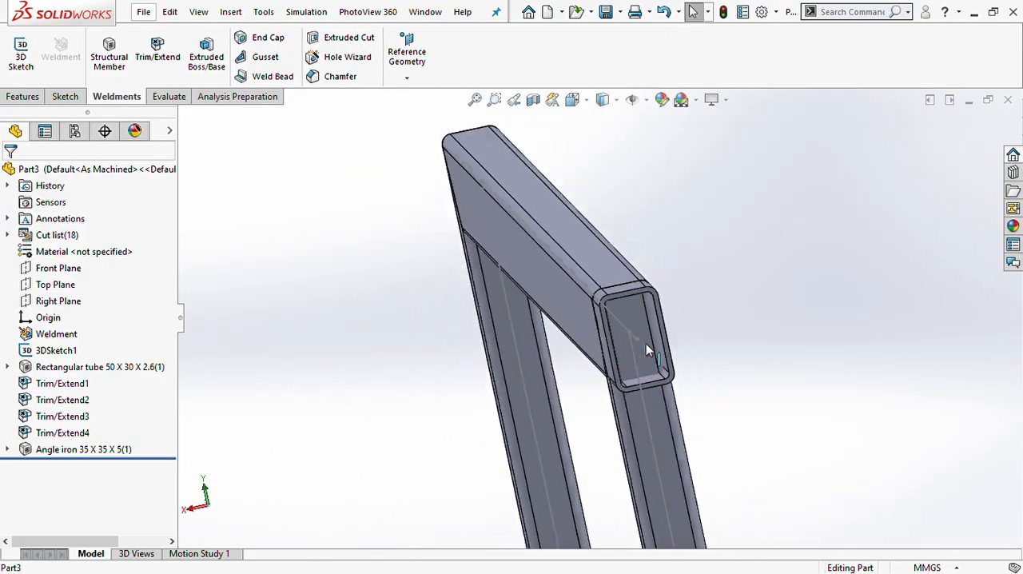
- Start an end cap with a 0.1 thickness ratio offset on the open end faces of both upper rail extensions
click(268, 38)
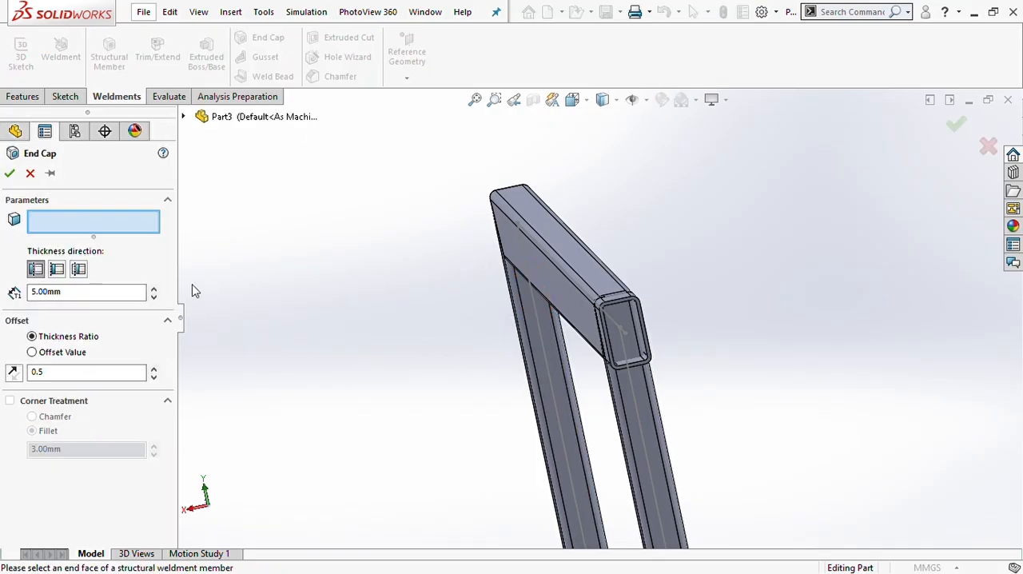
double_click(84, 378)
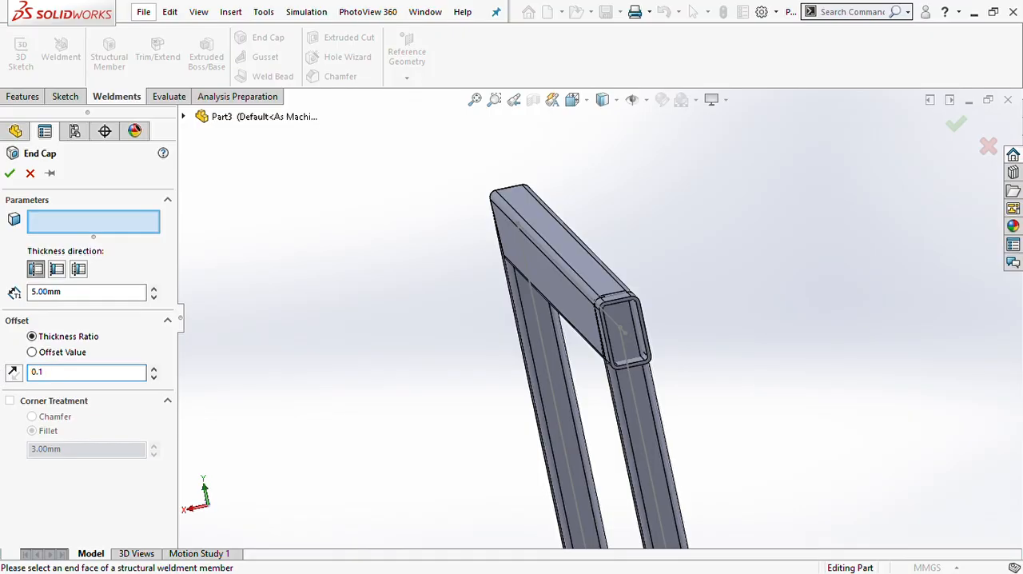
text(0.1)
scroll(639, 320, down, 4)
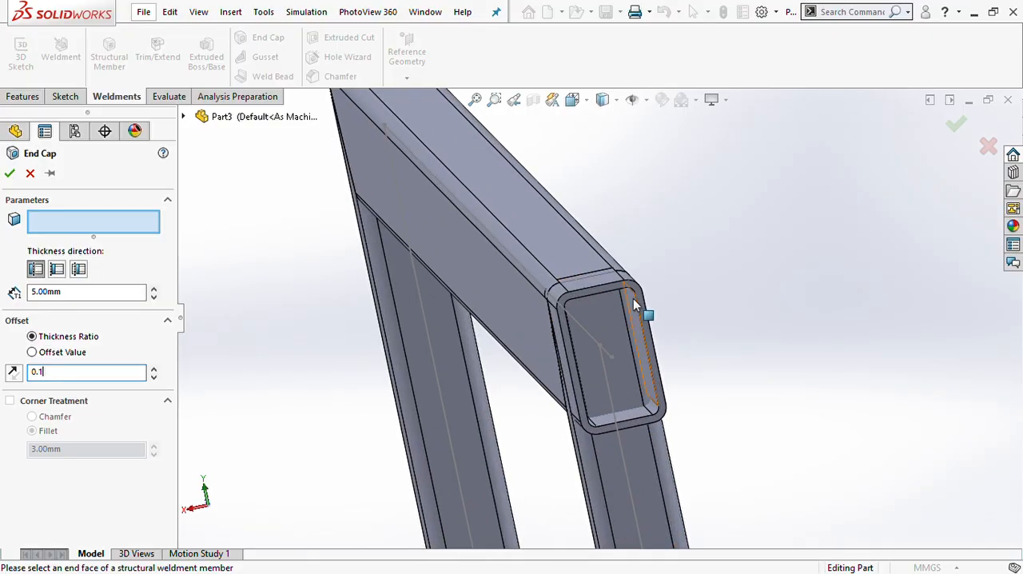
click(616, 371)
scroll(617, 371, up, 5)
scroll(523, 382, up, 3)
scroll(375, 352, down, 4)
scroll(603, 372, down, 5)
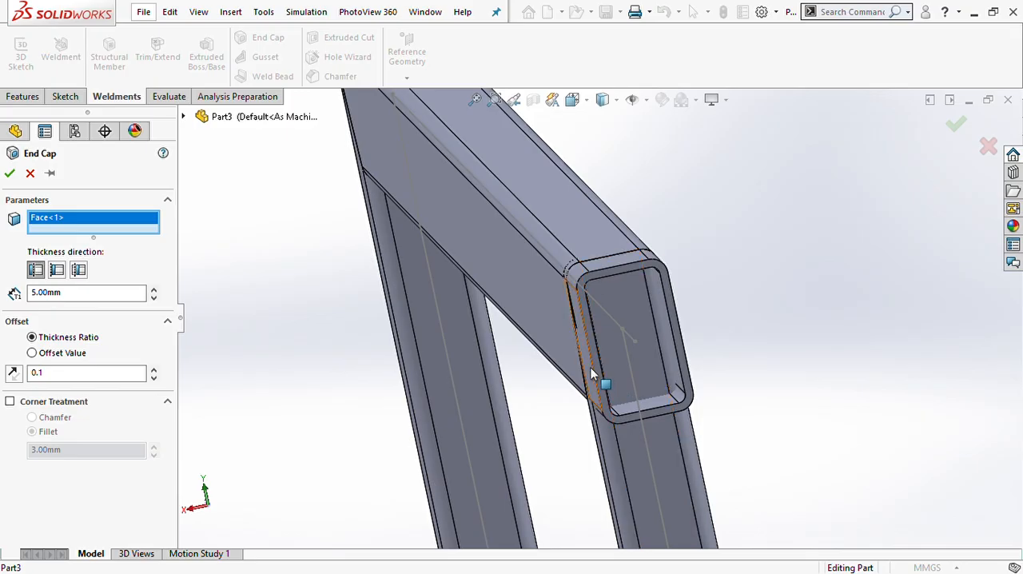
click(601, 374)
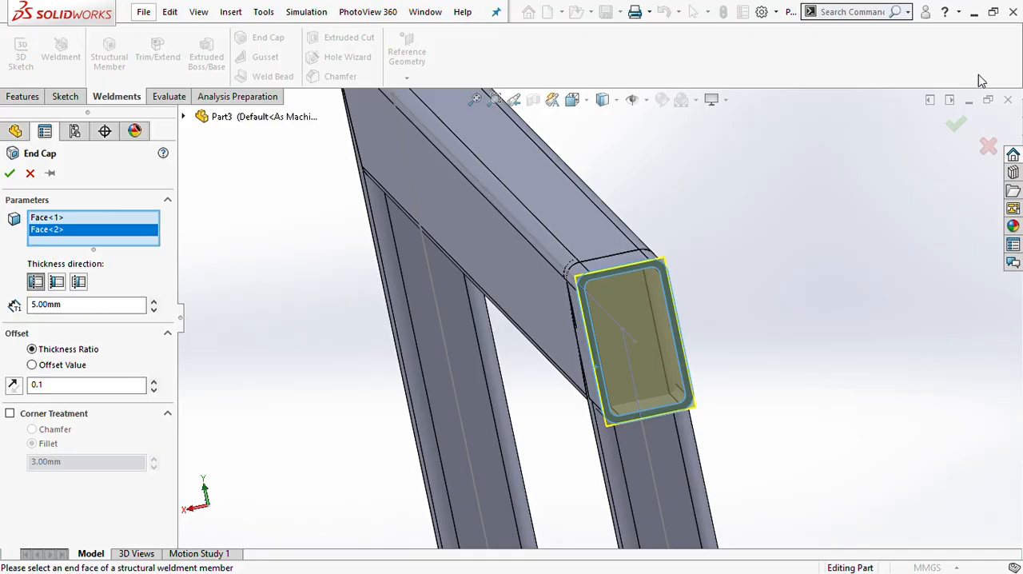
- Enable fillet corner treatment for the end caps and inspect how the cap outline fits the tube's rounded corner
scroll(771, 238, up, 4)
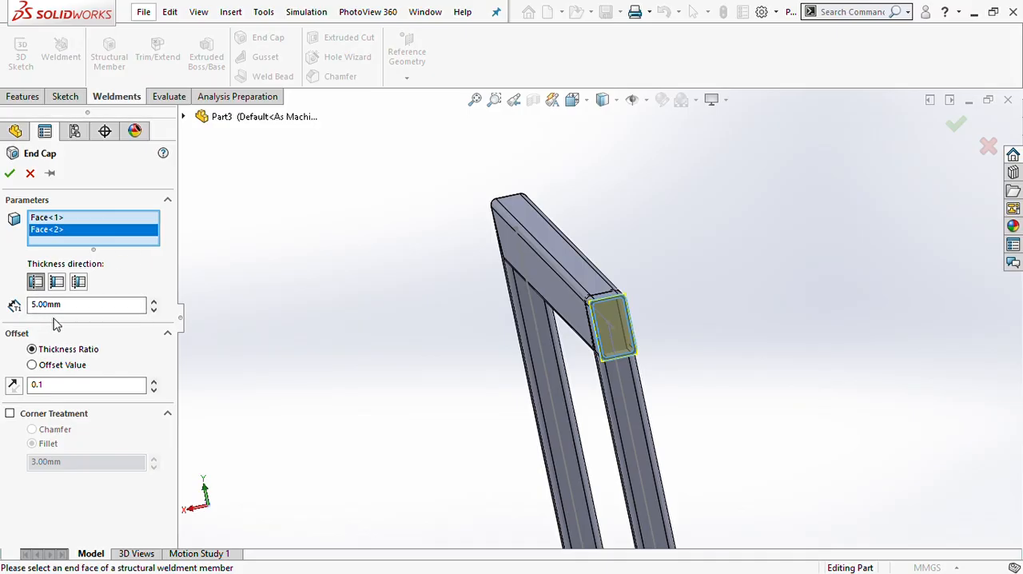
click(10, 414)
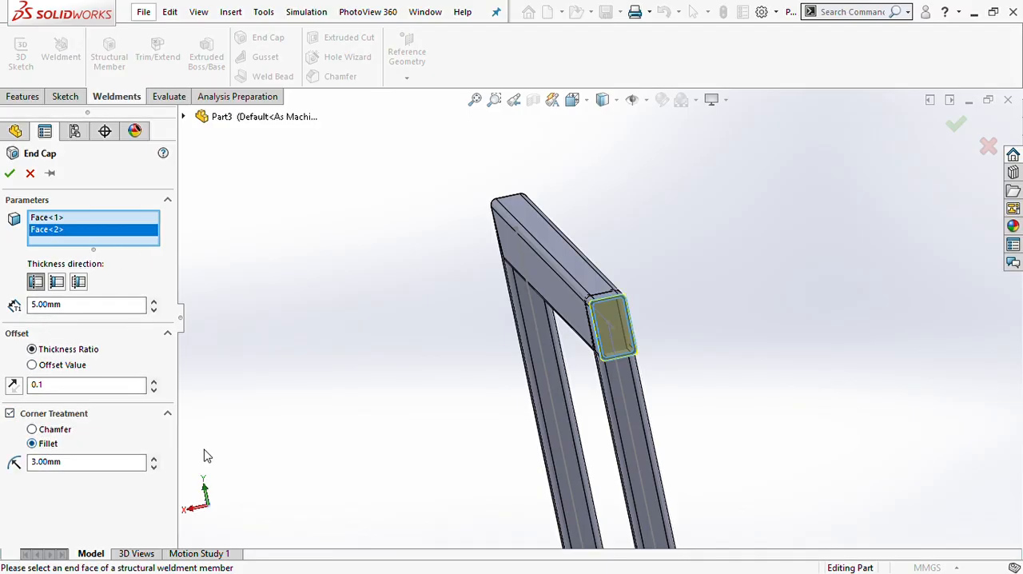
scroll(524, 412, up, 3)
scroll(743, 235, up, 3)
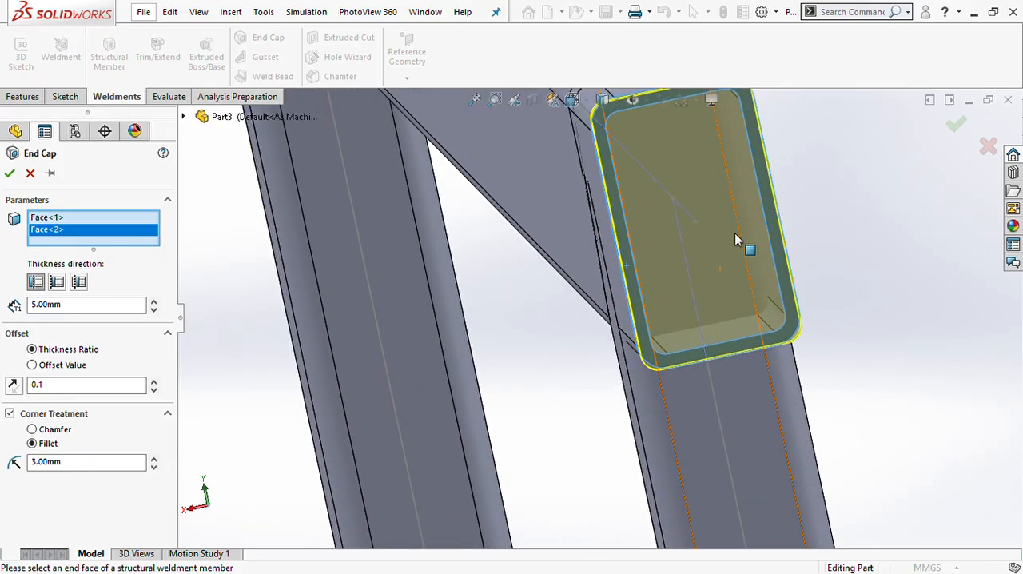
middle_drag(742, 234, 584, 153)
scroll(584, 153, up, 5)
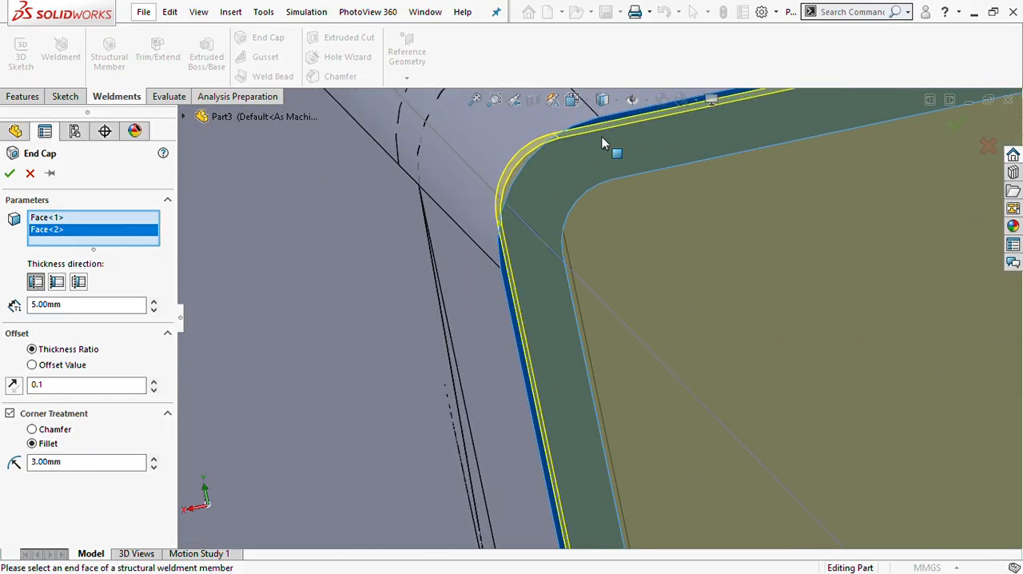
- Try a 4 mm corner fillet on the end caps and compare it with a chamfer of the same size
drag(86, 464, 14, 461)
text(4)
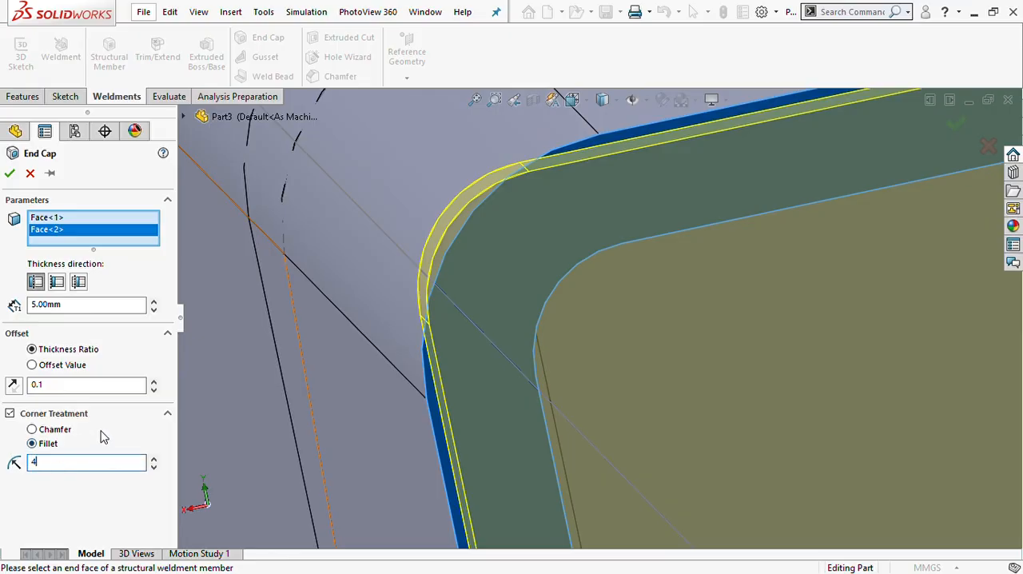
click(126, 432)
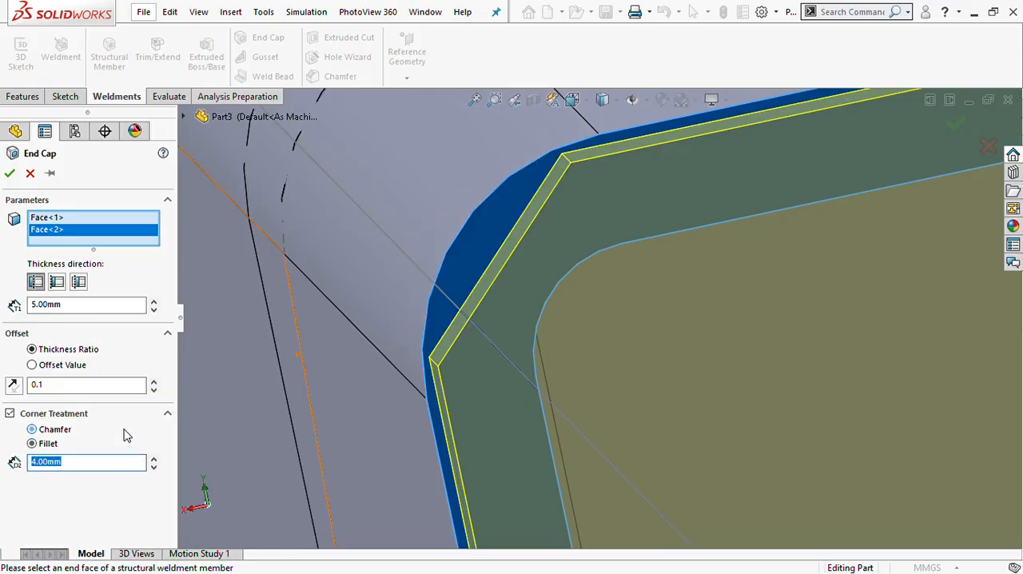
click(44, 444)
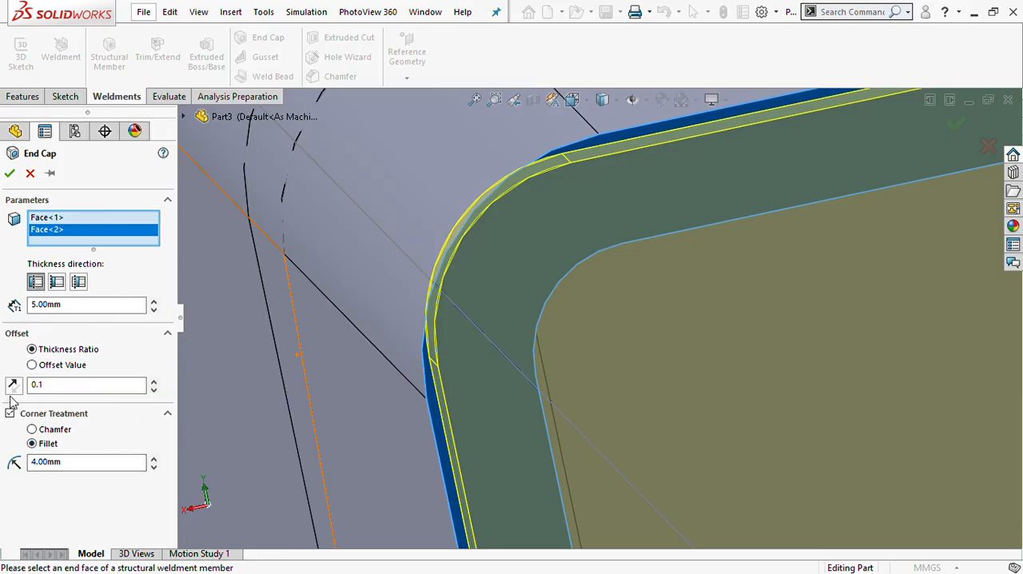
- Set the end caps' corner fillet radius to 5 mm and accept the end cap feature
drag(70, 463, 3, 470)
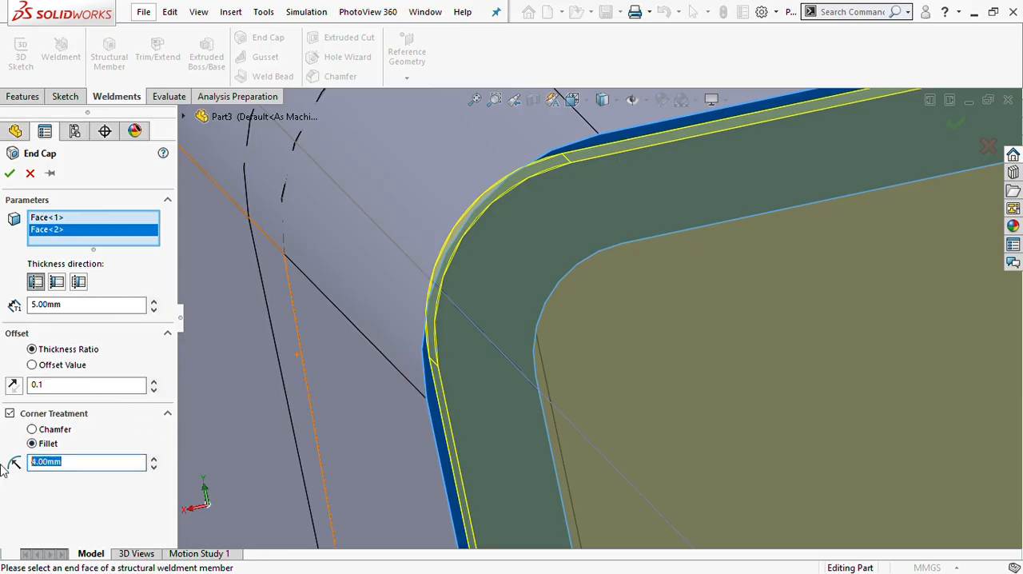
text(5)
key(Return)
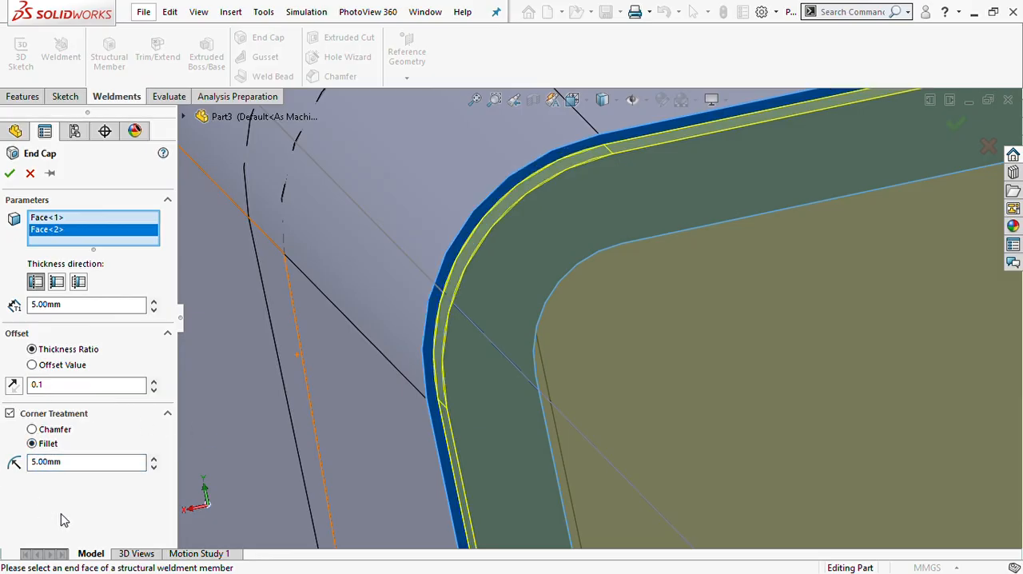
click(10, 172)
- Examine the capped rail ends and the whole frame in isometric view and from a lower angle
scroll(557, 388, up, 10)
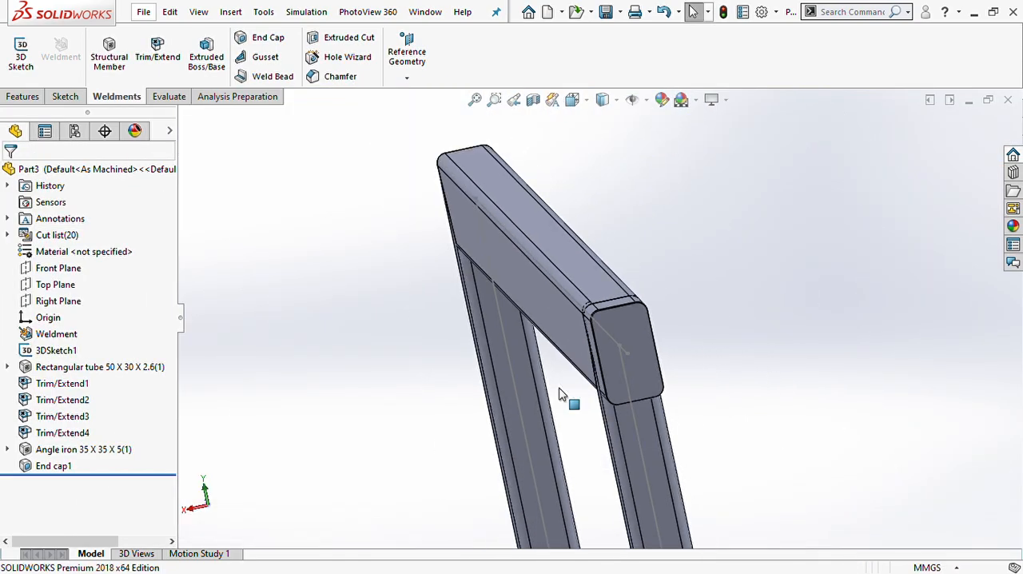
scroll(612, 331, up, 6)
scroll(660, 314, up, 5)
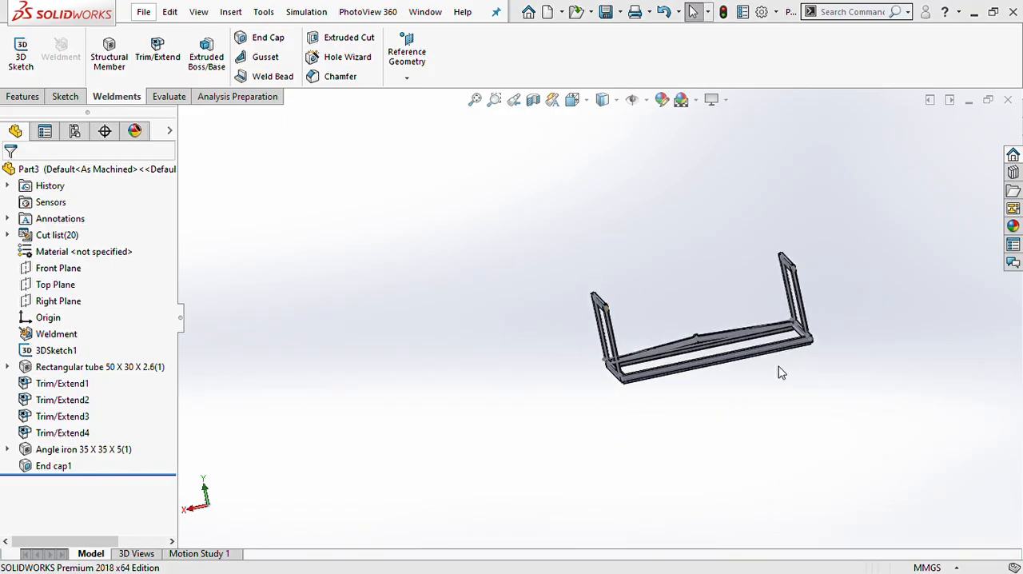
key(ctrl+7)
scroll(754, 240, down, 8)
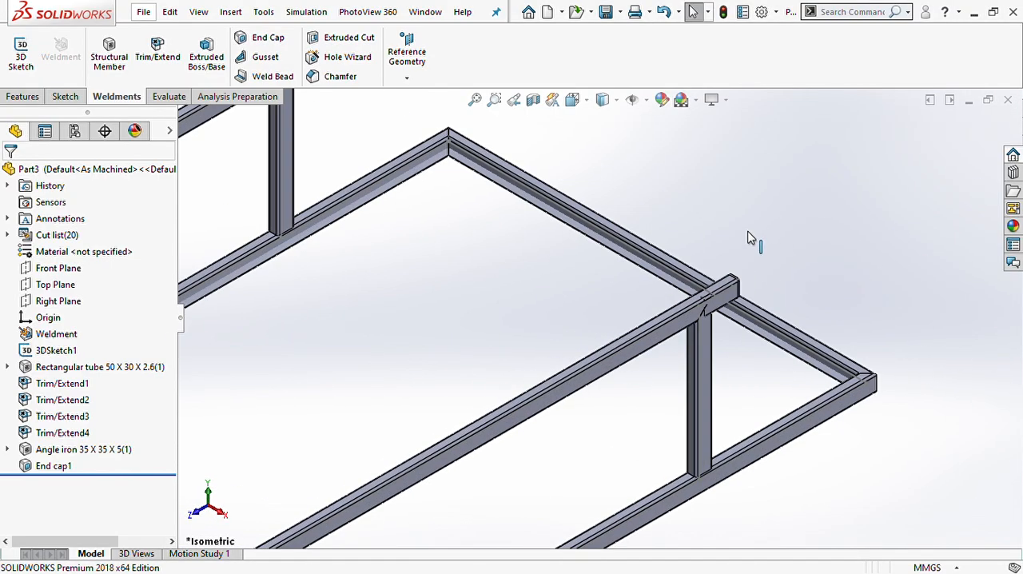
scroll(708, 319, up, 10)
scroll(543, 344, down, 2)
scroll(510, 334, down, 2)
middle_drag(515, 342, 514, 304)
scroll(523, 346, up, 3)
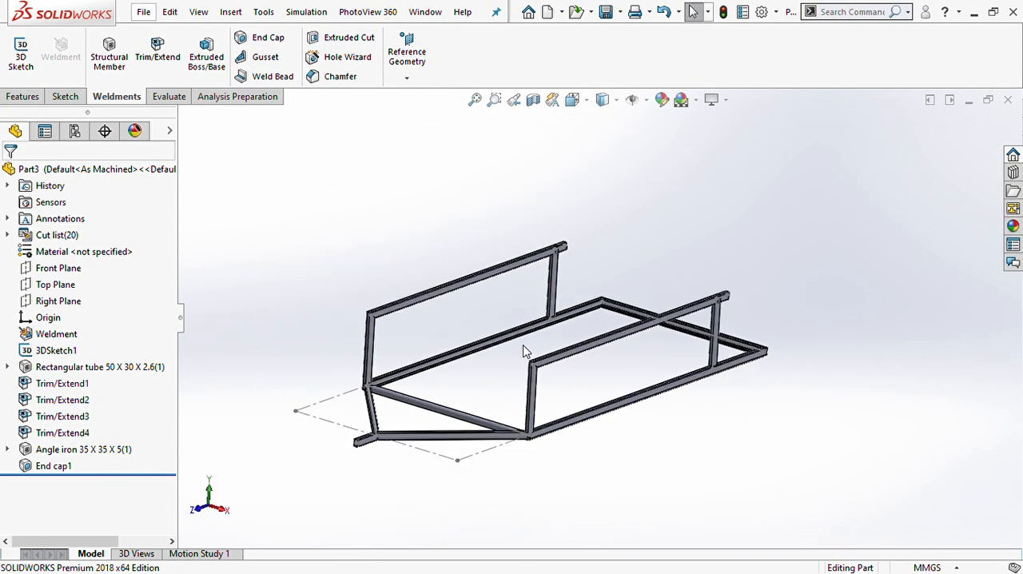
scroll(523, 345, down, 3)
scroll(524, 350, up, 5)
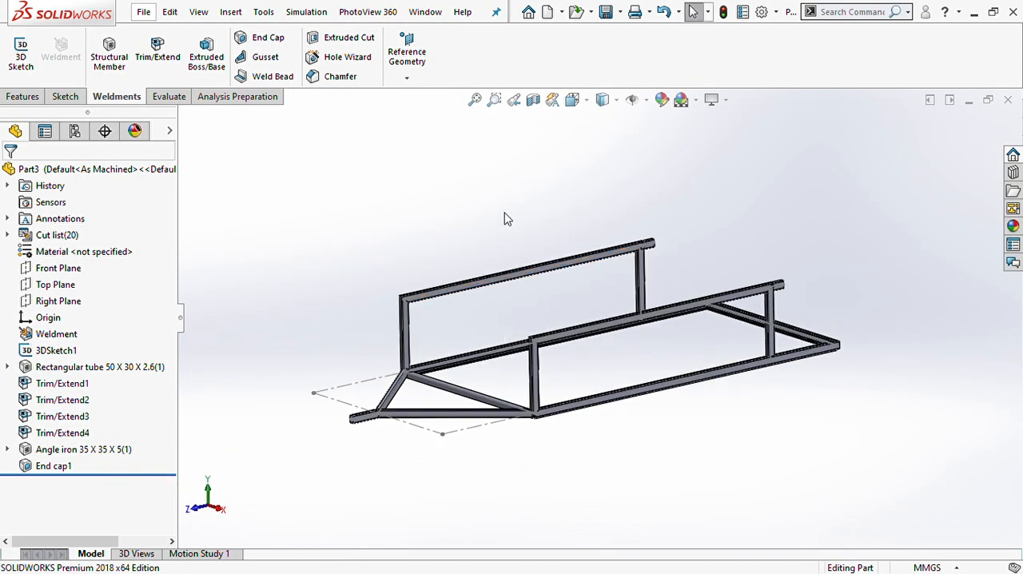
scroll(703, 261, down, 2)
scroll(608, 286, down, 2)
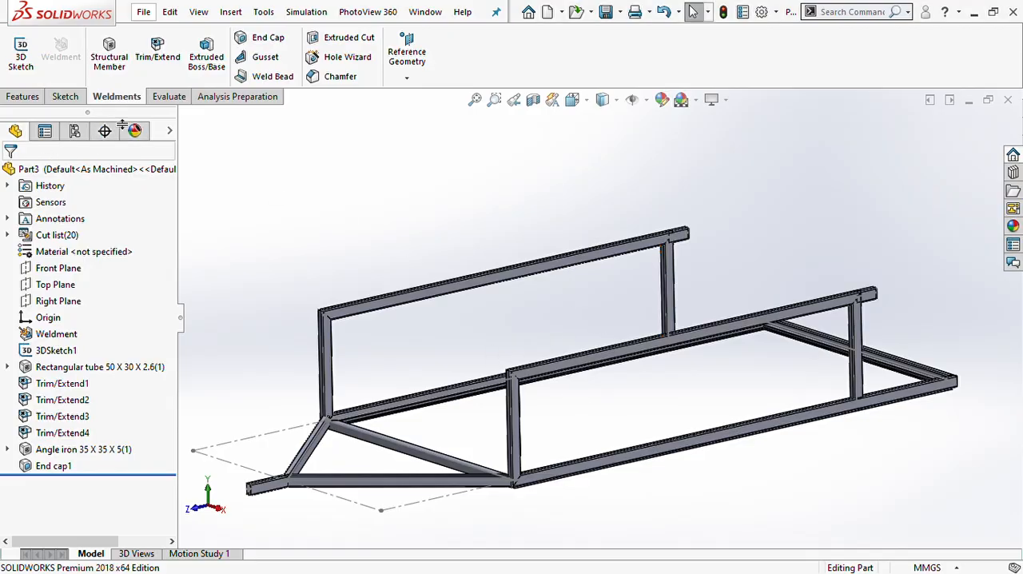
- Start a new 3D sketch and hide the rectangular tube and angle iron members so only the frame's layout lines show
click(21, 54)
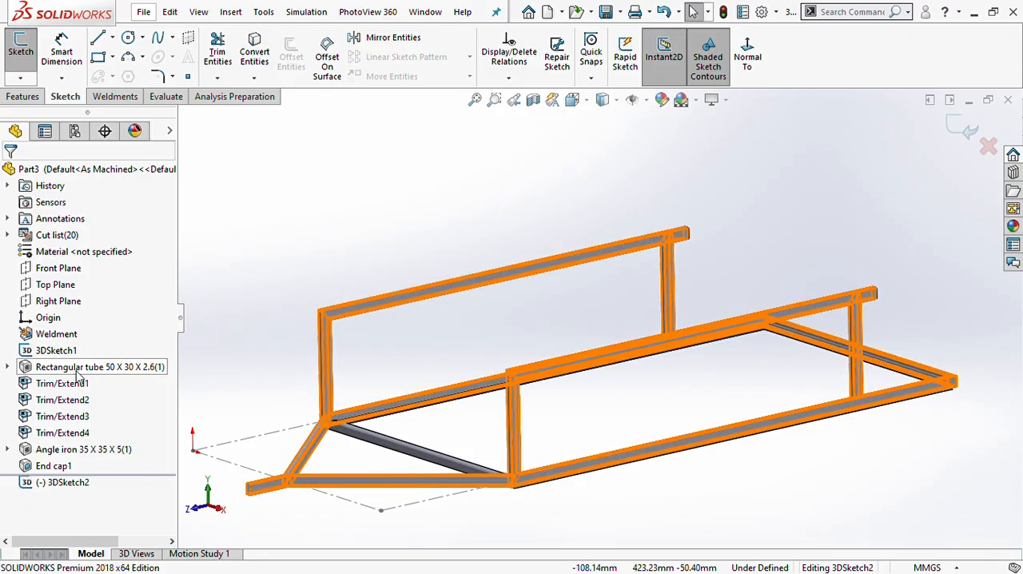
click(78, 370)
click(94, 353)
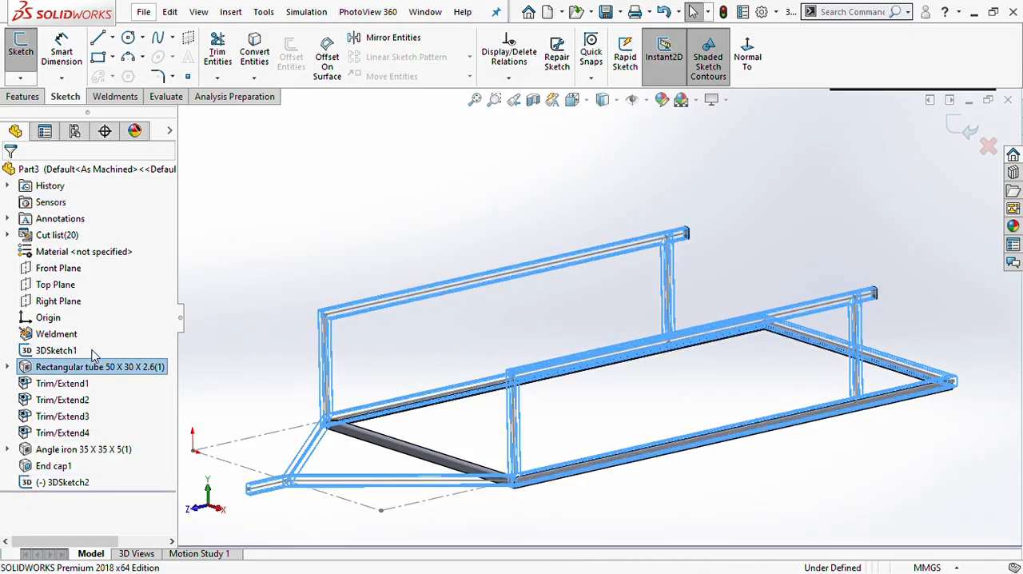
click(79, 449)
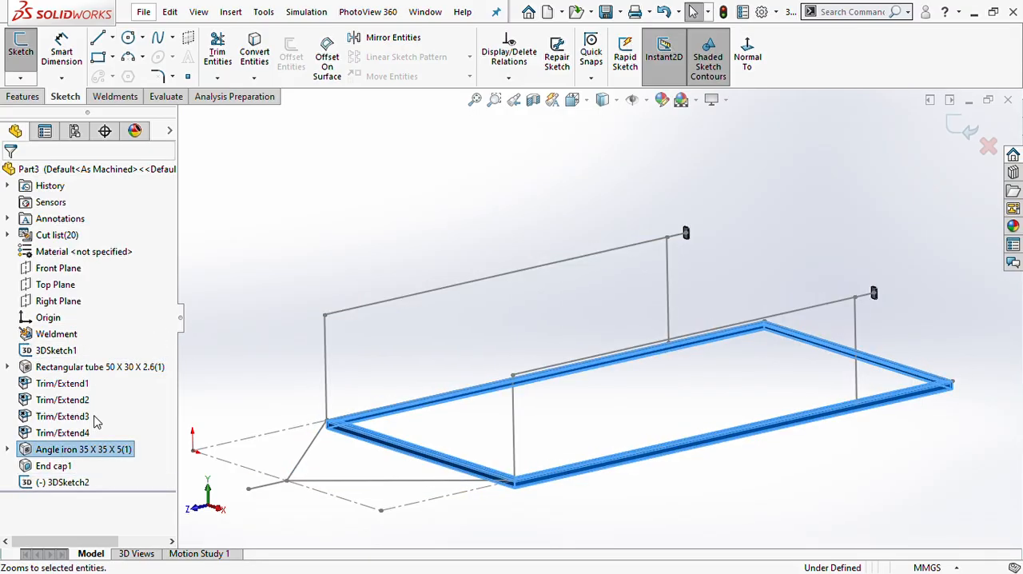
click(76, 432)
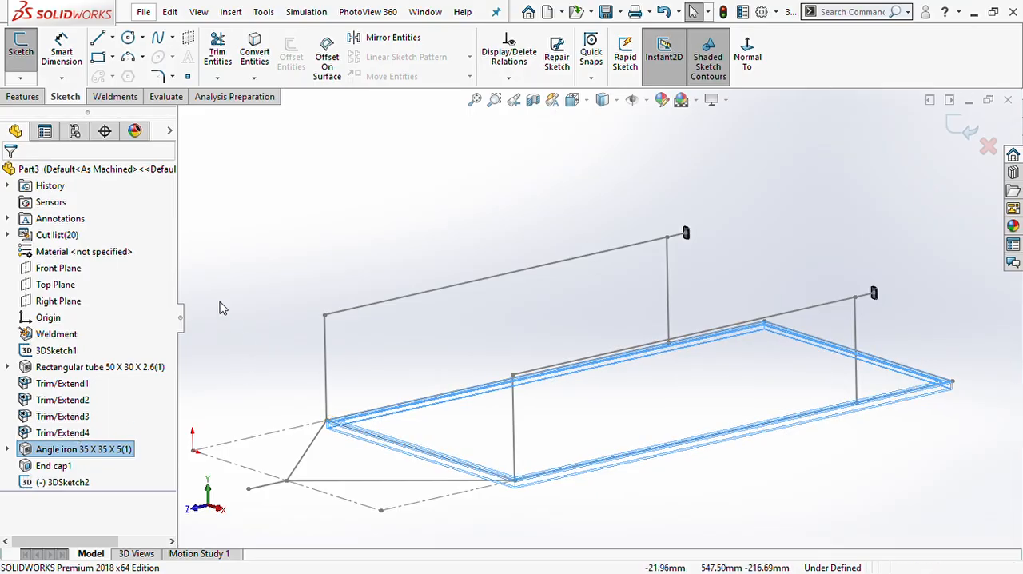
click(187, 277)
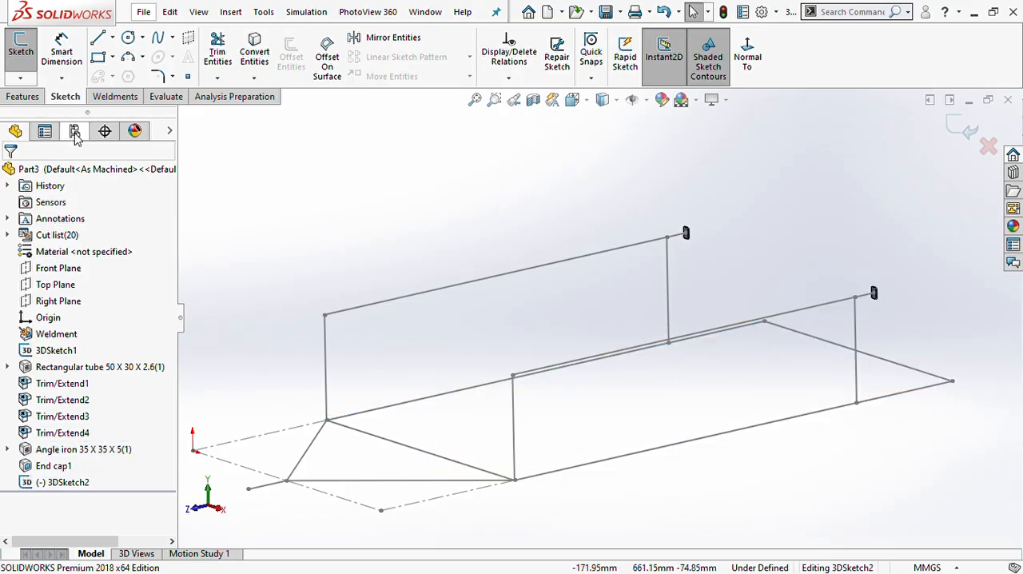
- Sketch two vertical lines, about 273 mm and 287 mm tall, rising from the lower side rail between its two existing posts
click(97, 37)
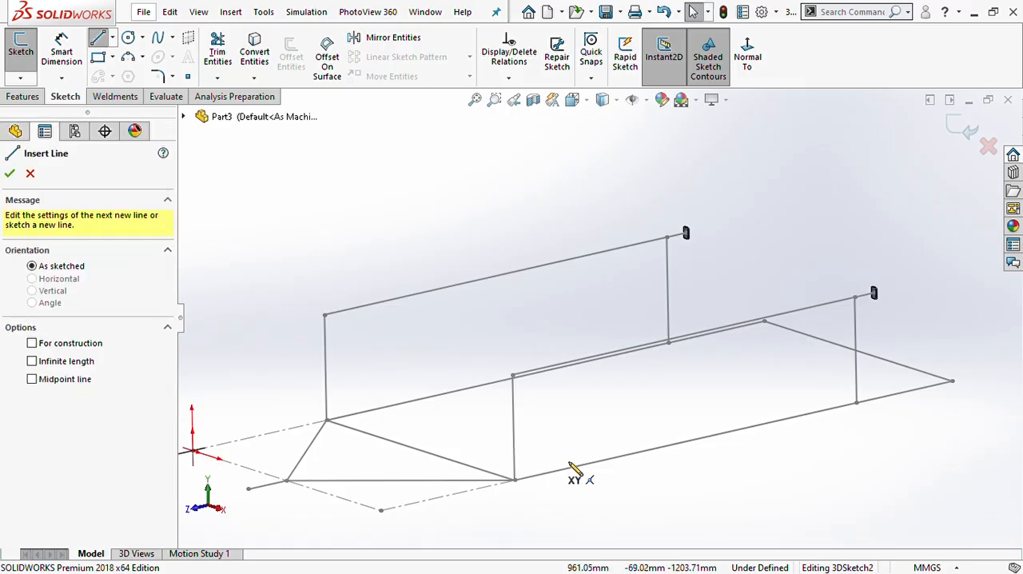
click(597, 463)
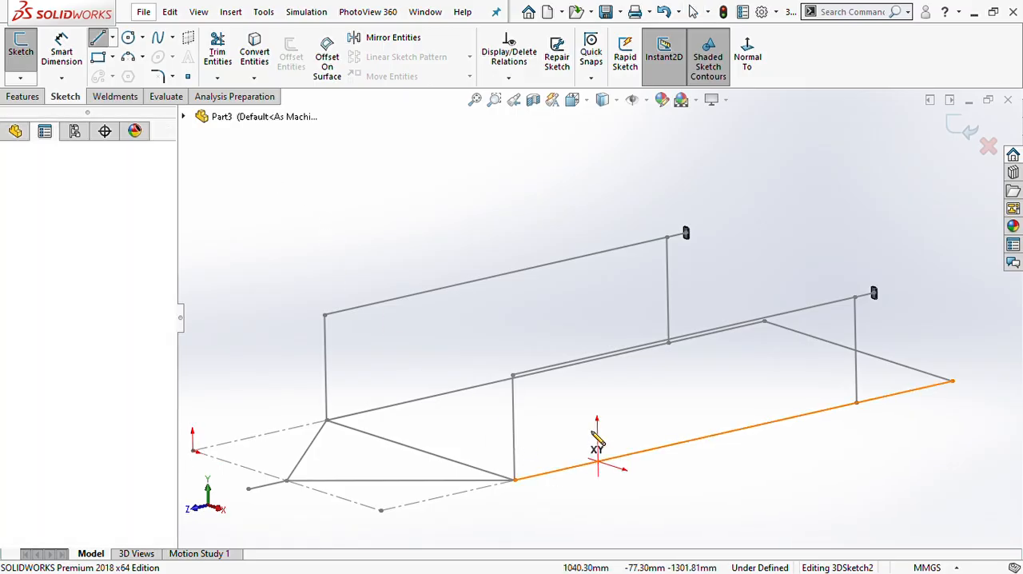
click(596, 397)
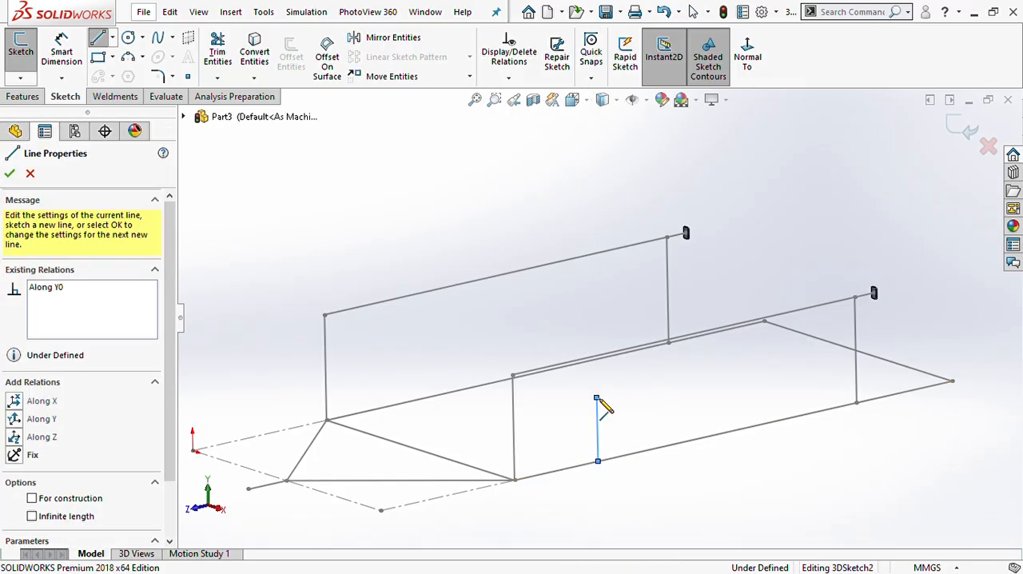
key(Escape)
key(Escape)
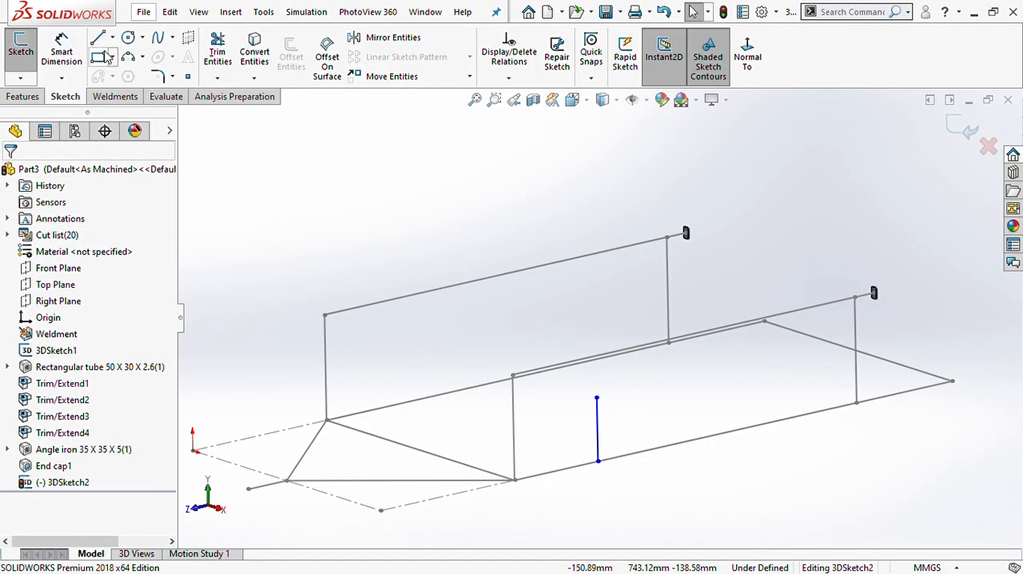
click(98, 40)
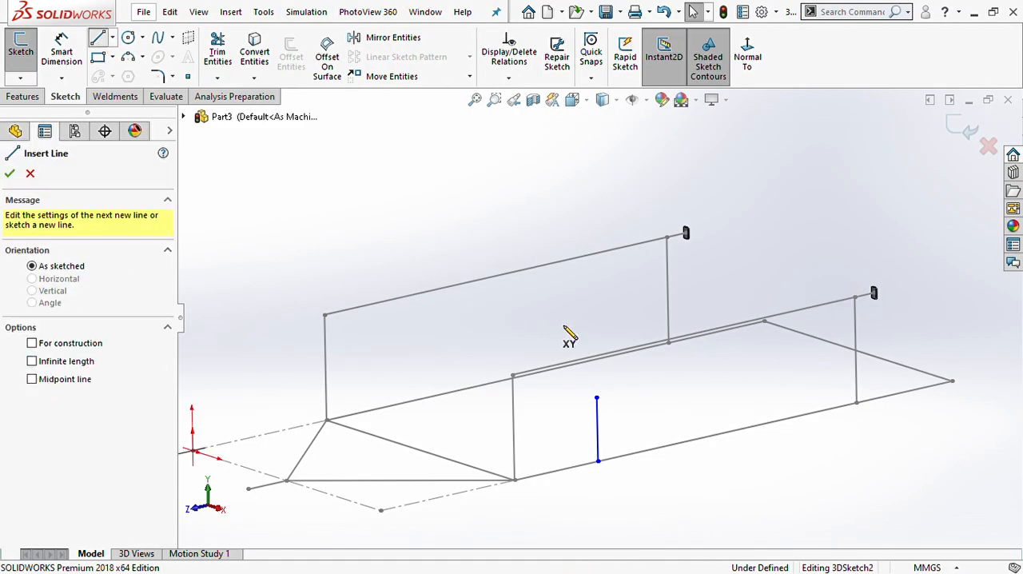
click(711, 437)
click(710, 369)
key(Escape)
key(Escape)
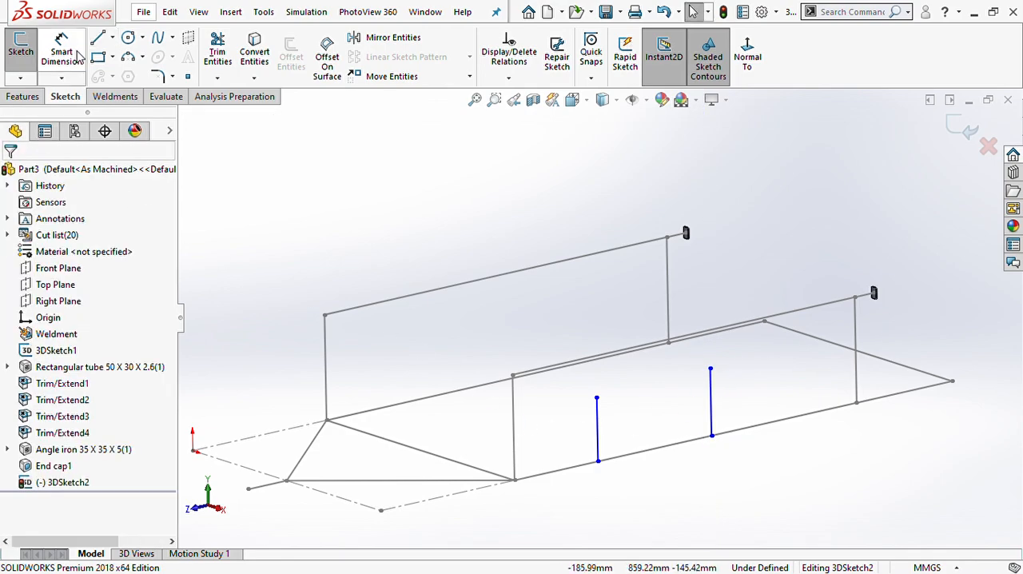
- Dimension the first new vertical line 573 mm from the front post
click(62, 50)
click(513, 431)
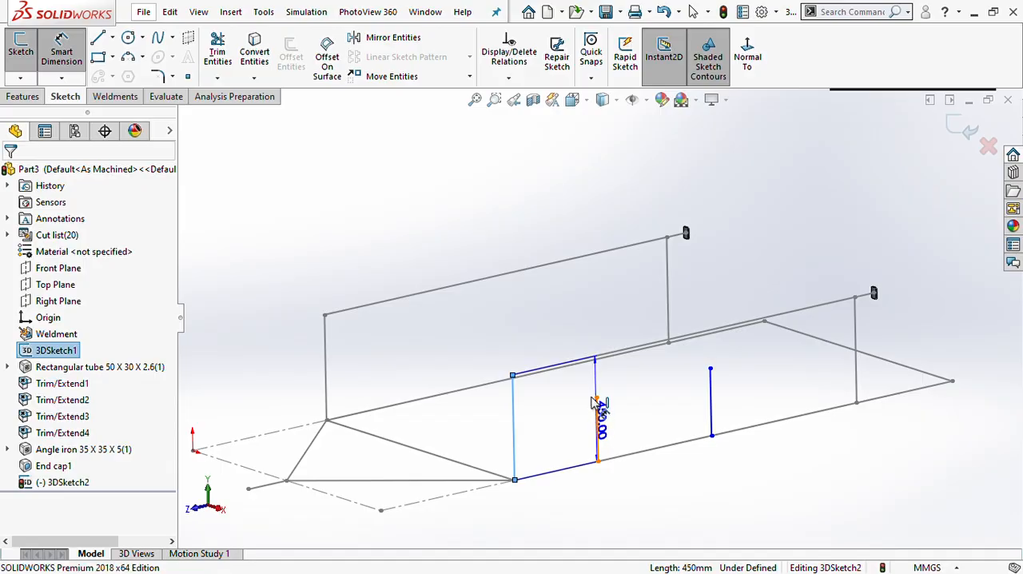
click(597, 424)
click(585, 329)
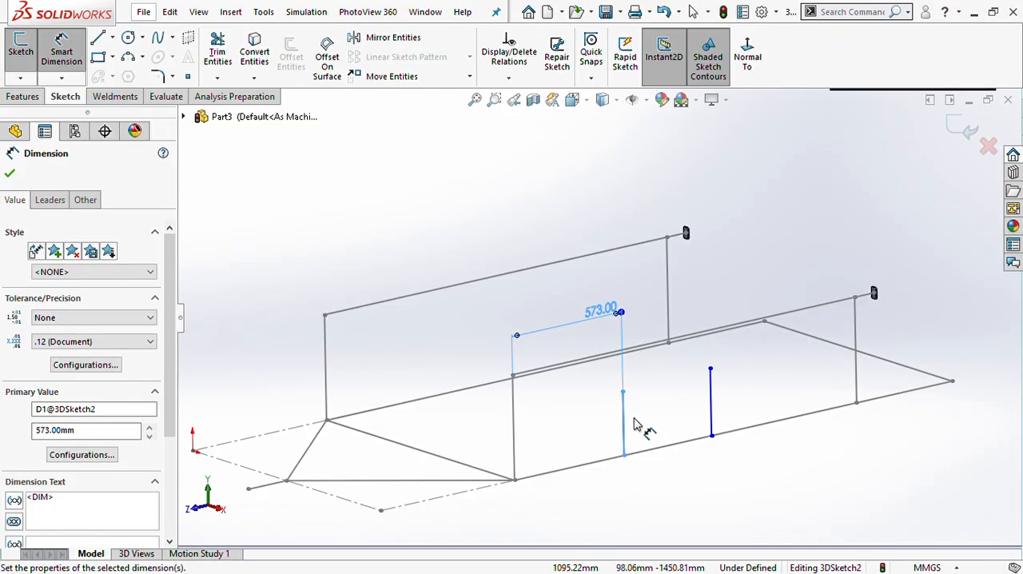
click(632, 420)
- Make the upper endpoint of the first new vertical line coincident with the upper rail line
click(624, 392)
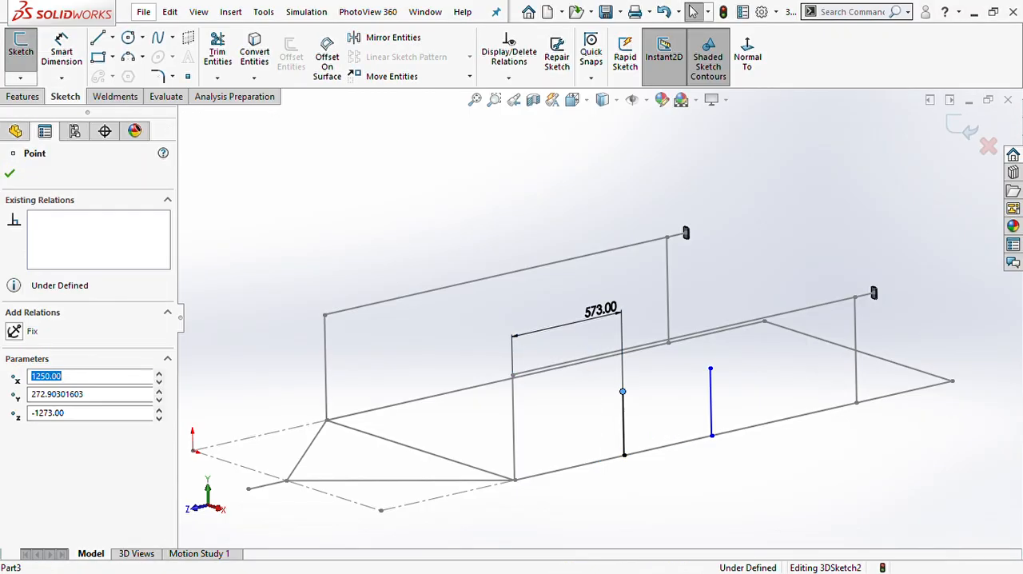
ctrl+click(649, 346)
click(19, 348)
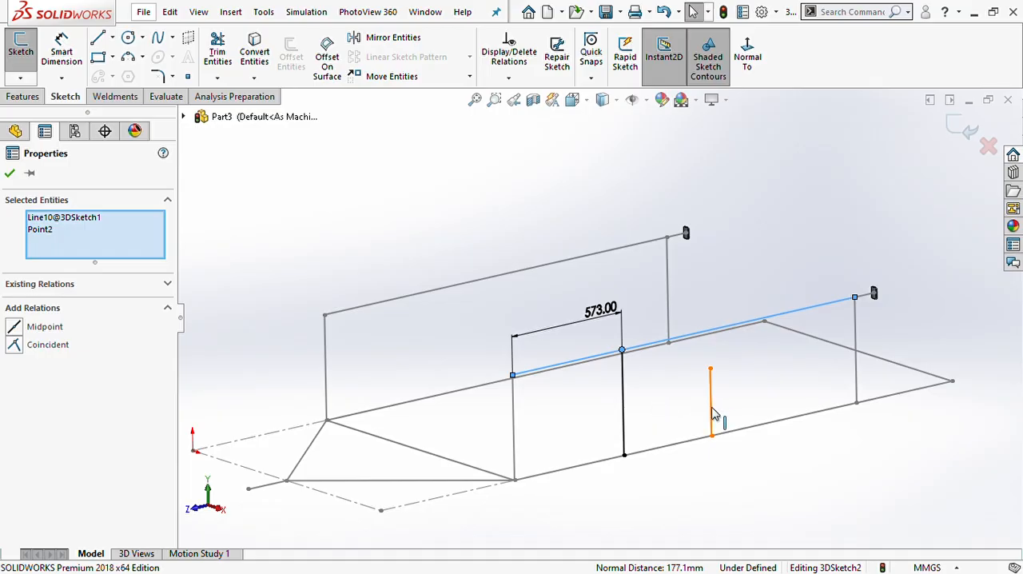
key(Escape)
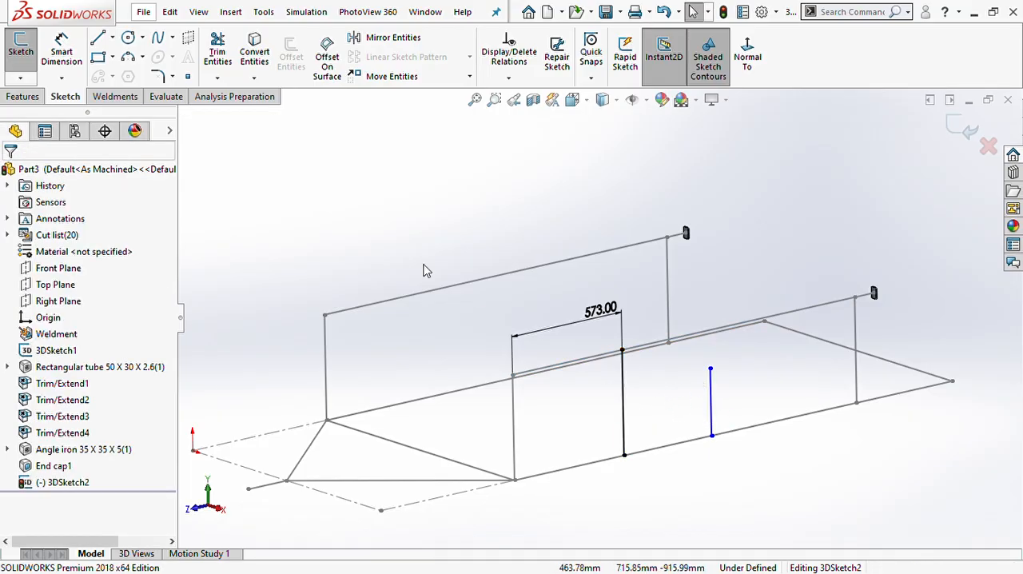
- Dimension the second new vertical line 573 mm from the first one
click(62, 52)
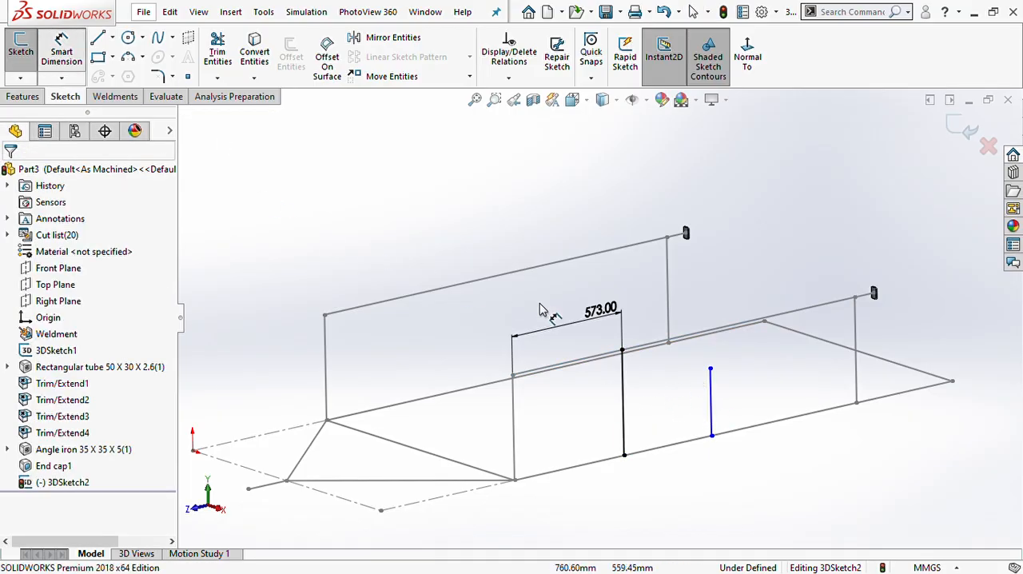
click(623, 404)
click(711, 406)
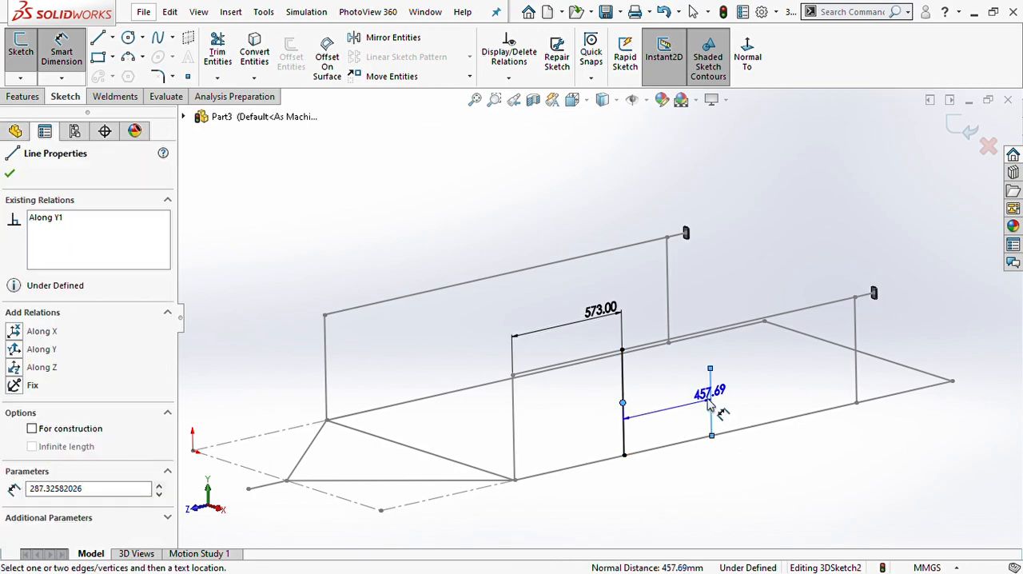
click(681, 387)
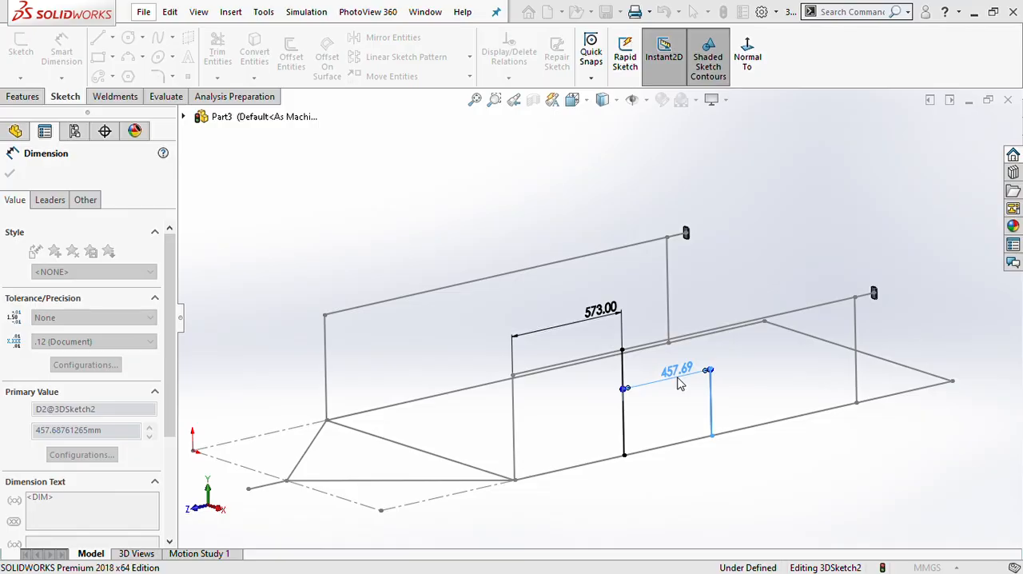
text(573)
key(Return)
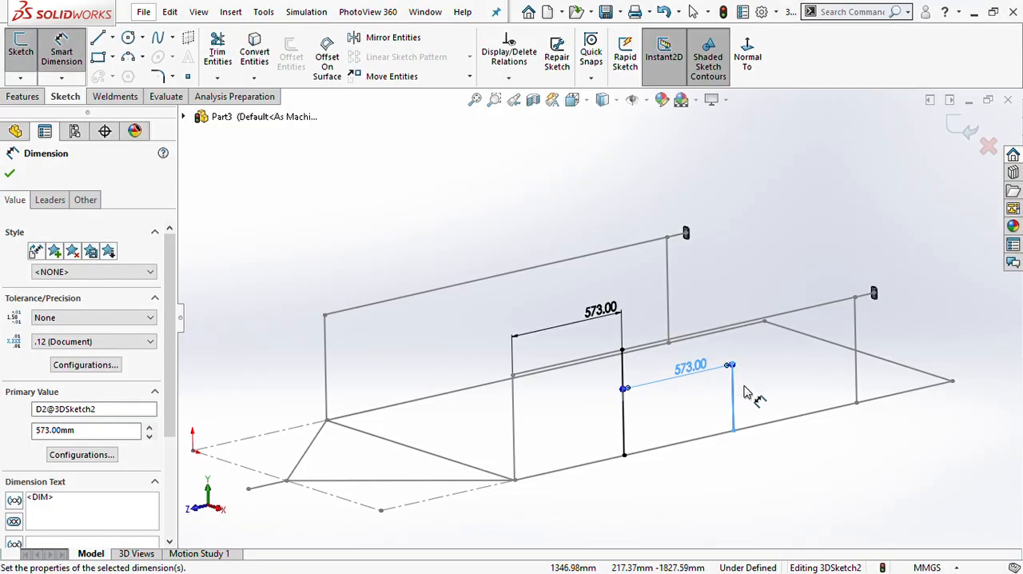
key(Escape)
- Make the second vertical line's upper endpoint coincident with the upper rail line
click(731, 364)
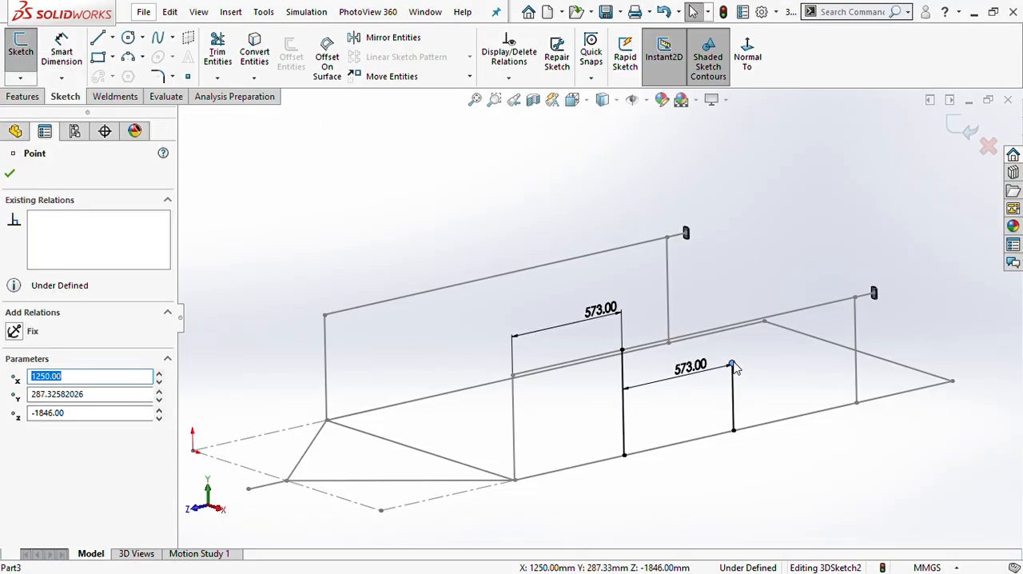
ctrl+click(802, 315)
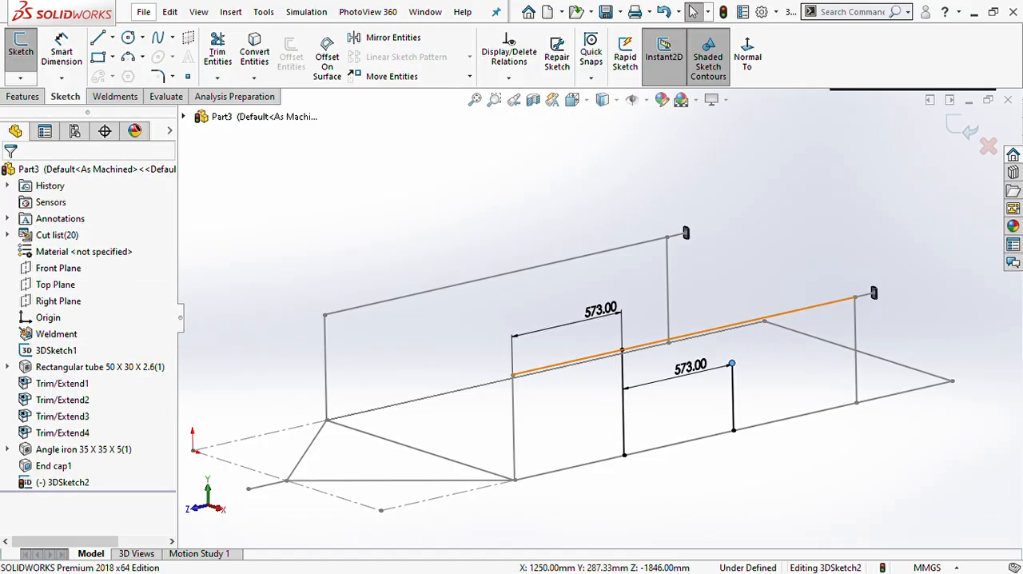
click(14, 344)
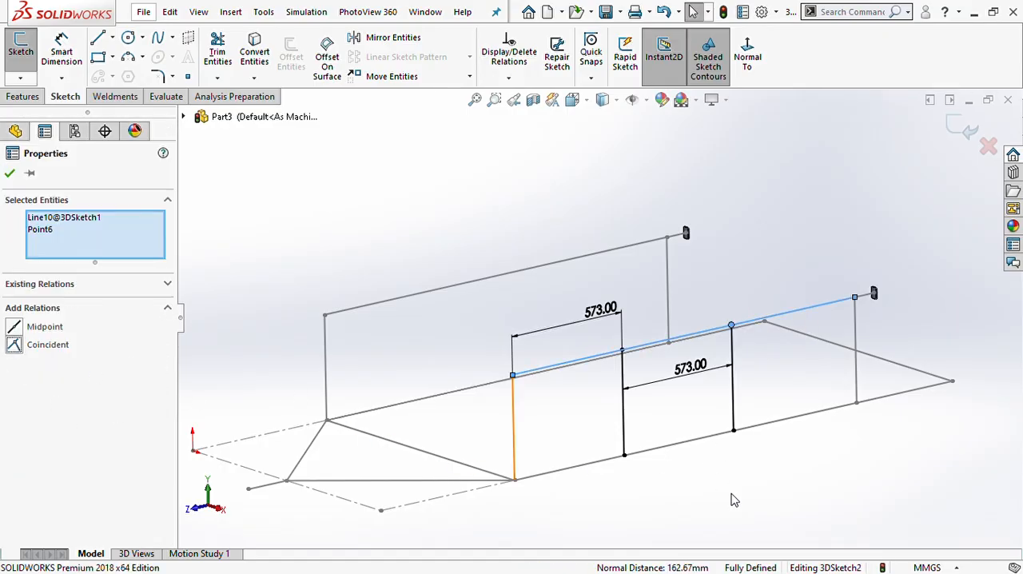
click(555, 413)
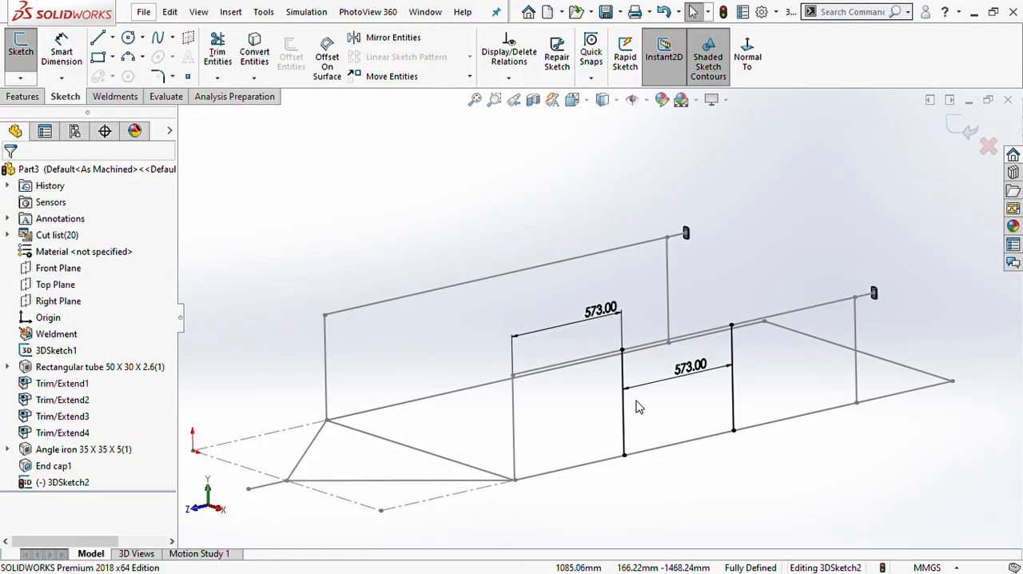
- Sketch two upright lines on the opposite side of the frame, each running between the lower and upper rail lines
mouse_move(616, 411)
middle_down()
mouse_move(631, 381)
mouse_move(679, 406)
mouse_move(667, 400)
middle_up()
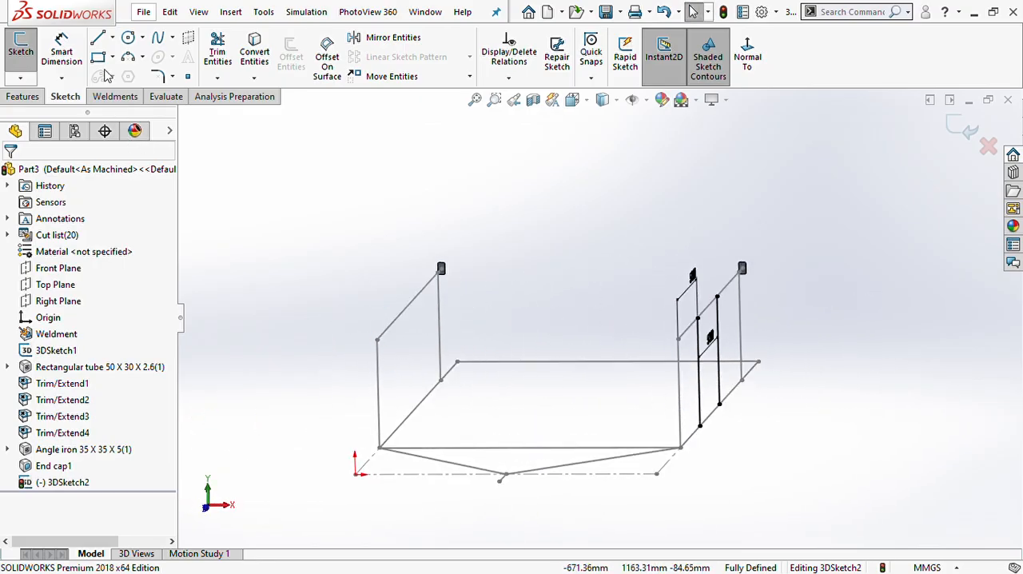
click(98, 38)
mouse_move(429, 327)
middle_down()
mouse_move(397, 314)
mouse_move(450, 422)
middle_up()
drag(449, 405, 438, 300)
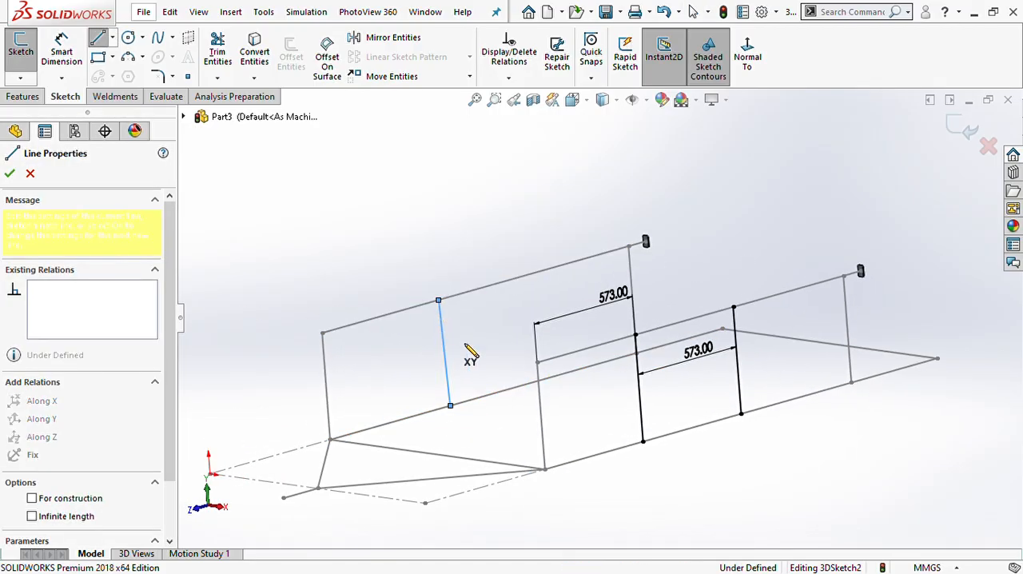
key(Escape)
key(l)
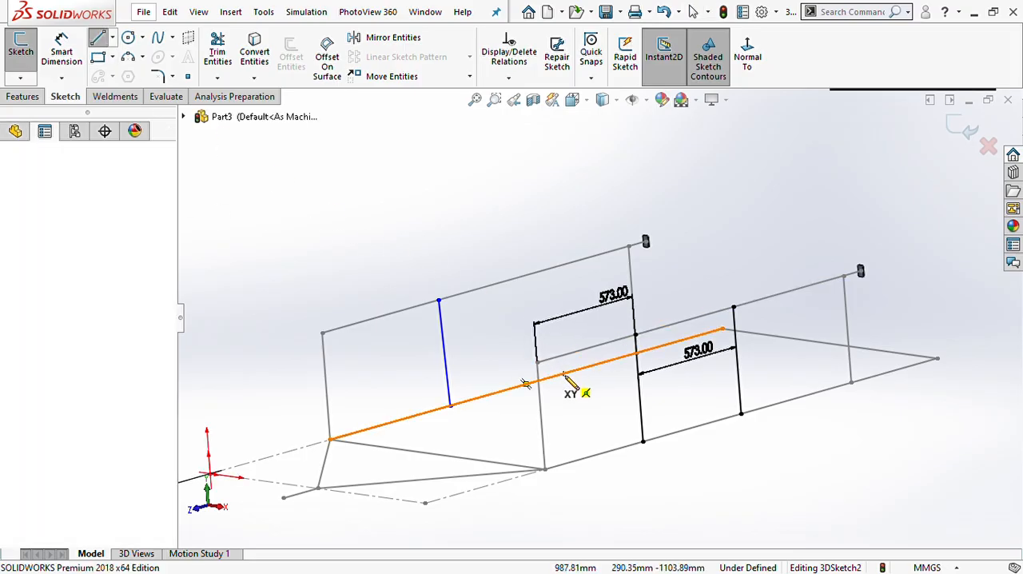
click(563, 373)
click(548, 269)
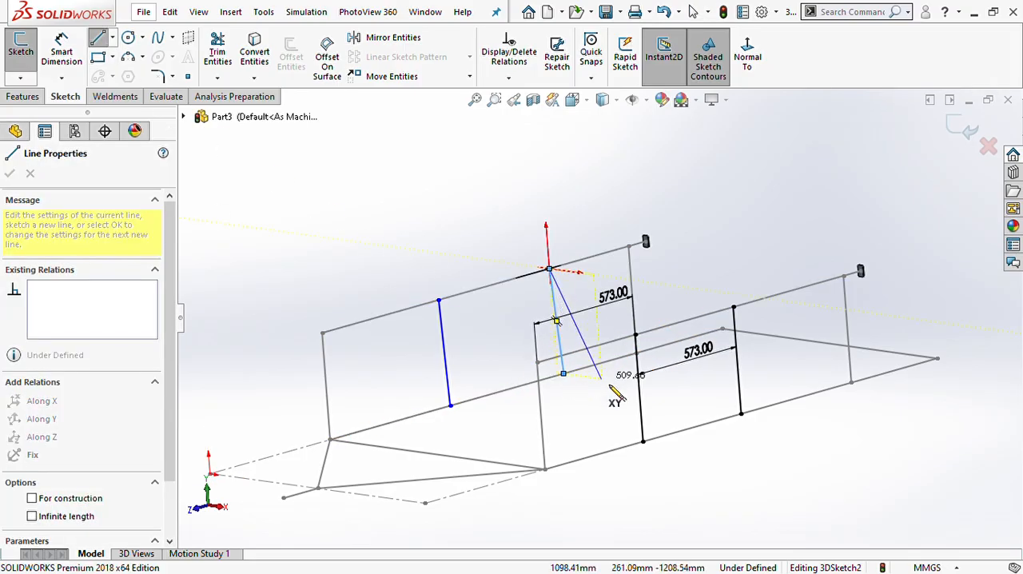
key(Escape)
- Align the lower endpoint of the first upright on the opposite side along X with the facing dimensioned upright's lower endpoint
middle_drag(599, 392, 628, 393)
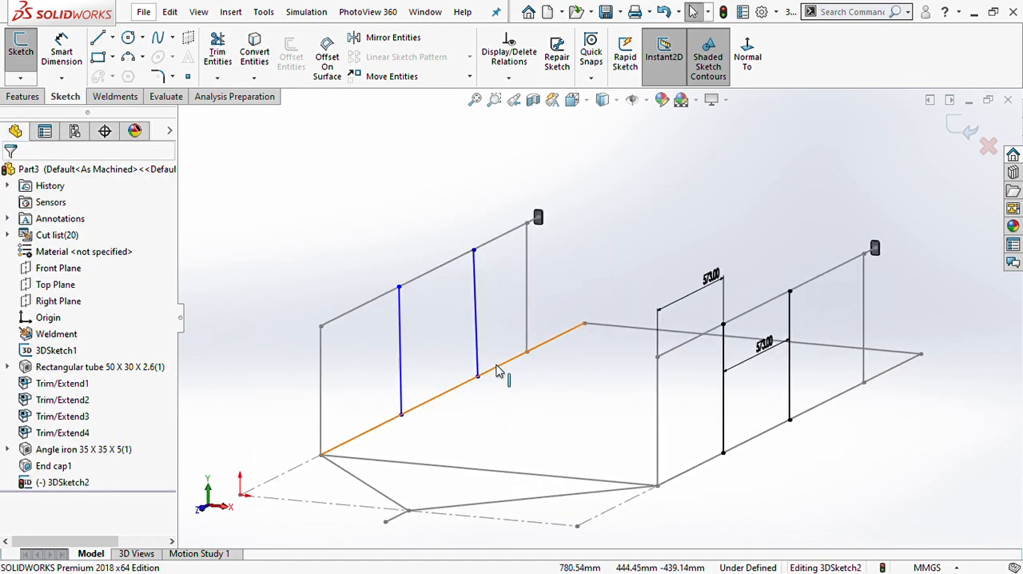
scroll(496, 371, up, 2)
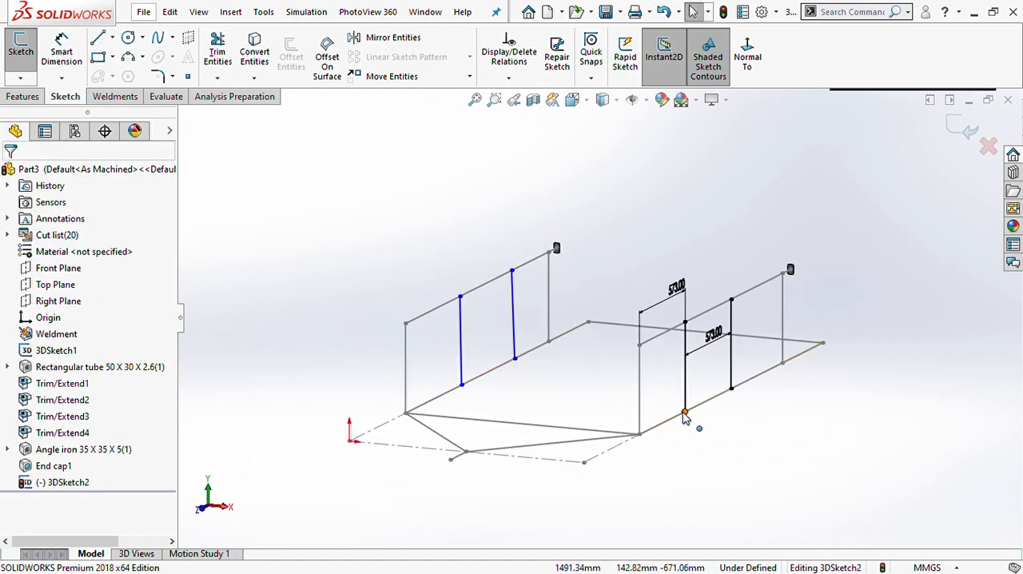
click(684, 413)
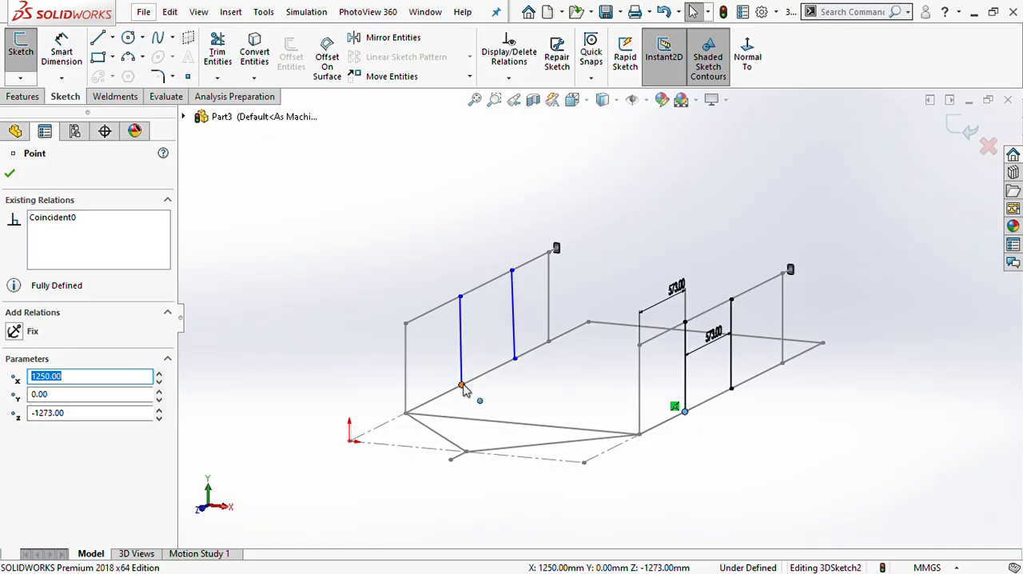
ctrl+click(462, 387)
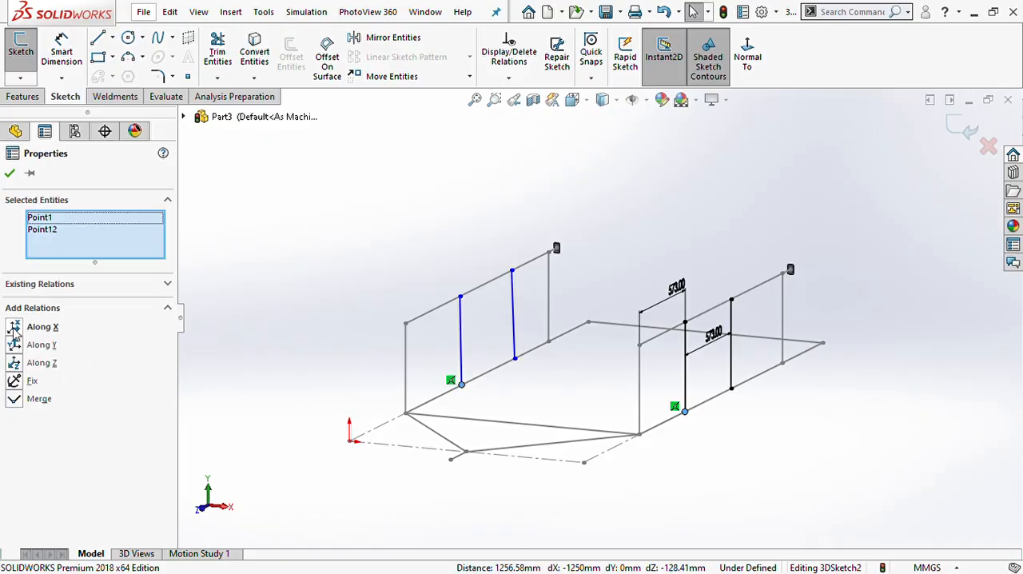
click(15, 327)
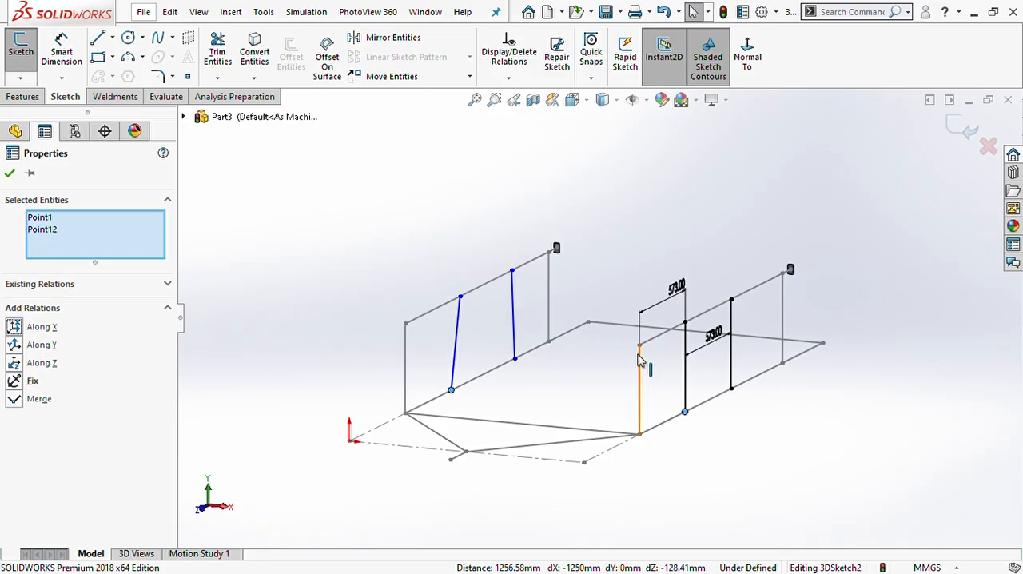
- Try an Along X relation between the upper endpoints of the first pair of facing uprights, and undo it
click(685, 323)
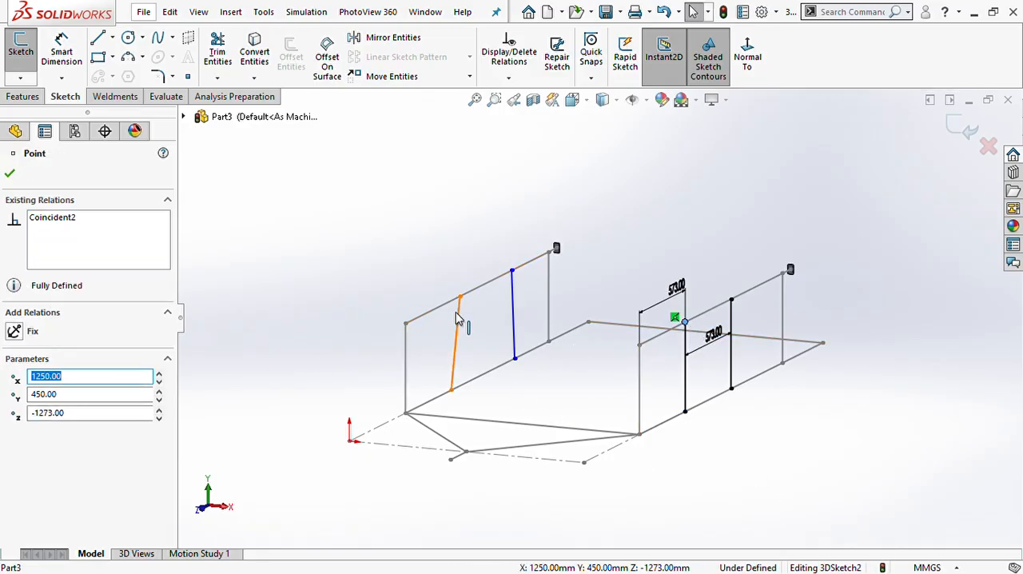
ctrl+click(460, 298)
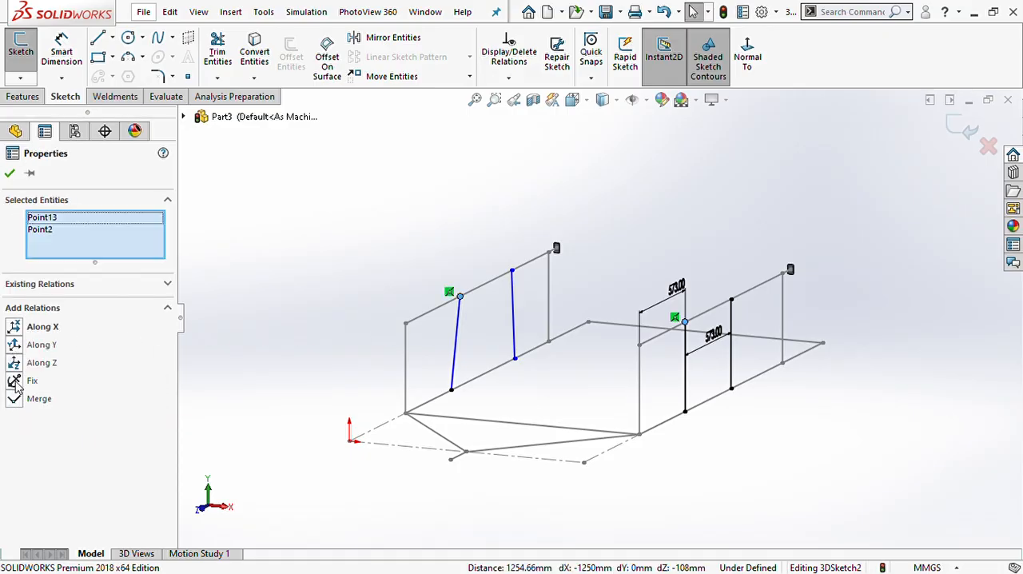
click(15, 327)
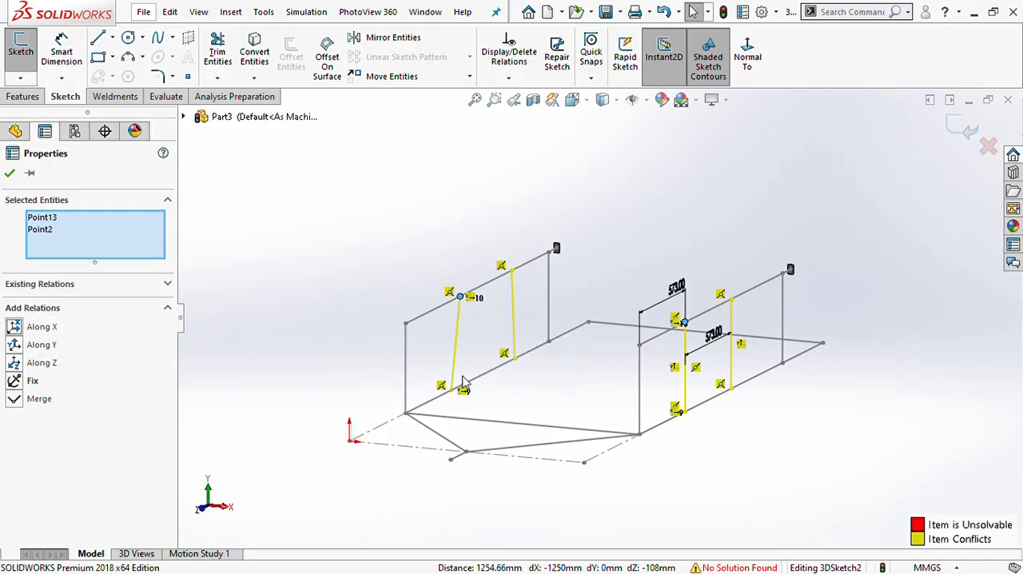
key(Escape)
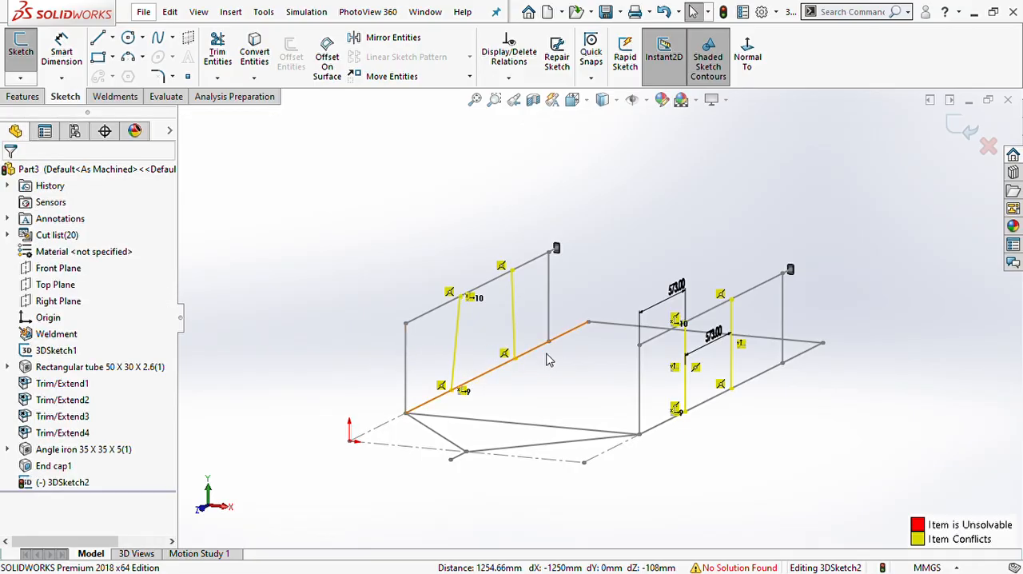
key(ctrl+z)
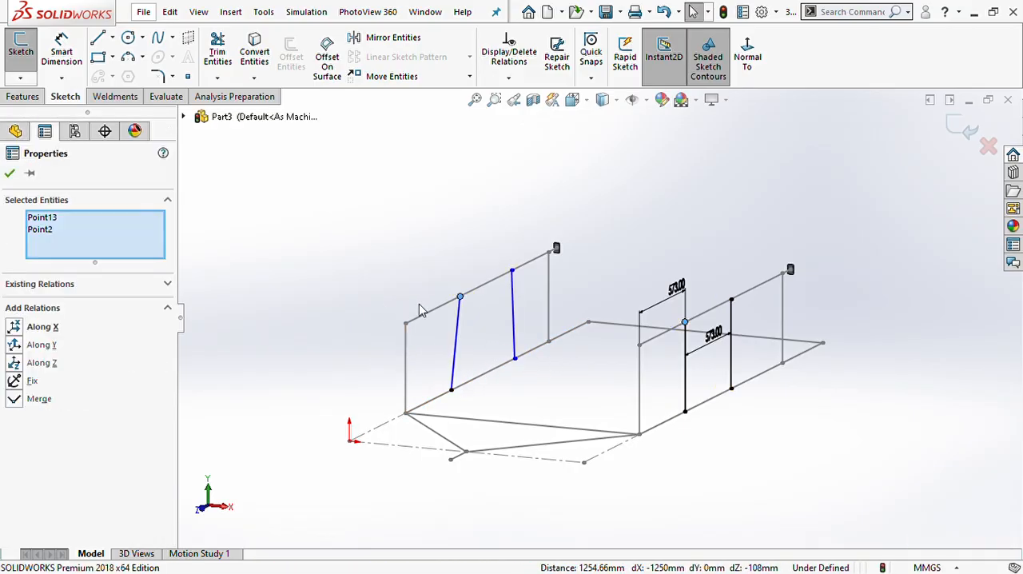
click(746, 366)
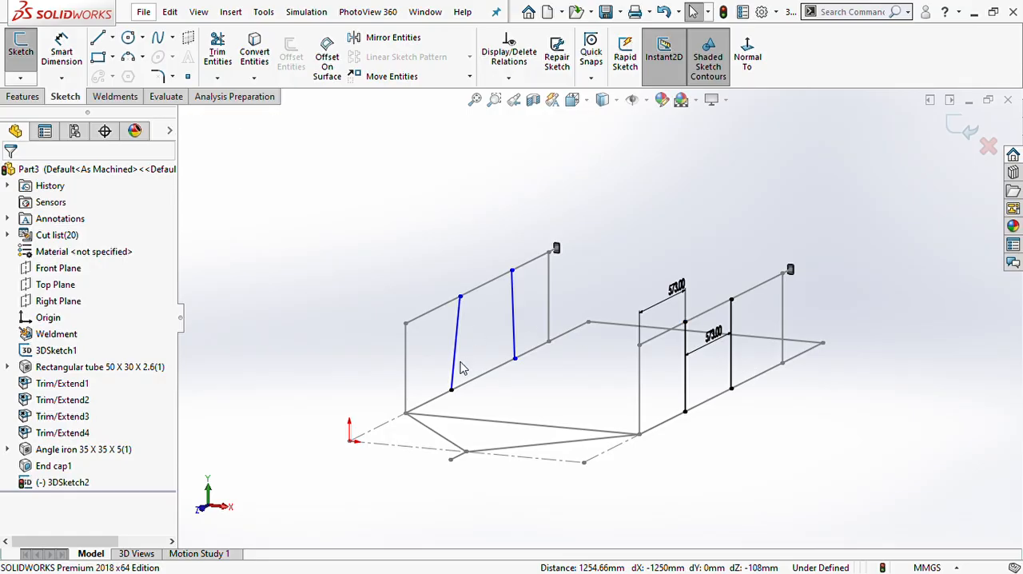
- Move the slanted upright's upper endpoint roughly above its lower one, retry the Along X relation to the facing upper endpoint, and undo that relation
mouse_move(461, 297)
mouse_down()
mouse_move(466, 318)
mouse_move(429, 340)
mouse_move(452, 310)
mouse_up()
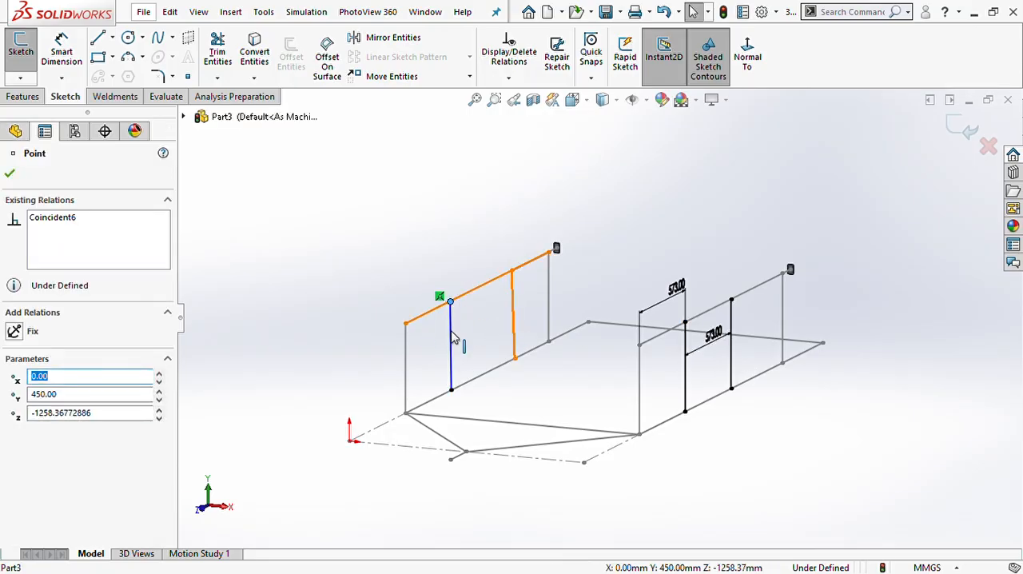
click(681, 323)
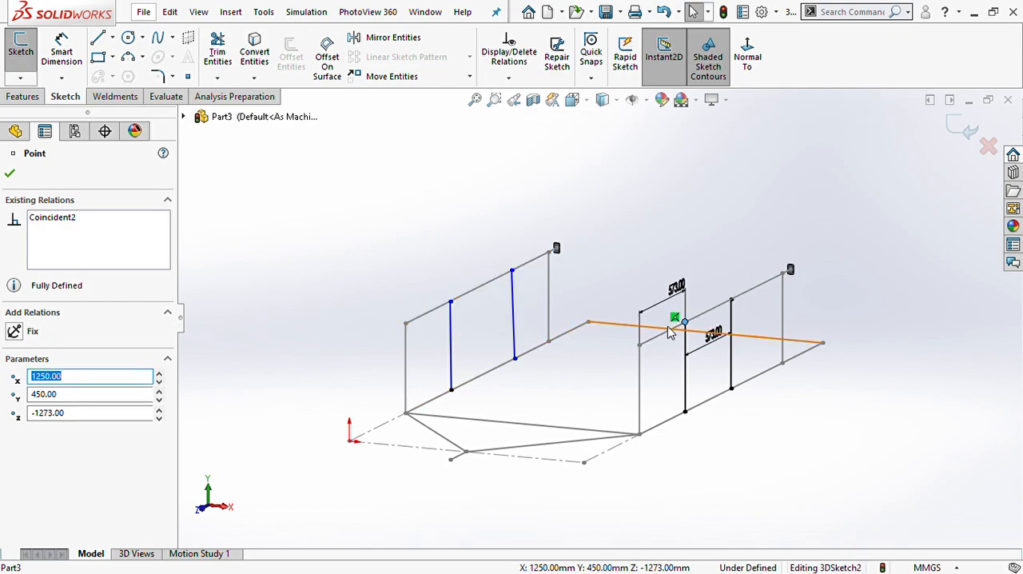
ctrl+click(451, 302)
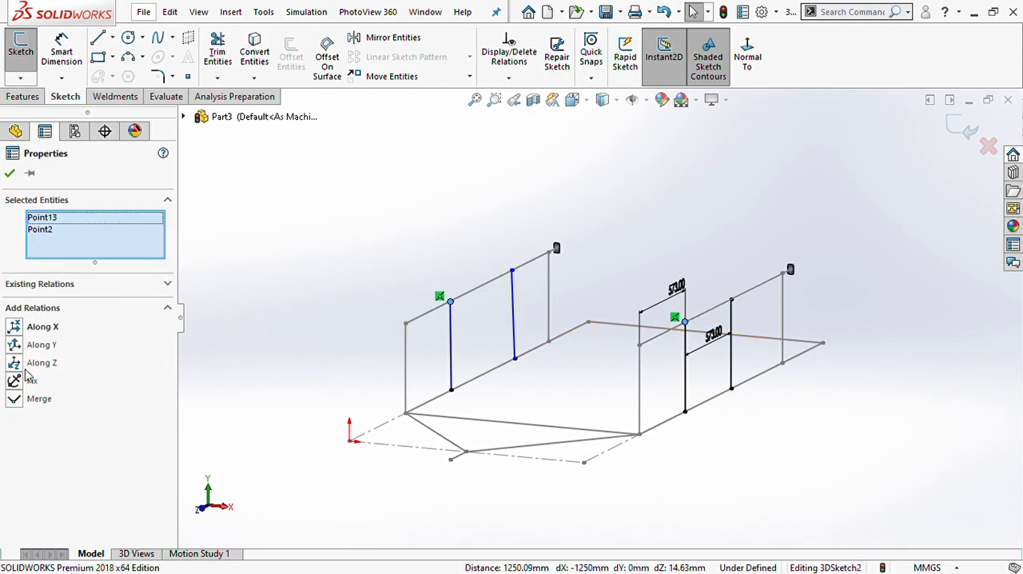
click(16, 328)
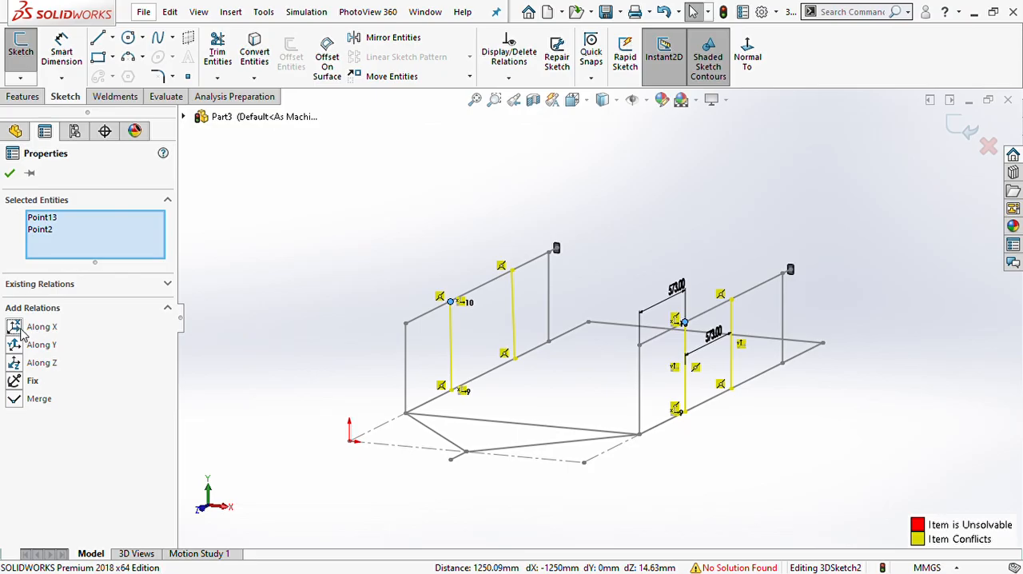
key(ctrl+z)
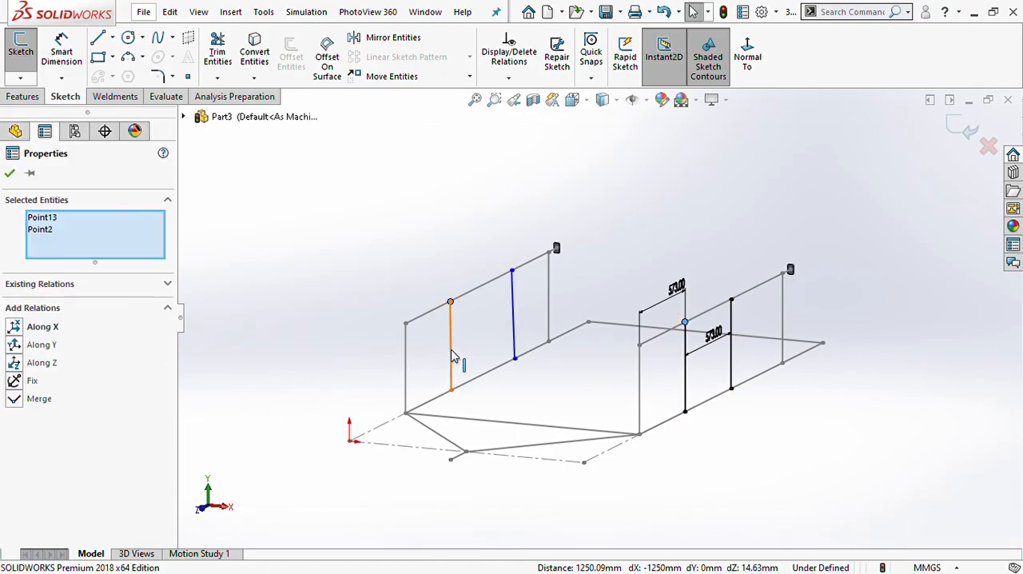
- Constrain the first upright on the opposite side with an Along Y relation
click(452, 356)
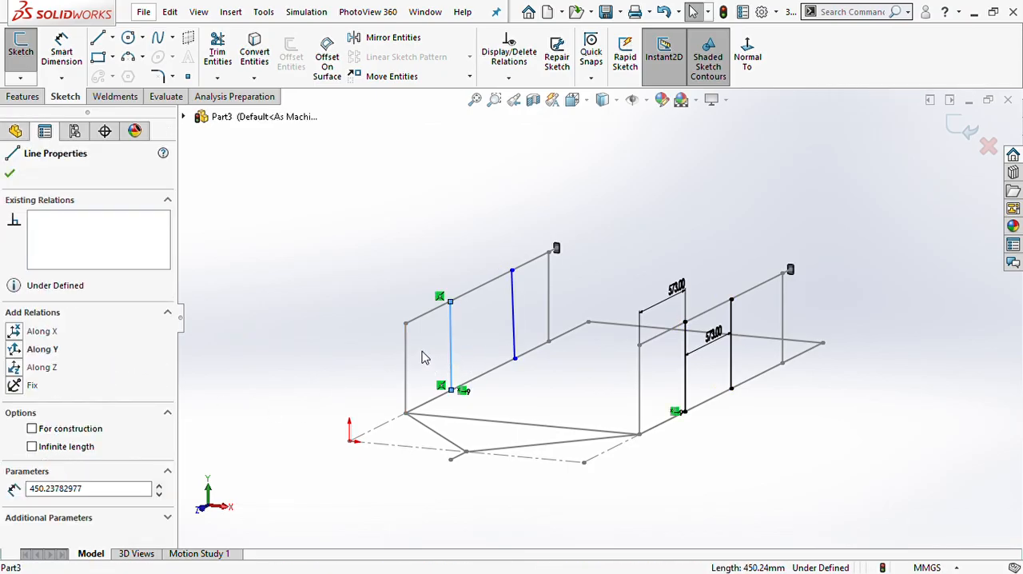
click(416, 359)
click(449, 347)
click(22, 353)
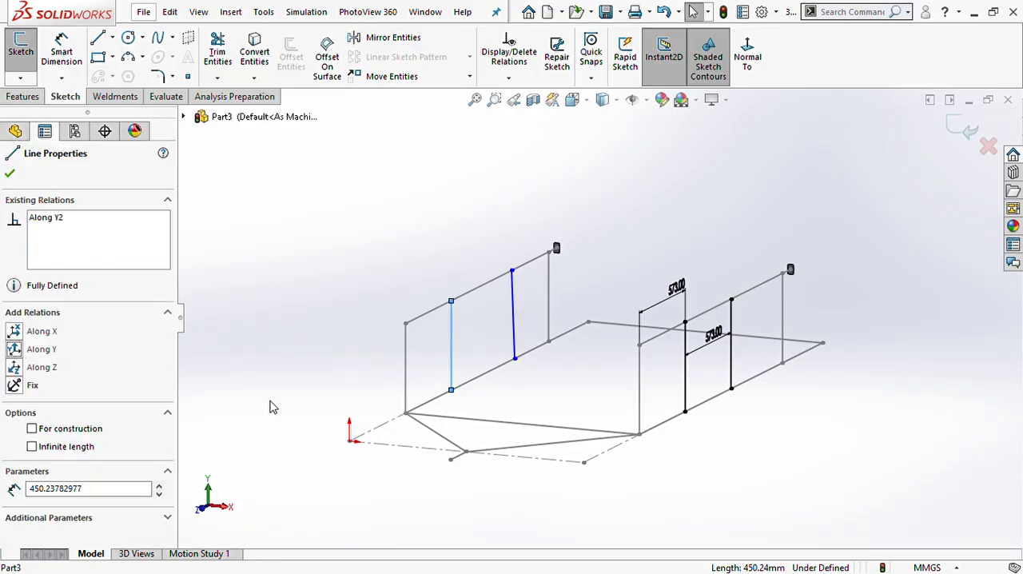
click(281, 366)
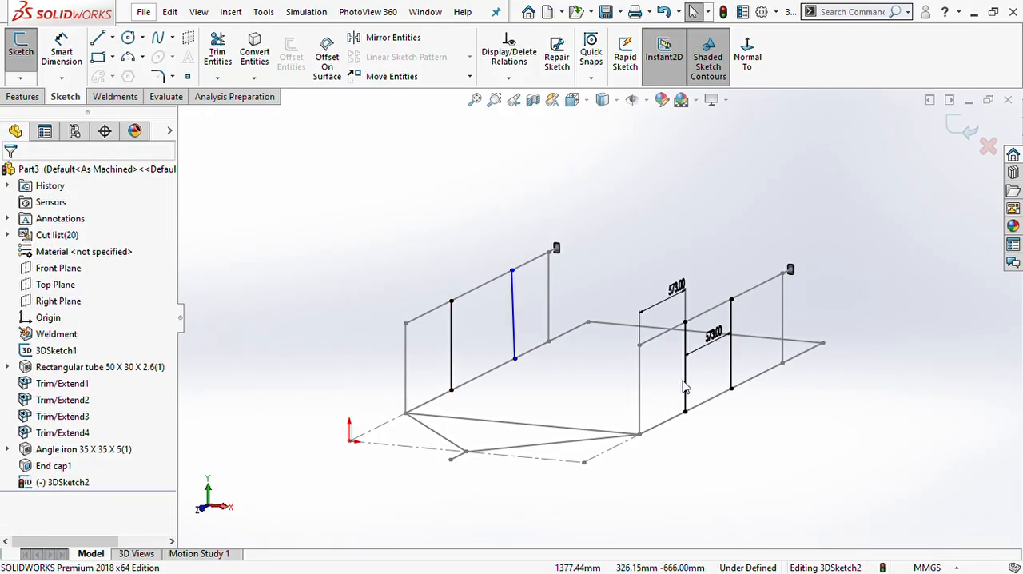
- Align the second opposite upright's lower endpoint along X with the facing upright's lower endpoint, and constrain that upright along Y
click(731, 388)
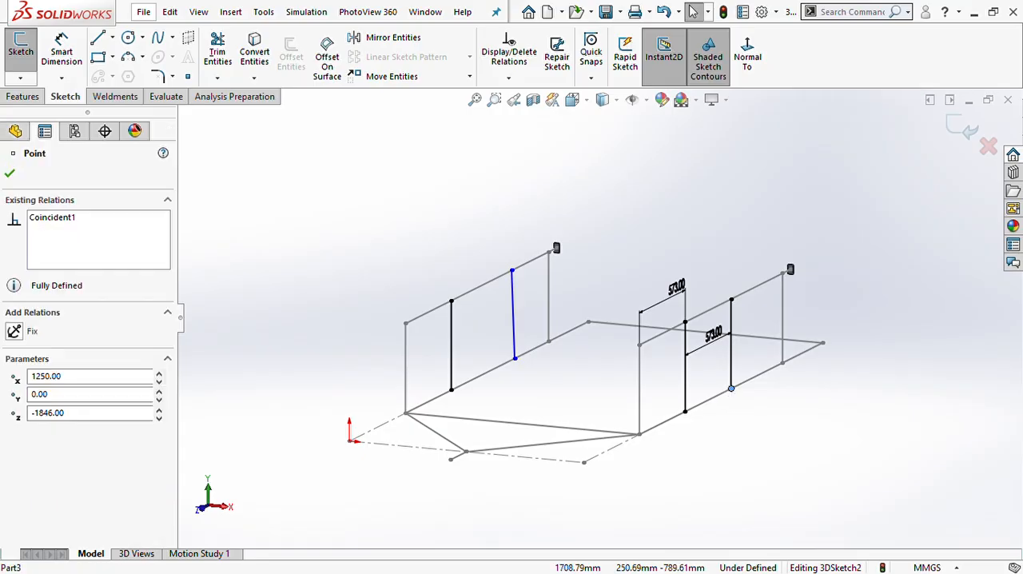
ctrl+click(516, 359)
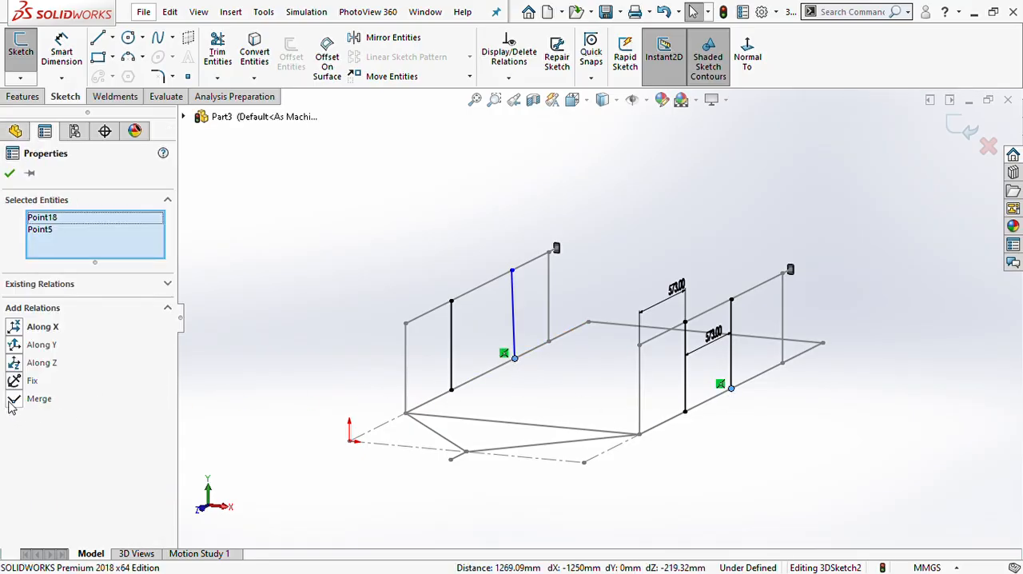
click(16, 329)
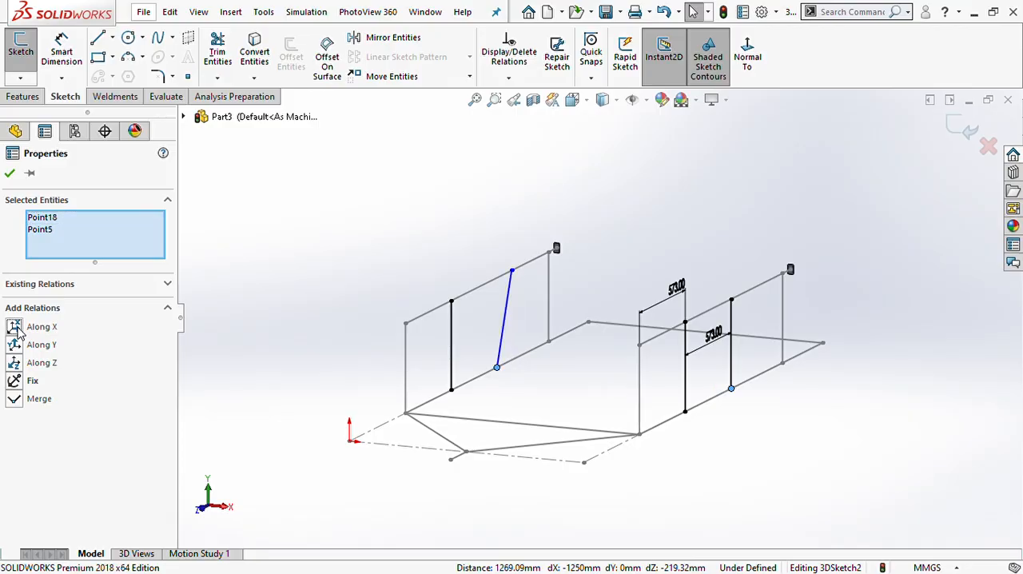
click(501, 331)
click(14, 349)
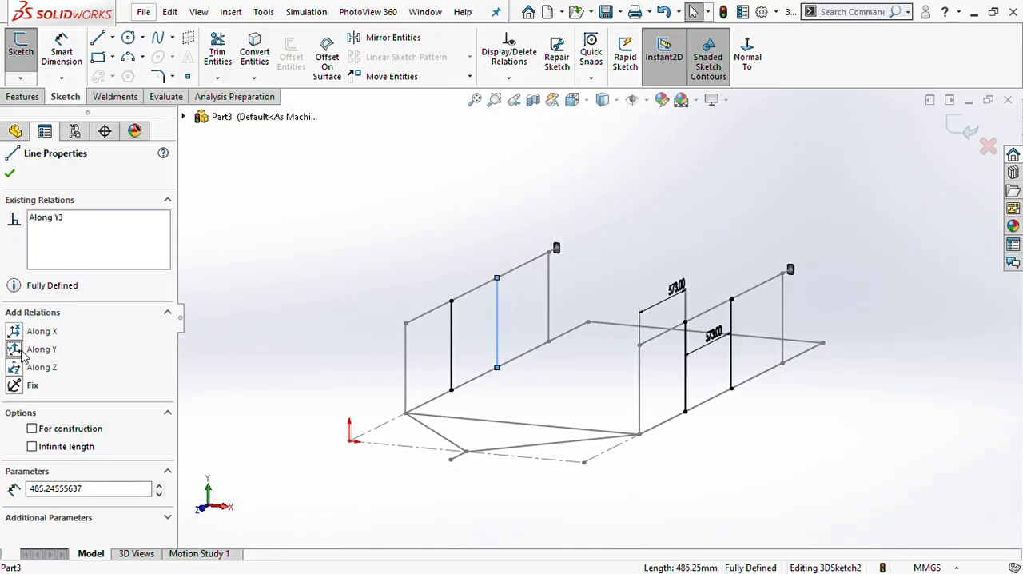
click(640, 473)
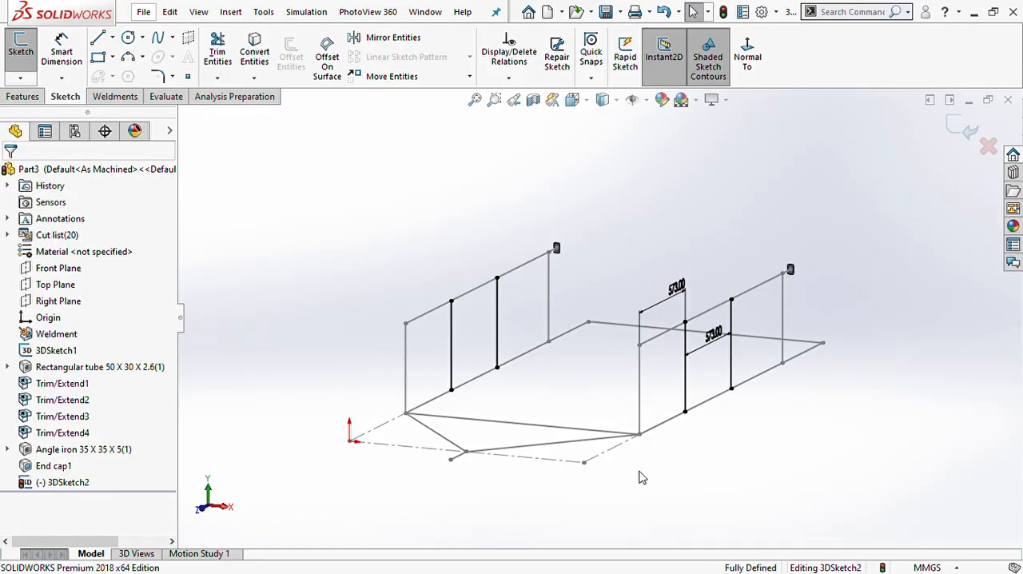
- Finish the 3D sketch and start a structural member with the iso rectangular tube profile, size 50 x 30 x 2.6
click(722, 13)
middle_drag(555, 379, 578, 407)
click(113, 72)
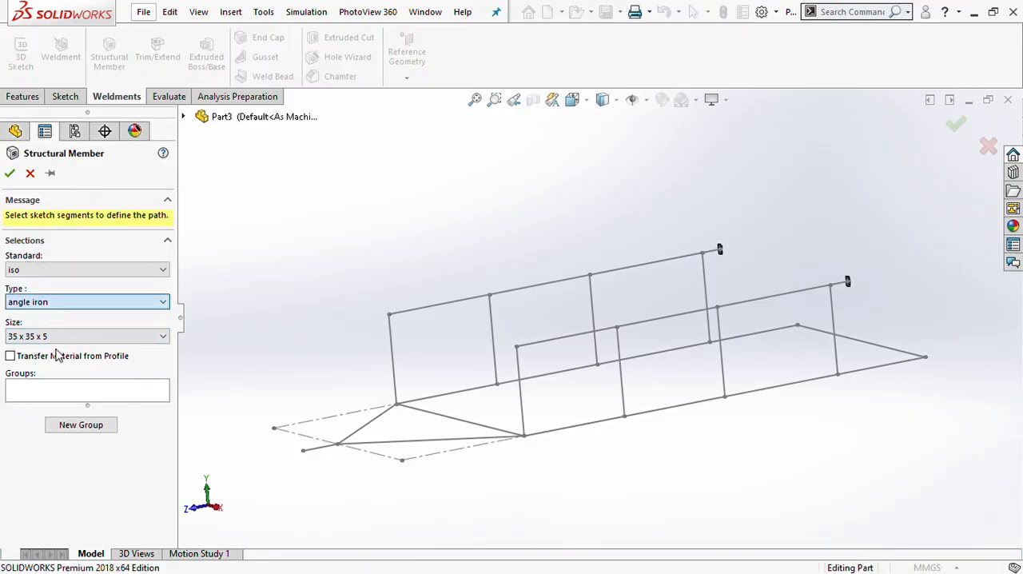
click(53, 346)
click(57, 340)
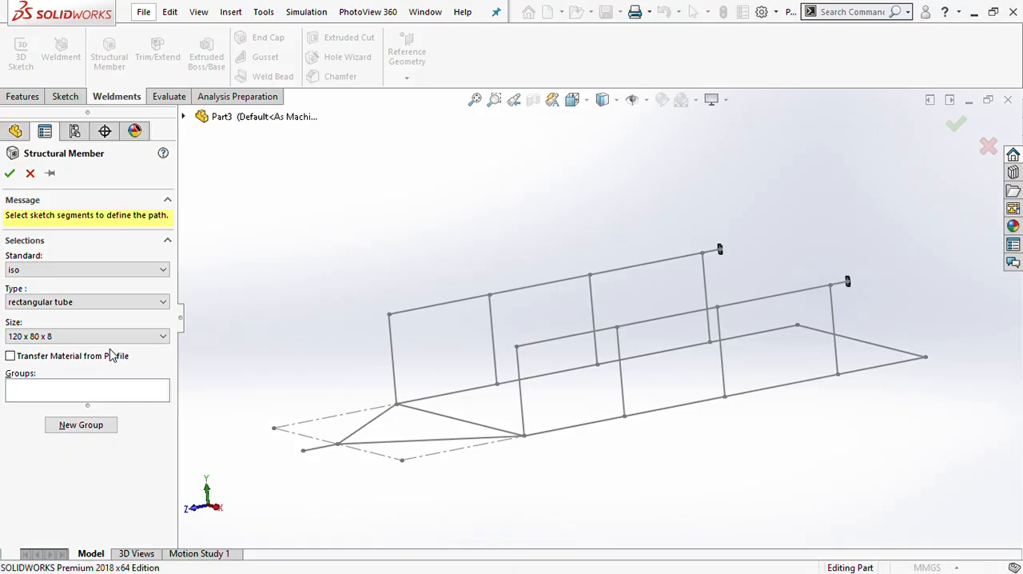
click(68, 354)
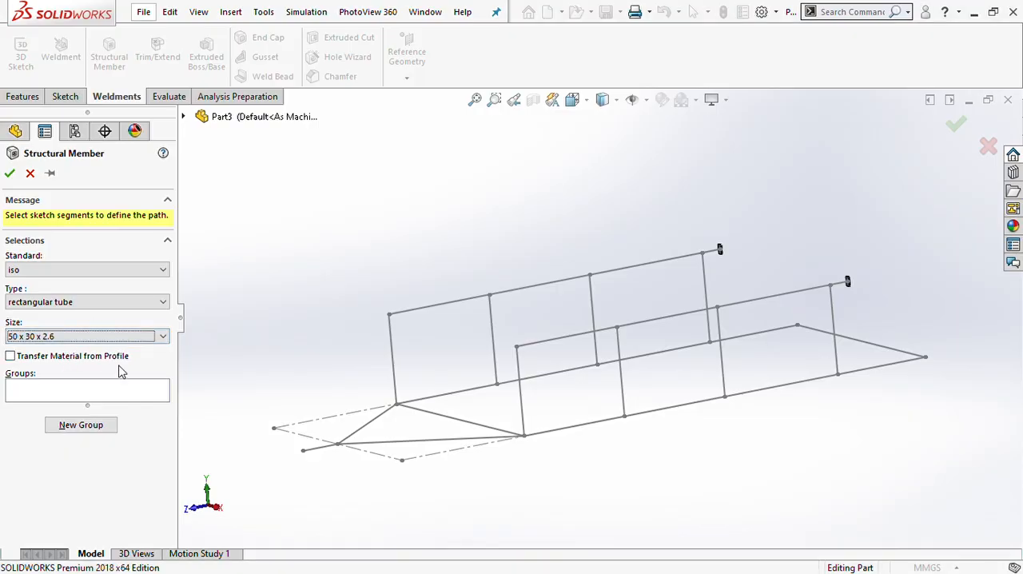
- Create the tube members on the four new intermediate uprights, two per side, placing each line in its own group
click(82, 391)
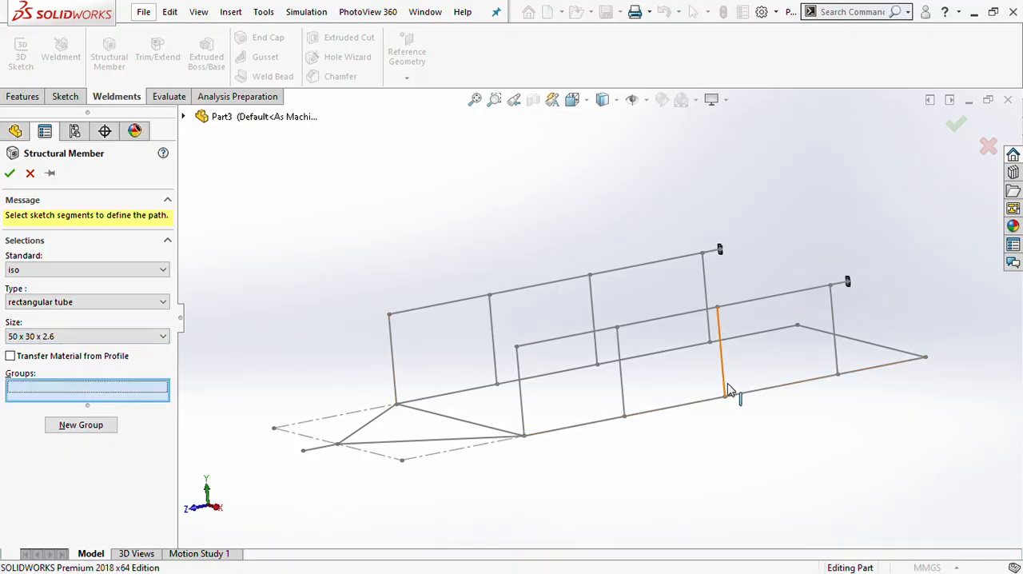
click(620, 371)
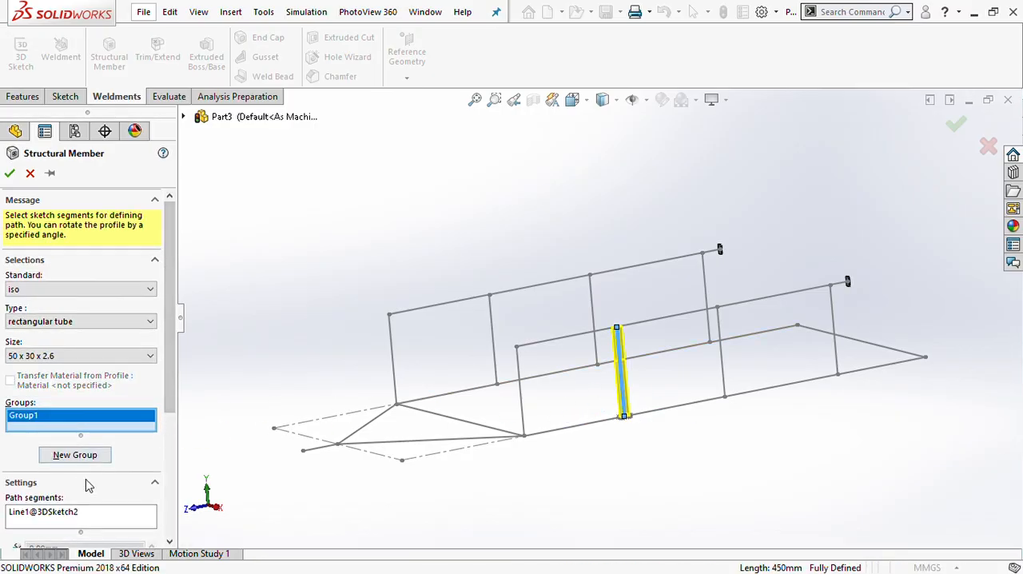
click(76, 454)
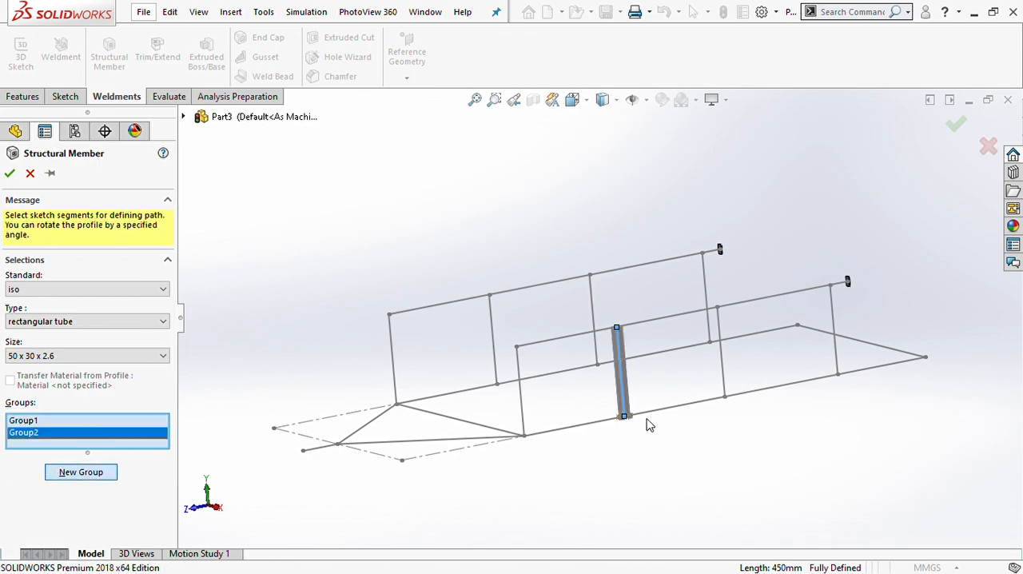
click(720, 372)
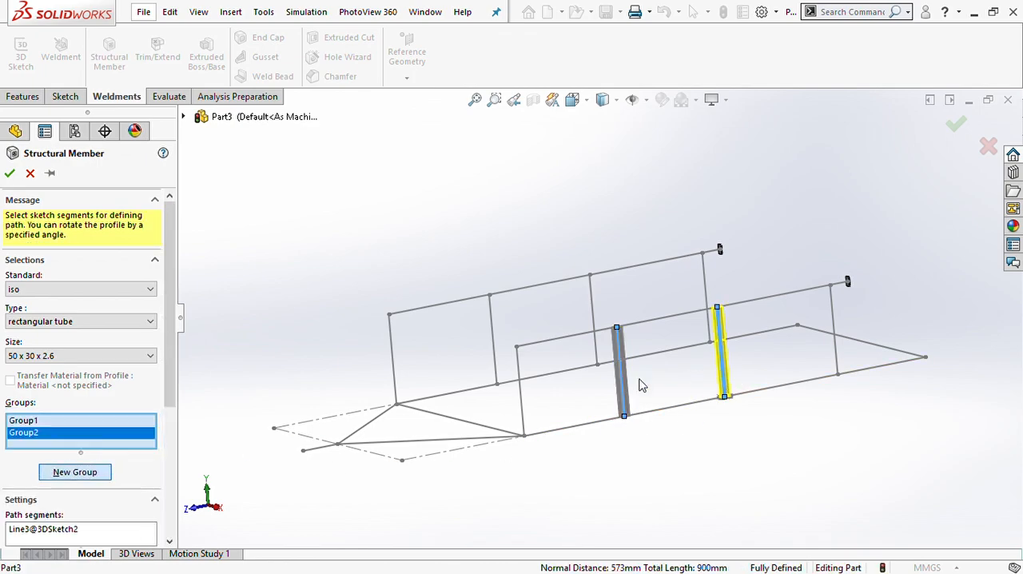
click(77, 473)
click(494, 352)
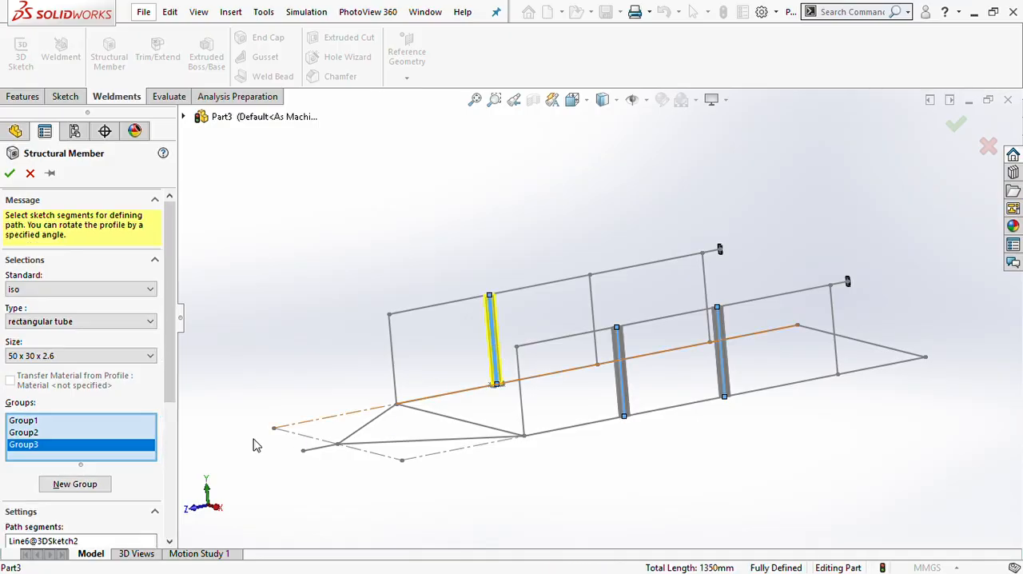
click(79, 483)
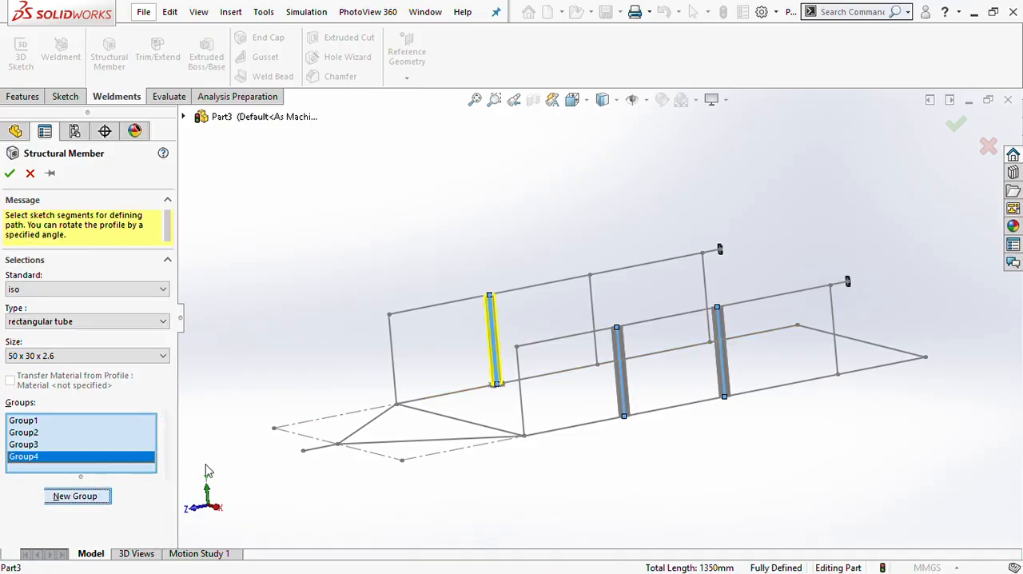
click(596, 317)
click(10, 174)
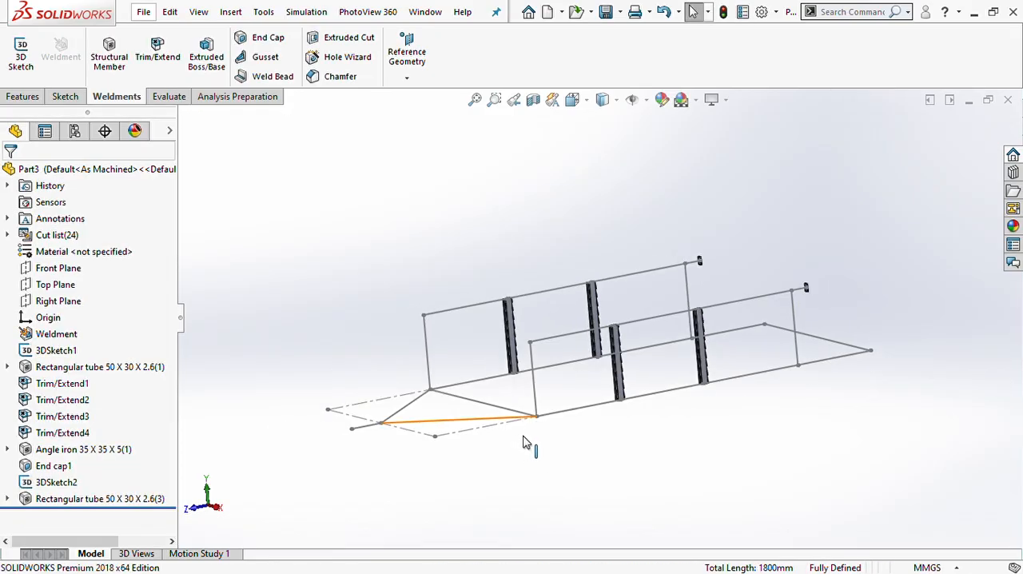
scroll(521, 436, up, 3)
middle_drag(614, 341, 566, 372)
scroll(617, 336, down, 5)
scroll(630, 297, up, 4)
scroll(652, 246, down, 4)
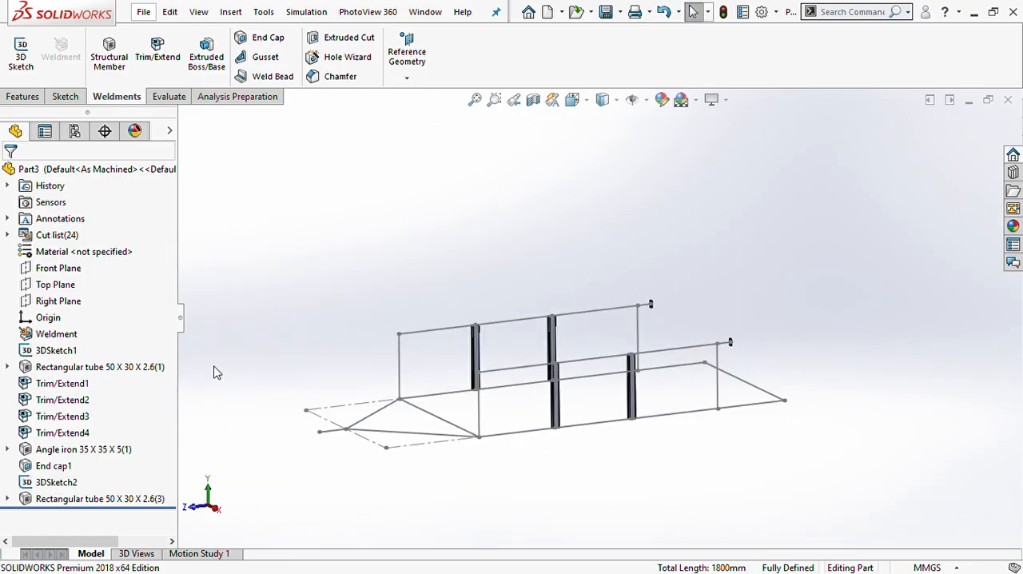
- Show the hidden main frame tube bodies and the angle iron rectangle bodies again
click(74, 366)
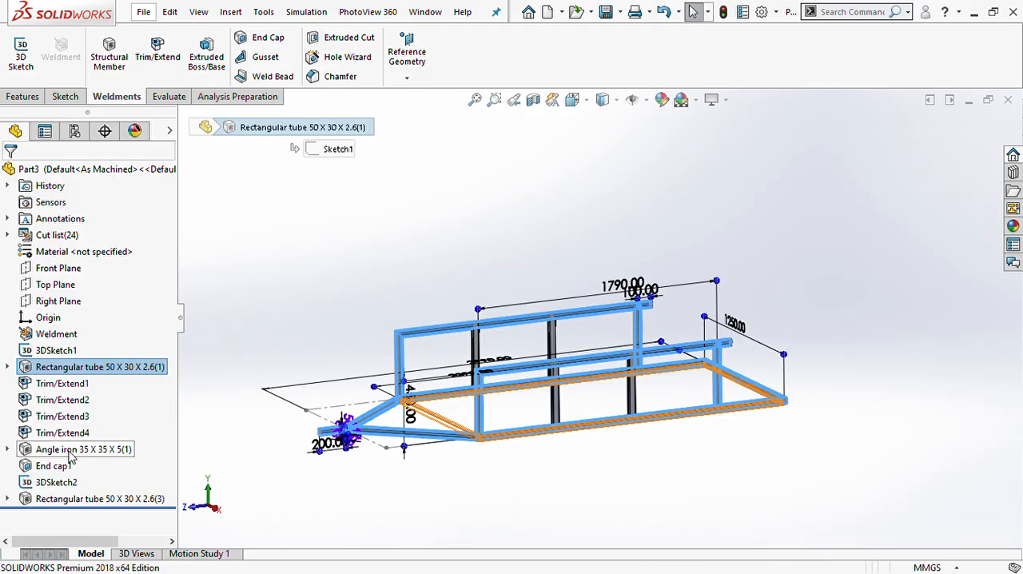
click(84, 448)
click(706, 459)
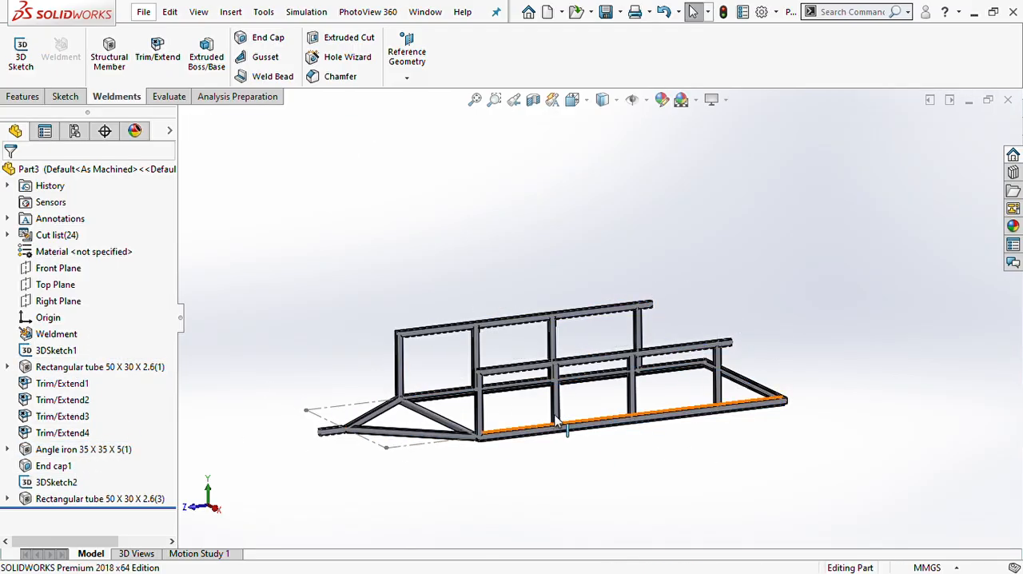
- Edit the existing end cap feature to also cap the open front end face of the drawbar tube
scroll(469, 392, down, 5)
scroll(504, 367, up, 5)
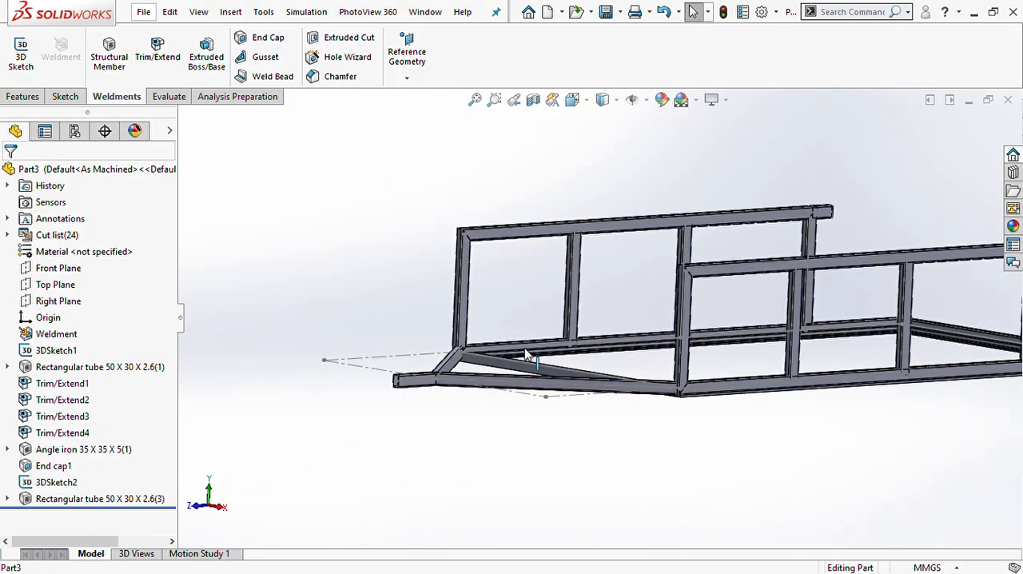
middle_drag(669, 374, 520, 395)
scroll(553, 350, down, 8)
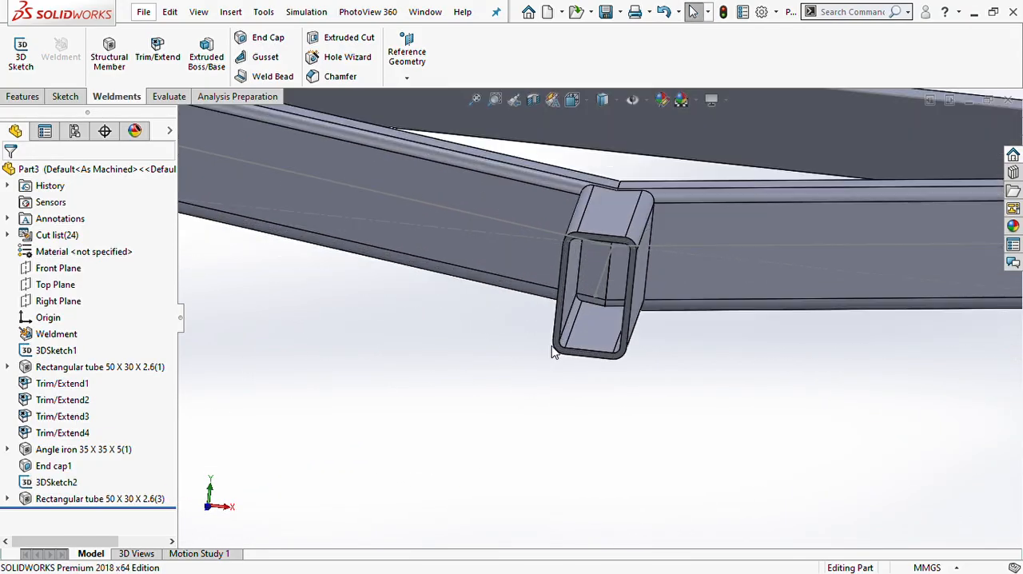
scroll(572, 281, up, 8)
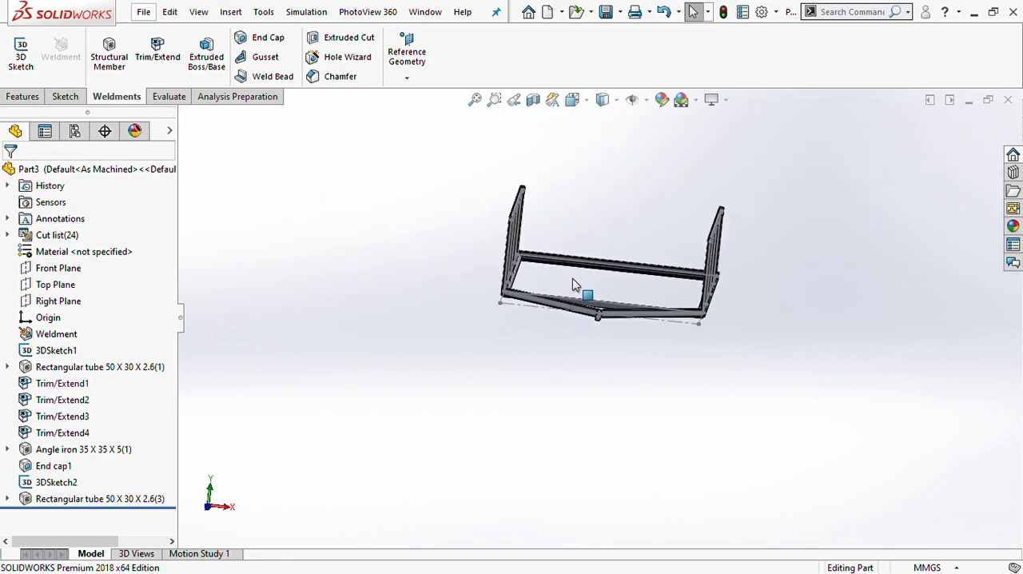
click(40, 450)
click(45, 464)
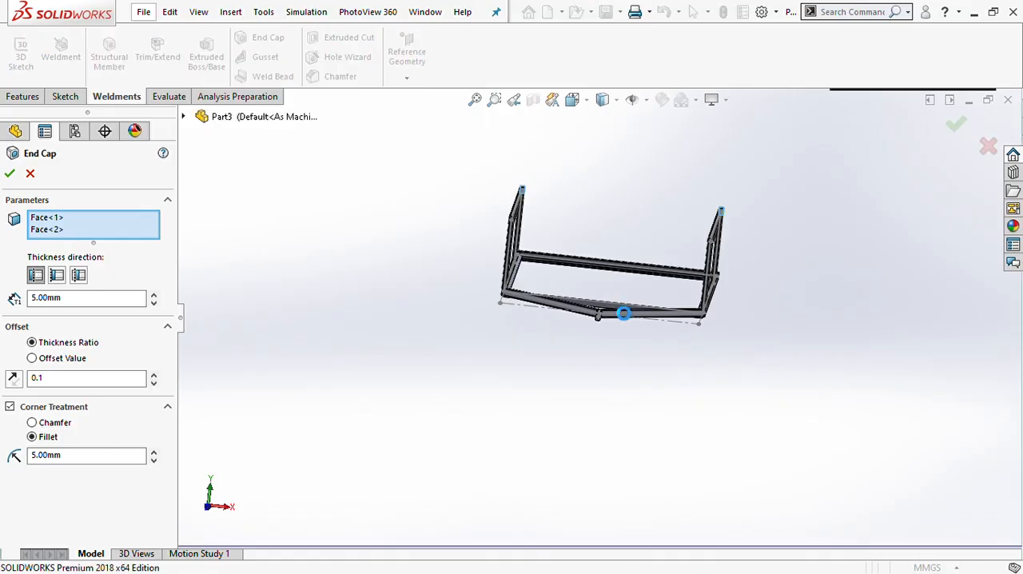
scroll(591, 329, down, 5)
scroll(591, 330, down, 8)
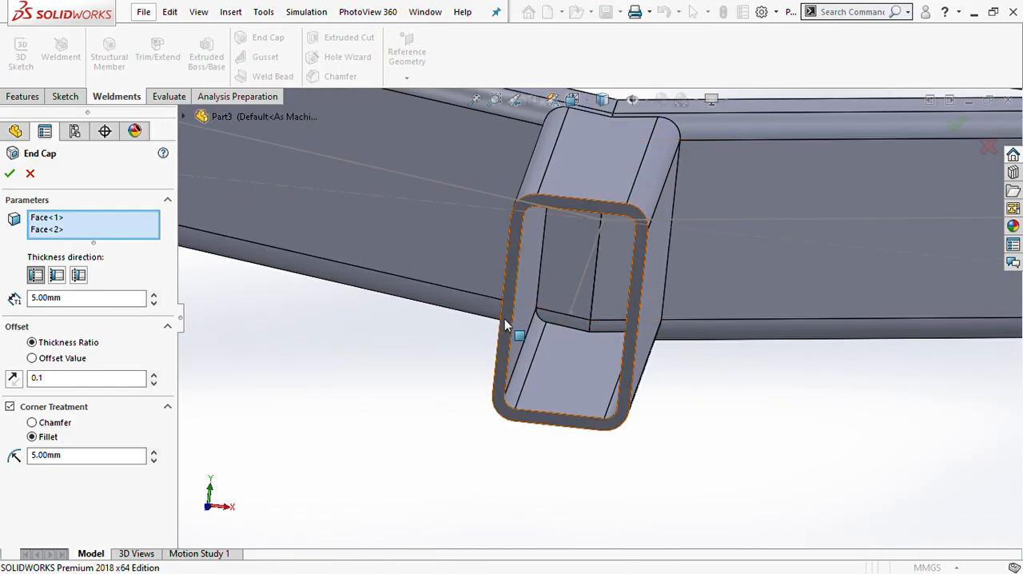
click(504, 324)
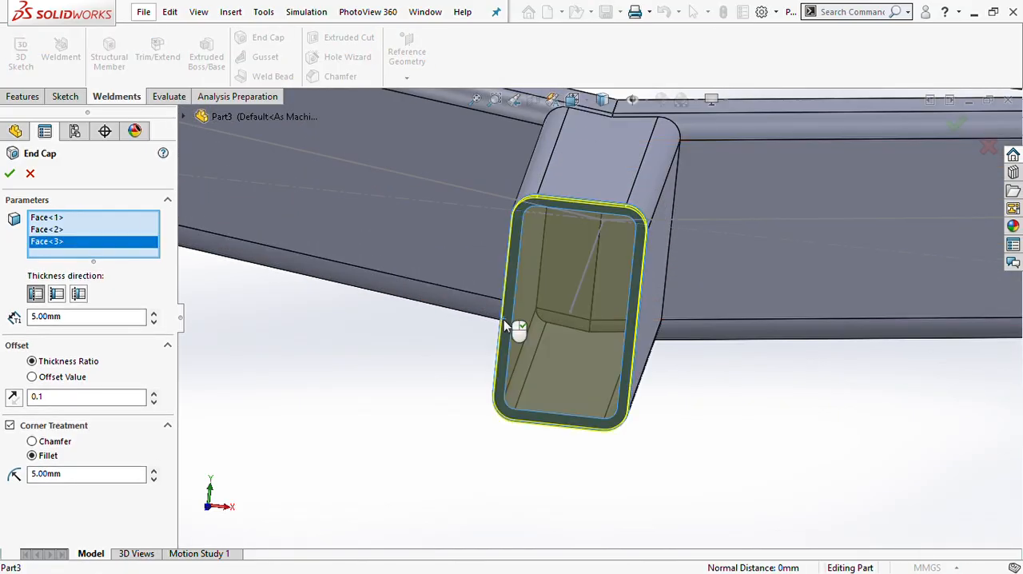
click(10, 172)
scroll(695, 407, up, 5)
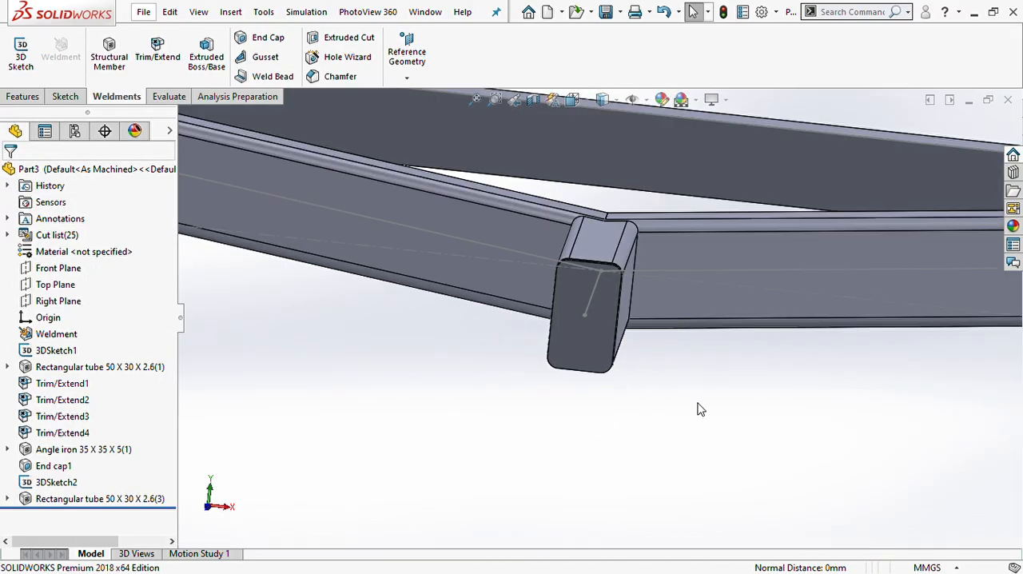
- Examine the whole frame from several angles, including the side rails, uprights and base rectangle
scroll(697, 409, up, 5)
middle_drag(711, 359, 560, 311)
scroll(560, 311, down, 5)
scroll(553, 310, up, 5)
middle_drag(699, 304, 655, 290)
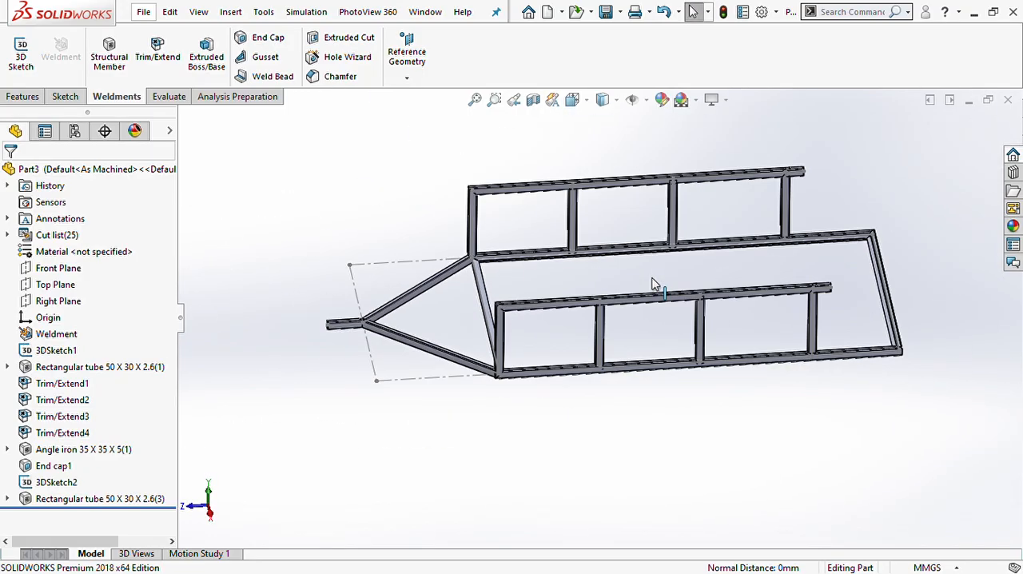
middle_drag(748, 256, 740, 202)
scroll(729, 249, down, 4)
scroll(741, 282, up, 2)
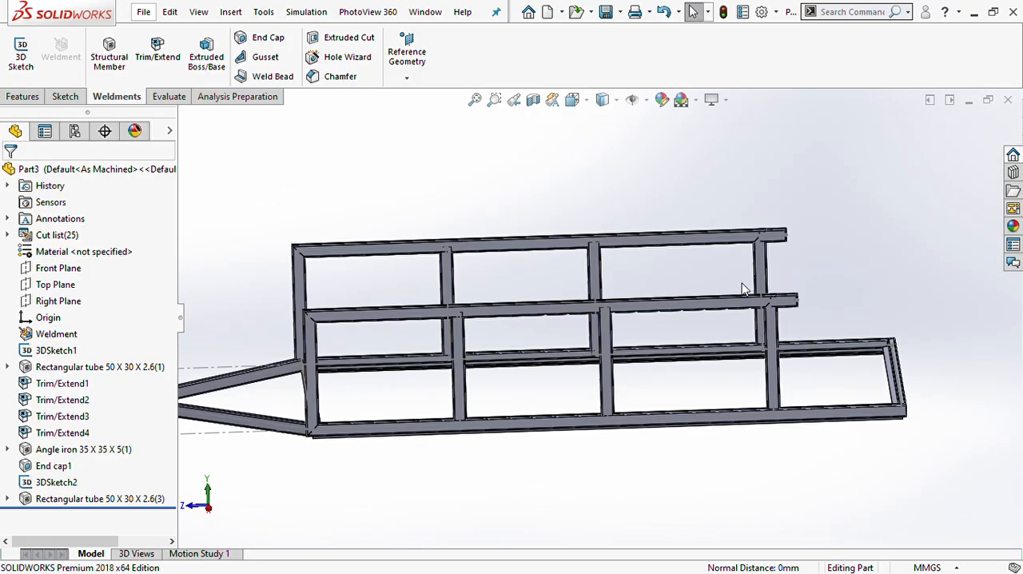
scroll(666, 347, down, 4)
scroll(664, 347, down, 2)
scroll(667, 352, up, 5)
middle_drag(666, 351, 711, 377)
scroll(707, 376, up, 5)
middle_drag(654, 327, 611, 302)
scroll(608, 301, down, 4)
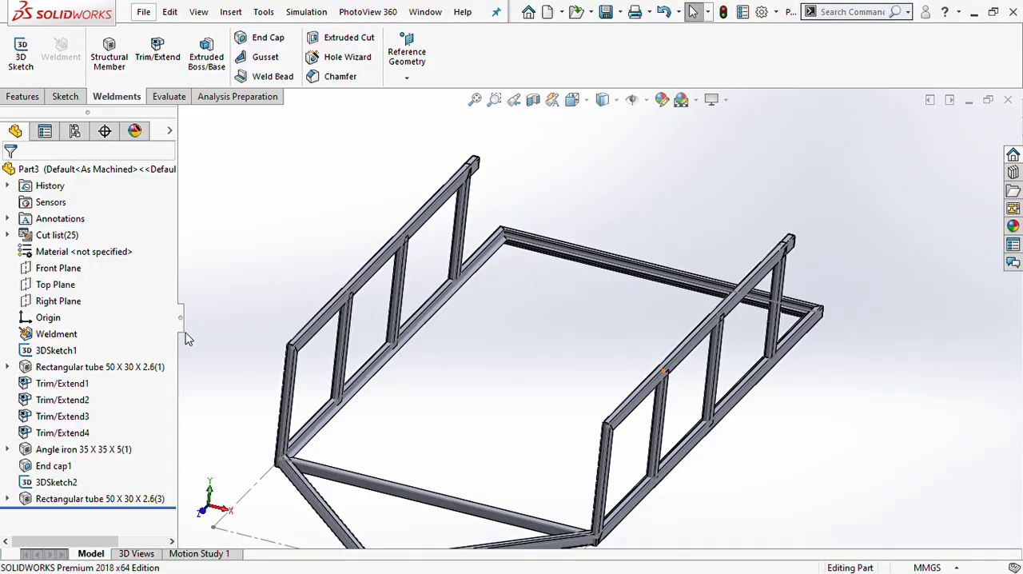
- Hide the main tube, angle iron, intermediate upright and end cap bodies so only the sketch lines remain
click(88, 366)
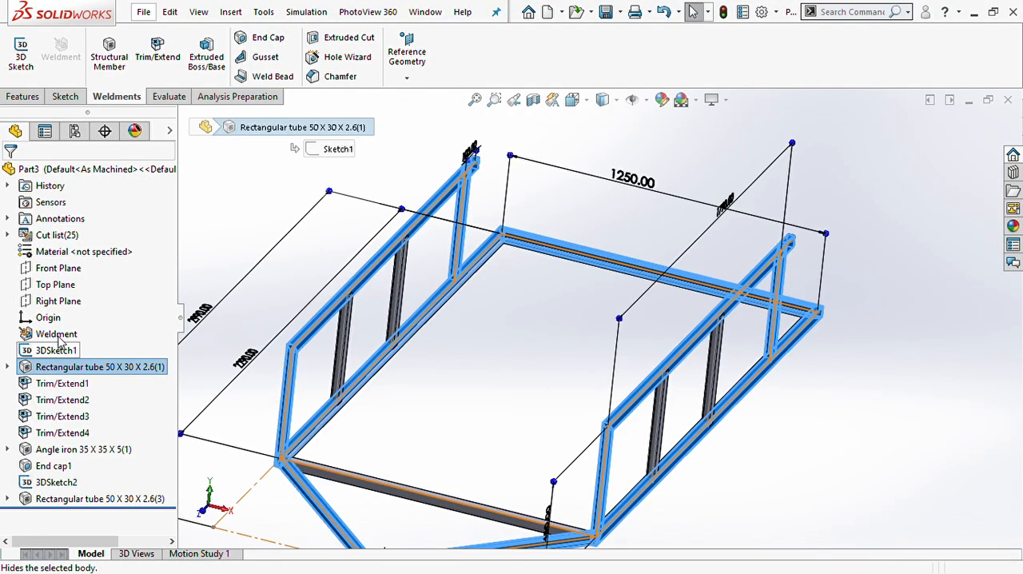
click(56, 449)
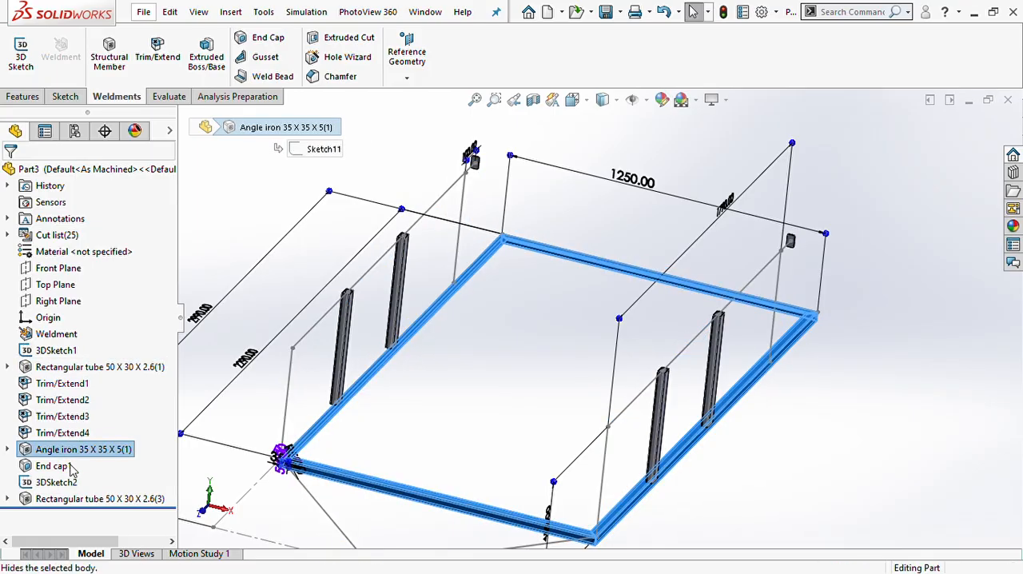
click(76, 499)
click(54, 467)
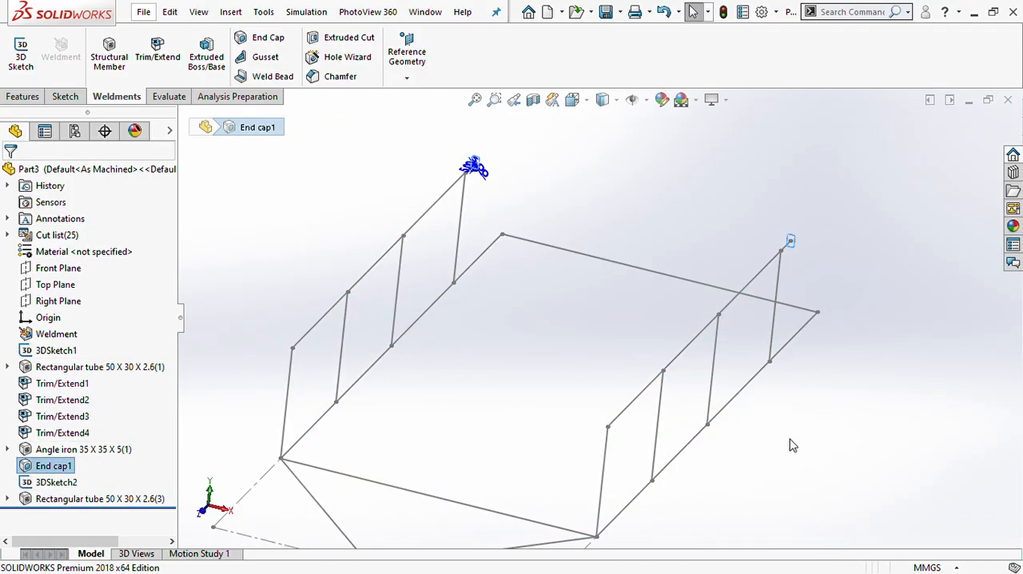
click(783, 461)
- Start a new 3D sketch and draw a cross line joining the lower endpoints of the two rearmost uprights
scroll(781, 460, up, 5)
middle_drag(701, 411, 632, 326)
scroll(608, 310, down, 3)
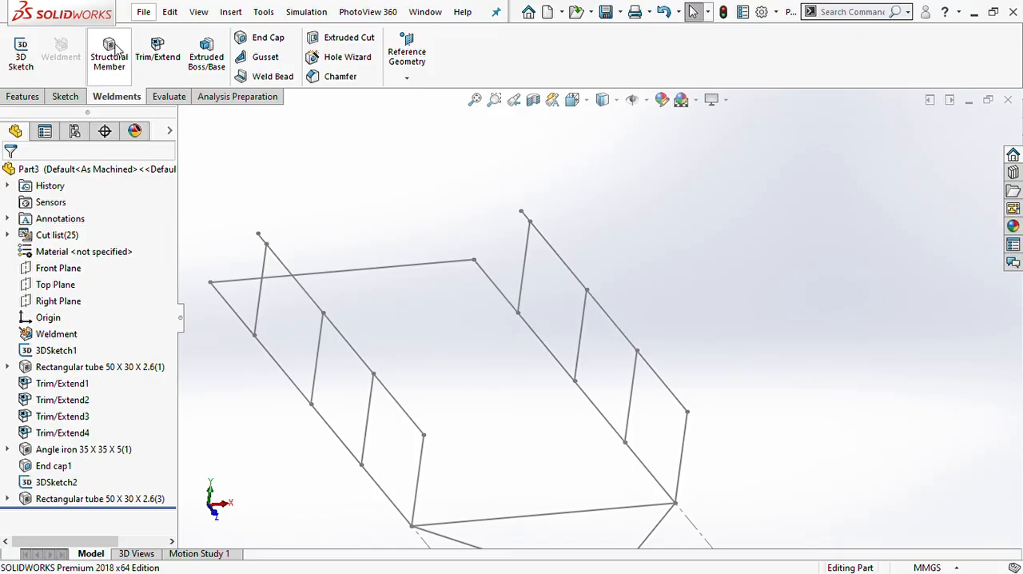
click(21, 52)
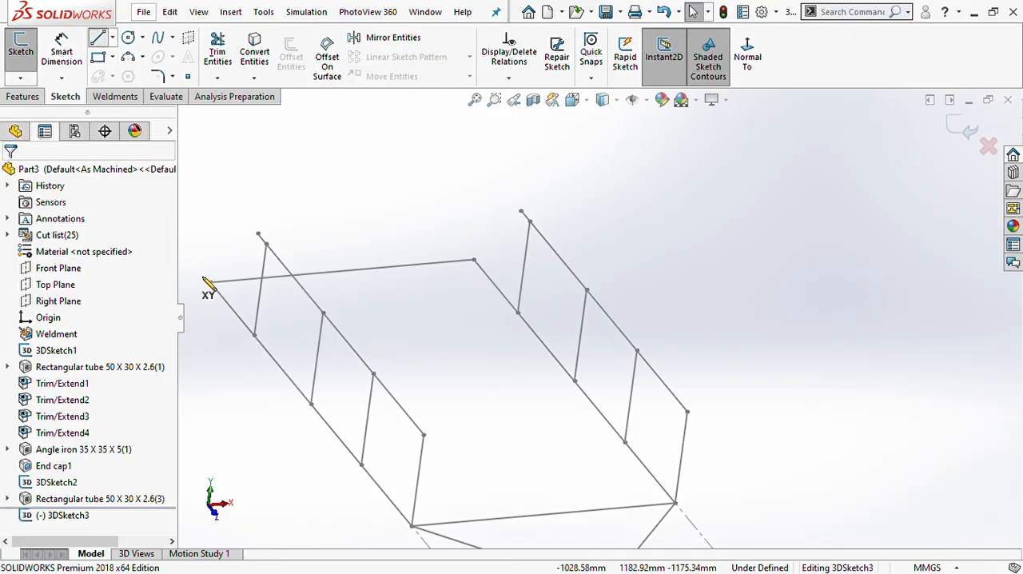
click(254, 334)
click(517, 314)
key(Escape)
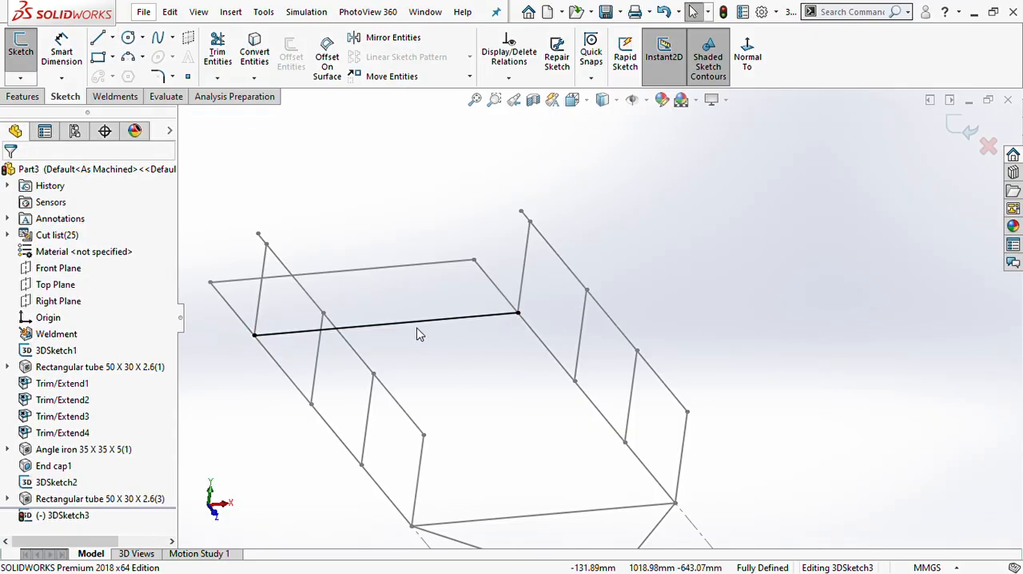
- Draw a second cross line between the two lower side rails, a short distance ahead of the rearmost uprights' cross line
mouse_move(468, 356)
middle_down()
mouse_move(458, 308)
mouse_move(493, 322)
mouse_move(456, 359)
middle_up()
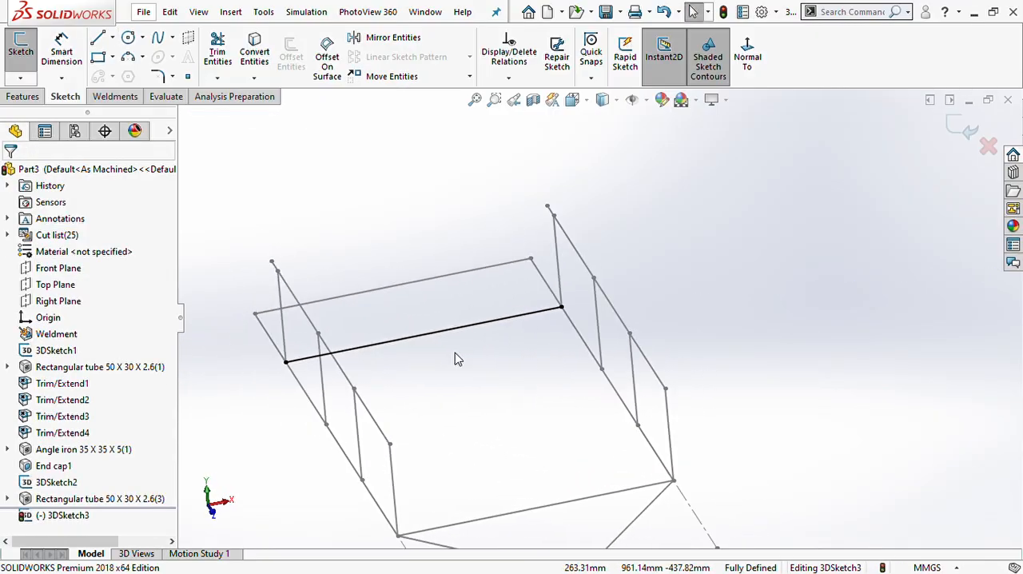
scroll(452, 336, down, 5)
scroll(448, 335, up, 5)
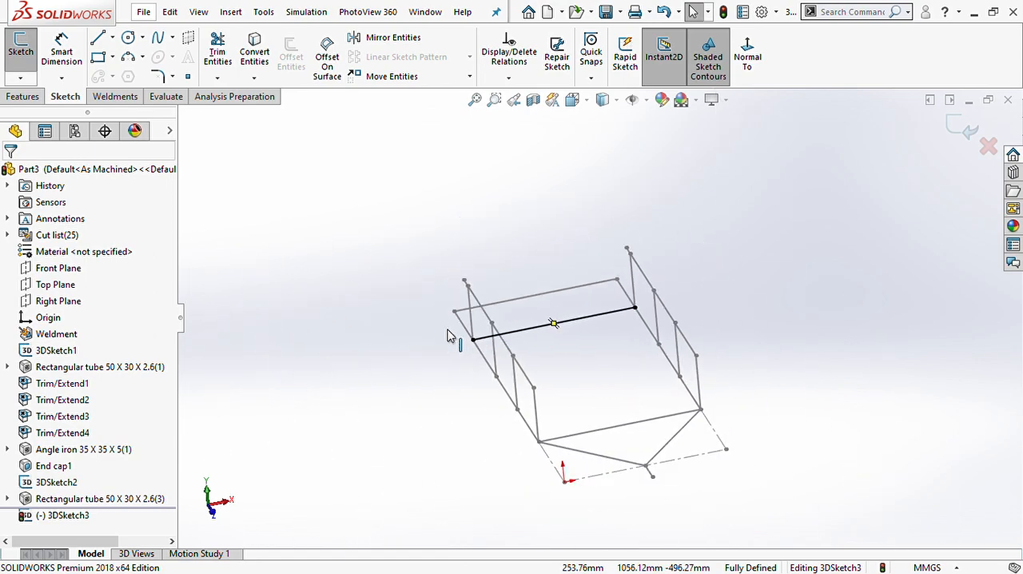
mouse_move(609, 376)
middle_down()
mouse_move(635, 318)
mouse_move(643, 342)
middle_up()
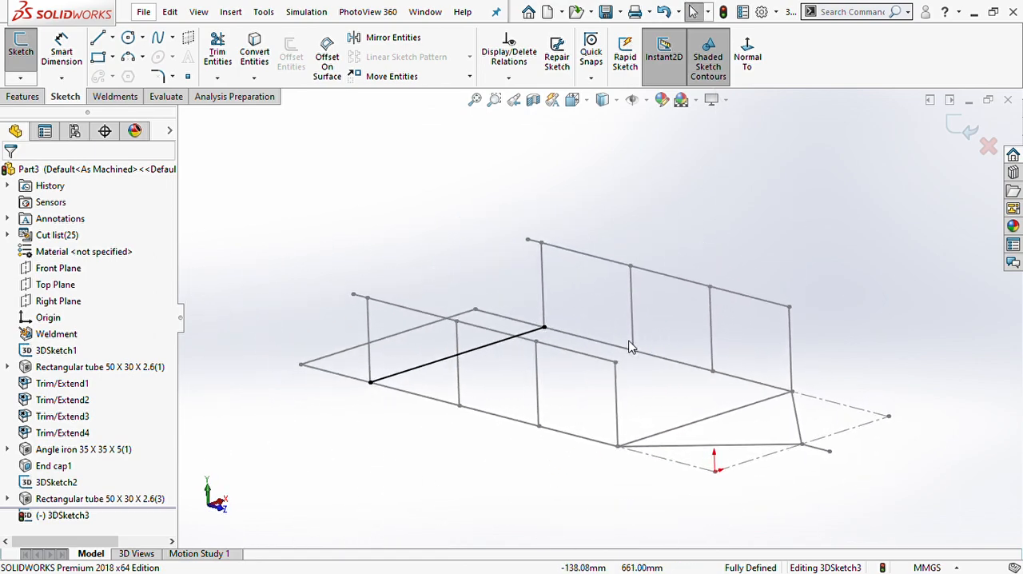
scroll(540, 351, down, 3)
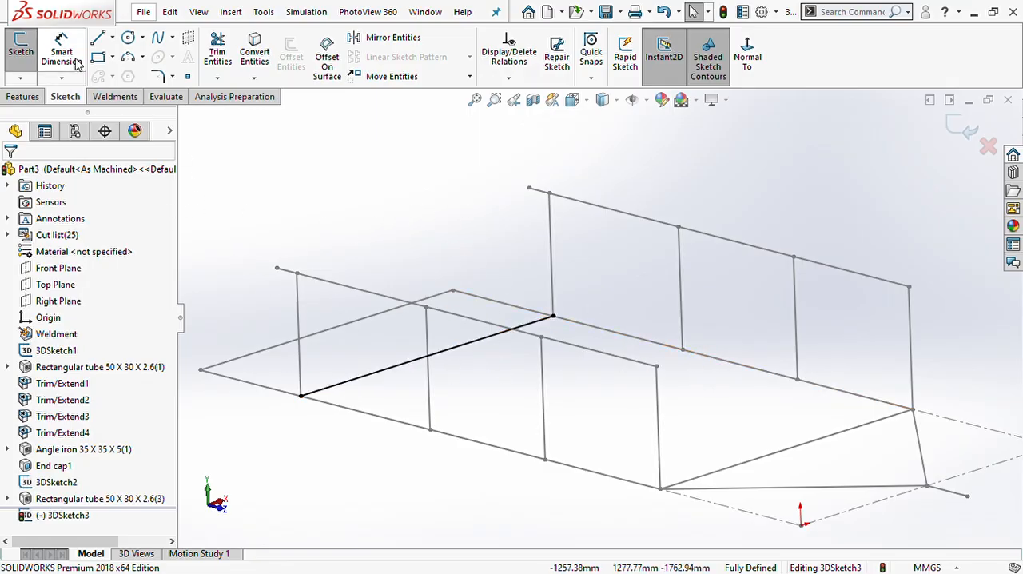
click(99, 40)
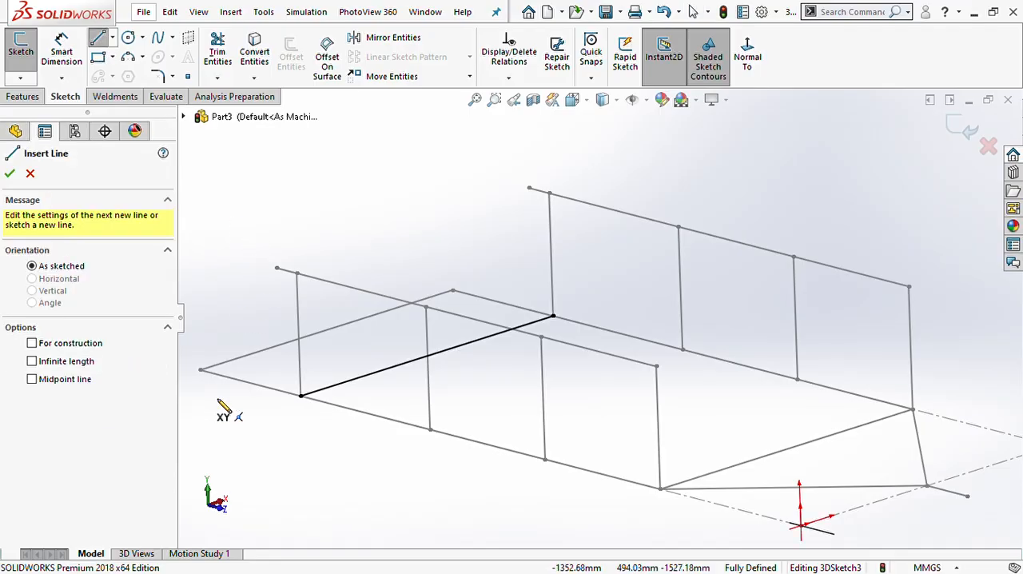
click(349, 407)
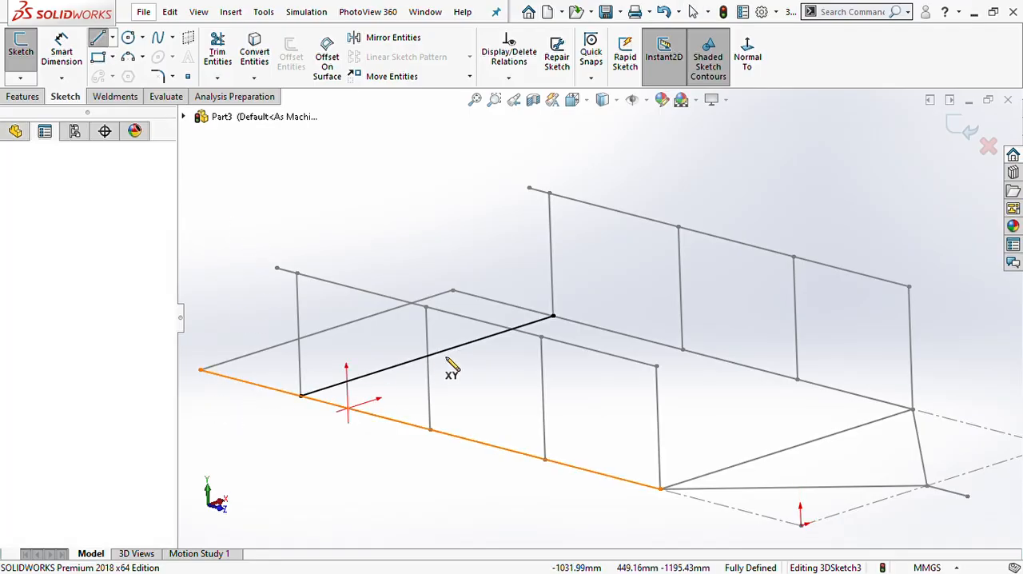
click(601, 329)
key(Escape)
key(Escape)
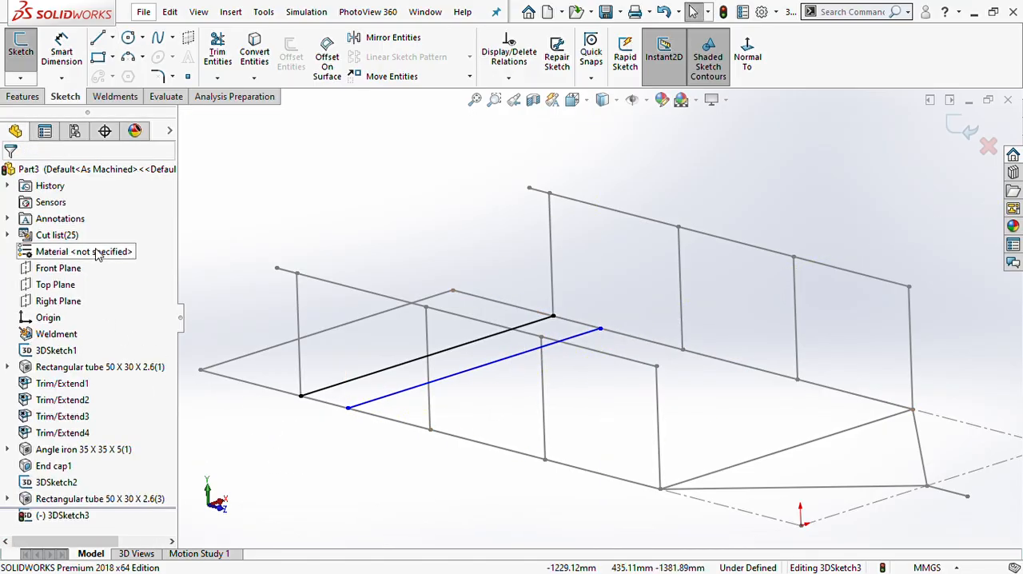
- Draw a third cross line about 1254 mm long between the lower side rails, just behind the next pair of uprights
click(98, 37)
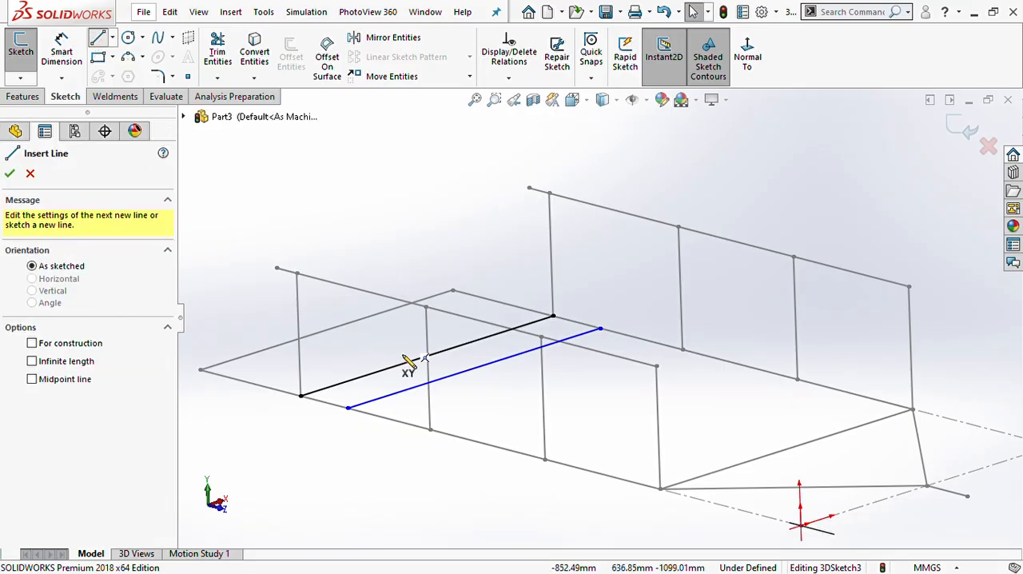
click(402, 421)
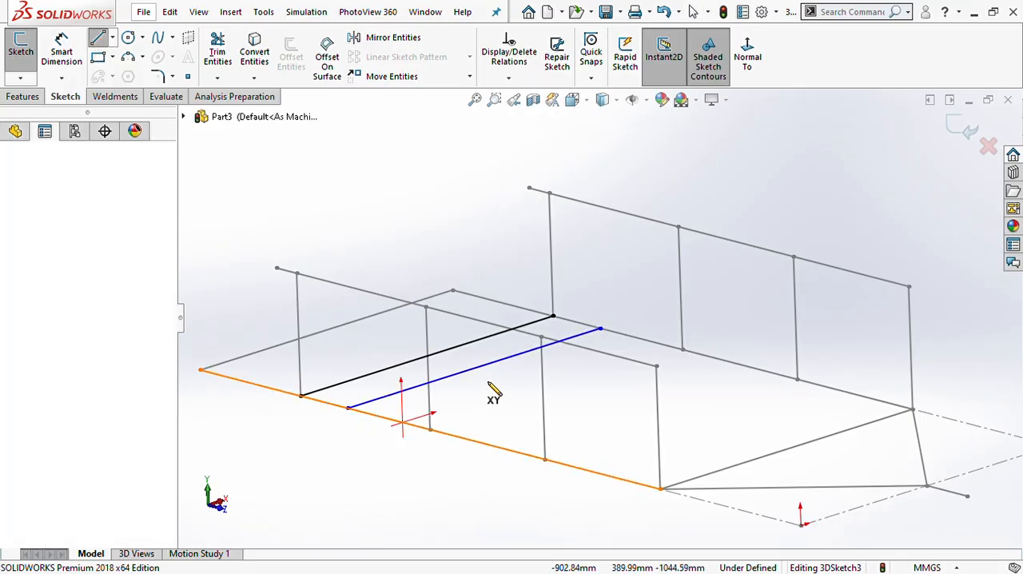
click(635, 337)
key(Escape)
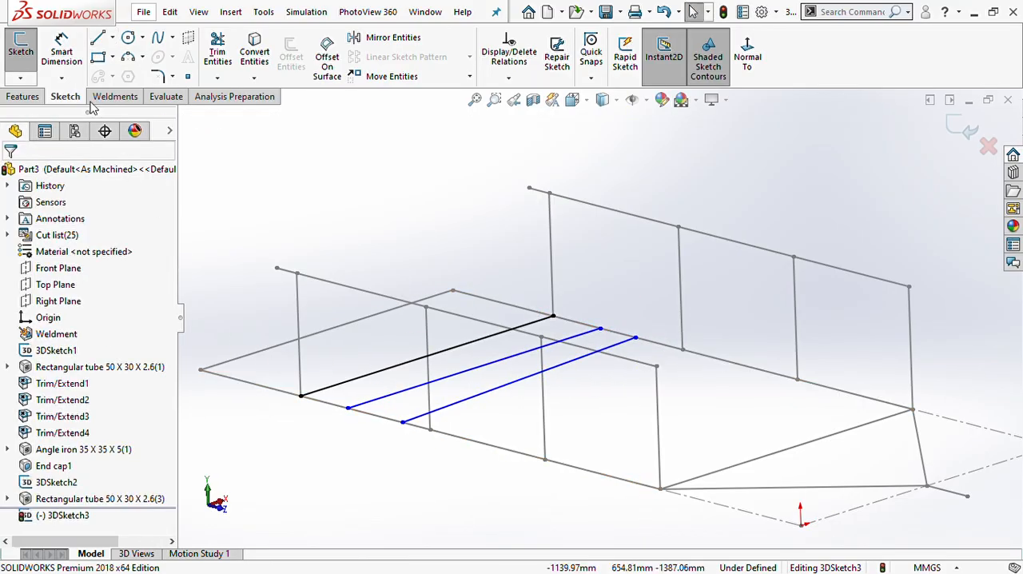
- Draw a fourth cross line between the lower side rails, starting in the middle bay between the two intermediate uprights
click(98, 37)
click(430, 429)
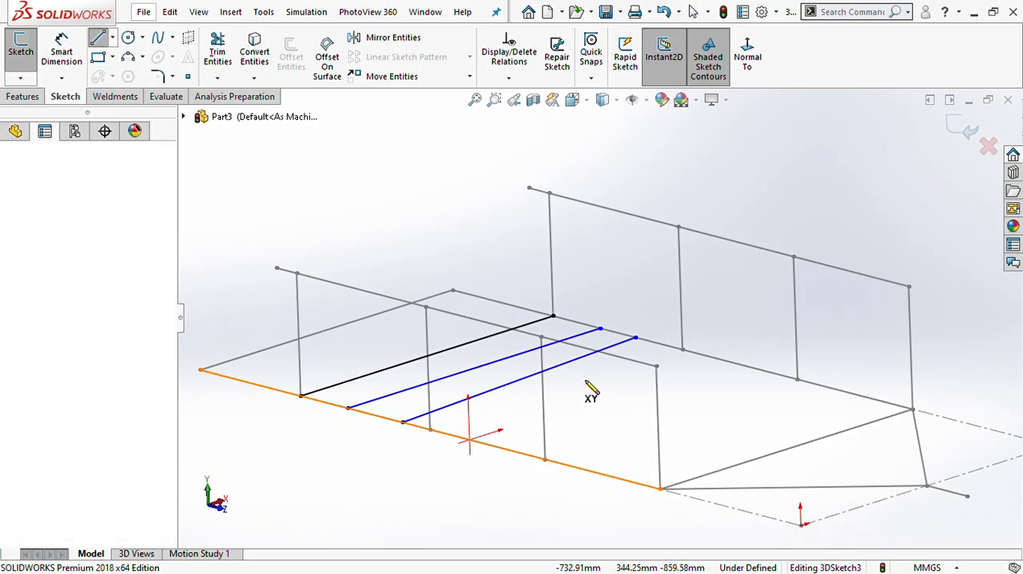
click(698, 352)
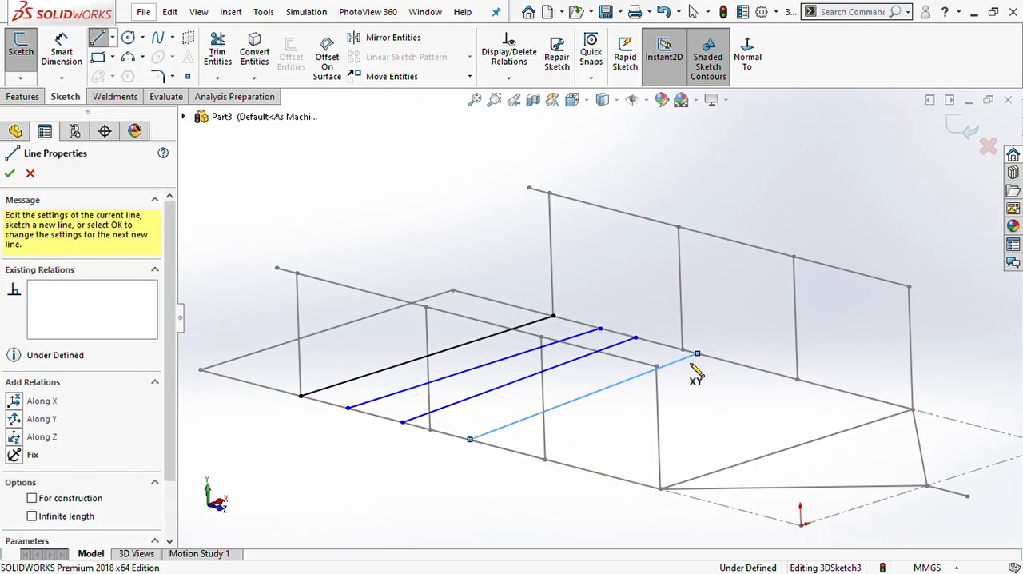
key(Escape)
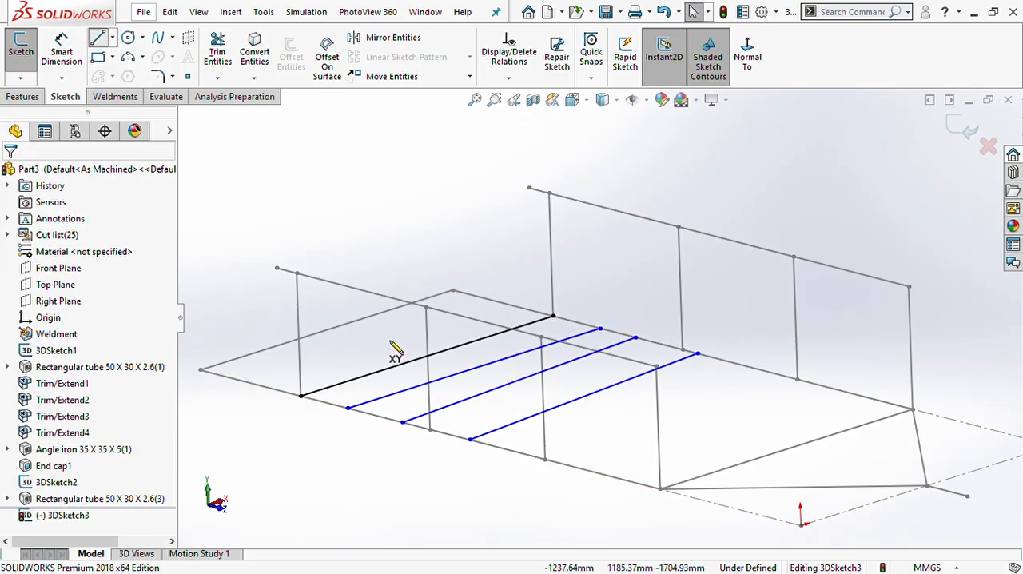
- Draw a fifth cross line between the lower side rails, ahead of the fourth and just behind the front intermediate uprights
click(514, 451)
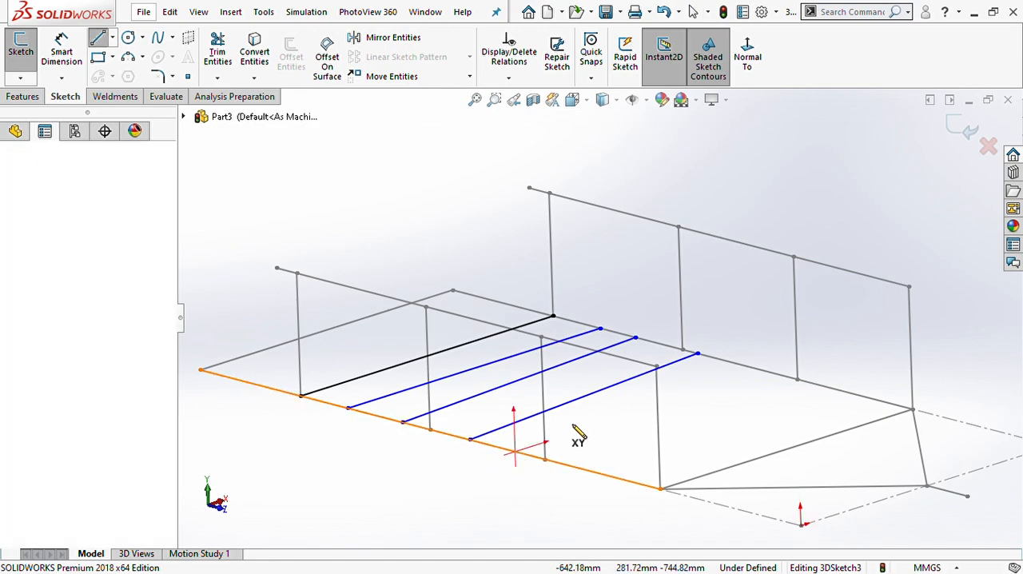
click(730, 362)
key(Escape)
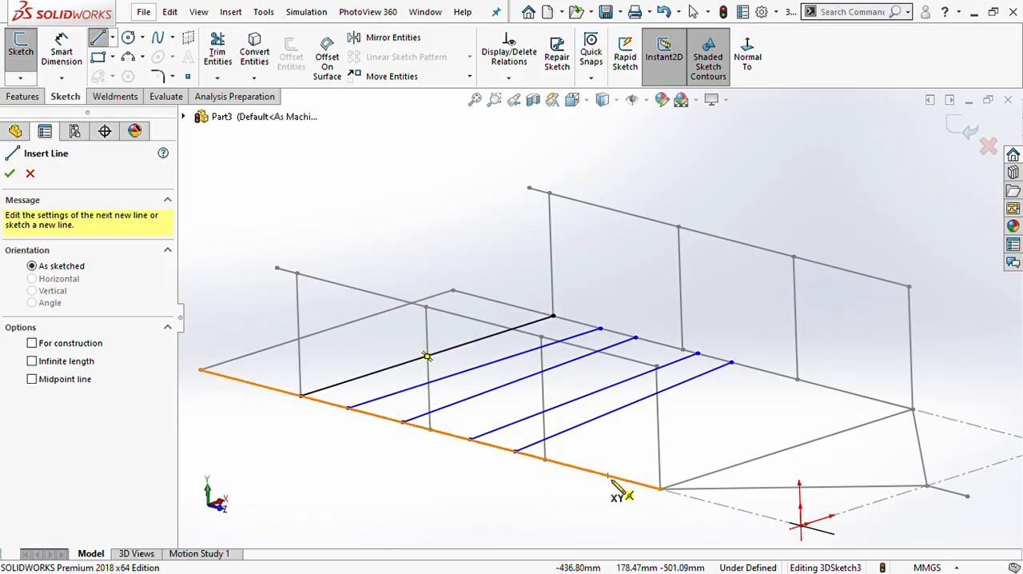
key(Escape)
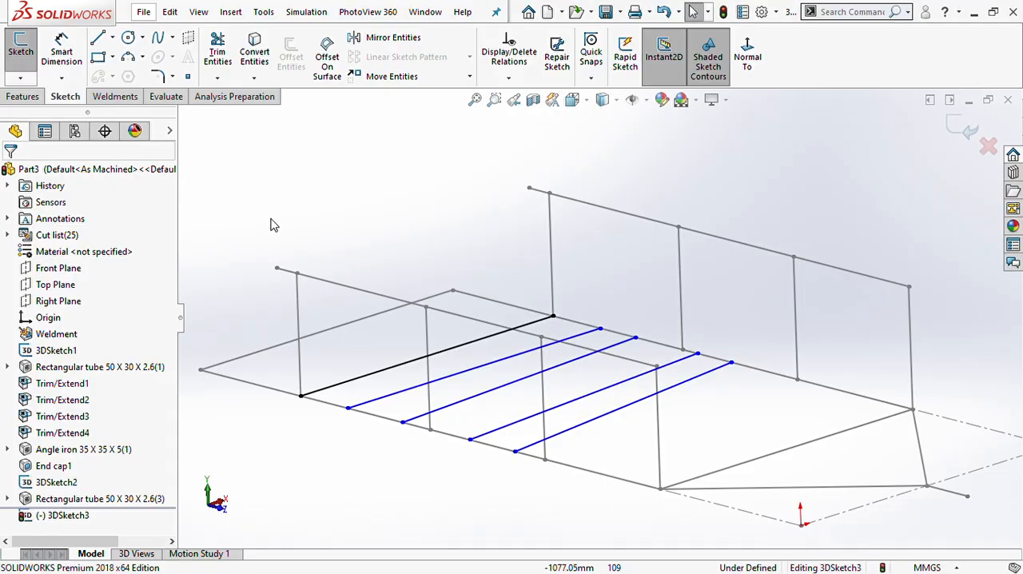
- Draw a sixth cross line between the two lower side rails, ahead of the fifth near the front intermediate uprights
click(98, 39)
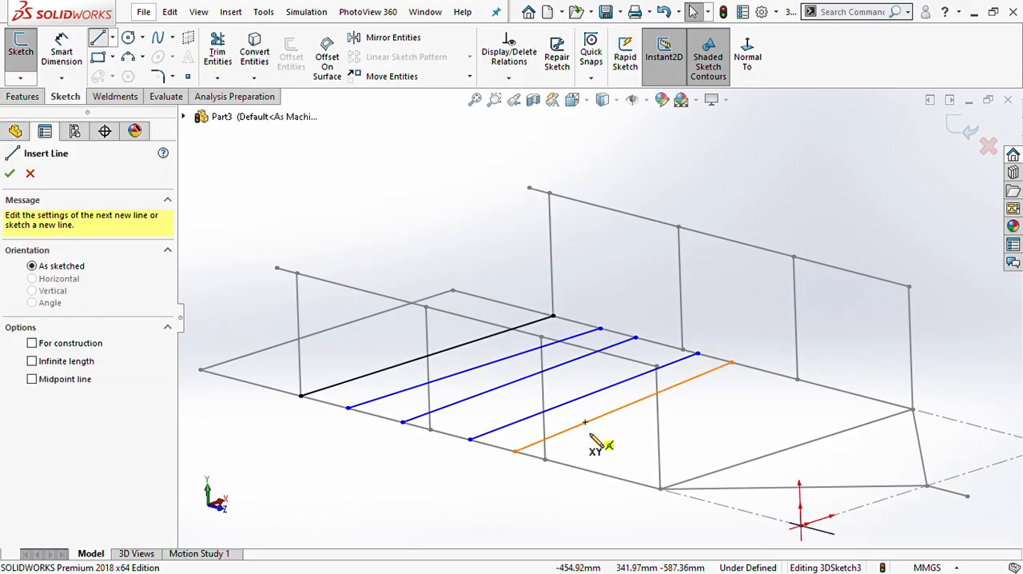
click(576, 463)
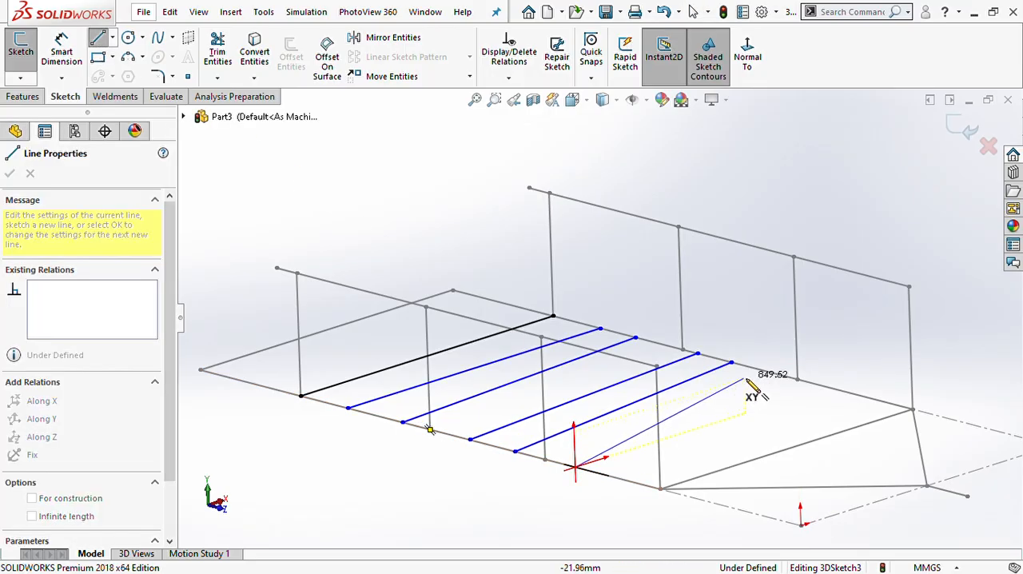
click(771, 373)
key(Escape)
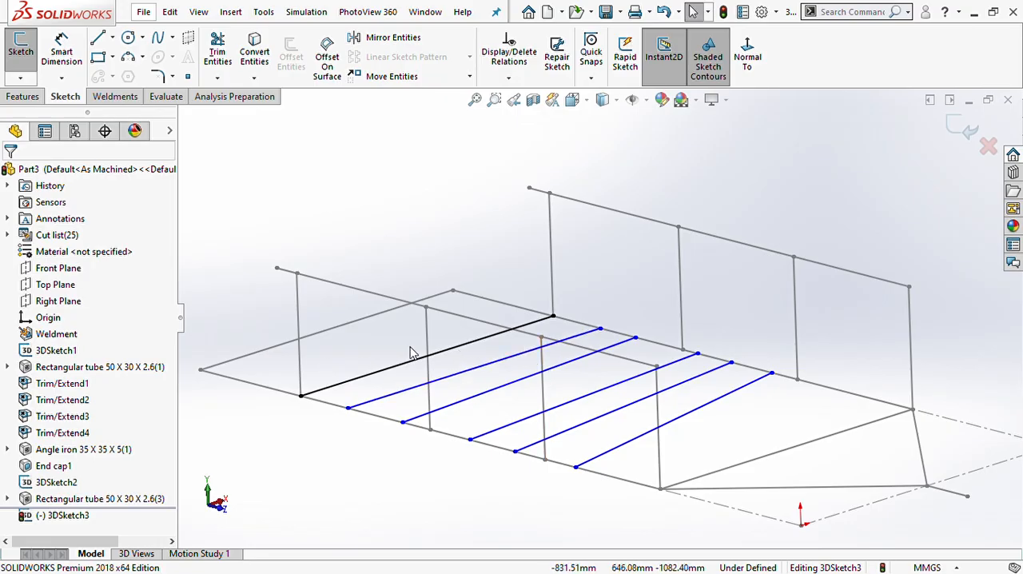
- Dimension the spacing between the rearmost cross line and the second cross line as 287 mm
click(63, 66)
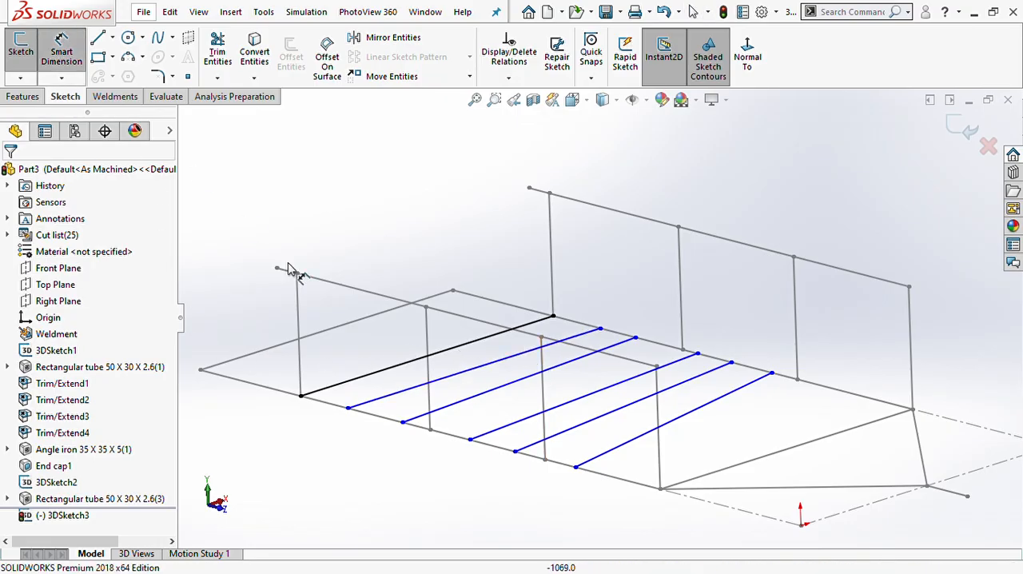
click(363, 375)
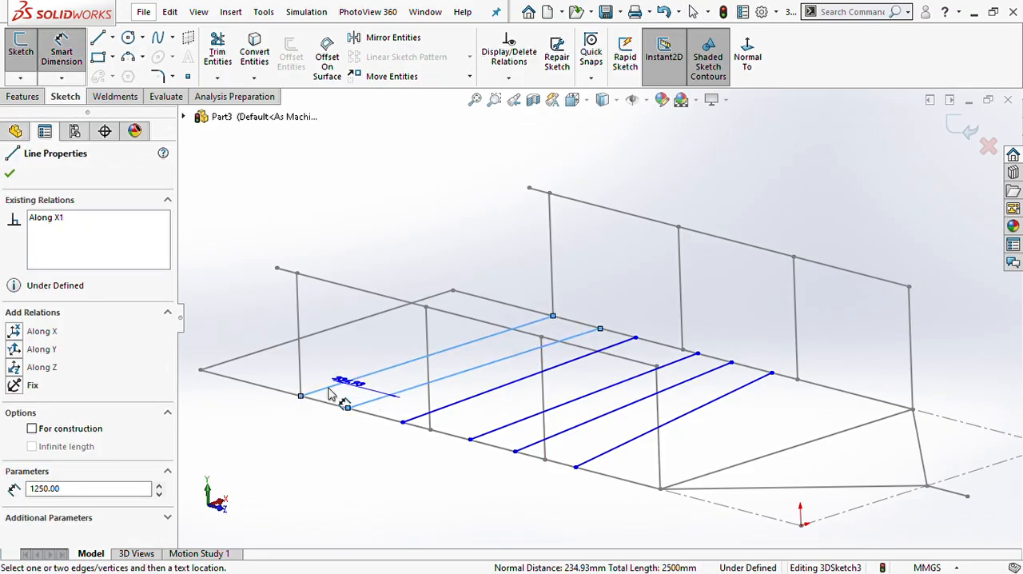
click(312, 421)
click(348, 399)
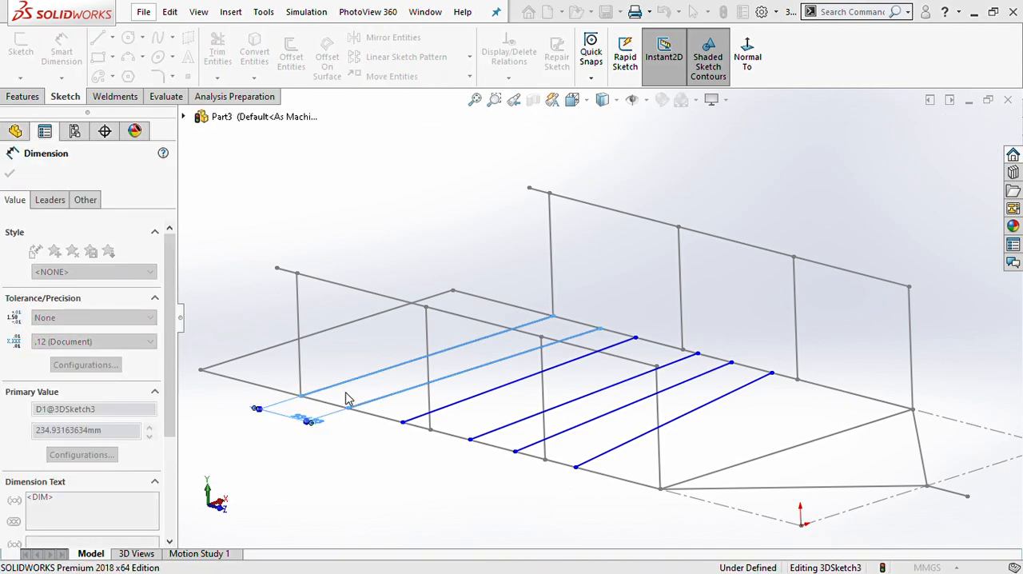
key(Escape)
- Add an Along X relation to the remaining four slanted cross lines
mouse_move(346, 417)
middle_down()
mouse_move(362, 419)
mouse_move(433, 344)
middle_up()
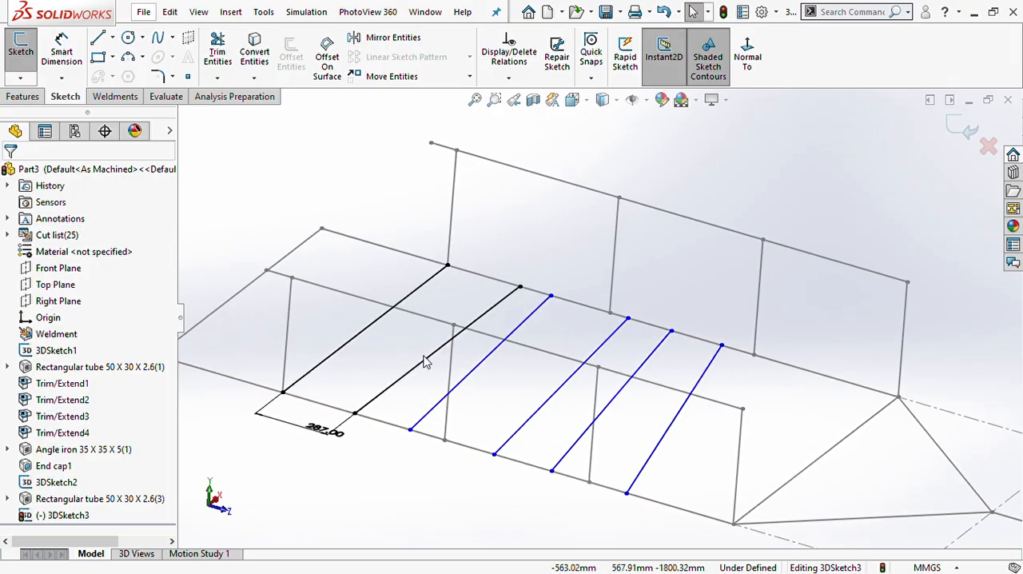
click(521, 326)
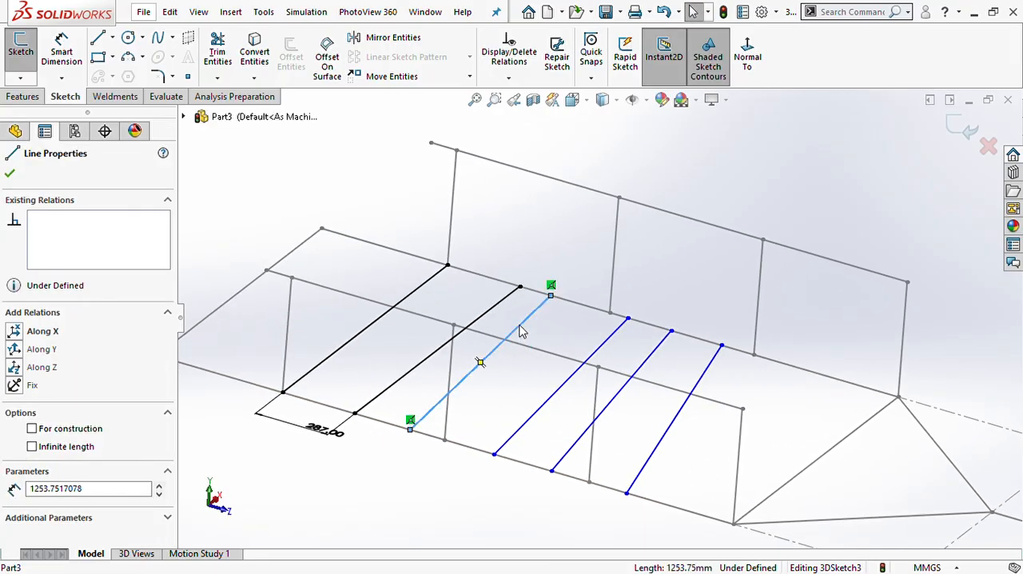
ctrl+click(552, 394)
ctrl+click(600, 412)
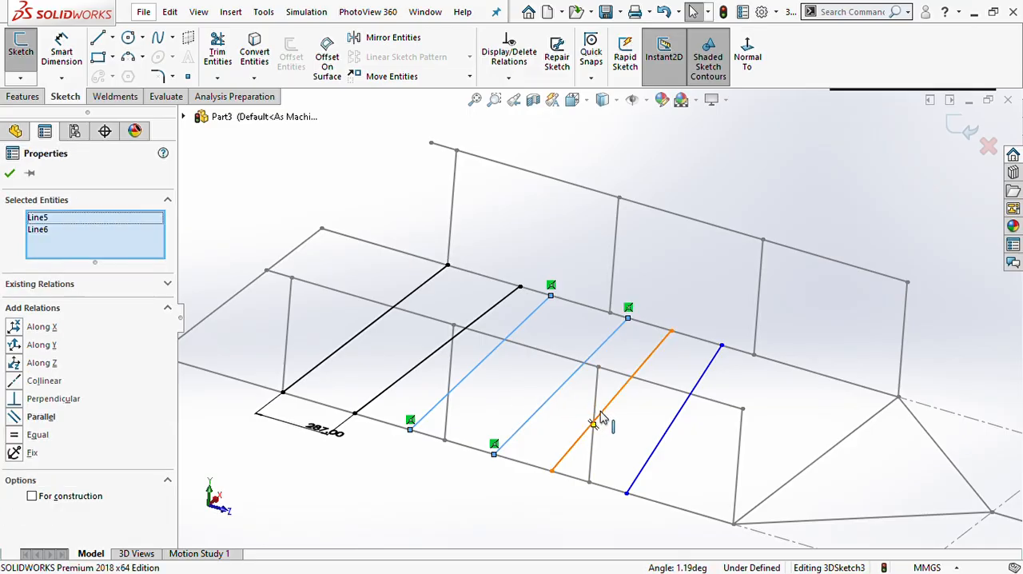
ctrl+click(663, 436)
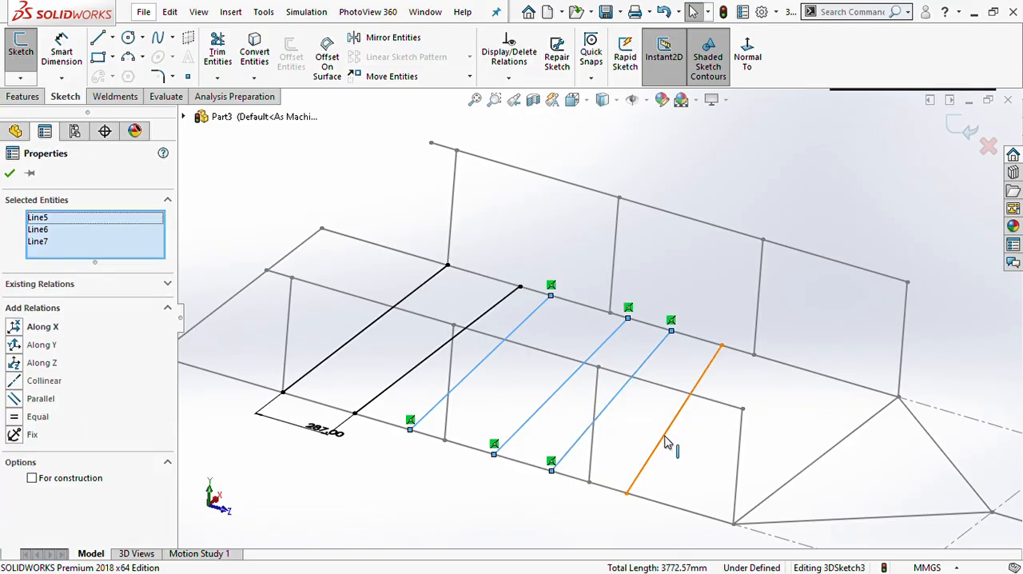
click(16, 331)
key(Escape)
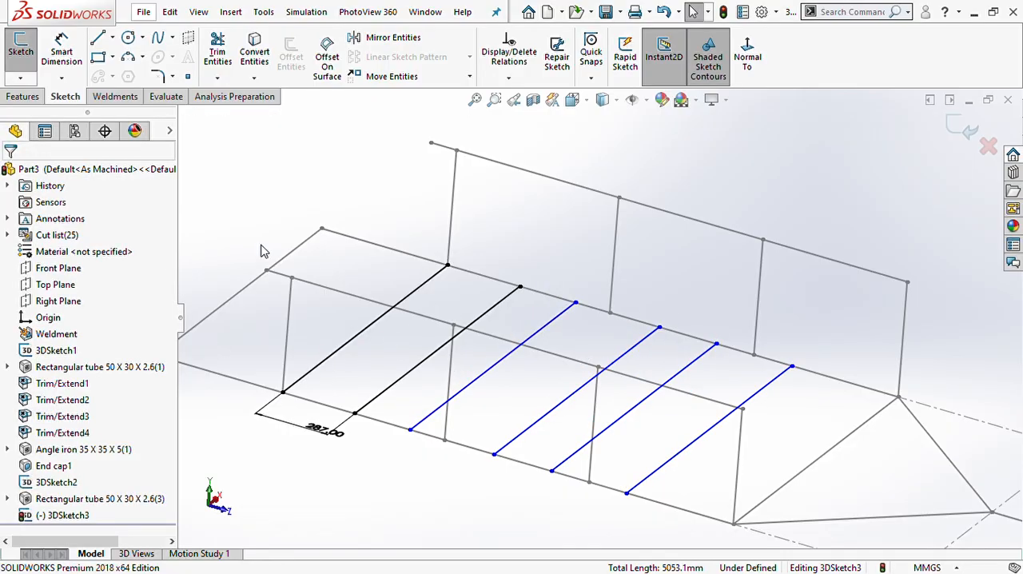
- Dimension the spacing between the near-rail endpoints of the second and third cross lines as 287 mm
click(70, 56)
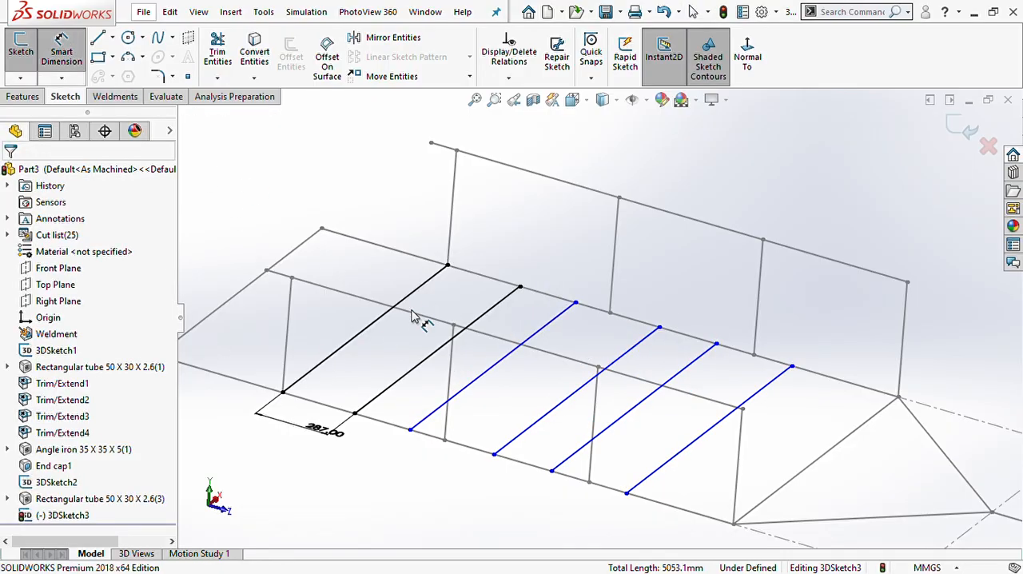
click(410, 431)
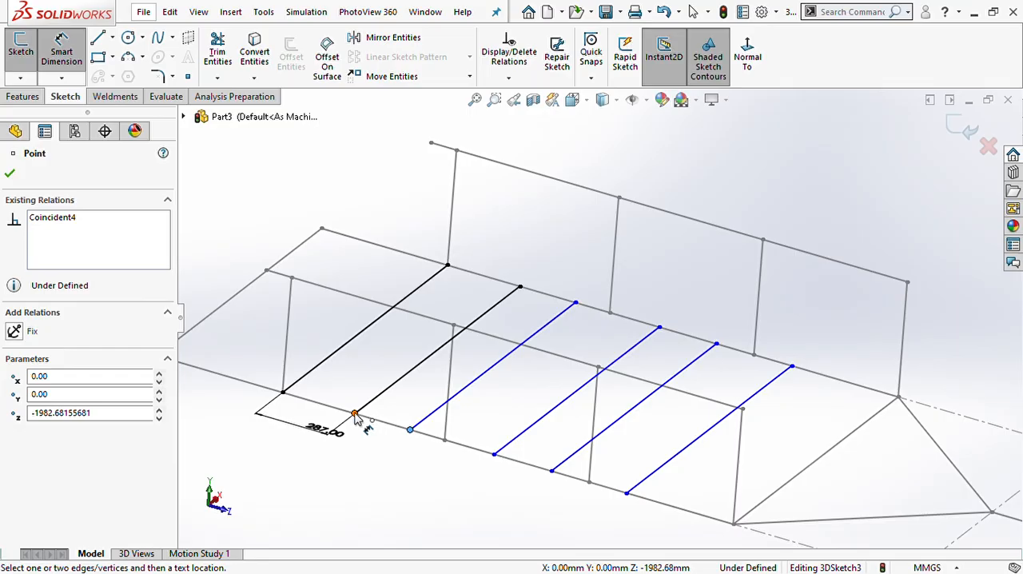
click(354, 414)
click(380, 453)
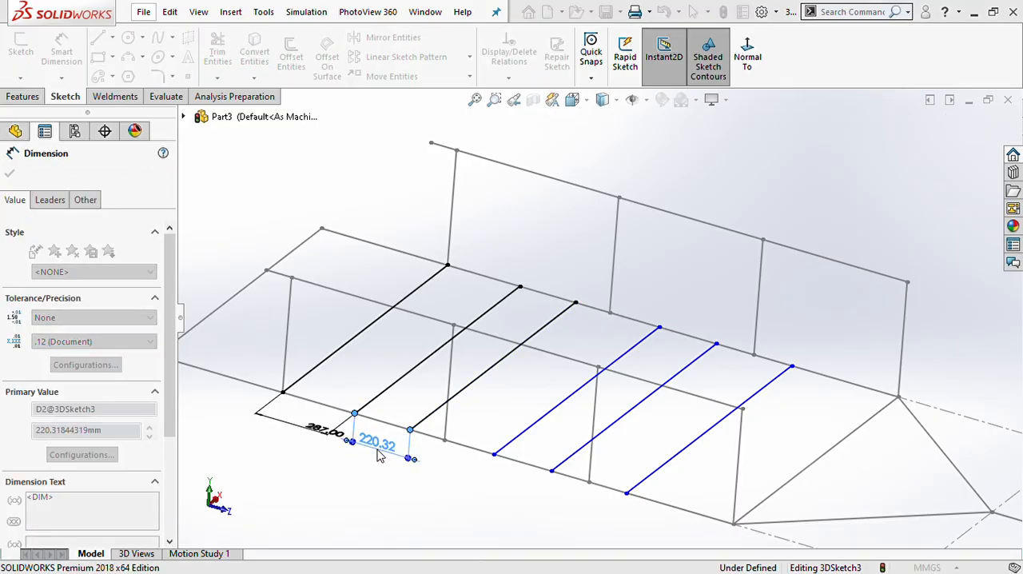
text(278)
key(Return)
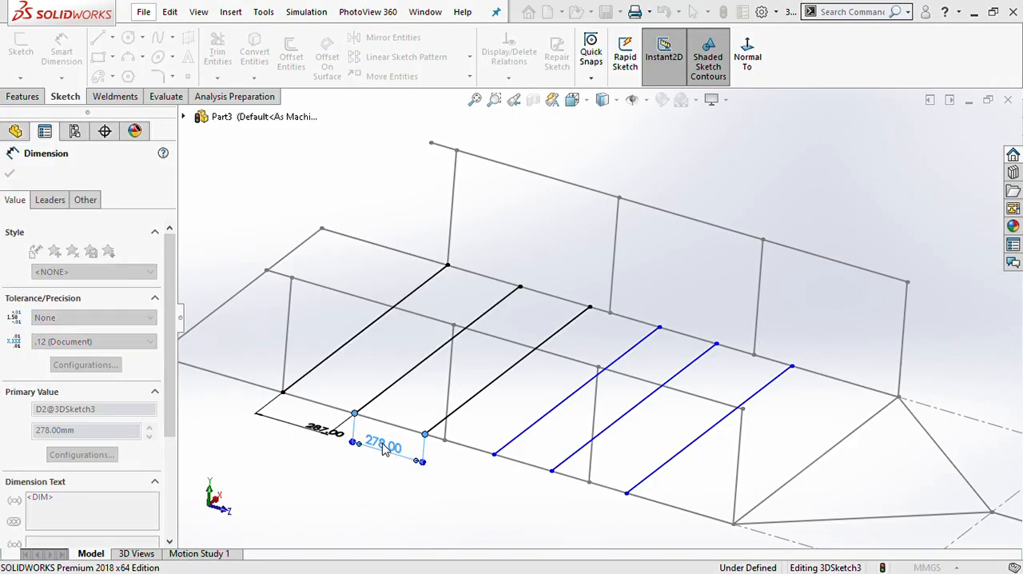
text(287)
key(Return)
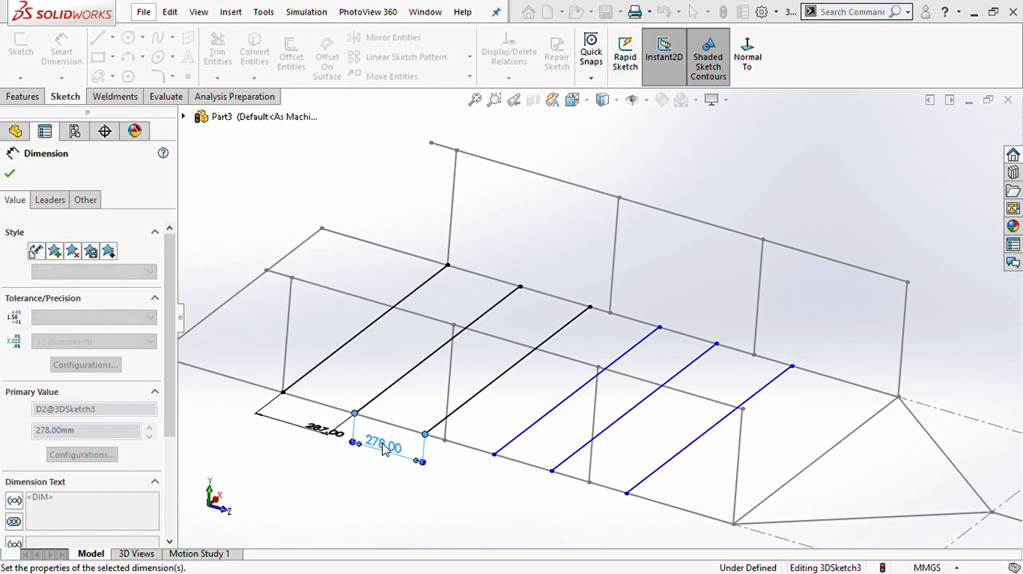
- Dimension the spacing between the endpoints of the third and fourth cross lines as 287 mm
click(494, 453)
click(427, 436)
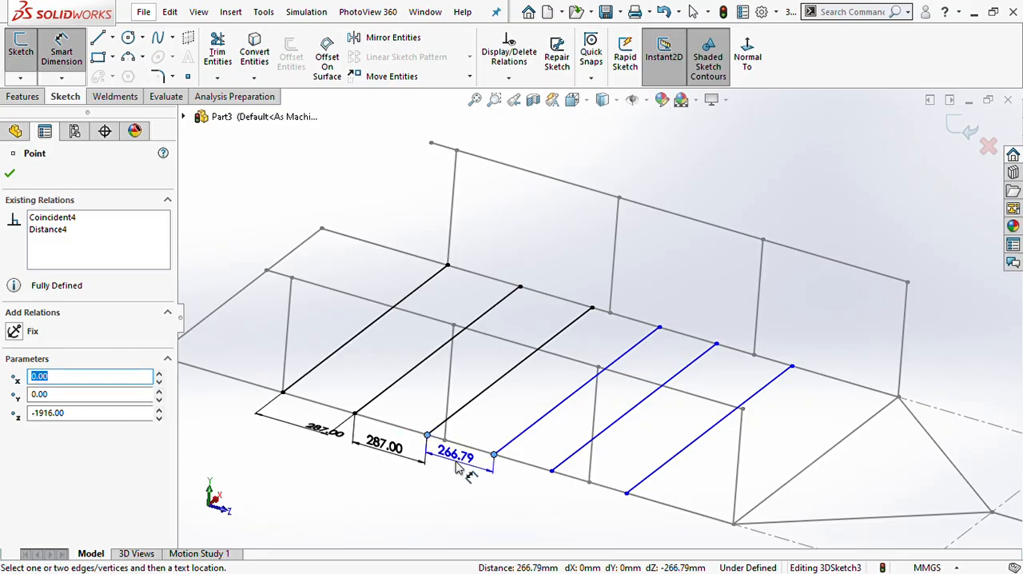
click(455, 471)
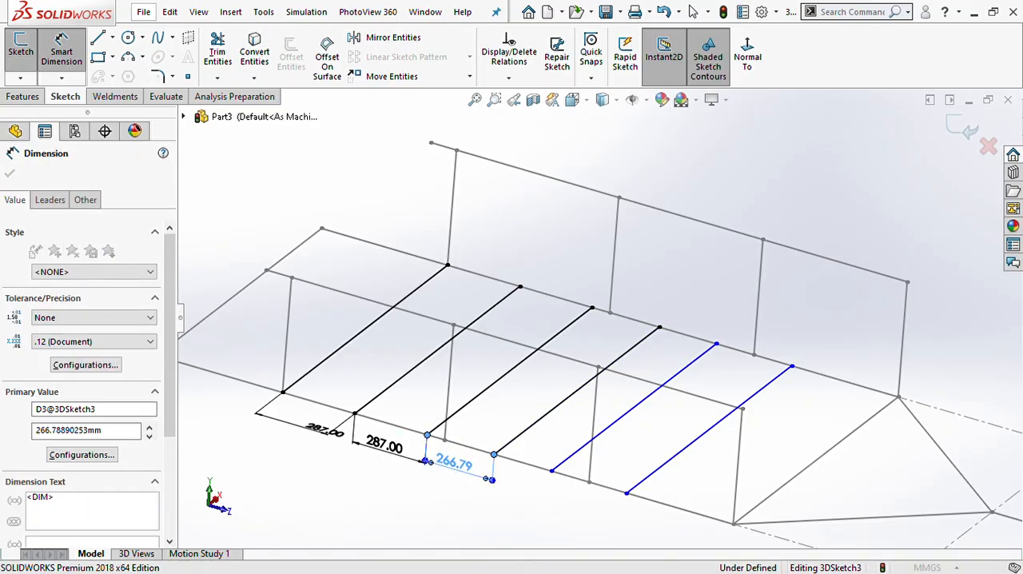
text(287)
key(Return)
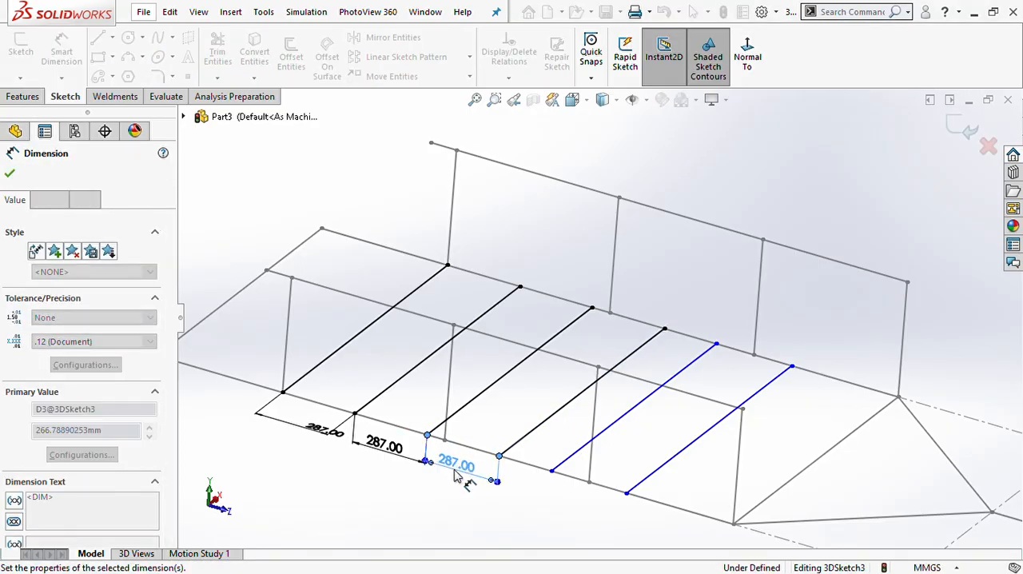
- Dimension the spacing between the endpoints of the fourth and fifth cross lines as 287 mm
click(551, 470)
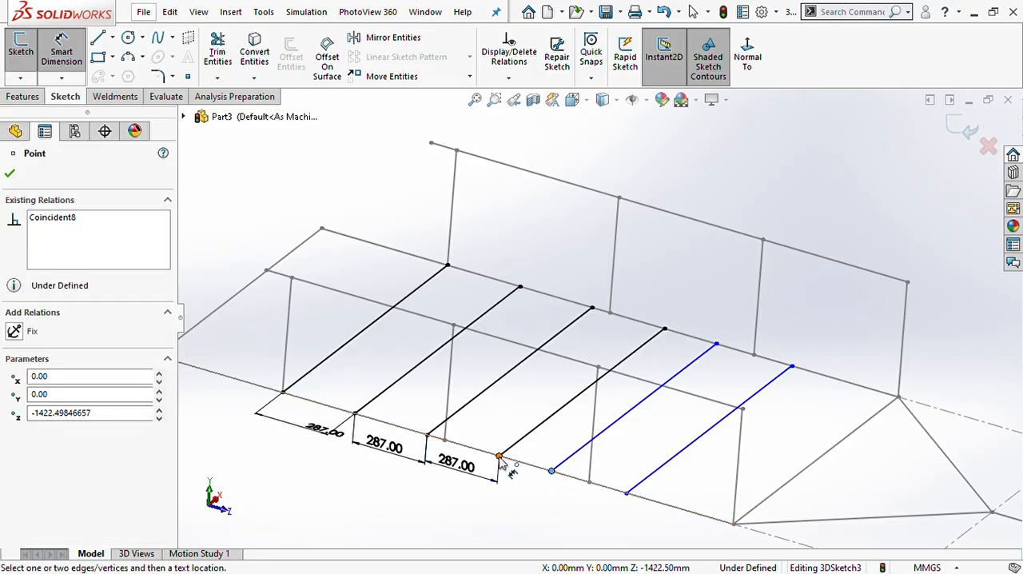
click(500, 456)
click(527, 494)
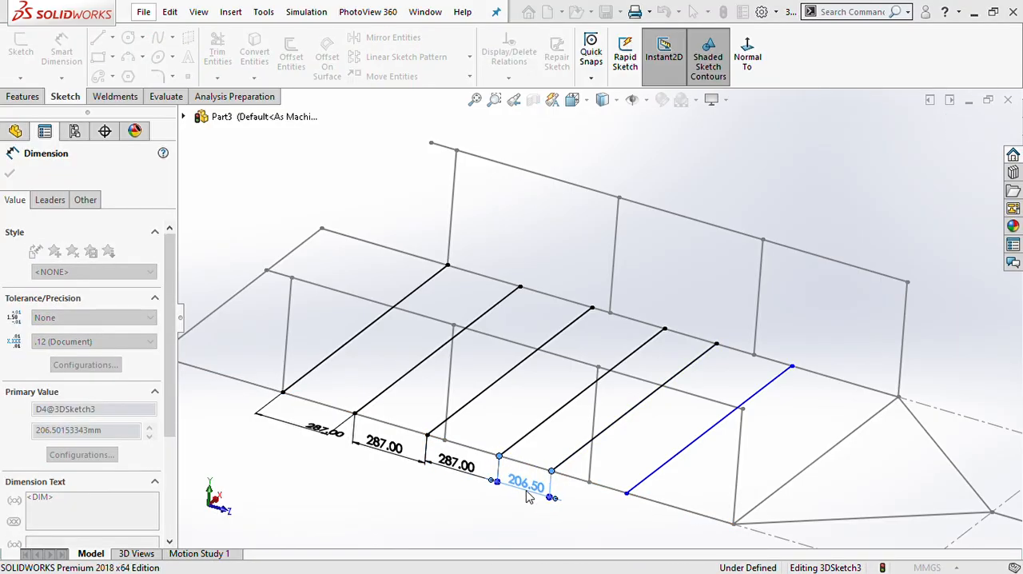
text(287)
key(Return)
- Dimension the spacing between the endpoints of the fifth and sixth cross lines as 287 mm and end dimensioning
click(626, 493)
click(572, 478)
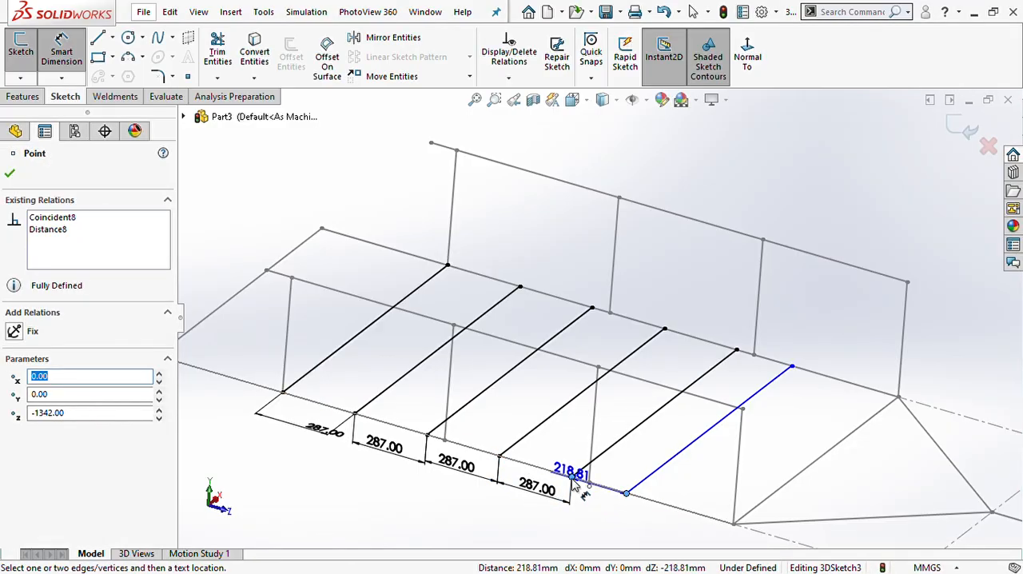
click(601, 516)
click(599, 515)
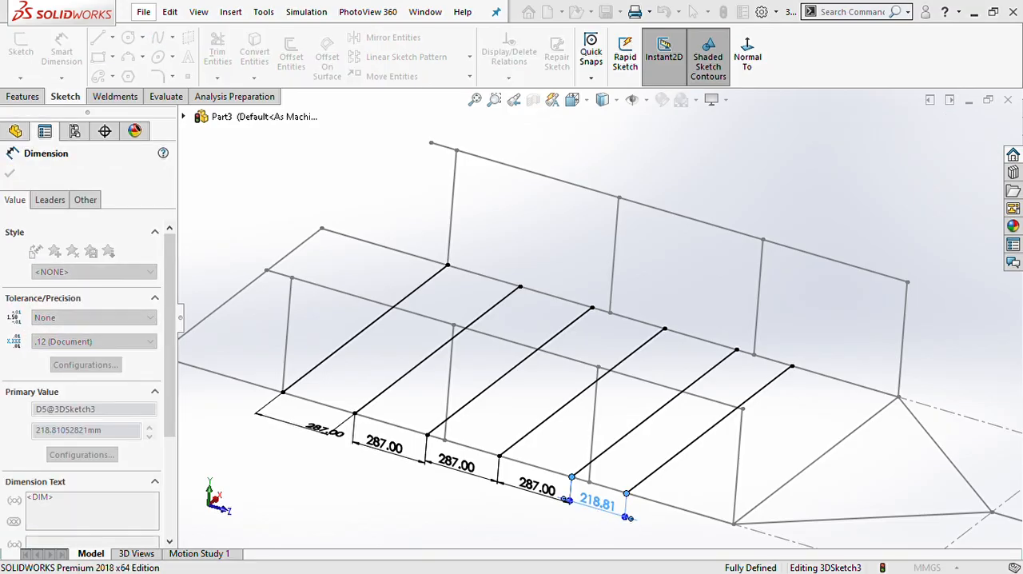
text(287)
key(Return)
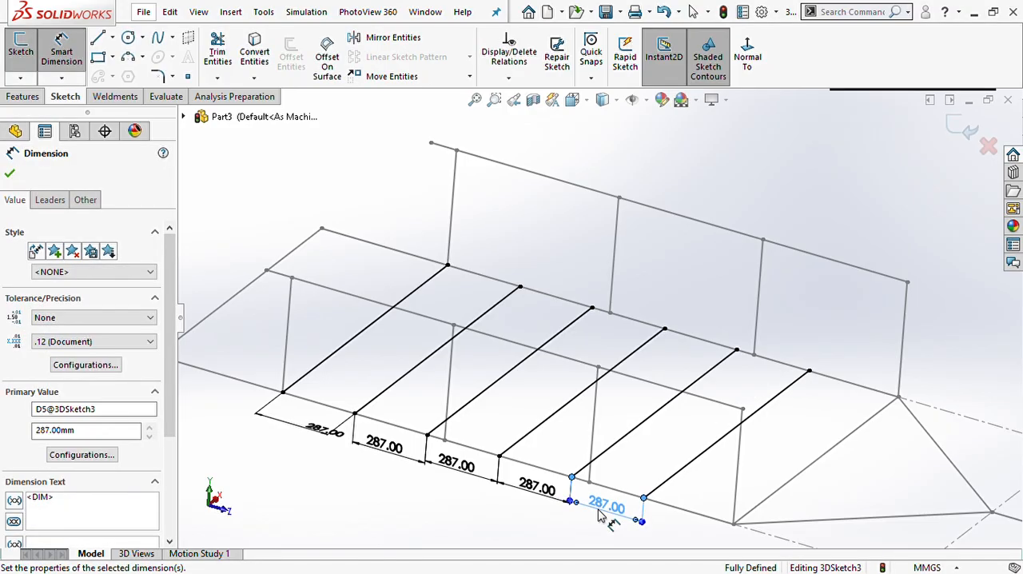
click(595, 516)
key(Escape)
- Rebuild the part to exit the 3D sketch containing the six floor cross lines
scroll(593, 509, up, 3)
mouse_move(610, 484)
middle_down()
mouse_move(551, 479)
mouse_move(553, 463)
middle_up()
mouse_move(584, 387)
middle_down()
mouse_move(605, 336)
mouse_move(541, 392)
middle_up()
scroll(584, 382, down, 3)
scroll(584, 382, up, 2)
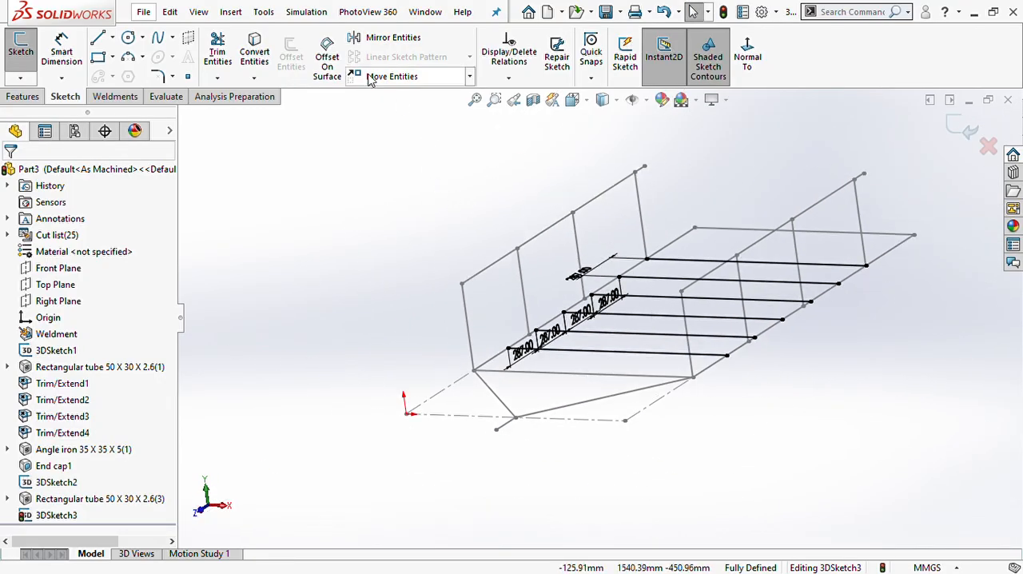
scroll(644, 314, up, 2)
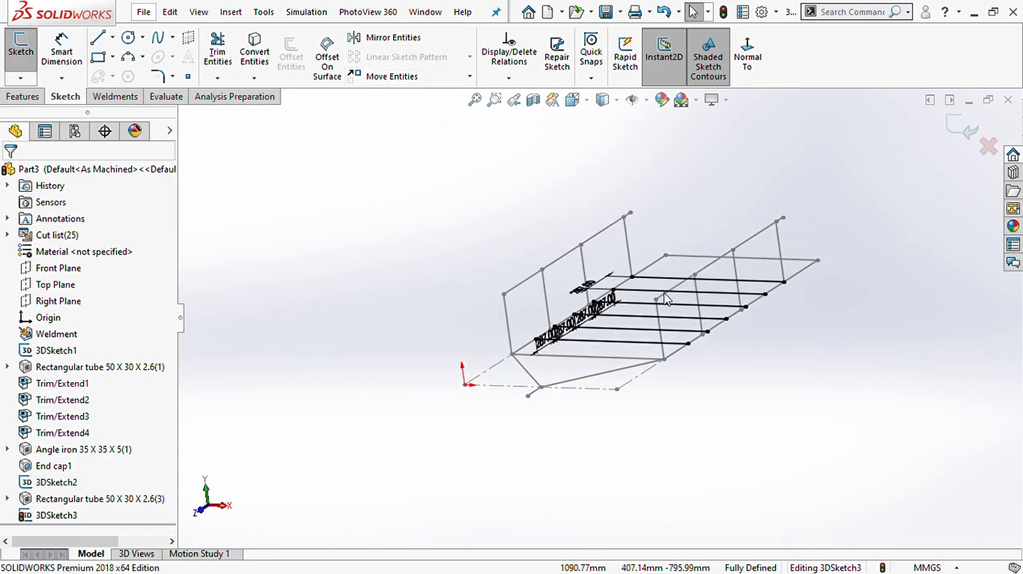
scroll(639, 315, down, 3)
scroll(655, 329, up, 2)
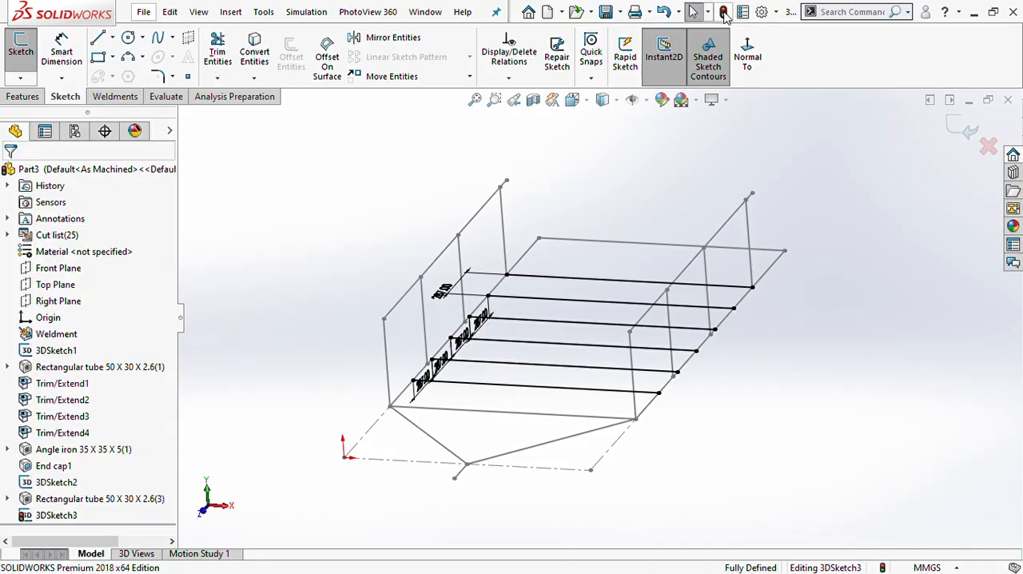
click(723, 12)
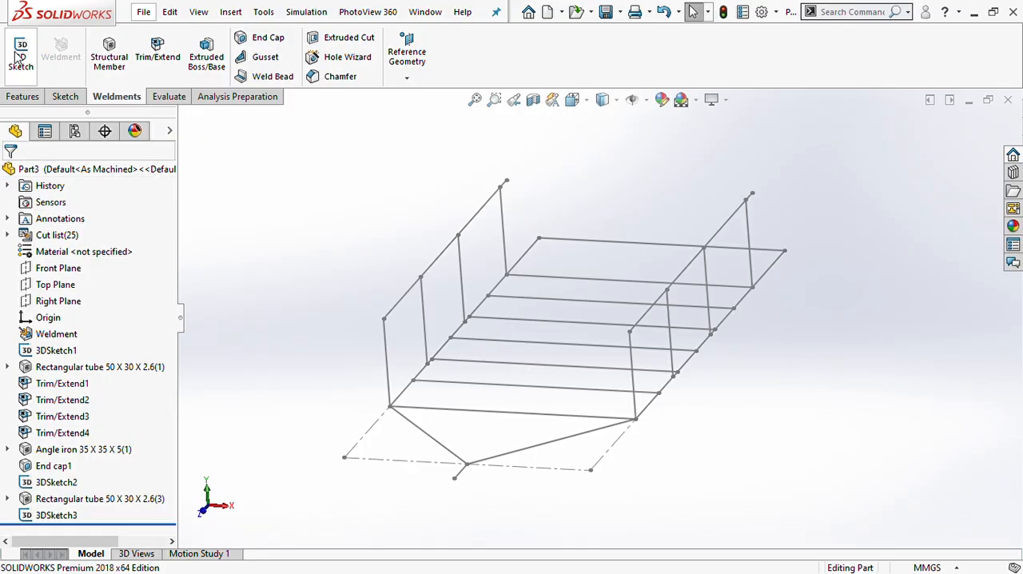
- Start an iso rectangular tube 50 x 30 x 2.6 structural member and assign the first three floor cross lines to separate groups
click(109, 55)
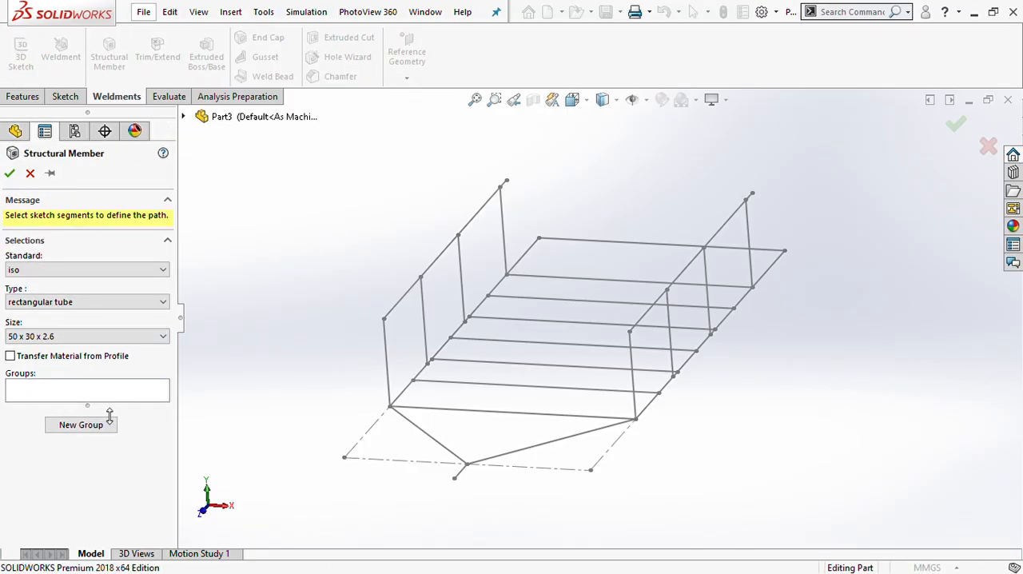
click(78, 389)
click(88, 426)
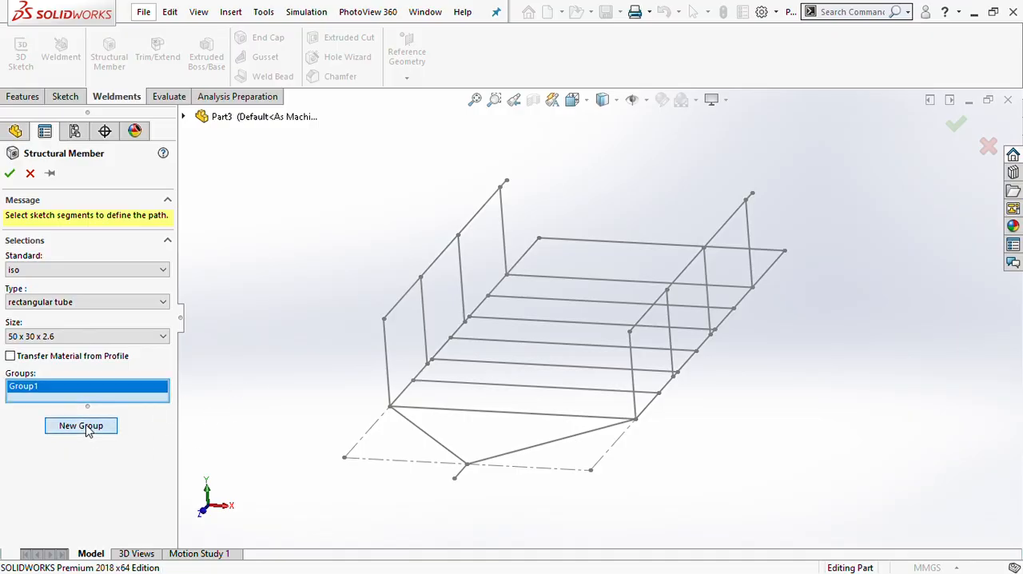
click(645, 286)
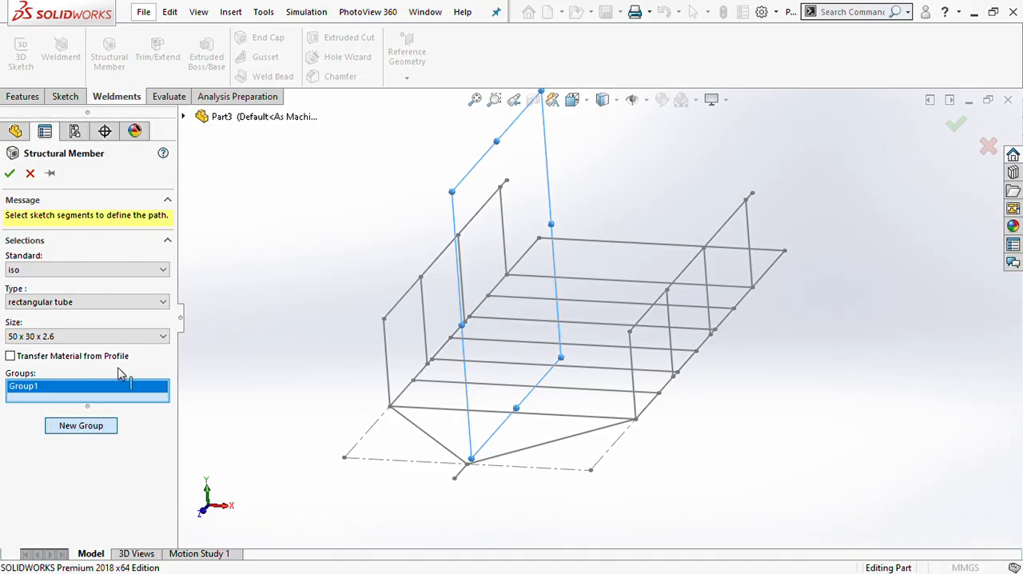
click(96, 454)
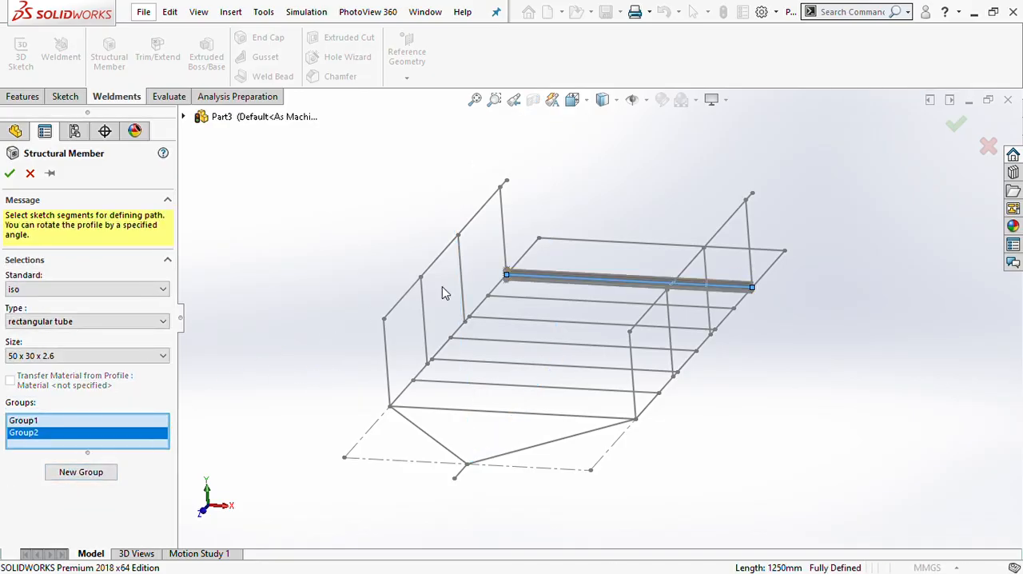
click(542, 303)
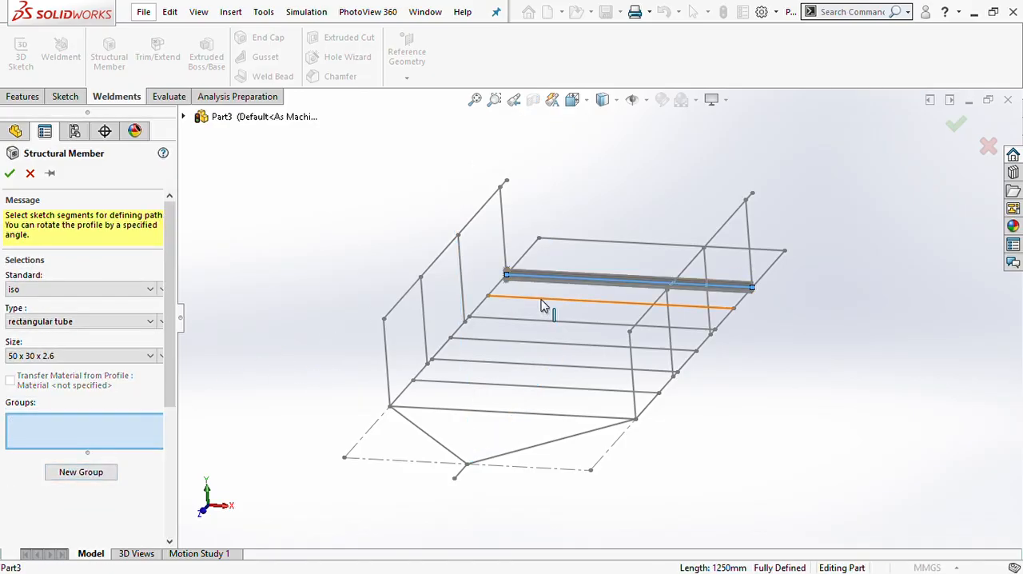
click(86, 476)
click(582, 329)
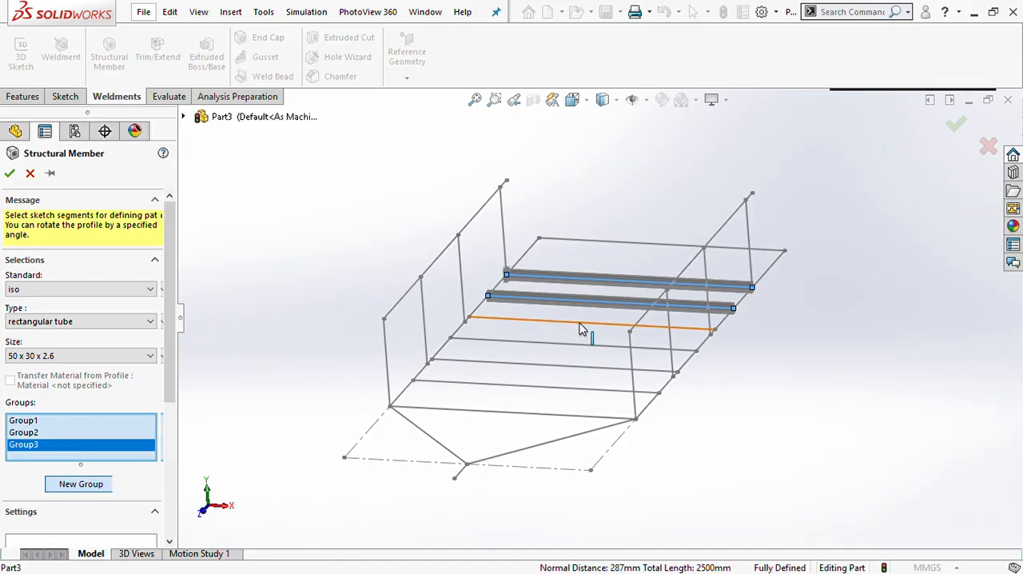
- Add the remaining three floor cross lines as separate groups and create the rectangular tube cross members
click(76, 484)
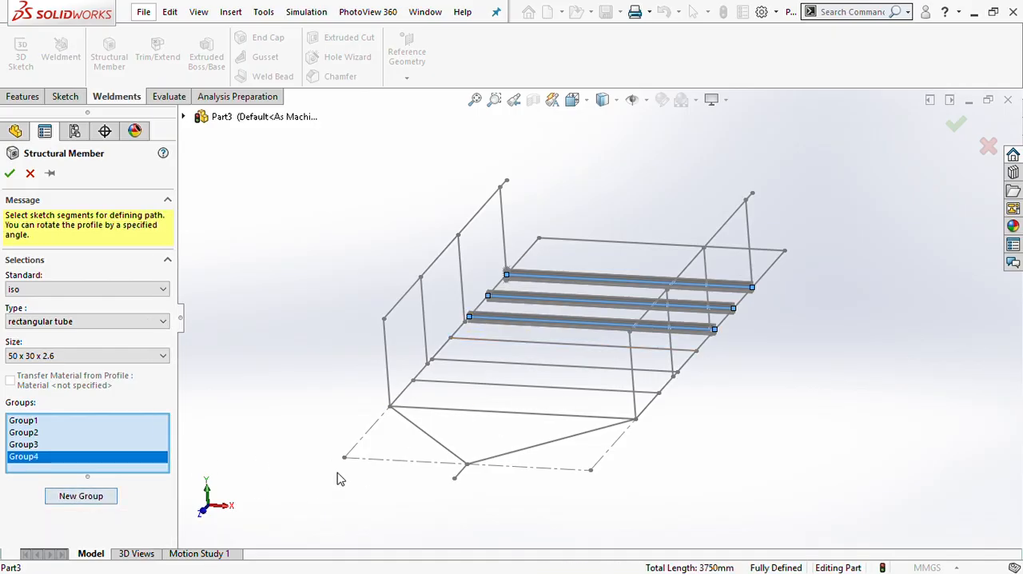
click(533, 345)
click(76, 495)
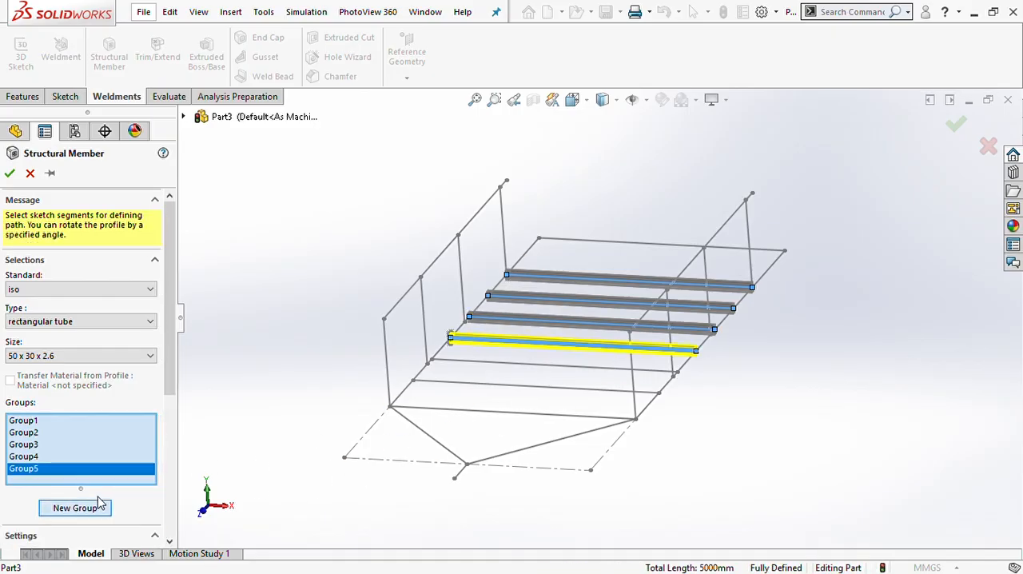
click(507, 370)
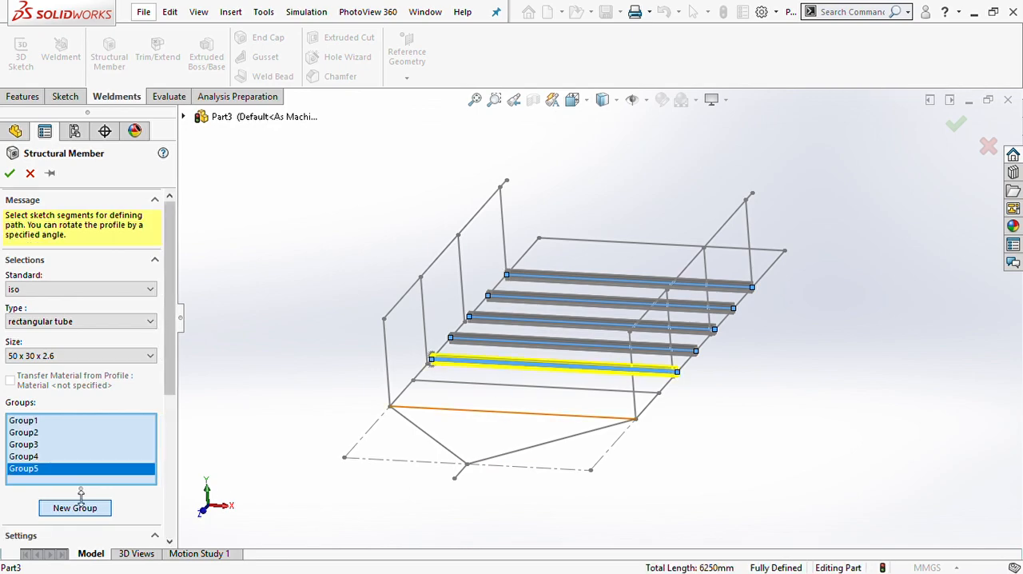
click(81, 507)
click(478, 388)
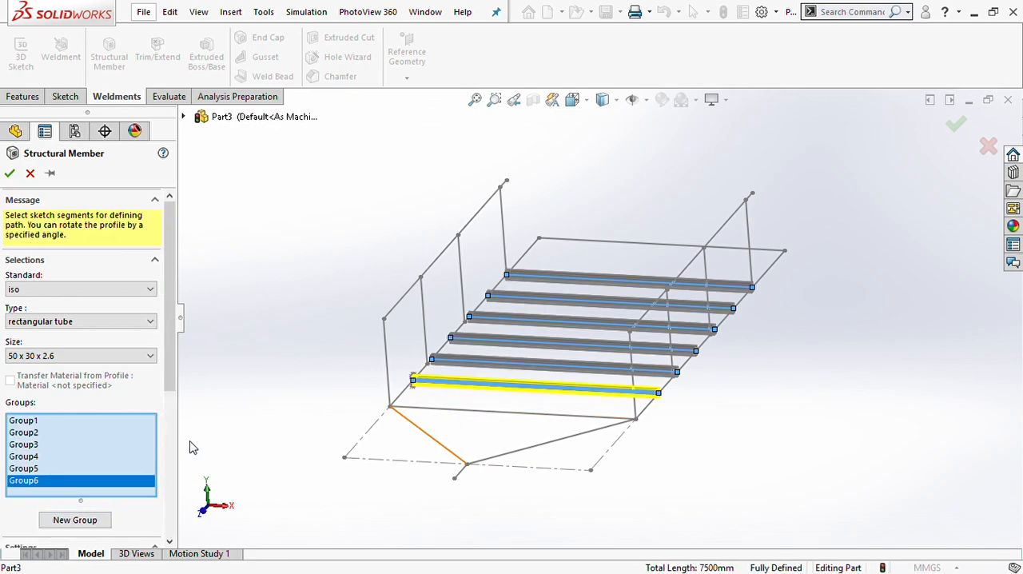
click(75, 520)
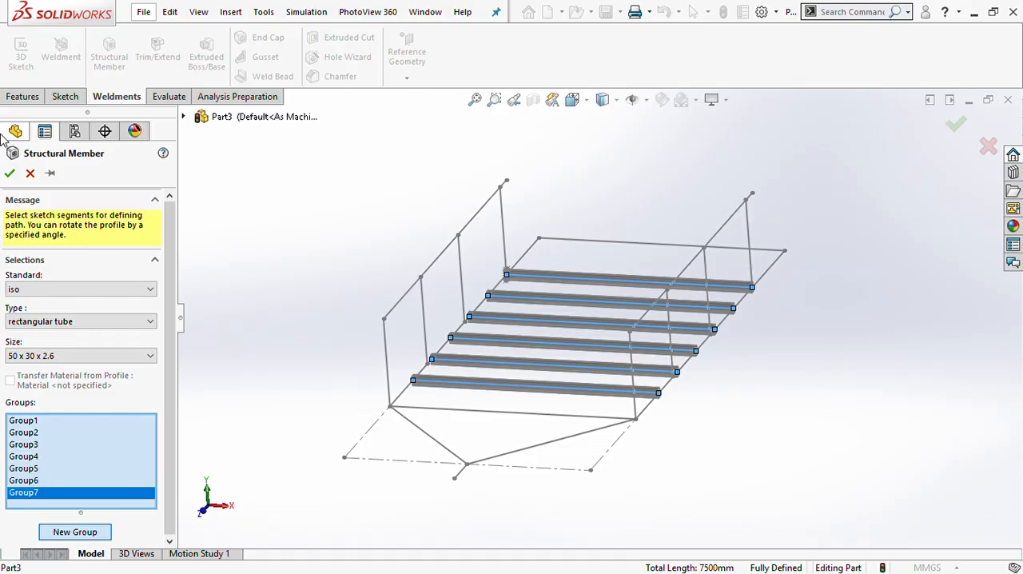
click(10, 176)
- Show the hidden rectangular tube bodies of the main frame, side rails and drawbar
scroll(598, 318, up, 3)
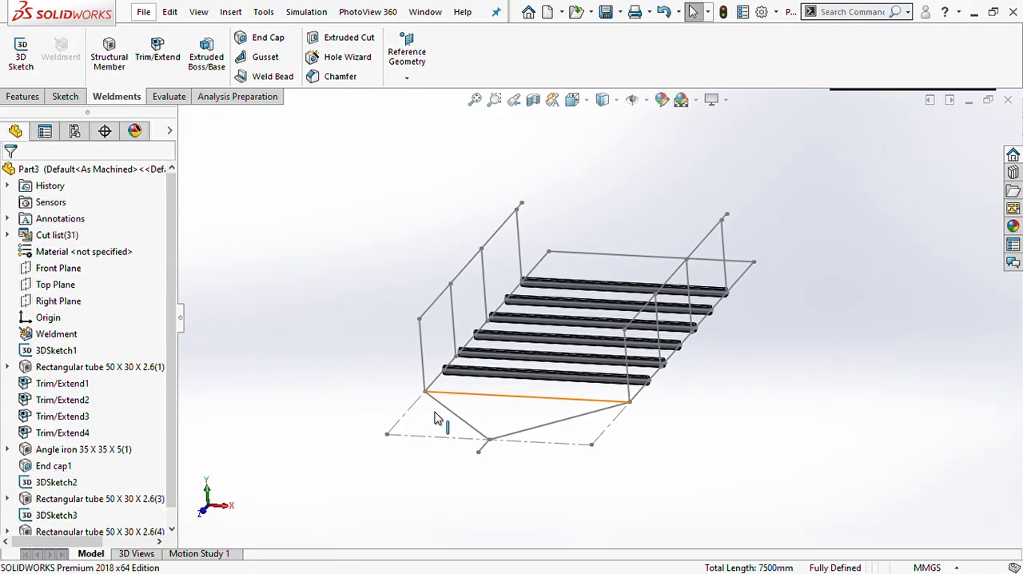
scroll(503, 378, down, 3)
mouse_move(504, 377)
middle_down()
mouse_move(475, 324)
mouse_move(511, 373)
middle_up()
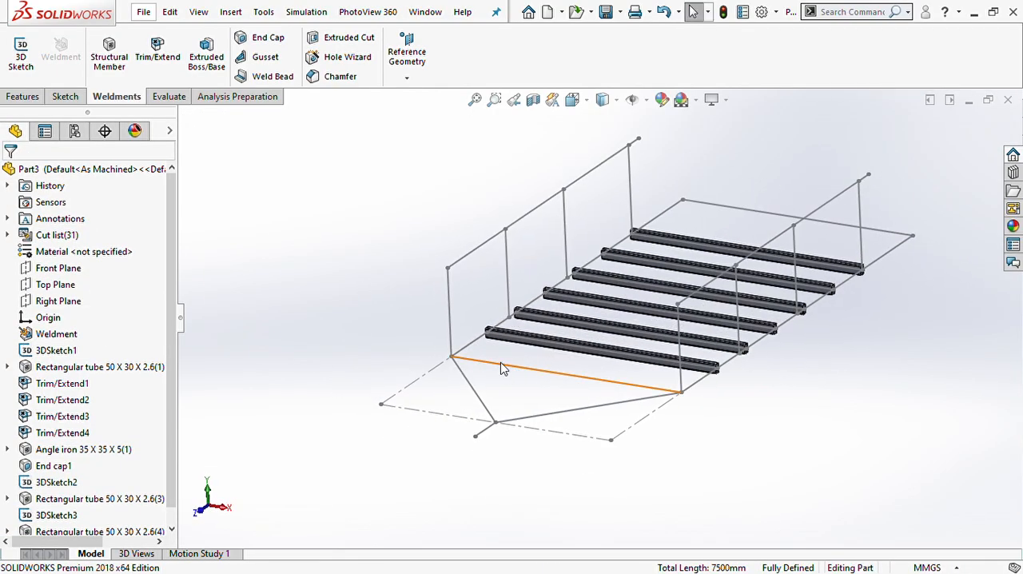
click(51, 366)
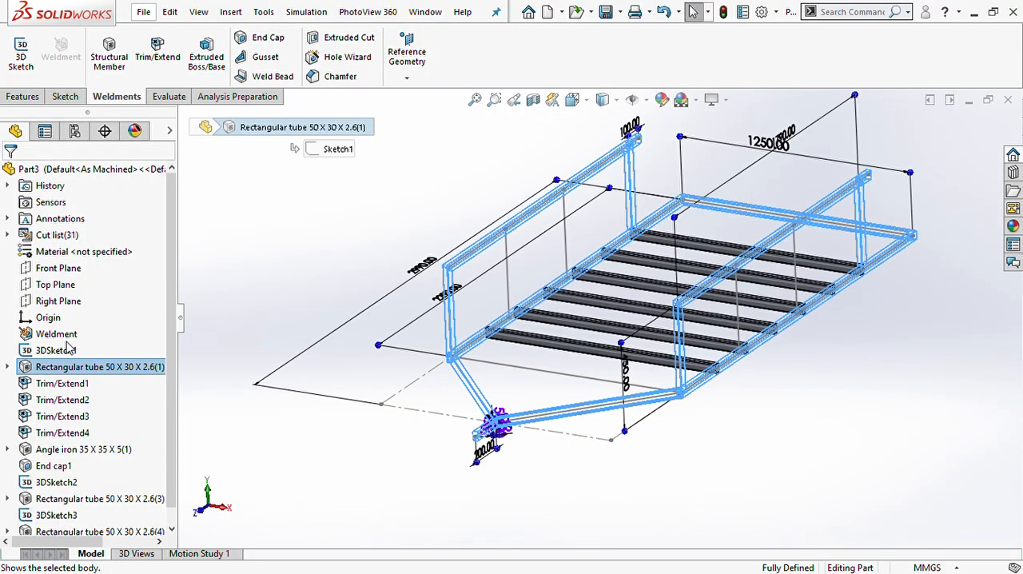
click(353, 356)
- Examine how the floor cross members meet the side members of the main frame
scroll(528, 337, down, 4)
scroll(456, 319, down, 4)
scroll(451, 320, up, 6)
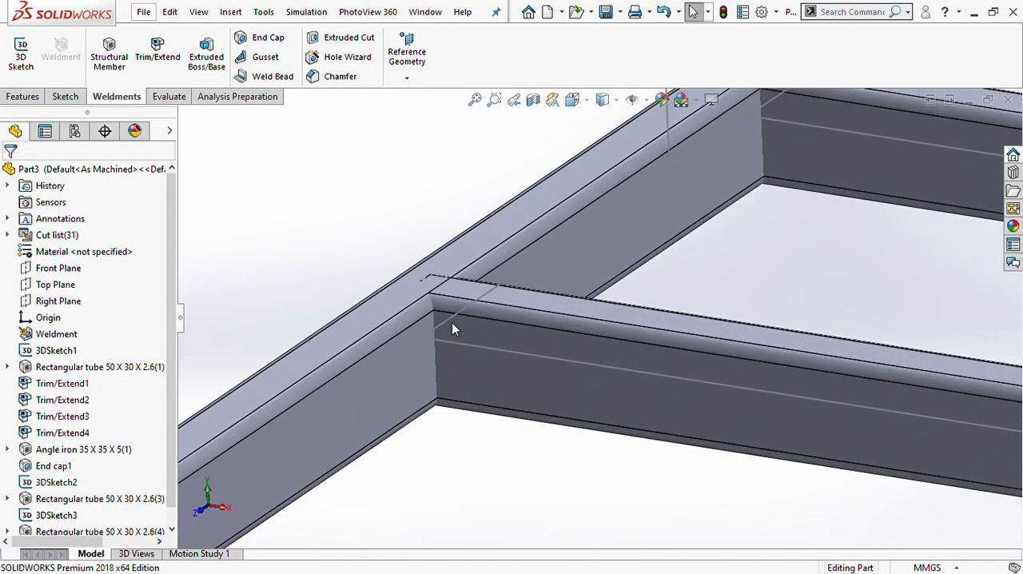
scroll(621, 370, down, 4)
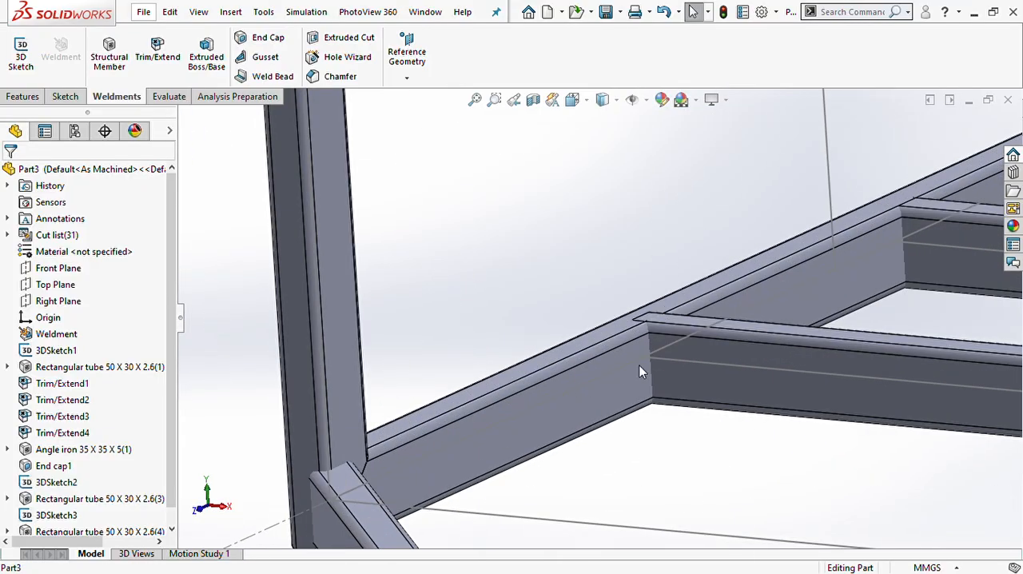
scroll(648, 361, up, 8)
scroll(652, 364, up, 4)
middle_drag(693, 343, 664, 359)
scroll(667, 342, down, 3)
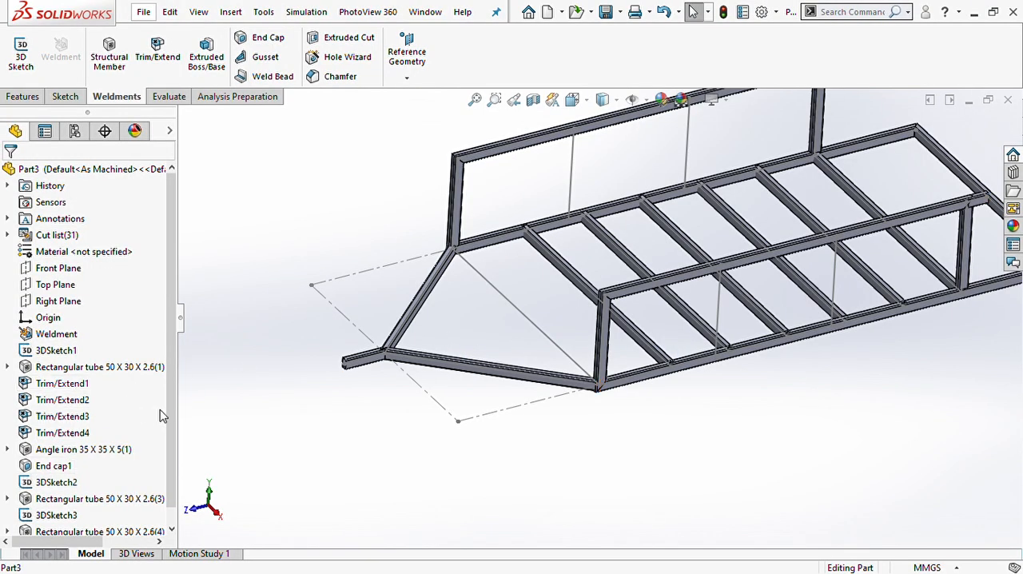
scroll(168, 410, down, 1)
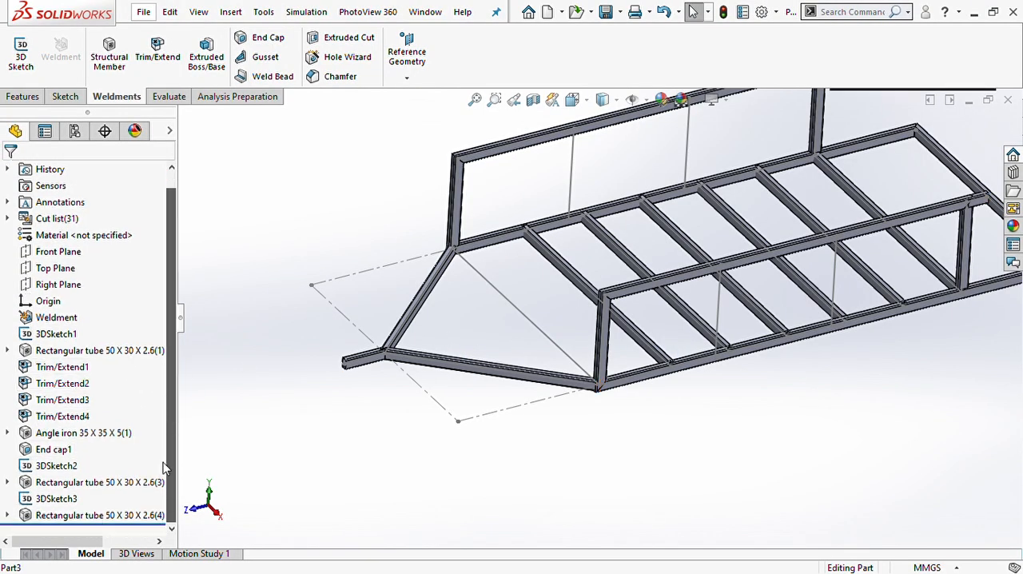
click(32, 450)
click(48, 416)
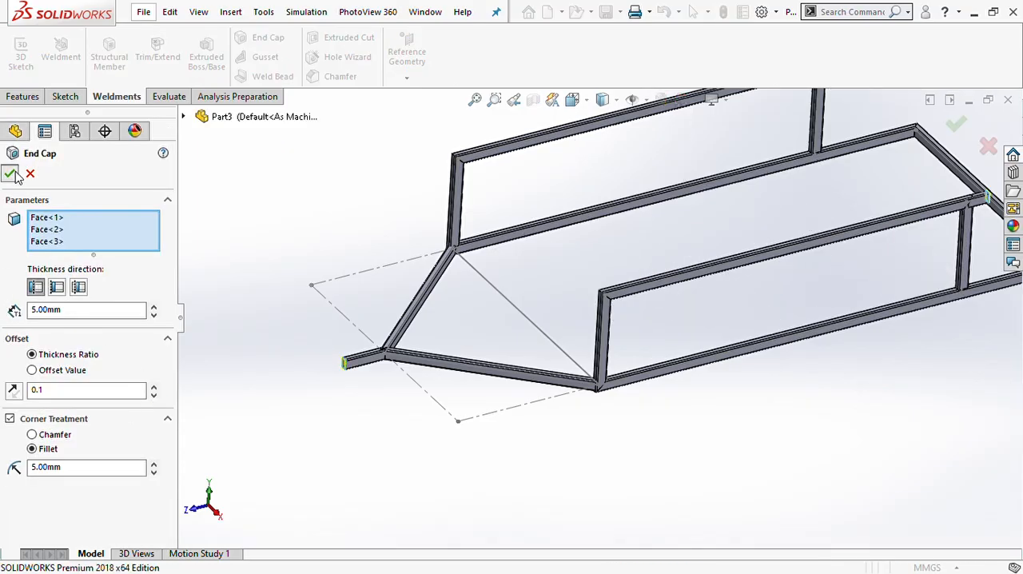
click(15, 173)
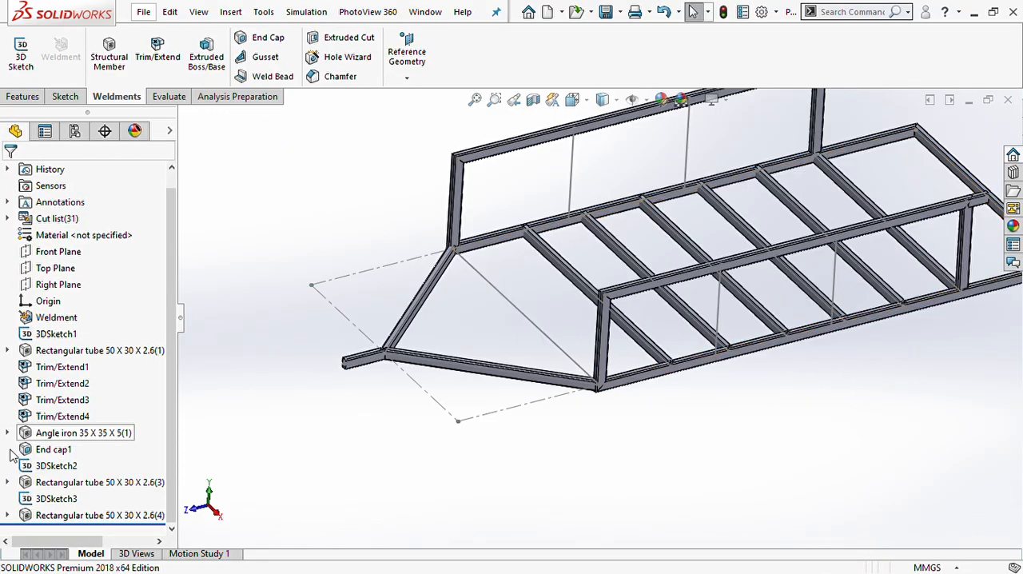
- Show the hidden angle iron 35 x 35 x 5 bodies of the floor rectangle and check their corner joint
click(42, 432)
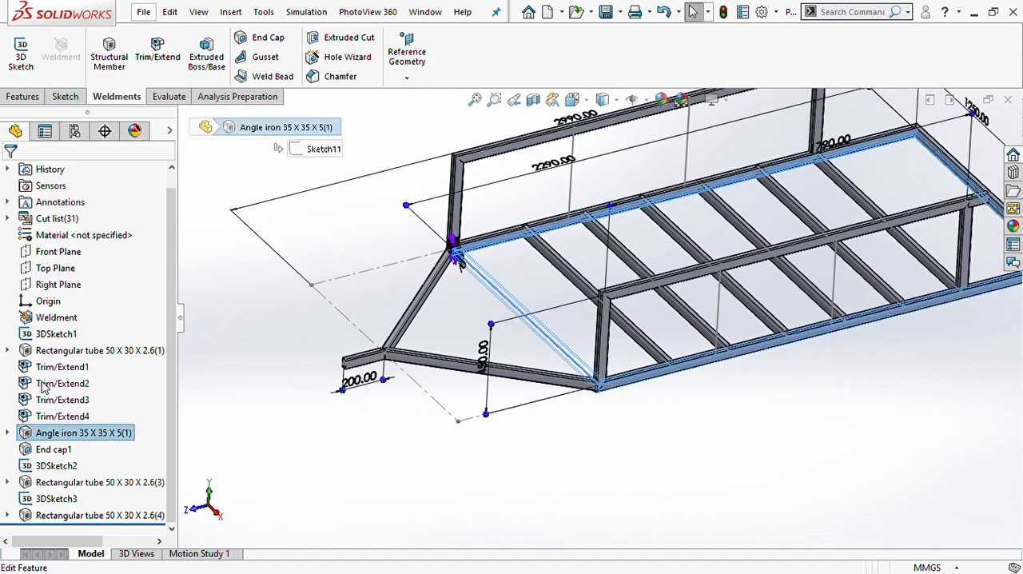
click(632, 419)
scroll(605, 382, down, 2)
scroll(602, 374, down, 5)
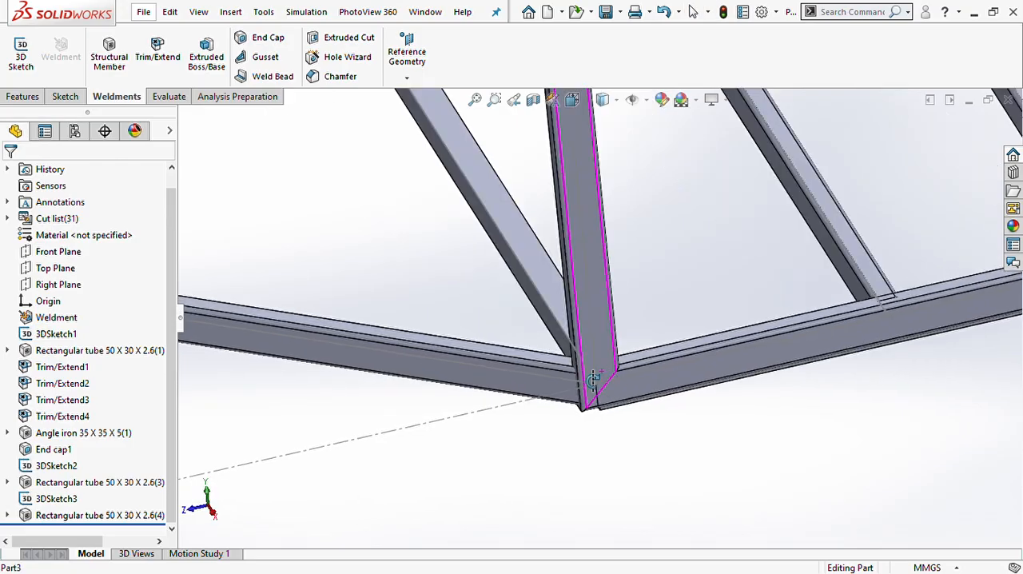
middle_drag(556, 379, 628, 344)
scroll(616, 352, up, 4)
scroll(616, 354, up, 3)
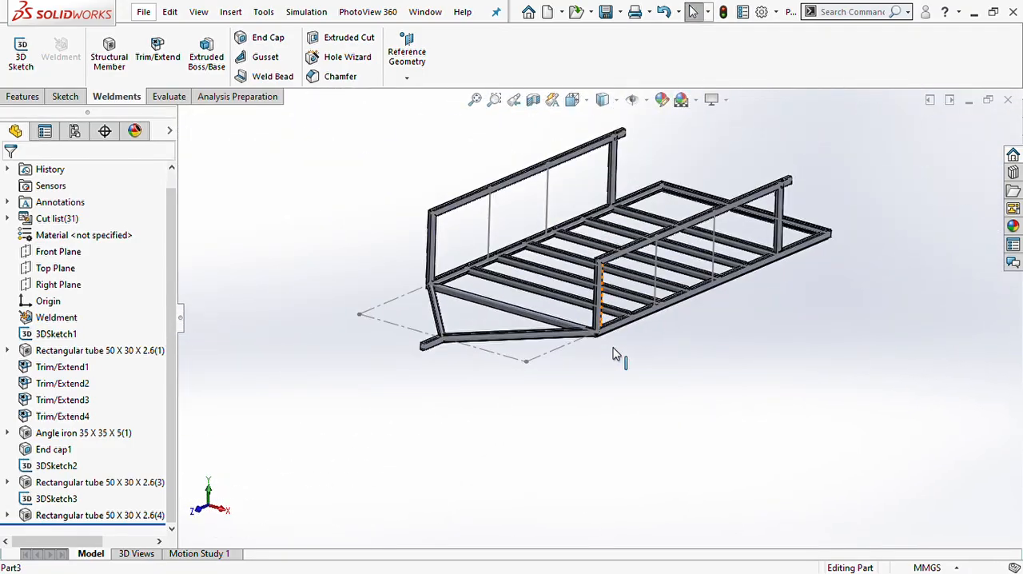
- Show the hidden rectangular tube bodies of the four intermediate uprights
scroll(583, 226, down, 4)
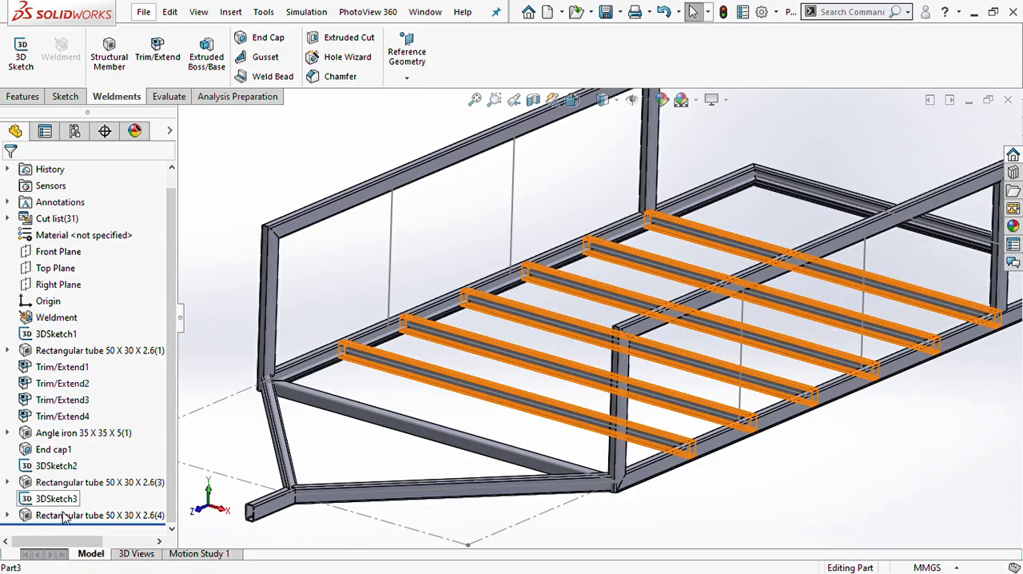
click(68, 481)
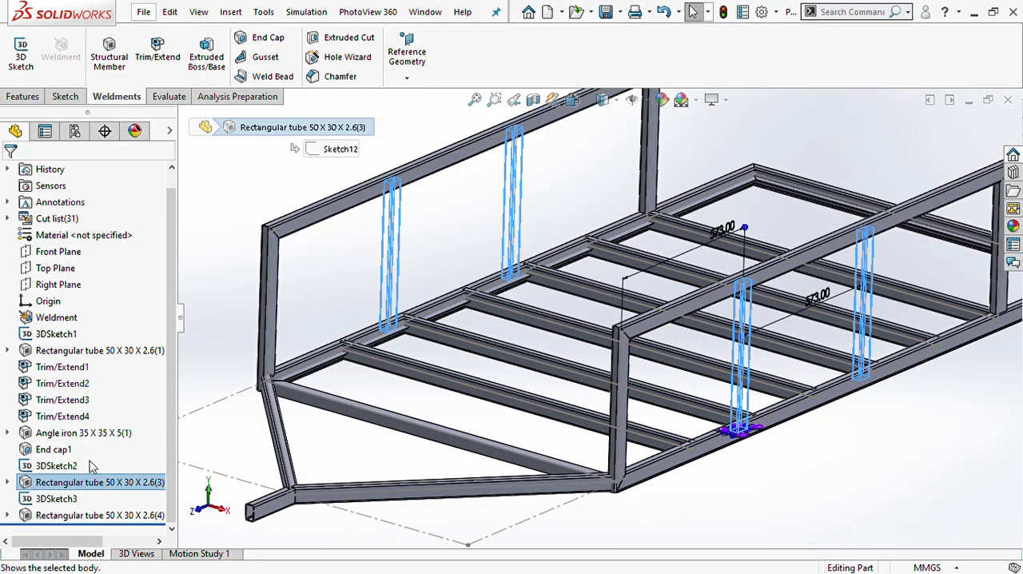
click(764, 440)
scroll(616, 376, up, 3)
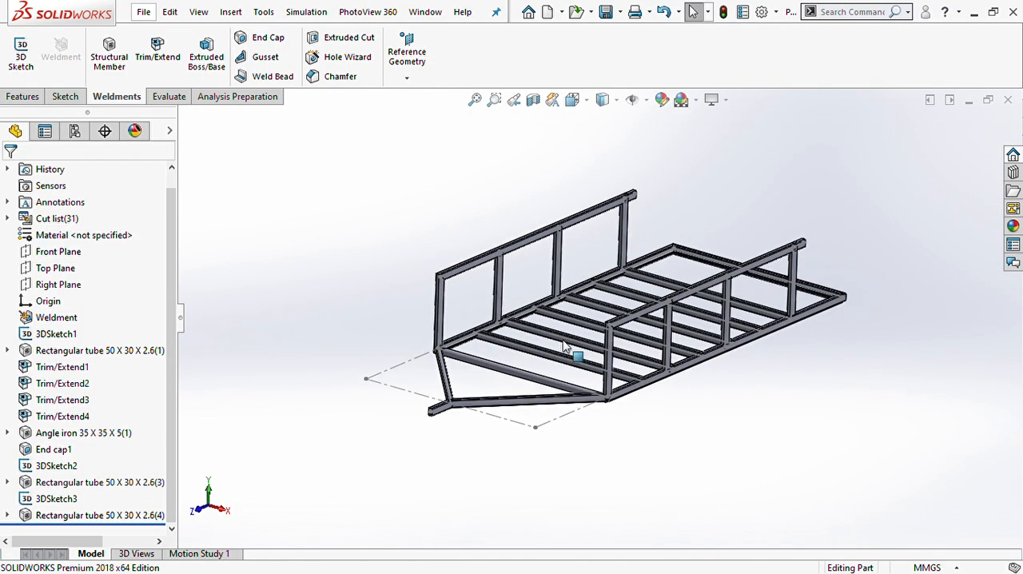
- In a new 3D sketch, draw a line about 350 mm long from the midpoint of the rear end member toward the nearest floor cross member
scroll(548, 327, down, 4)
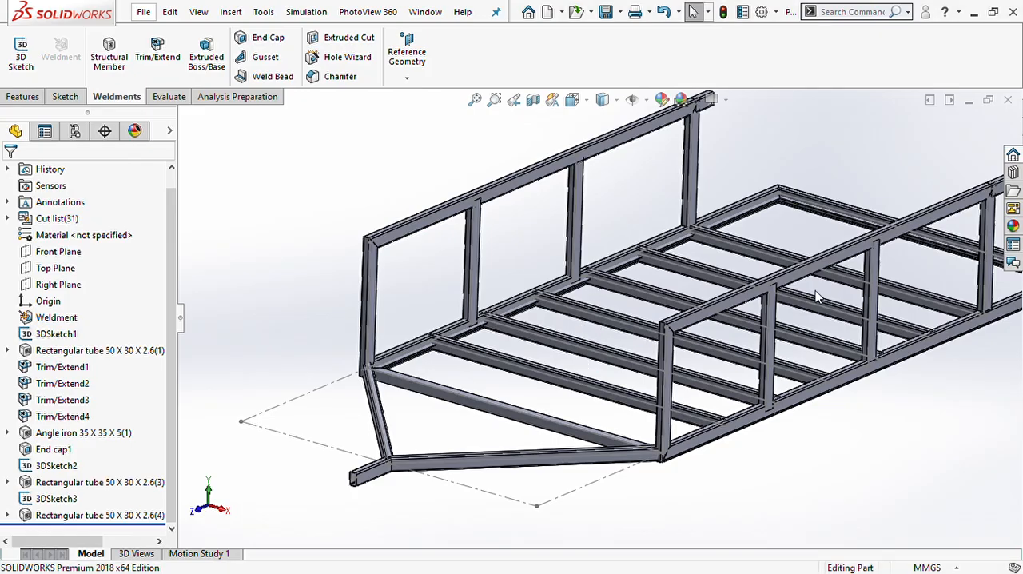
scroll(815, 290, down, 3)
middle_drag(816, 294, 874, 327)
scroll(605, 189, down, 5)
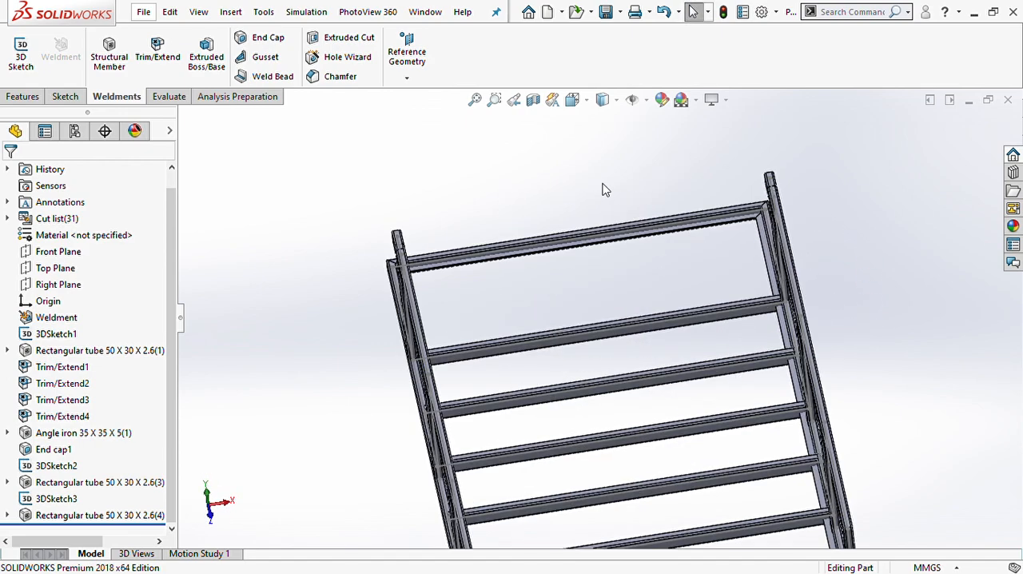
click(25, 50)
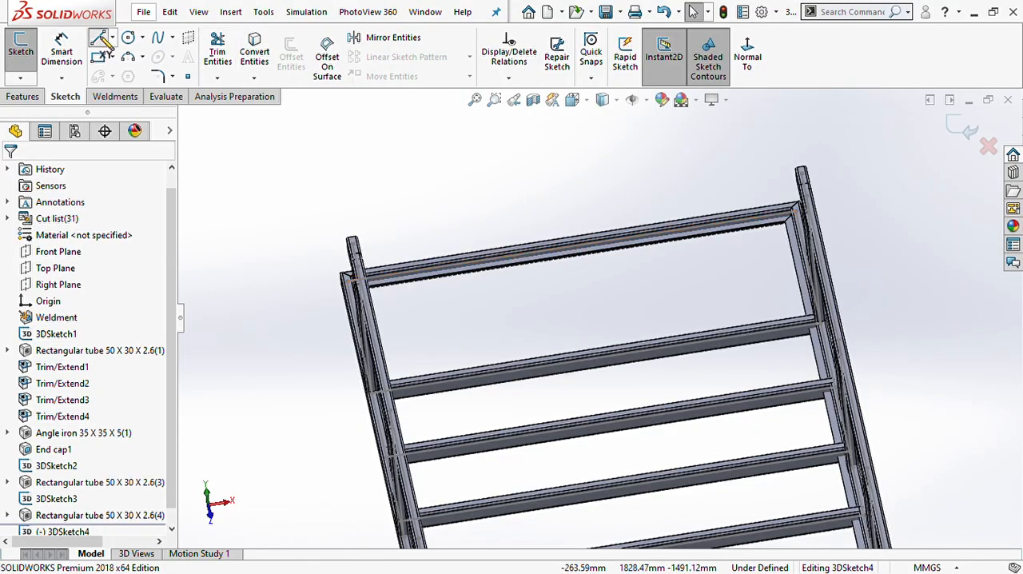
click(99, 38)
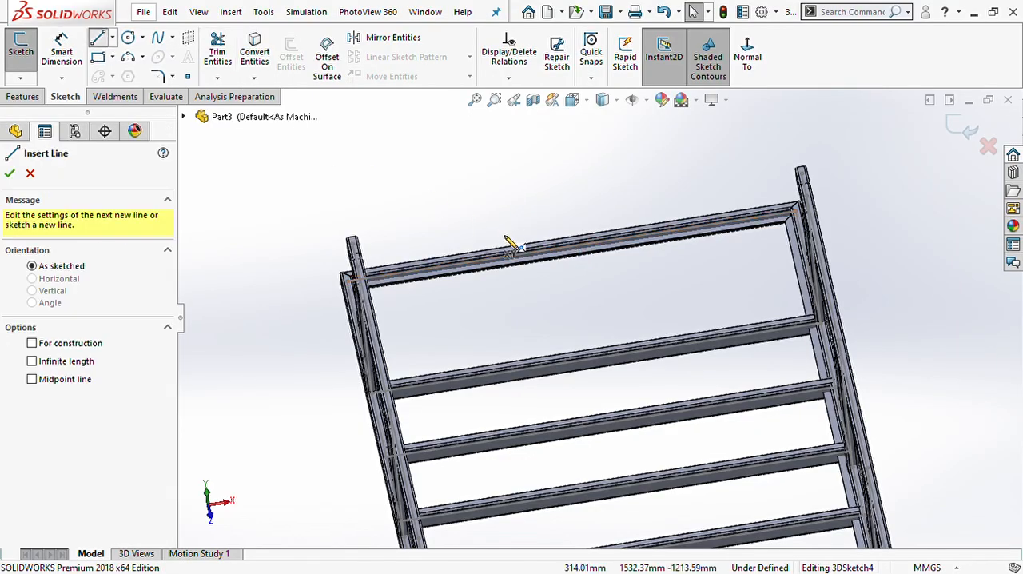
click(572, 247)
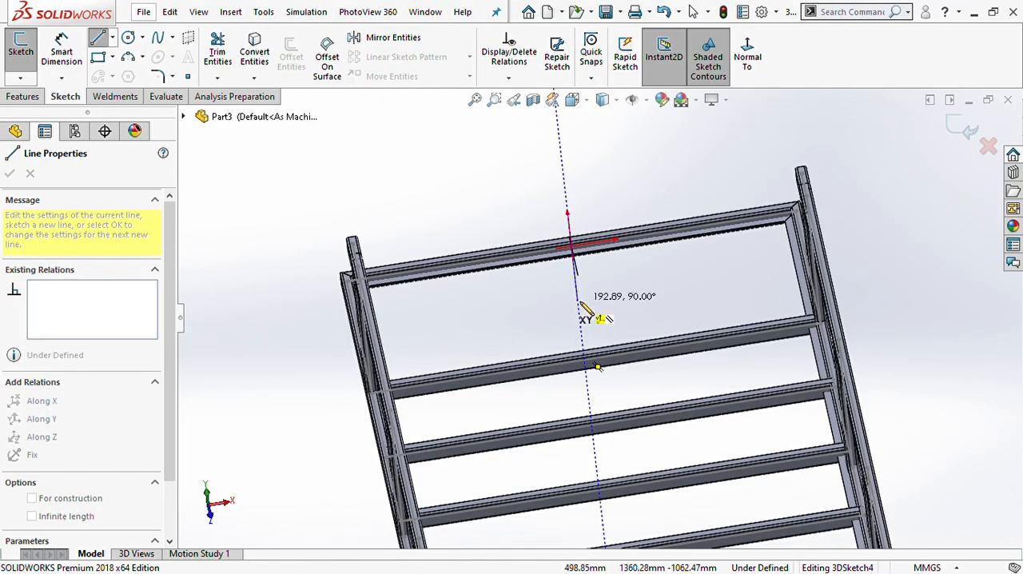
middle_drag(587, 310, 546, 321)
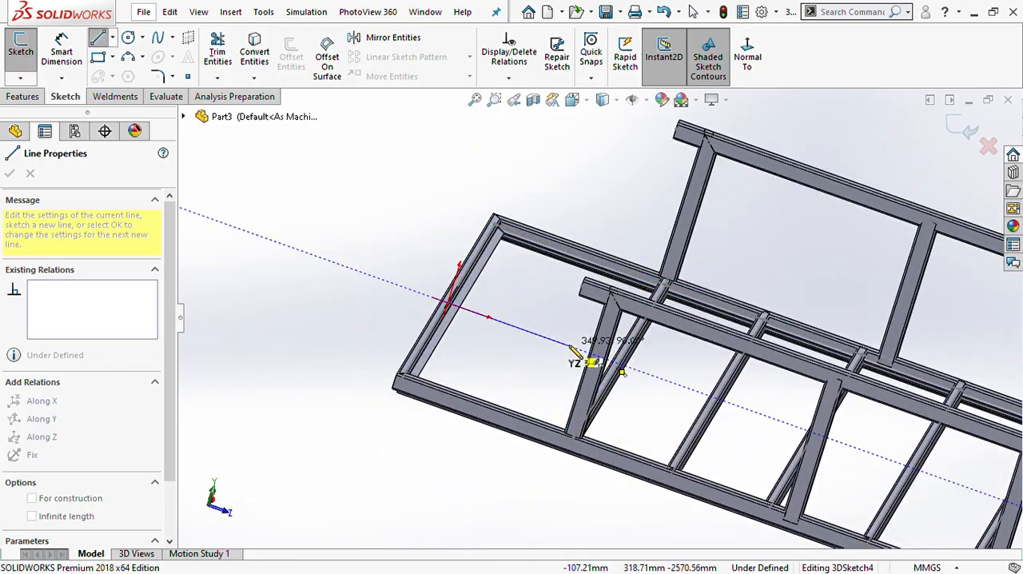
click(559, 342)
key(Escape)
key(Escape)
- Constrain the free end of the new line to the midpoint of the rearmost floor cross member's sketch line
mouse_move(520, 365)
middle_down()
mouse_move(575, 357)
mouse_move(591, 320)
mouse_move(578, 392)
middle_up()
scroll(576, 393, up, 1)
scroll(521, 398, down, 4)
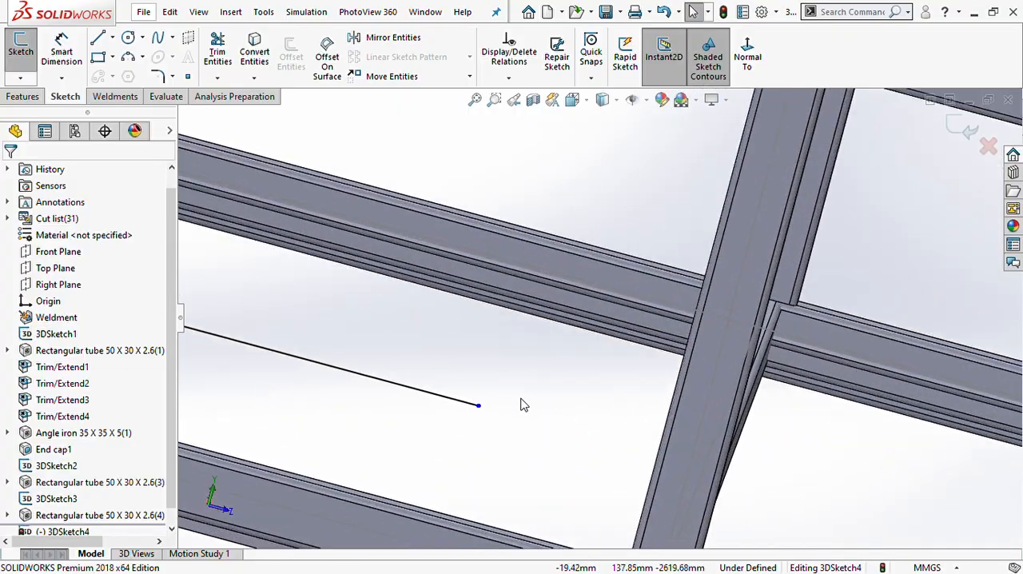
scroll(604, 424, up, 3)
scroll(648, 417, down, 5)
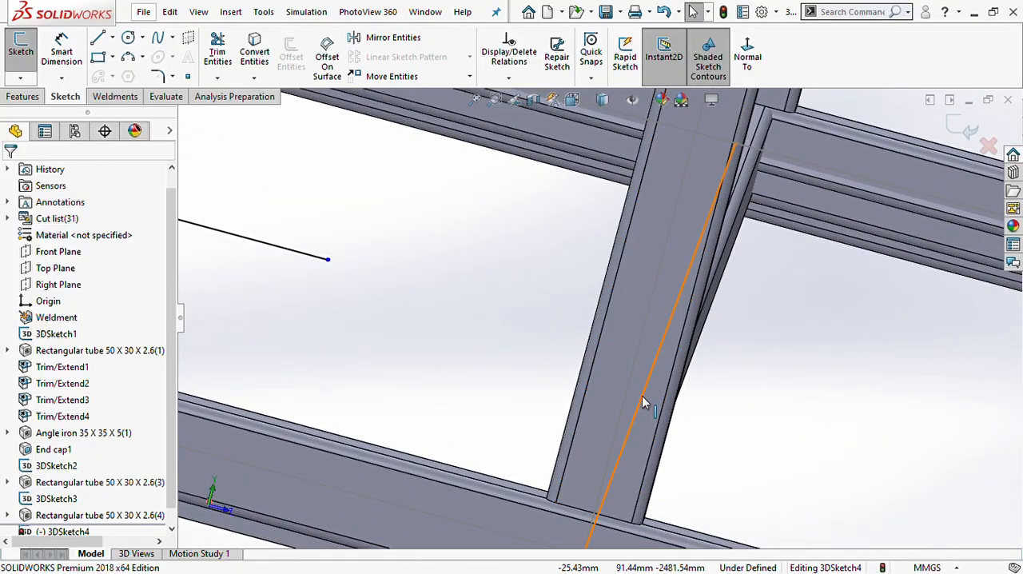
click(643, 400)
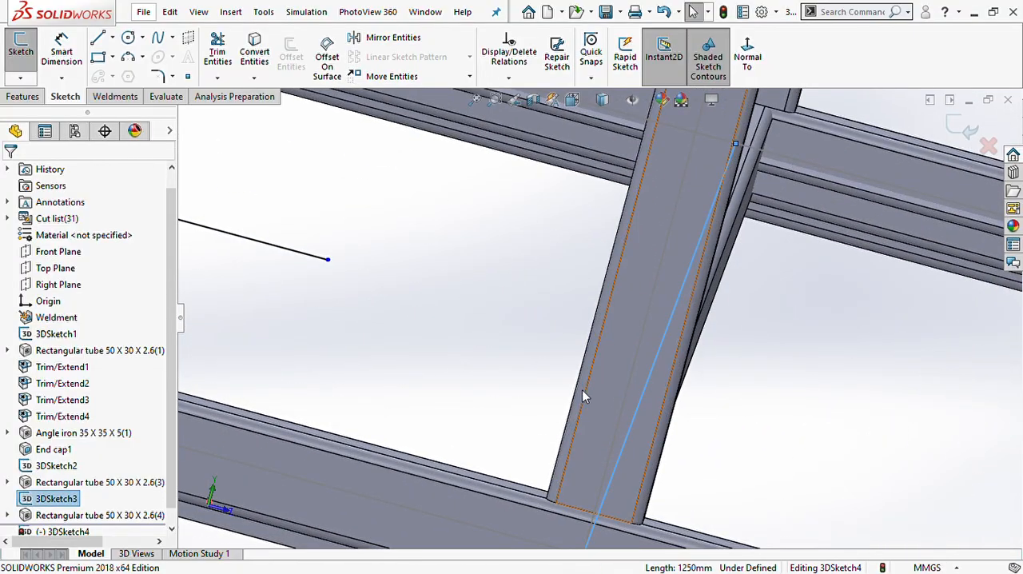
ctrl+click(327, 260)
click(23, 344)
scroll(409, 377, up, 5)
click(326, 420)
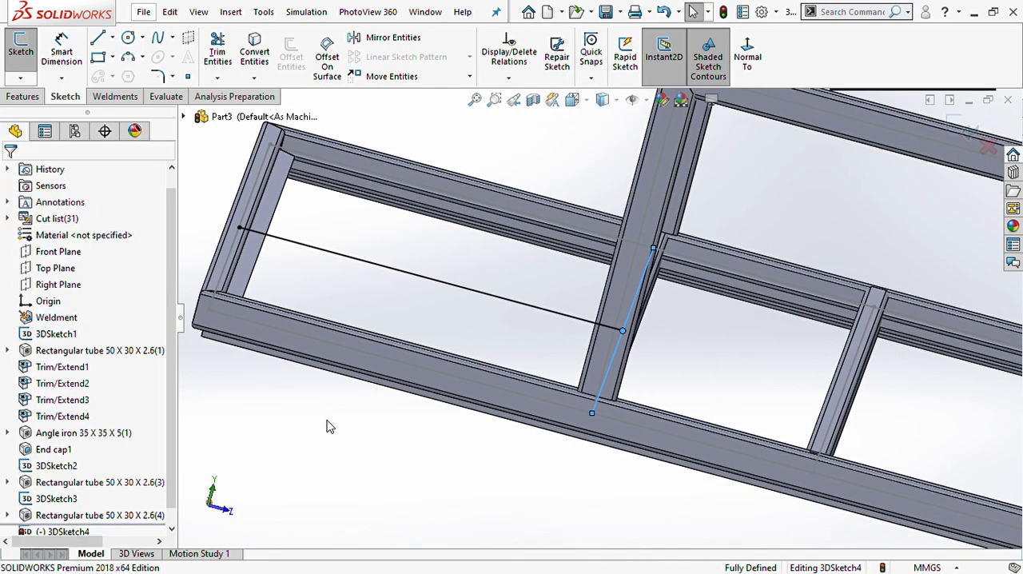
- Finish the 3D sketch and create an iso rectangular tube 50 x 30 x 2.6 structural member along its line
scroll(262, 246, up, 3)
mouse_move(262, 246)
middle_down()
mouse_move(272, 213)
mouse_move(260, 257)
middle_up()
scroll(391, 257, down, 3)
middle_drag(426, 270, 415, 248)
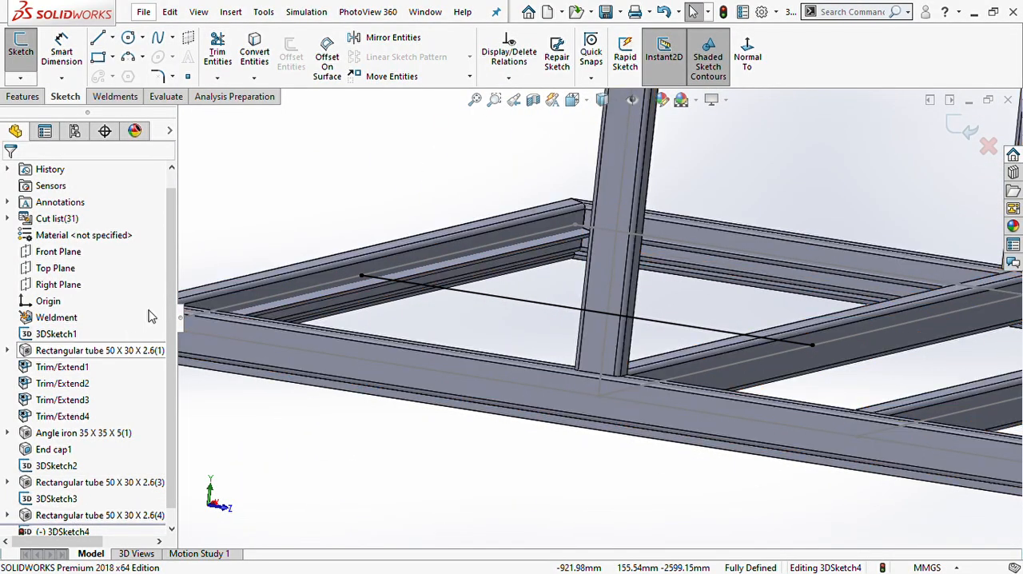
click(721, 13)
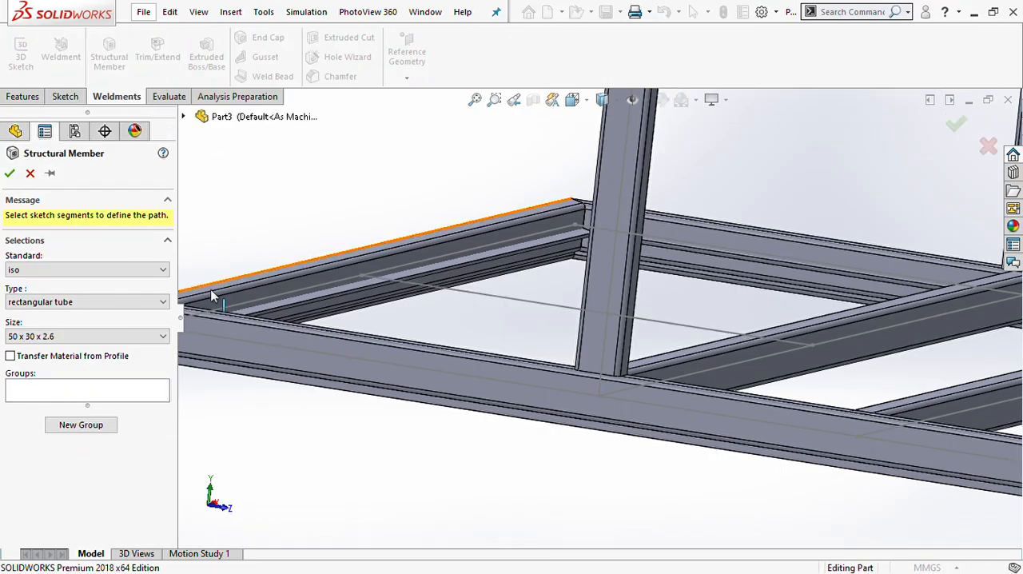
click(489, 302)
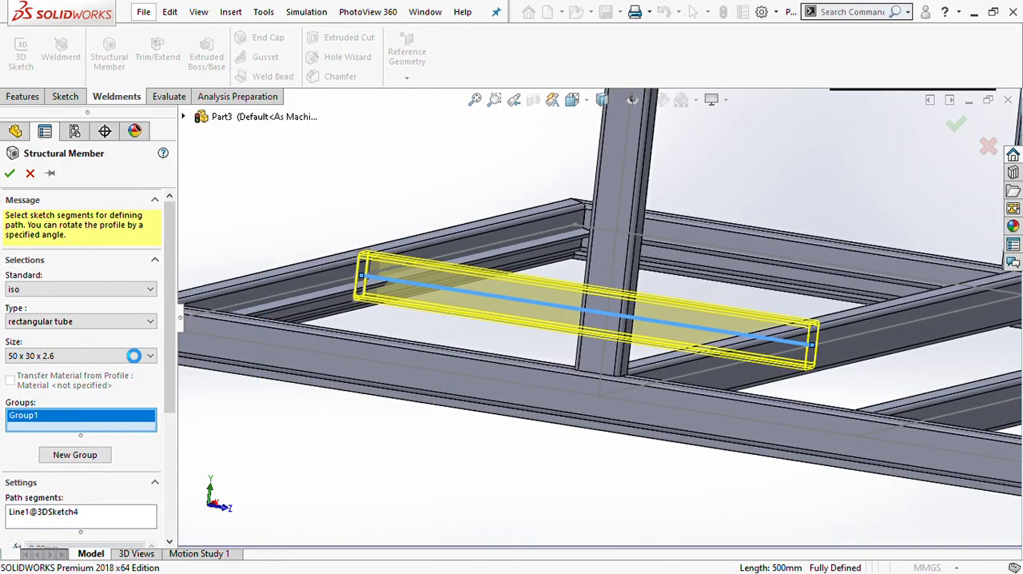
scroll(316, 304, down, 1)
middle_drag(318, 297, 340, 268)
scroll(343, 227, down, 3)
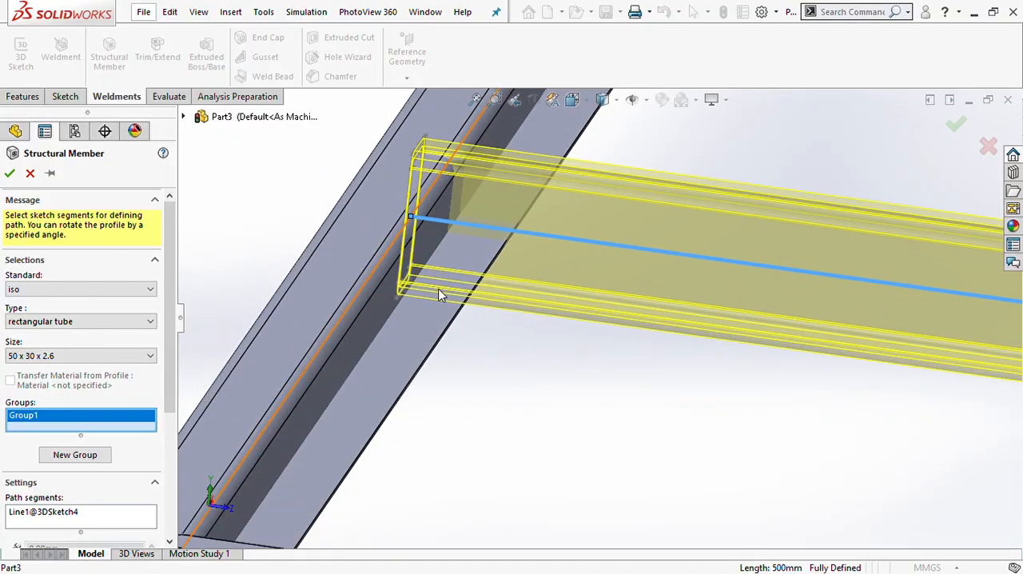
scroll(438, 296, up, 5)
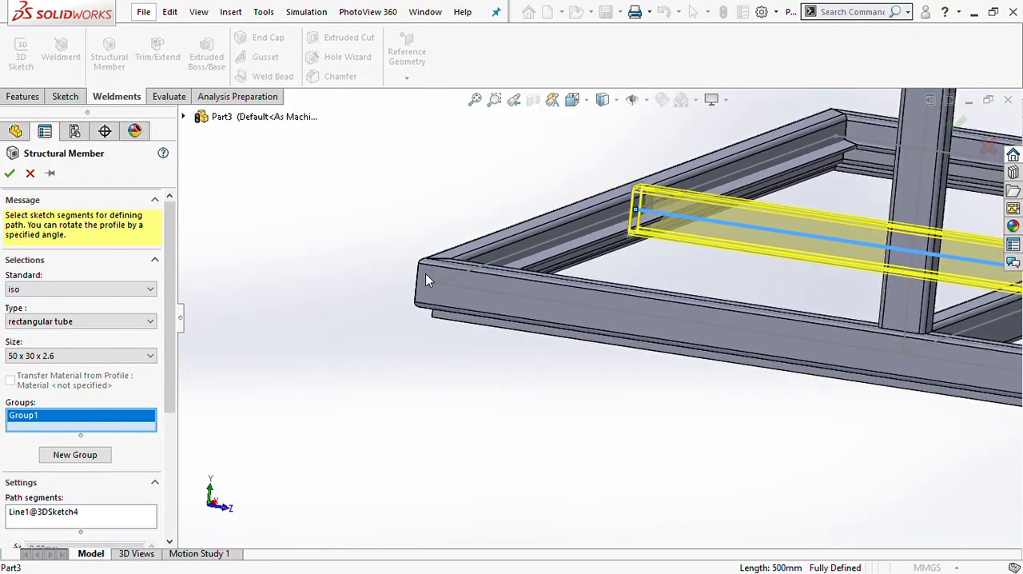
scroll(652, 277, up, 1)
click(10, 173)
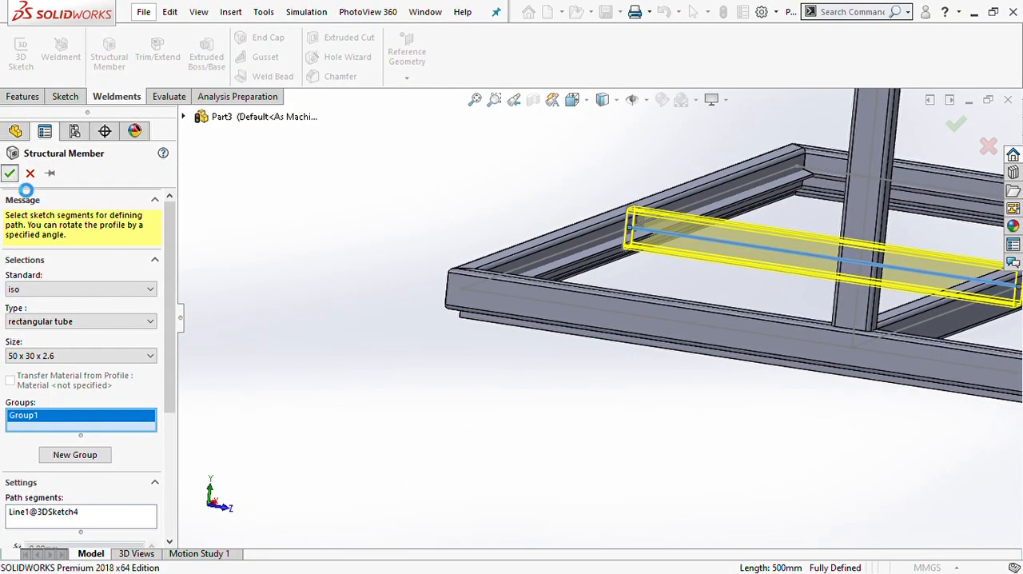
- Set the isometric view and hide 3DSketch1, 3DSketch2, 3DSketch3 and 3DSketch4
scroll(759, 372, up, 2)
scroll(759, 371, up, 5)
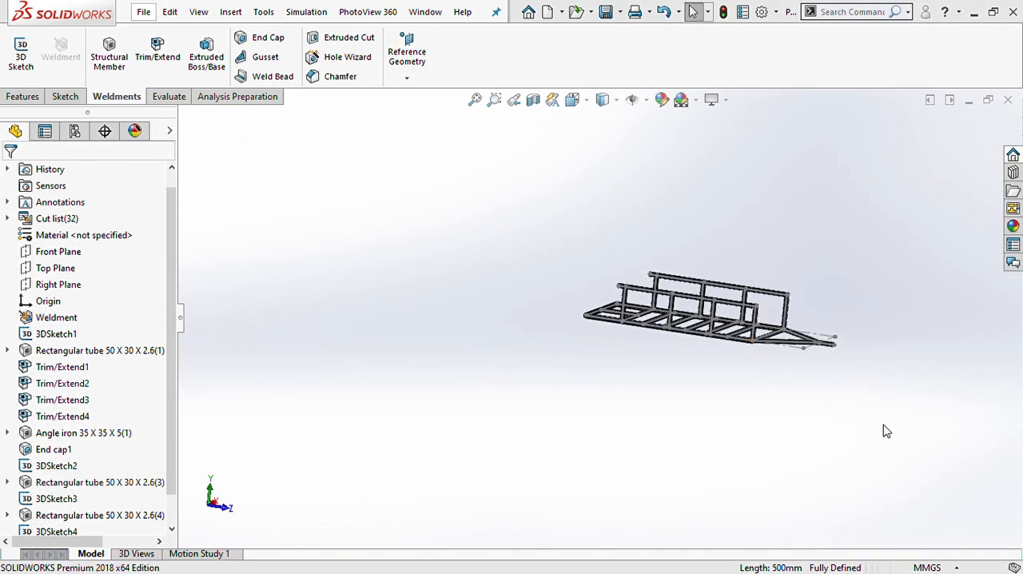
key(ctrl+7)
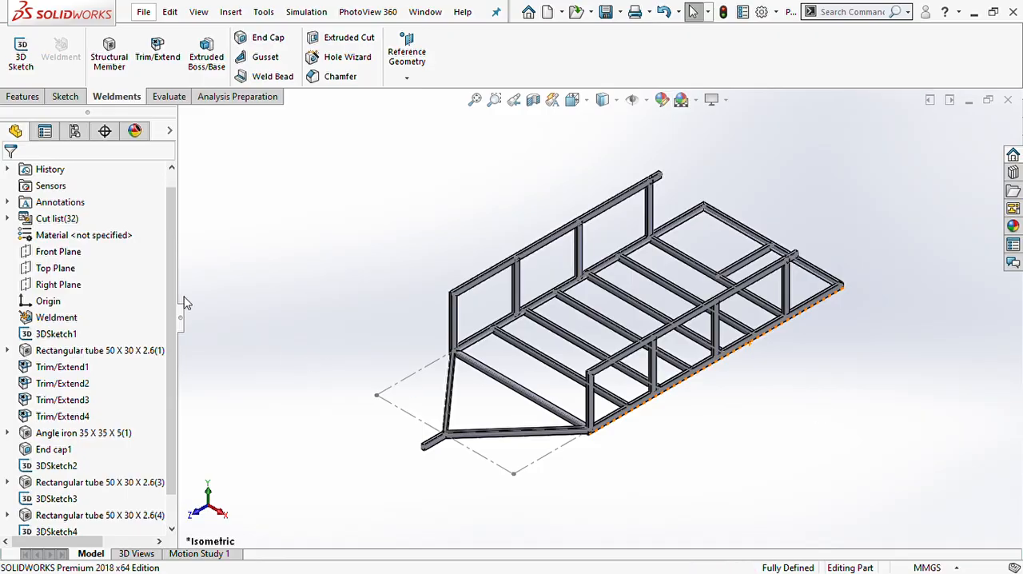
click(56, 334)
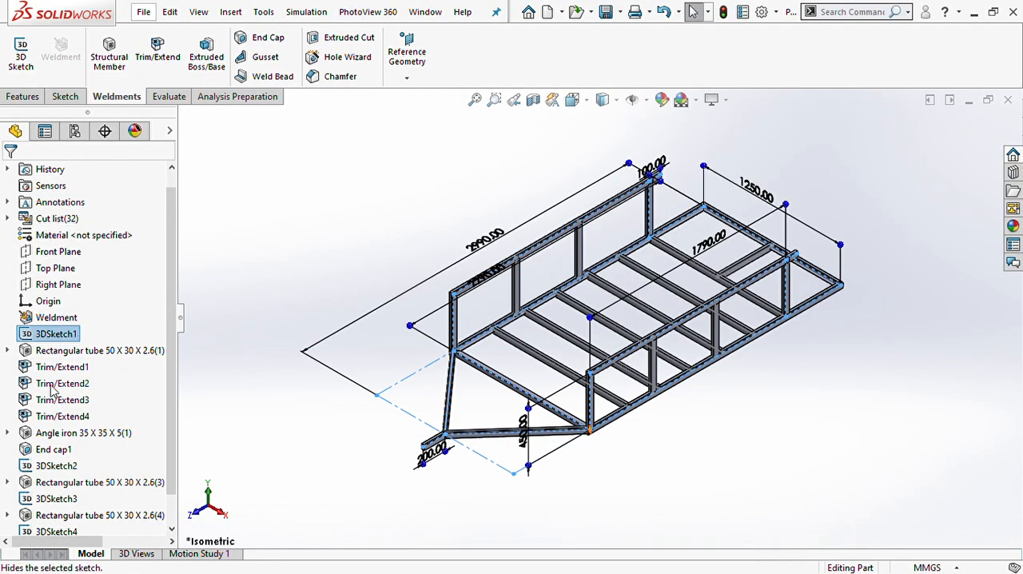
click(54, 368)
click(54, 466)
click(59, 438)
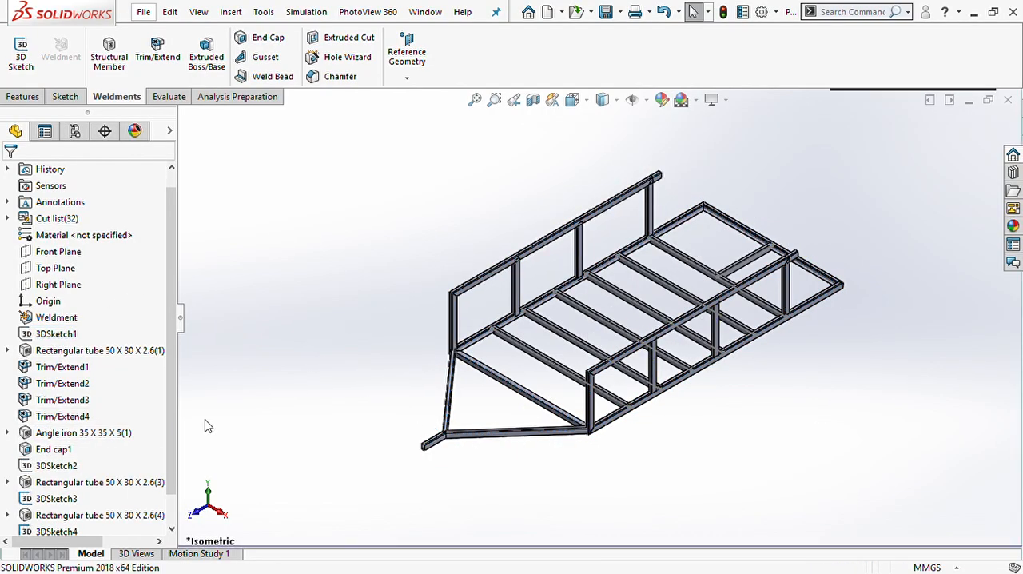
drag(172, 415, 172, 468)
click(70, 466)
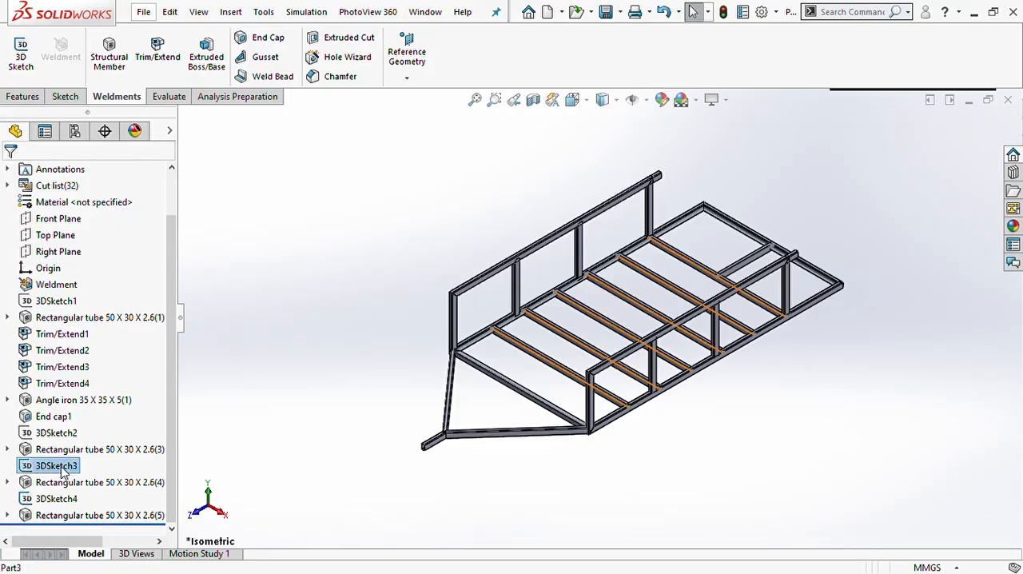
click(77, 444)
click(56, 497)
click(102, 468)
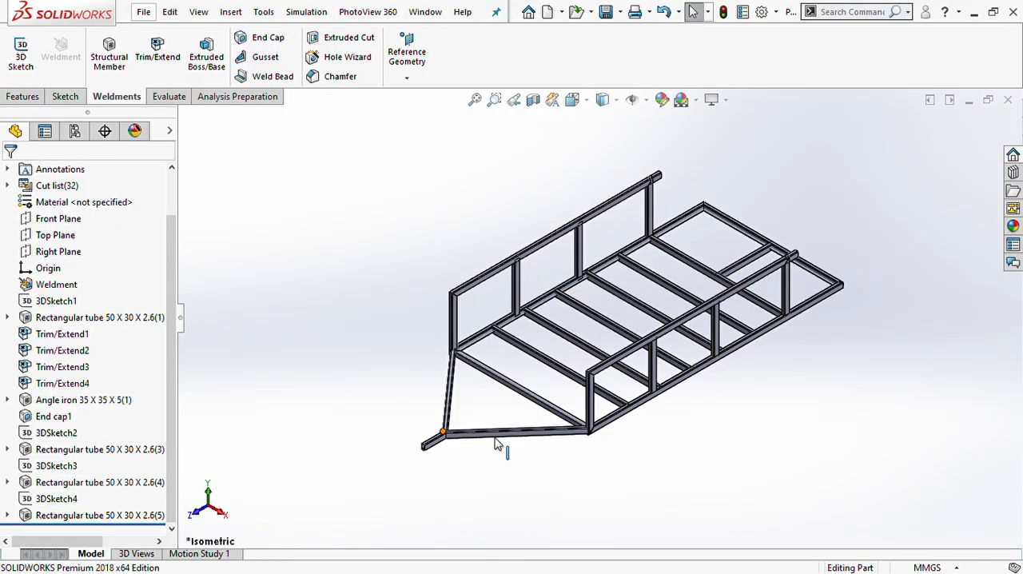
- Inspect the open drawbar tip and check which tube ends the End cap1 feature covers
scroll(447, 434, down, 10)
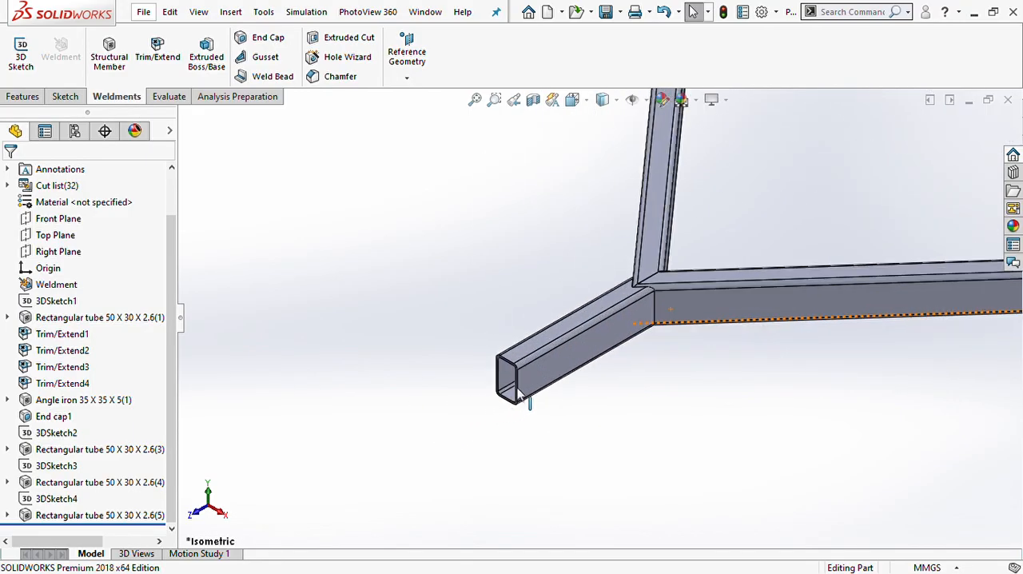
click(53, 416)
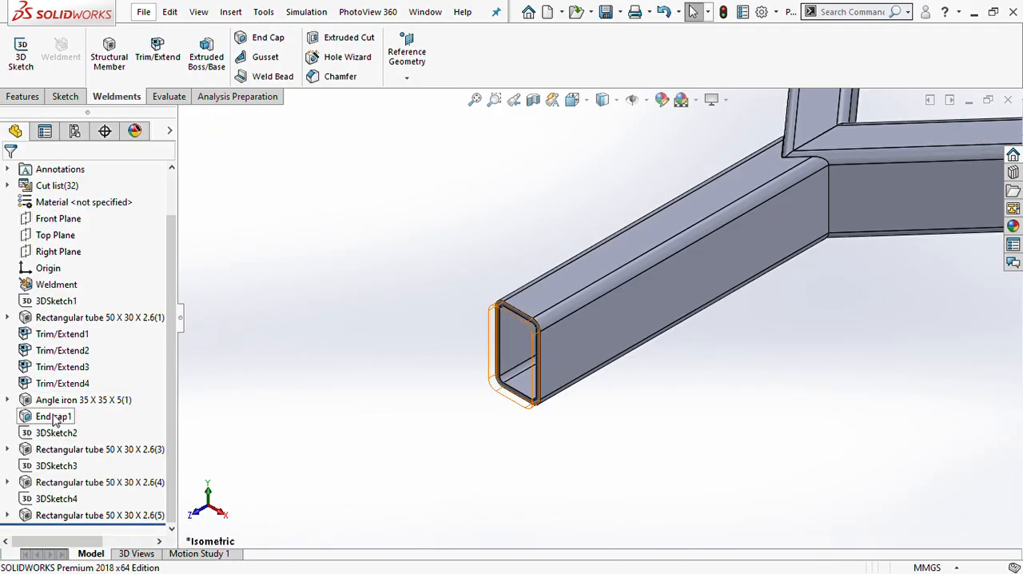
click(54, 419)
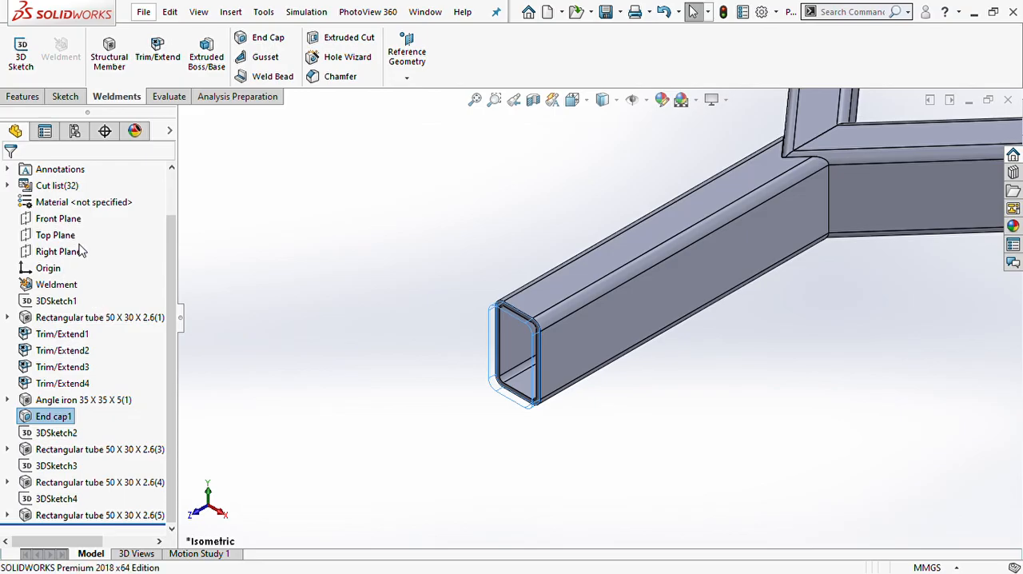
scroll(538, 437, up, 4)
scroll(697, 251, down, 4)
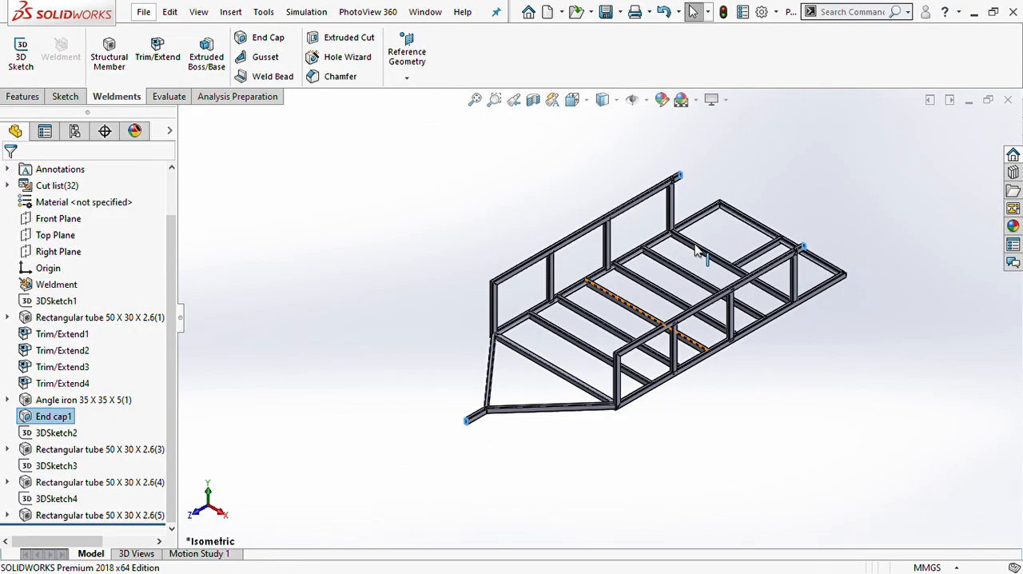
click(904, 306)
scroll(727, 239, down, 2)
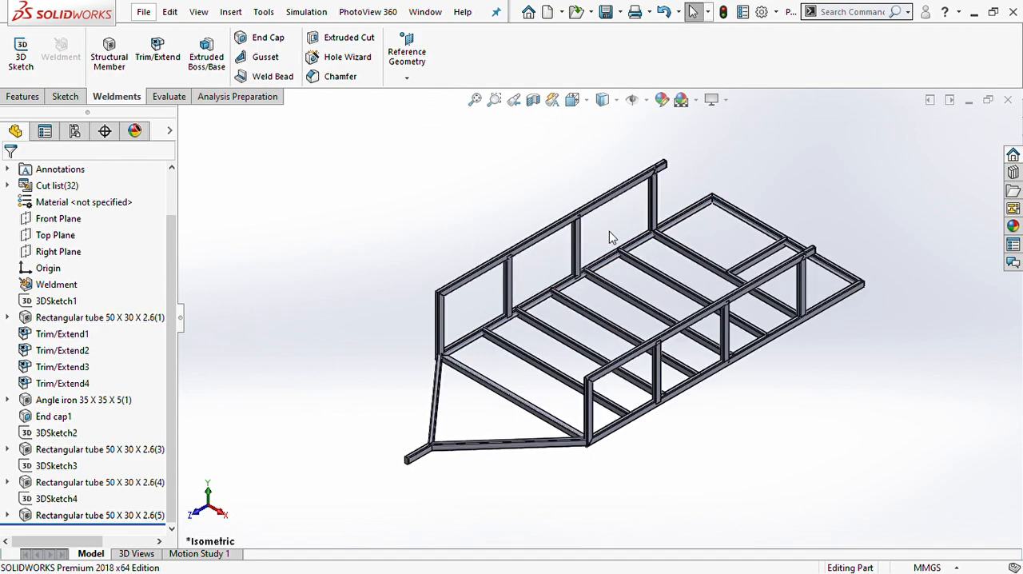
- Assign Alloy Steel (SS) as the part material and evaluate the frame's mass properties
click(51, 205)
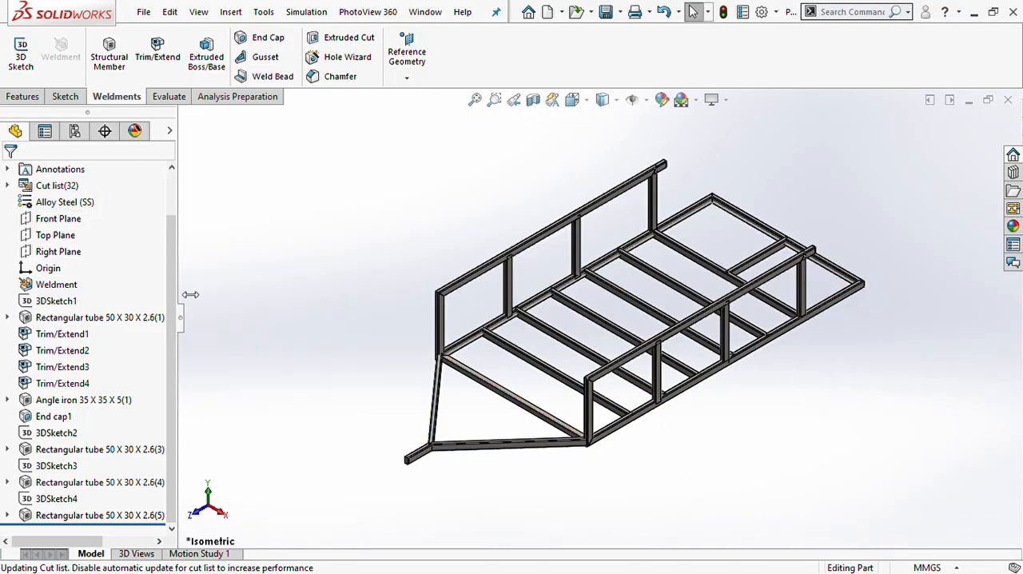
click(170, 98)
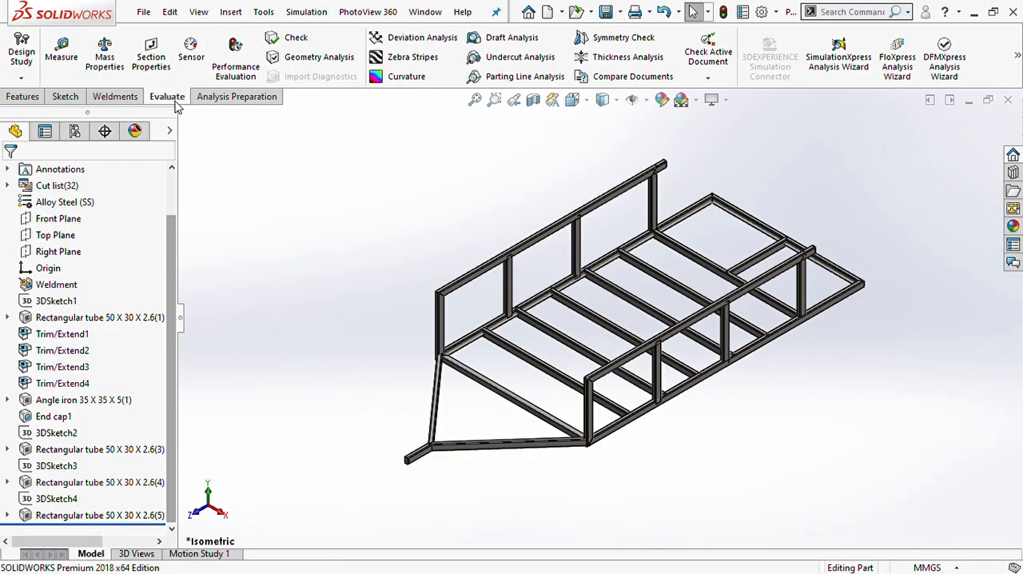
click(113, 62)
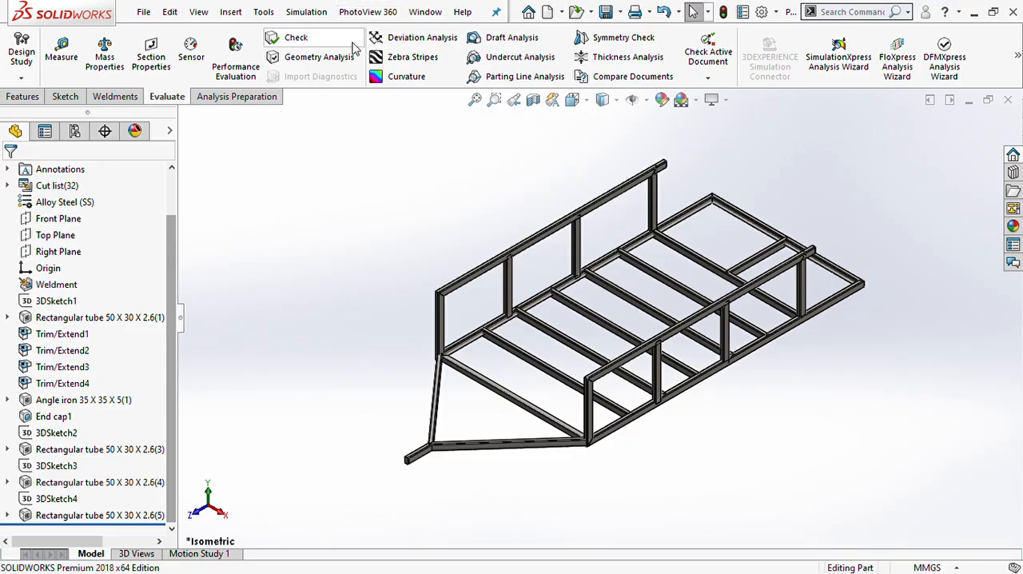
- Examine the completed trailer frame from several angles, including the side rails, floor cross members and drawbar
middle_drag(671, 338, 615, 268)
scroll(652, 309, down, 3)
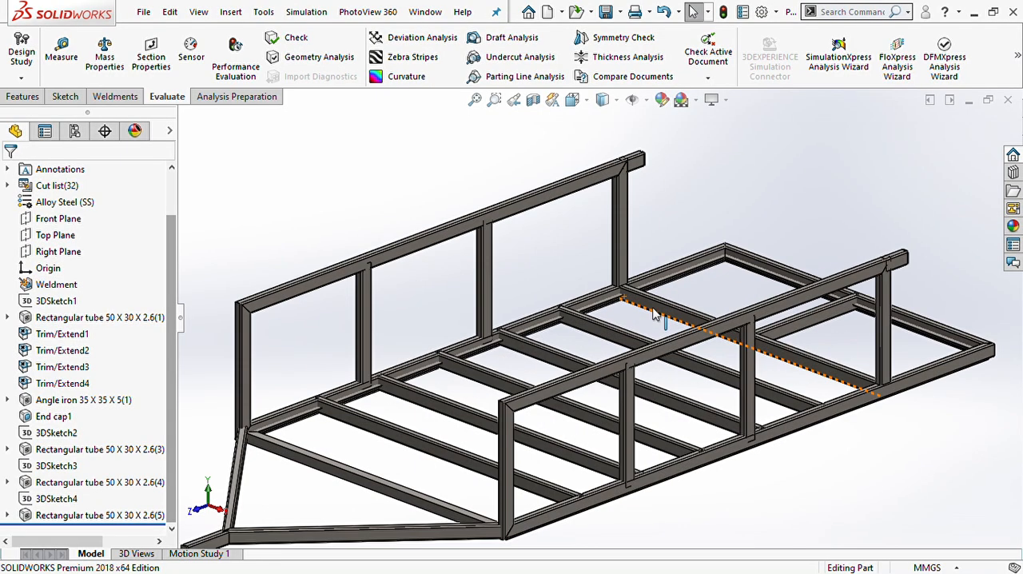
scroll(652, 308, up, 3)
middle_drag(637, 352, 629, 304)
middle_drag(500, 343, 581, 369)
scroll(581, 352, up, 2)
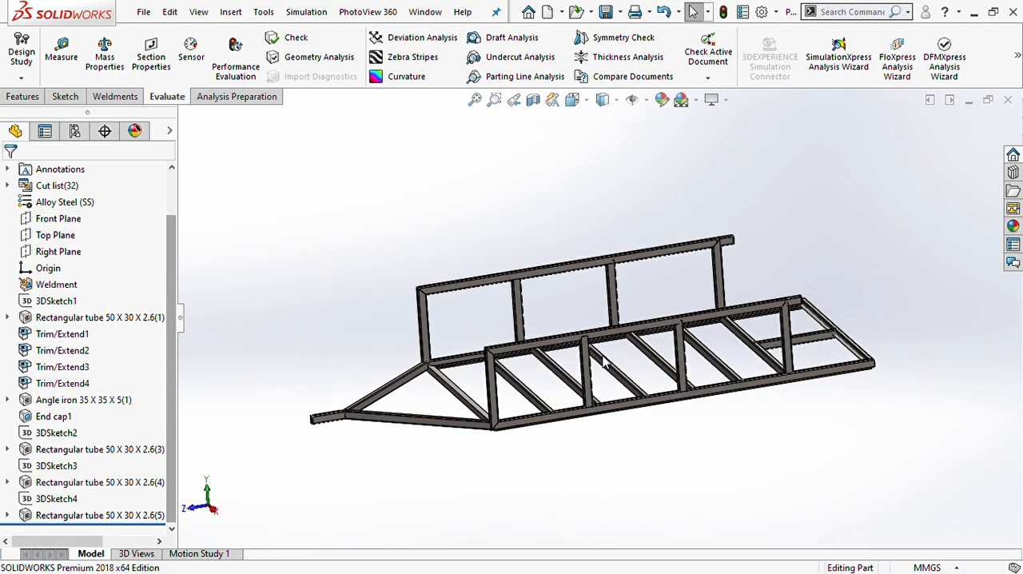
middle_drag(581, 326, 631, 318)
scroll(624, 318, down, 3)
scroll(624, 317, up, 3)
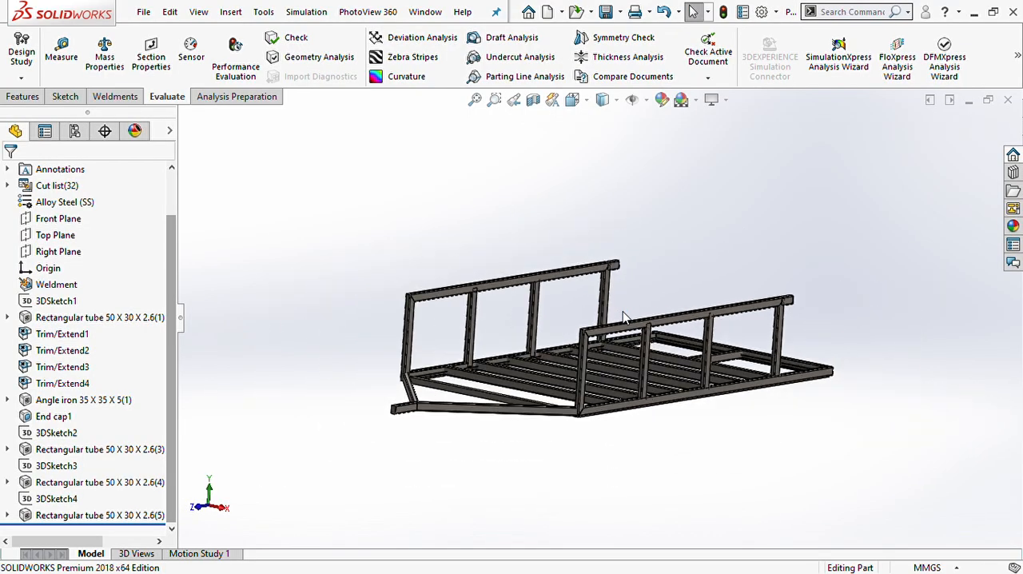
scroll(622, 311, down, 4)
scroll(615, 316, up, 4)
middle_drag(606, 321, 578, 321)
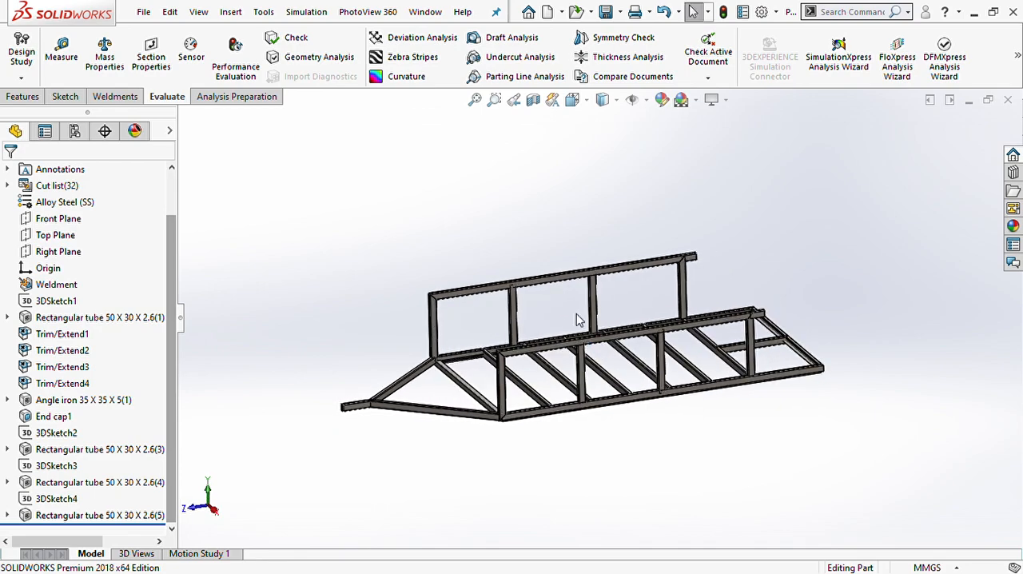
scroll(578, 320, down, 3)
scroll(576, 316, up, 2)
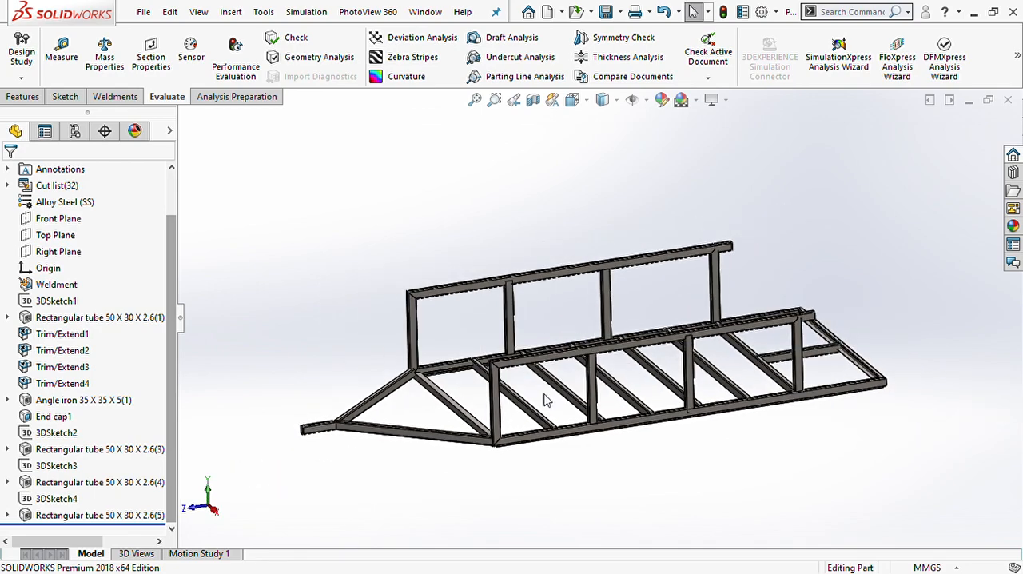